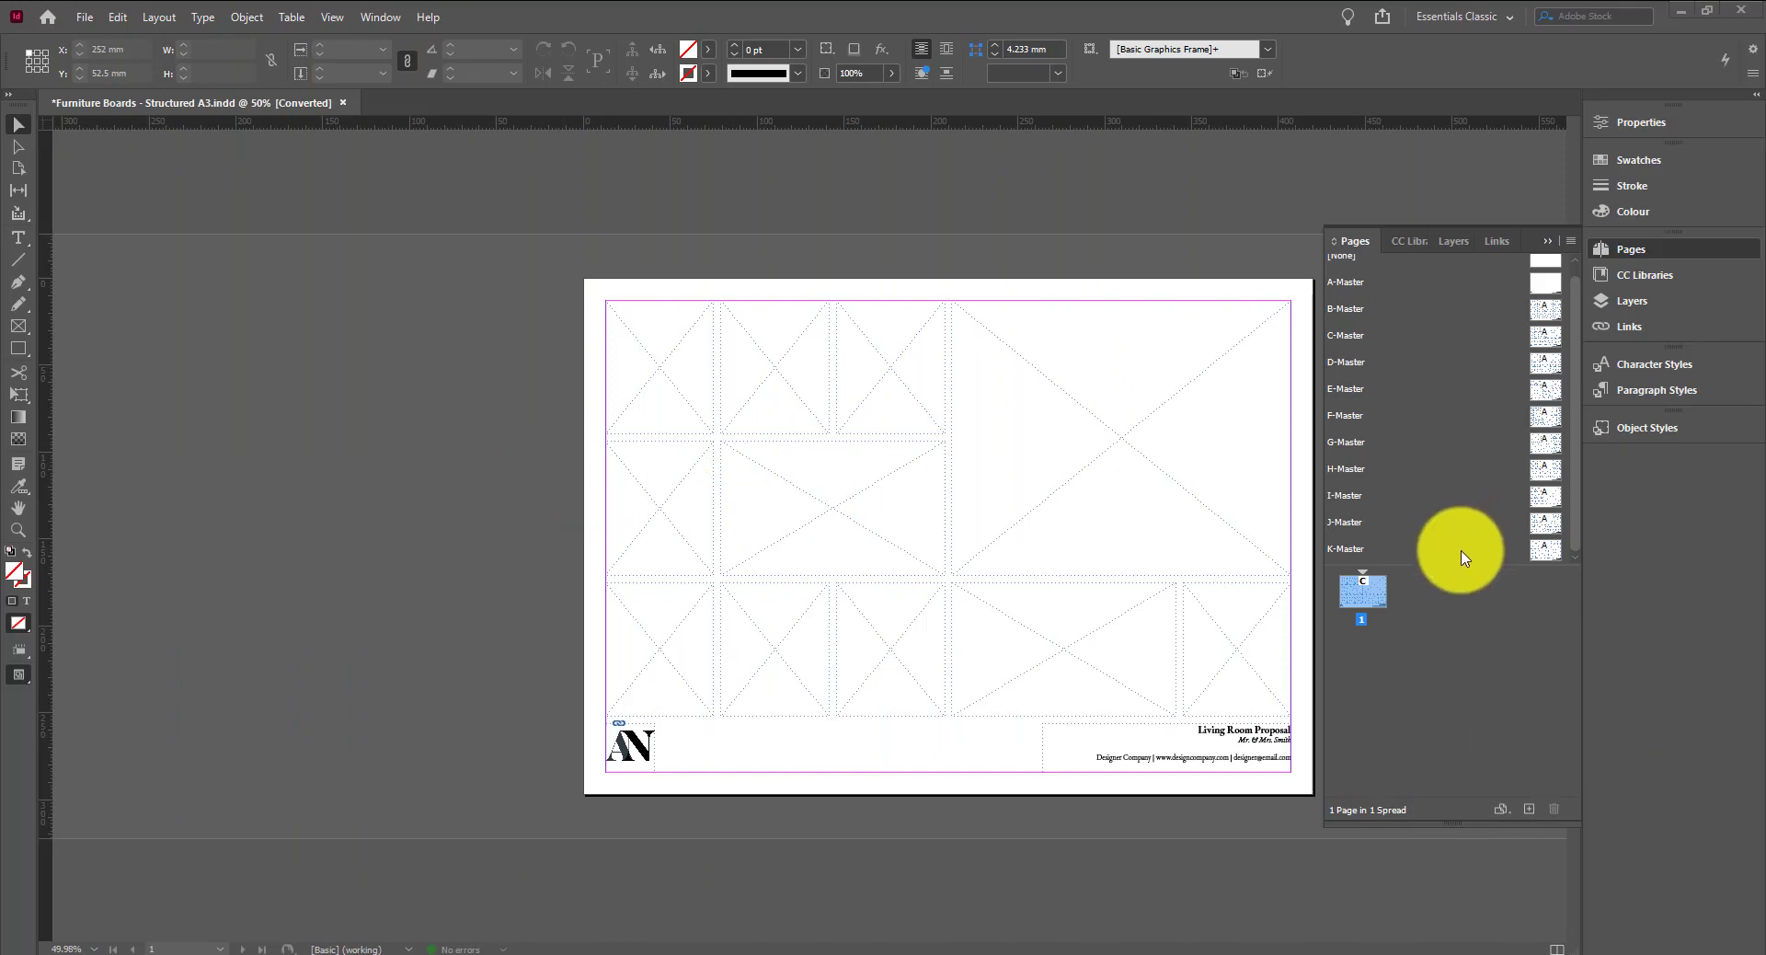
Preview the E, H, J, C and B master layouts in InDesign, then return to page 1
{"action": "scroll", "coordinate": [1412, 413], "scroll_direction": "up", "scroll_amount": 1}
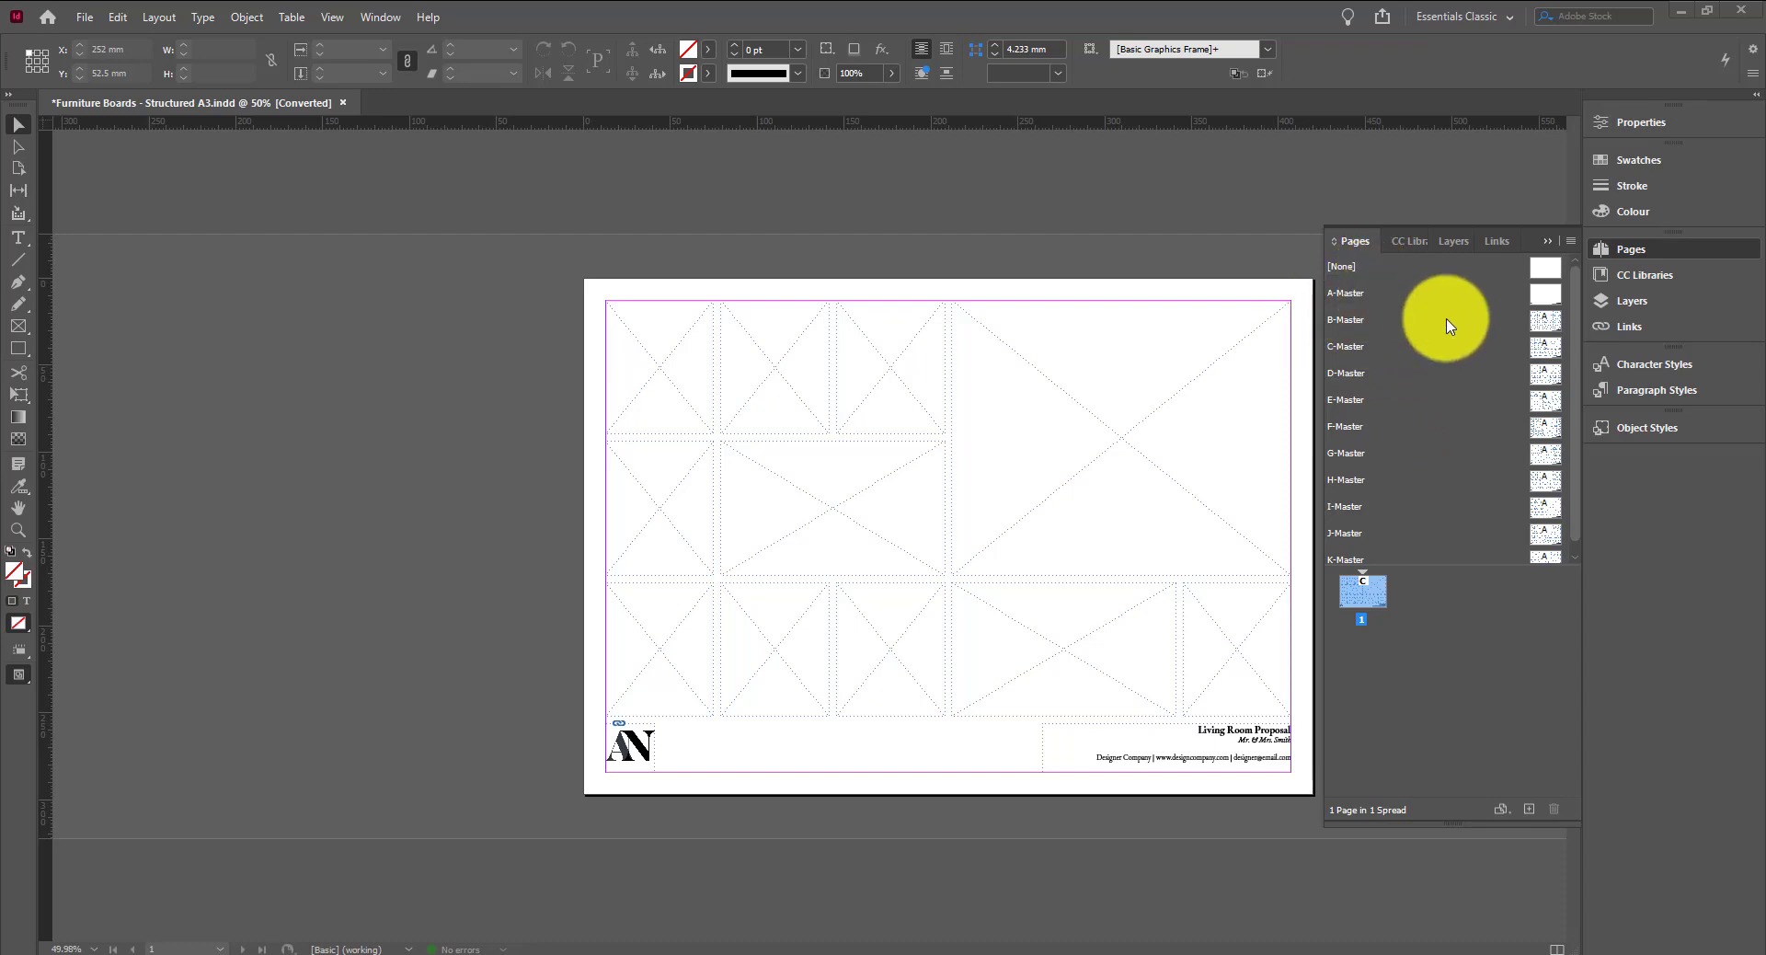
{"action": "double_click", "coordinate": [1545, 402]}
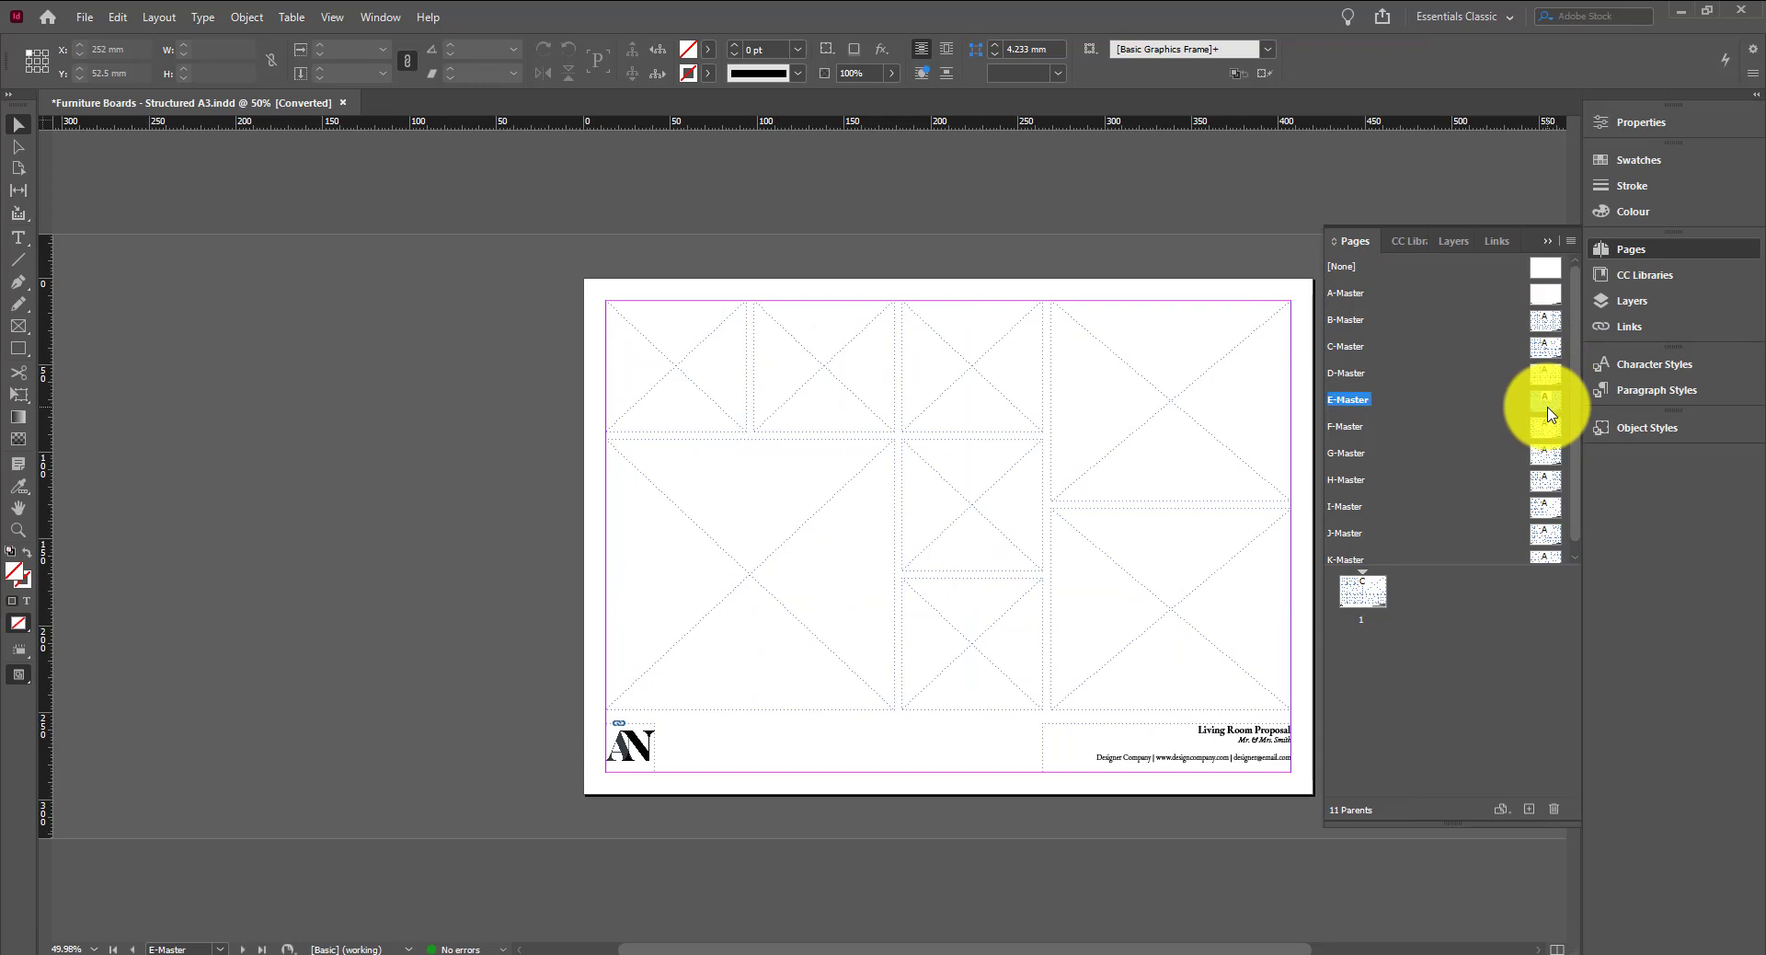
{"action": "double_click", "coordinate": [1545, 479]}
{"action": "double_click", "coordinate": [1546, 535]}
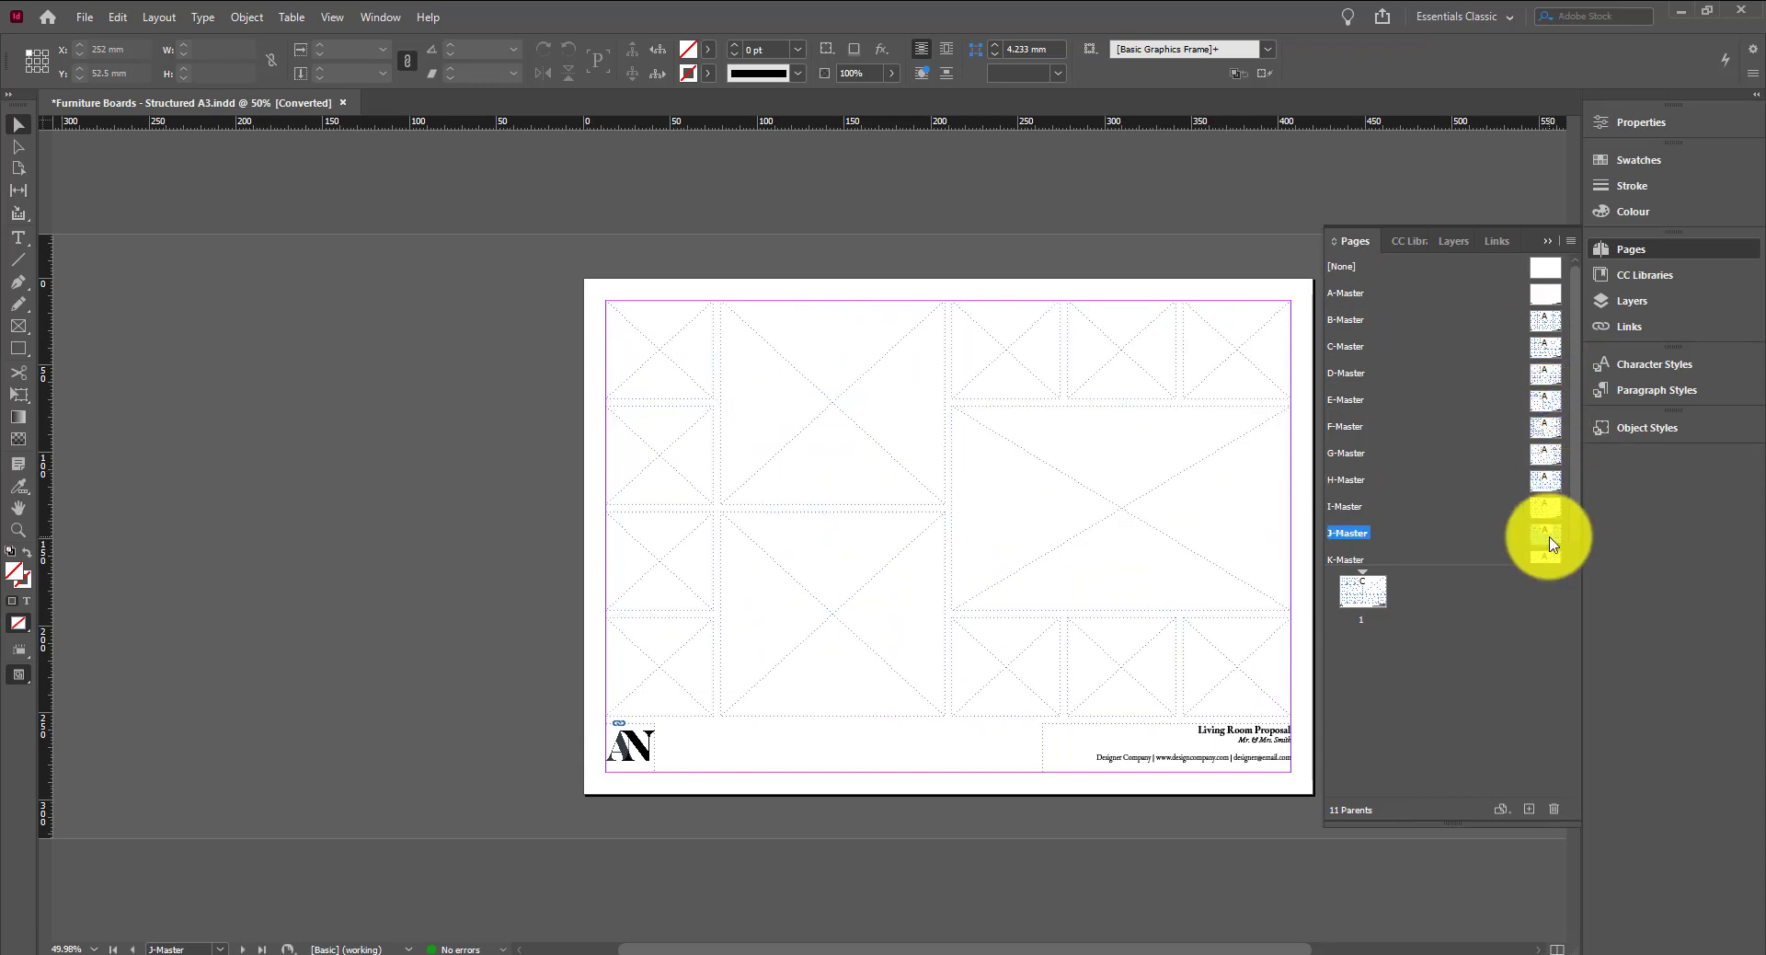
{"action": "double_click", "coordinate": [1548, 348]}
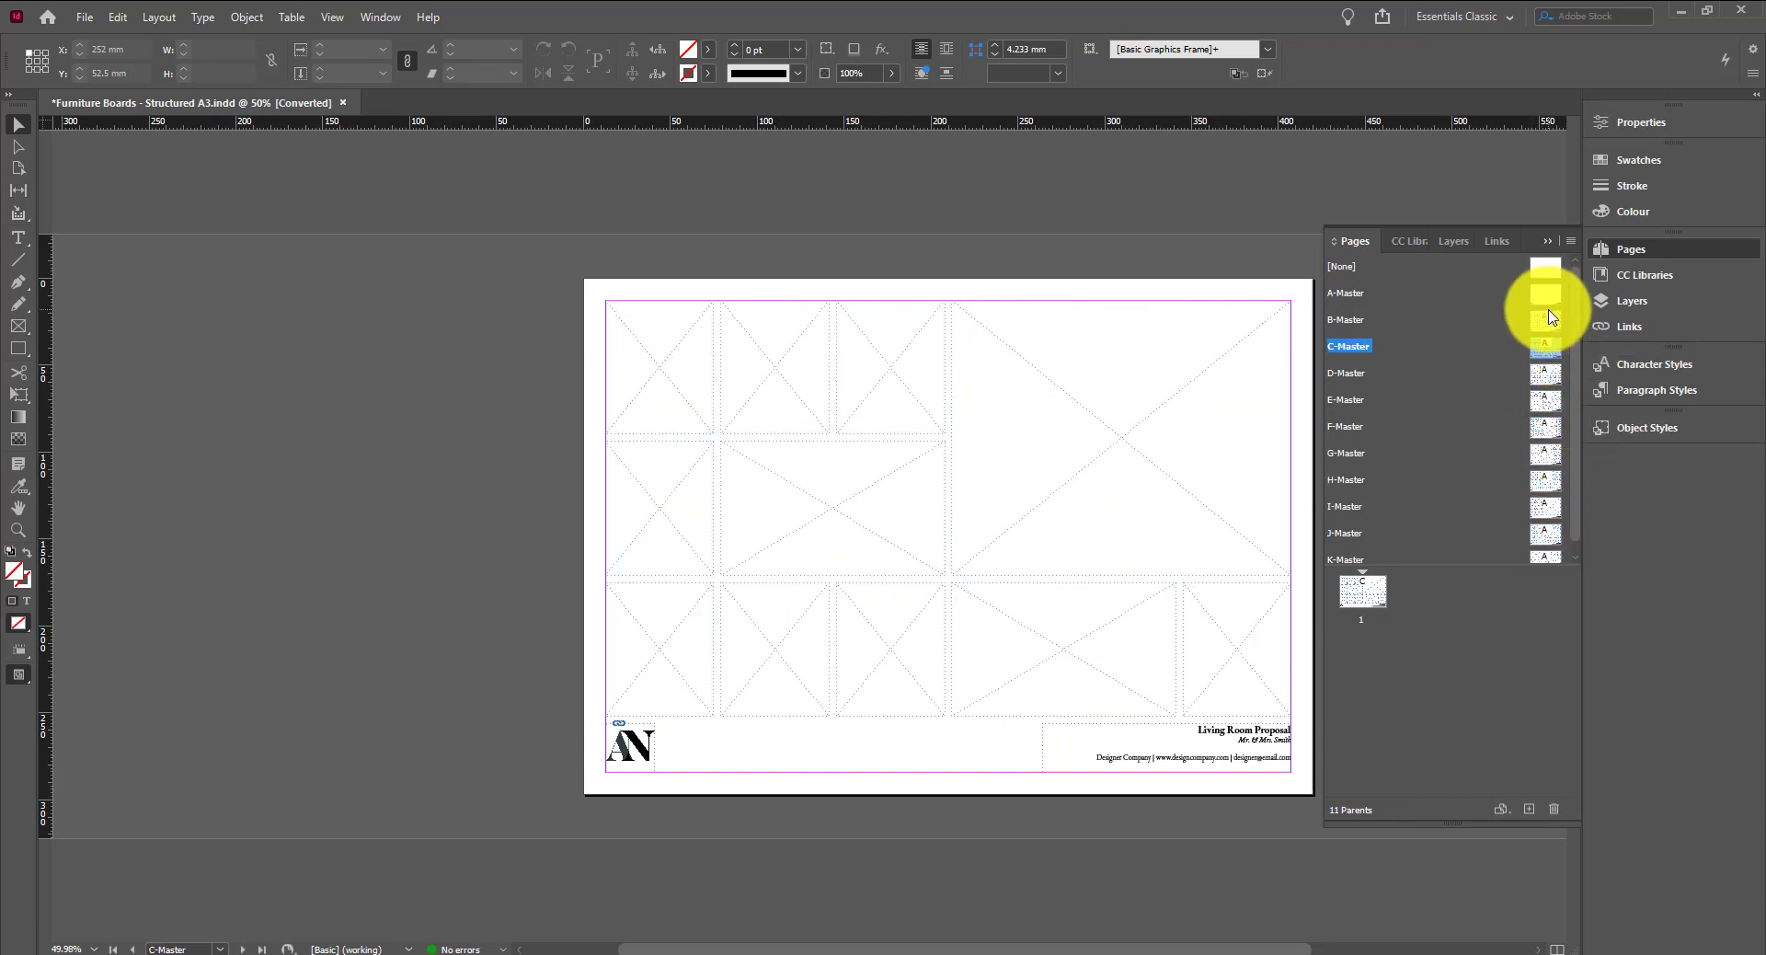
{"action": "double_click", "coordinate": [1546, 324]}
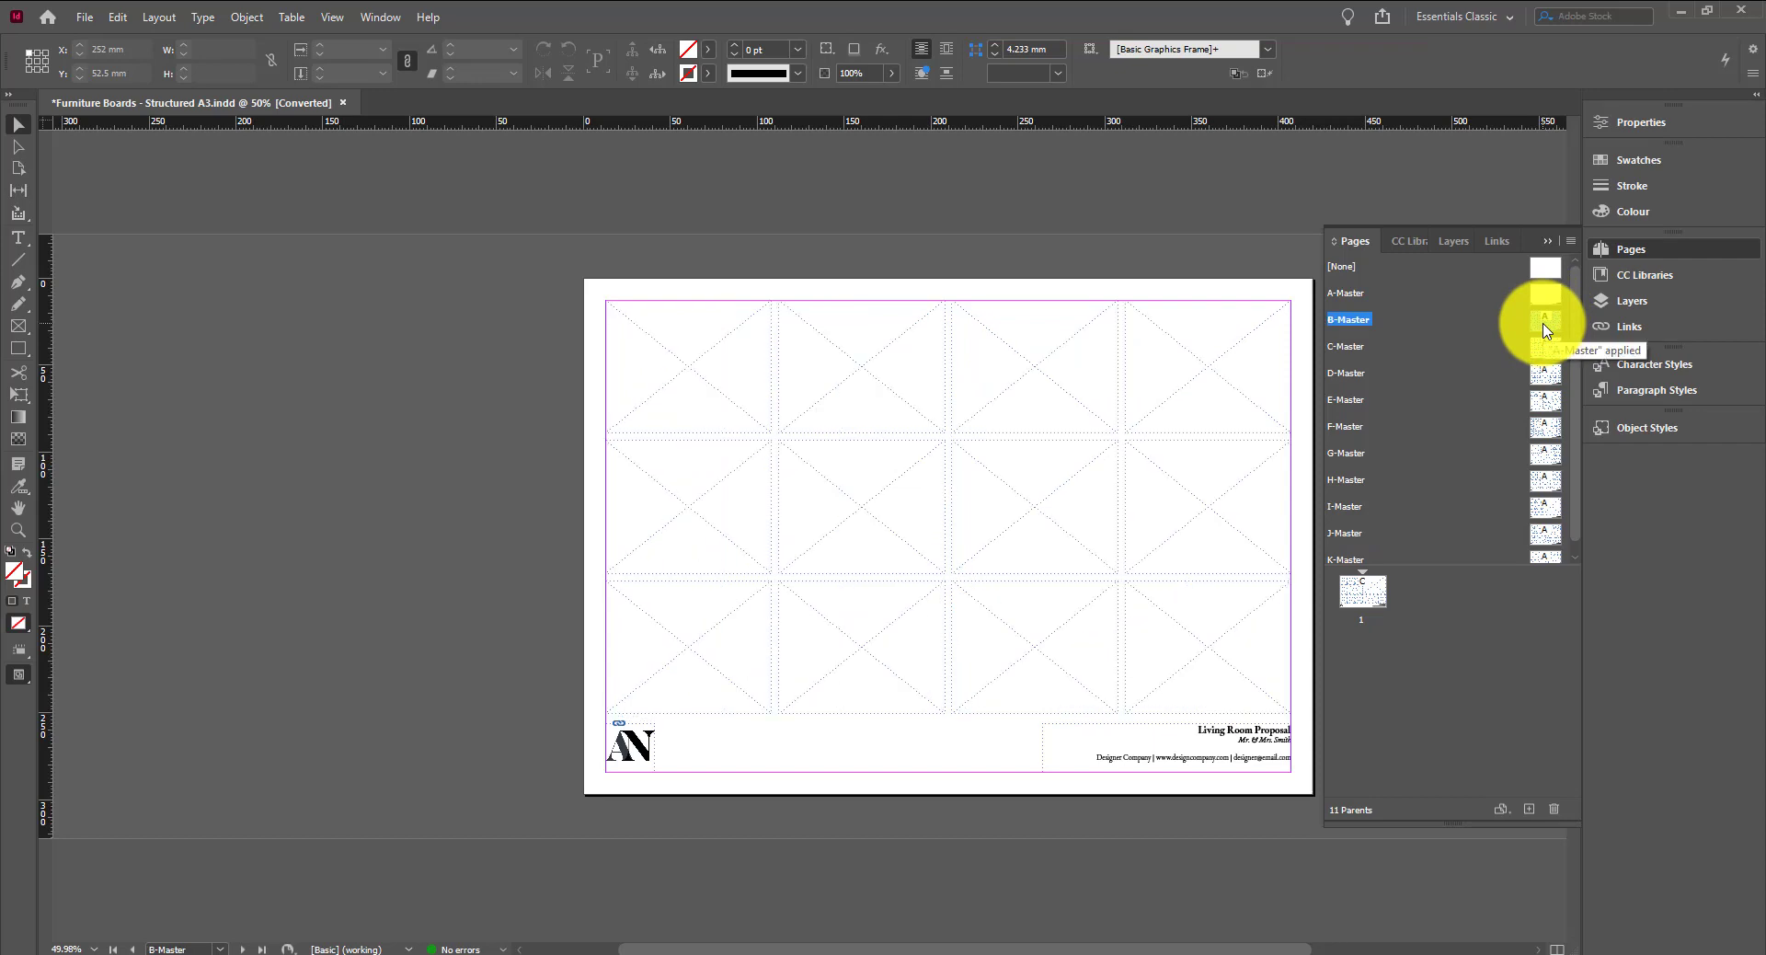
{"action": "double_click", "coordinate": [1541, 543]}
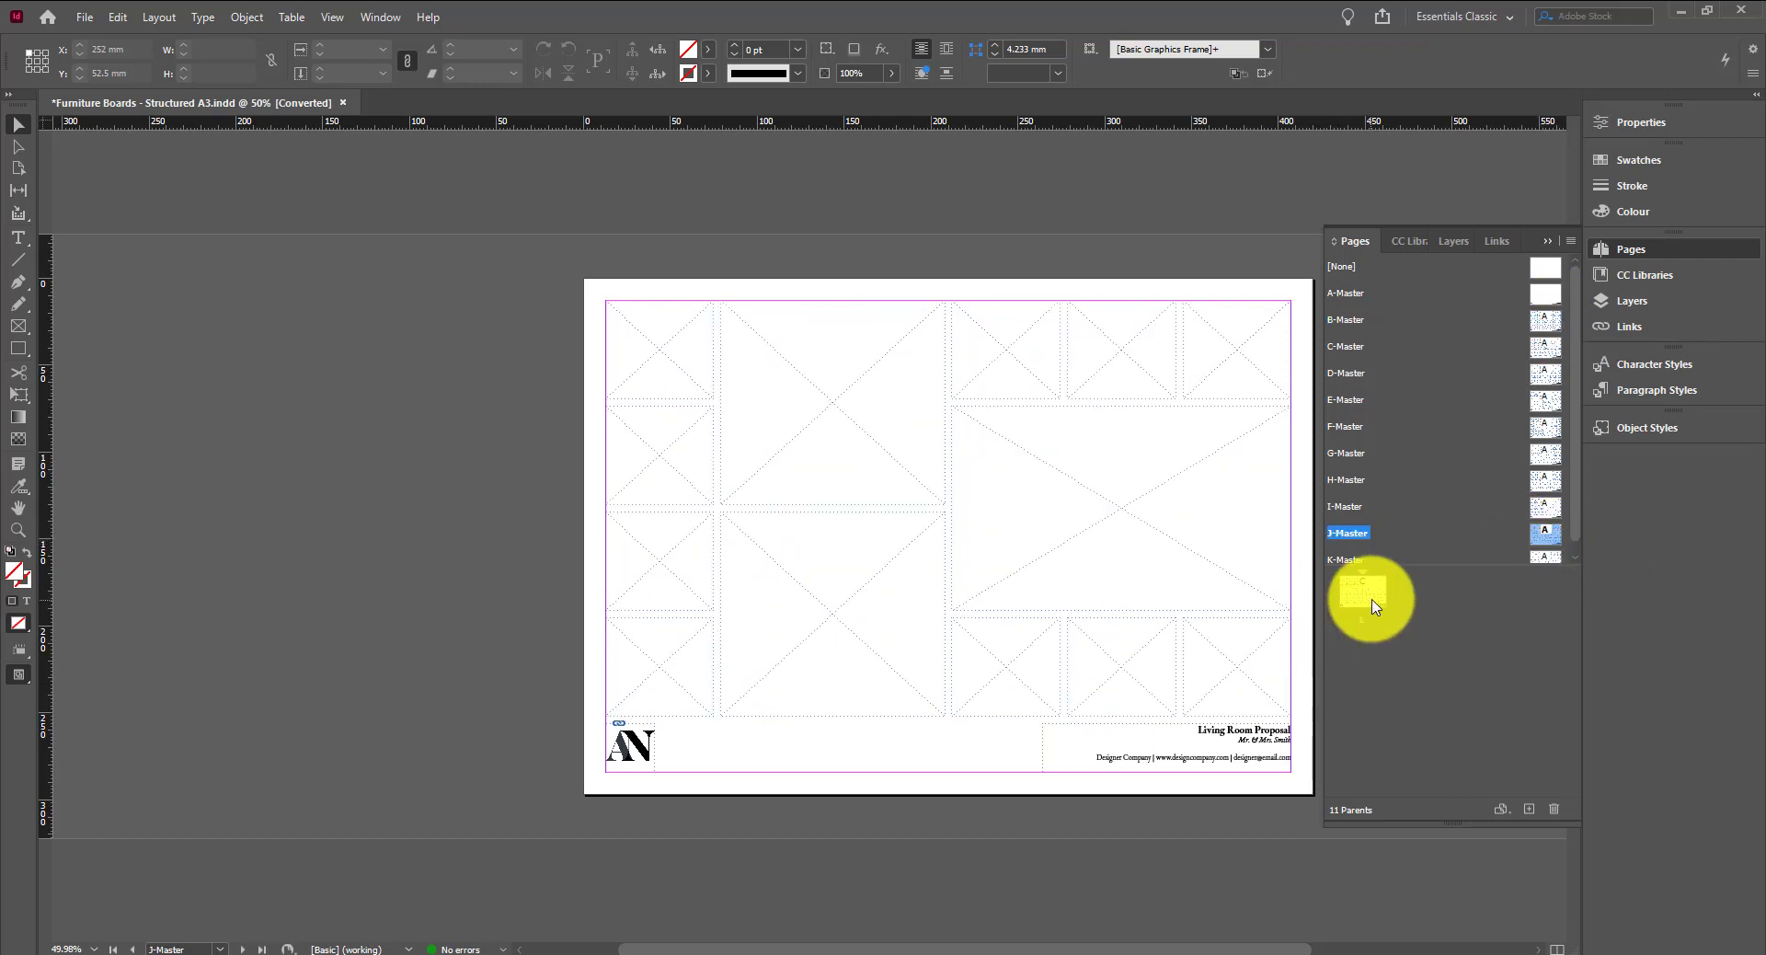
{"action": "double_click", "coordinate": [1364, 594]}
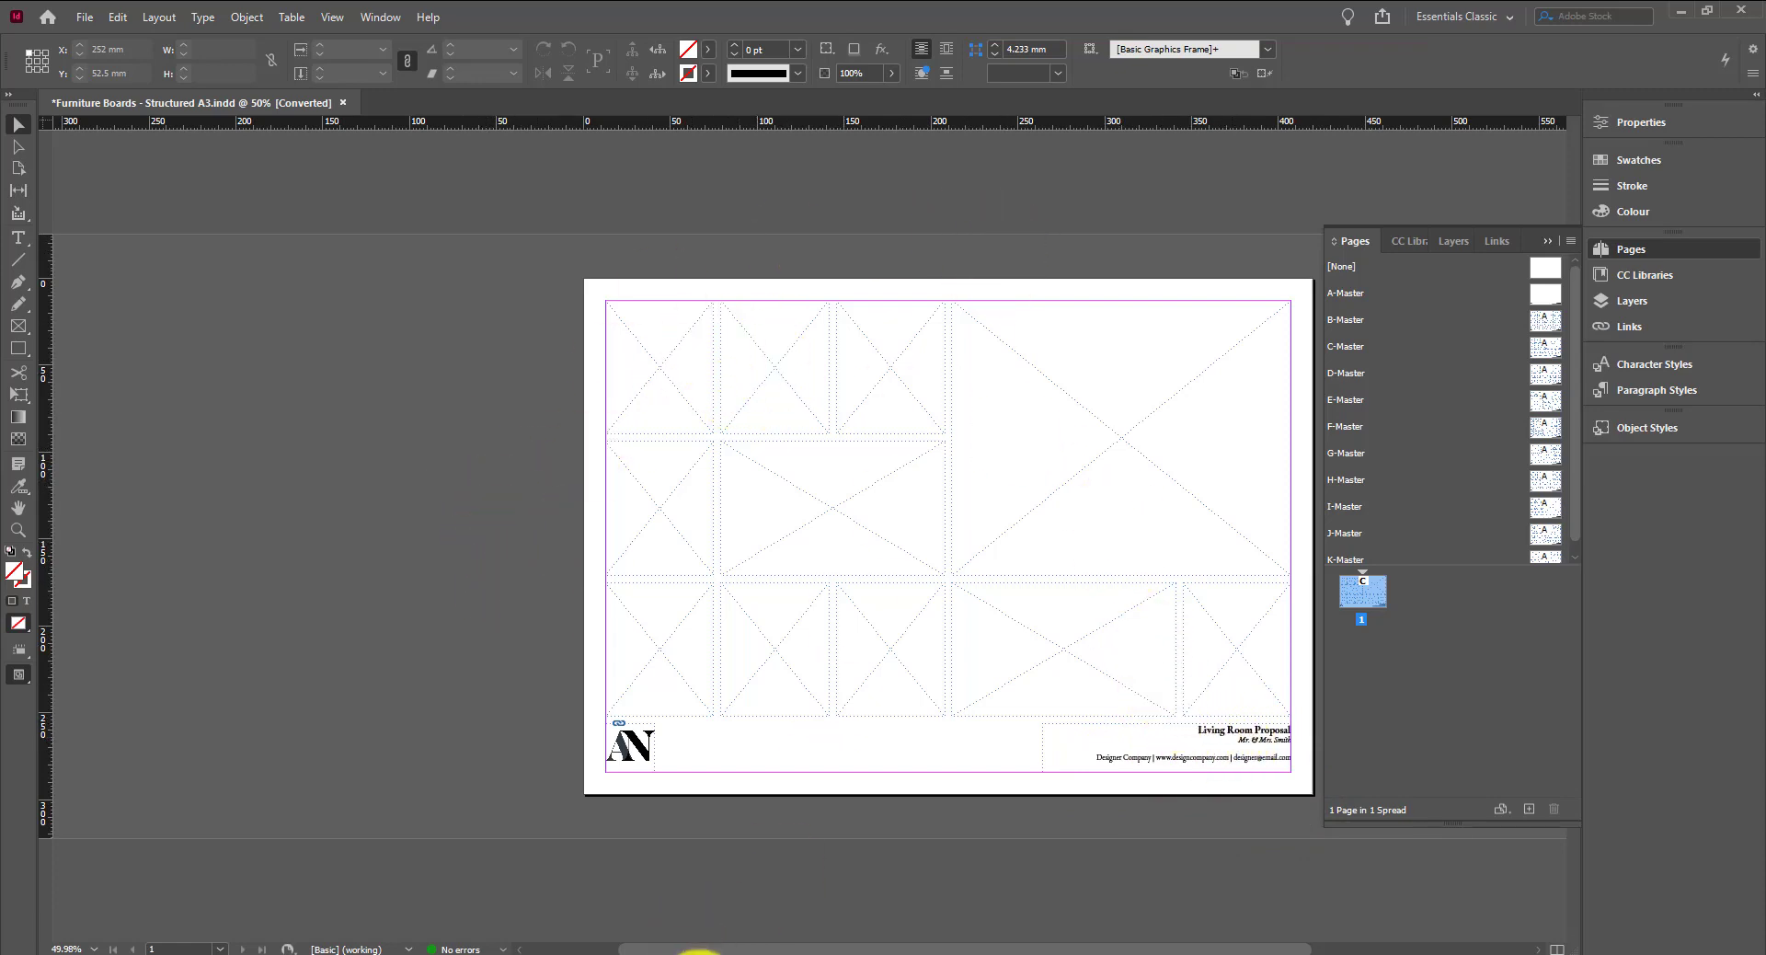
In Photoshop, browse the floor lamp, side table, frames, sofa, armchair, plant, lamp and pillow photos
{"action": "left_click", "coordinate": [745, 947]}
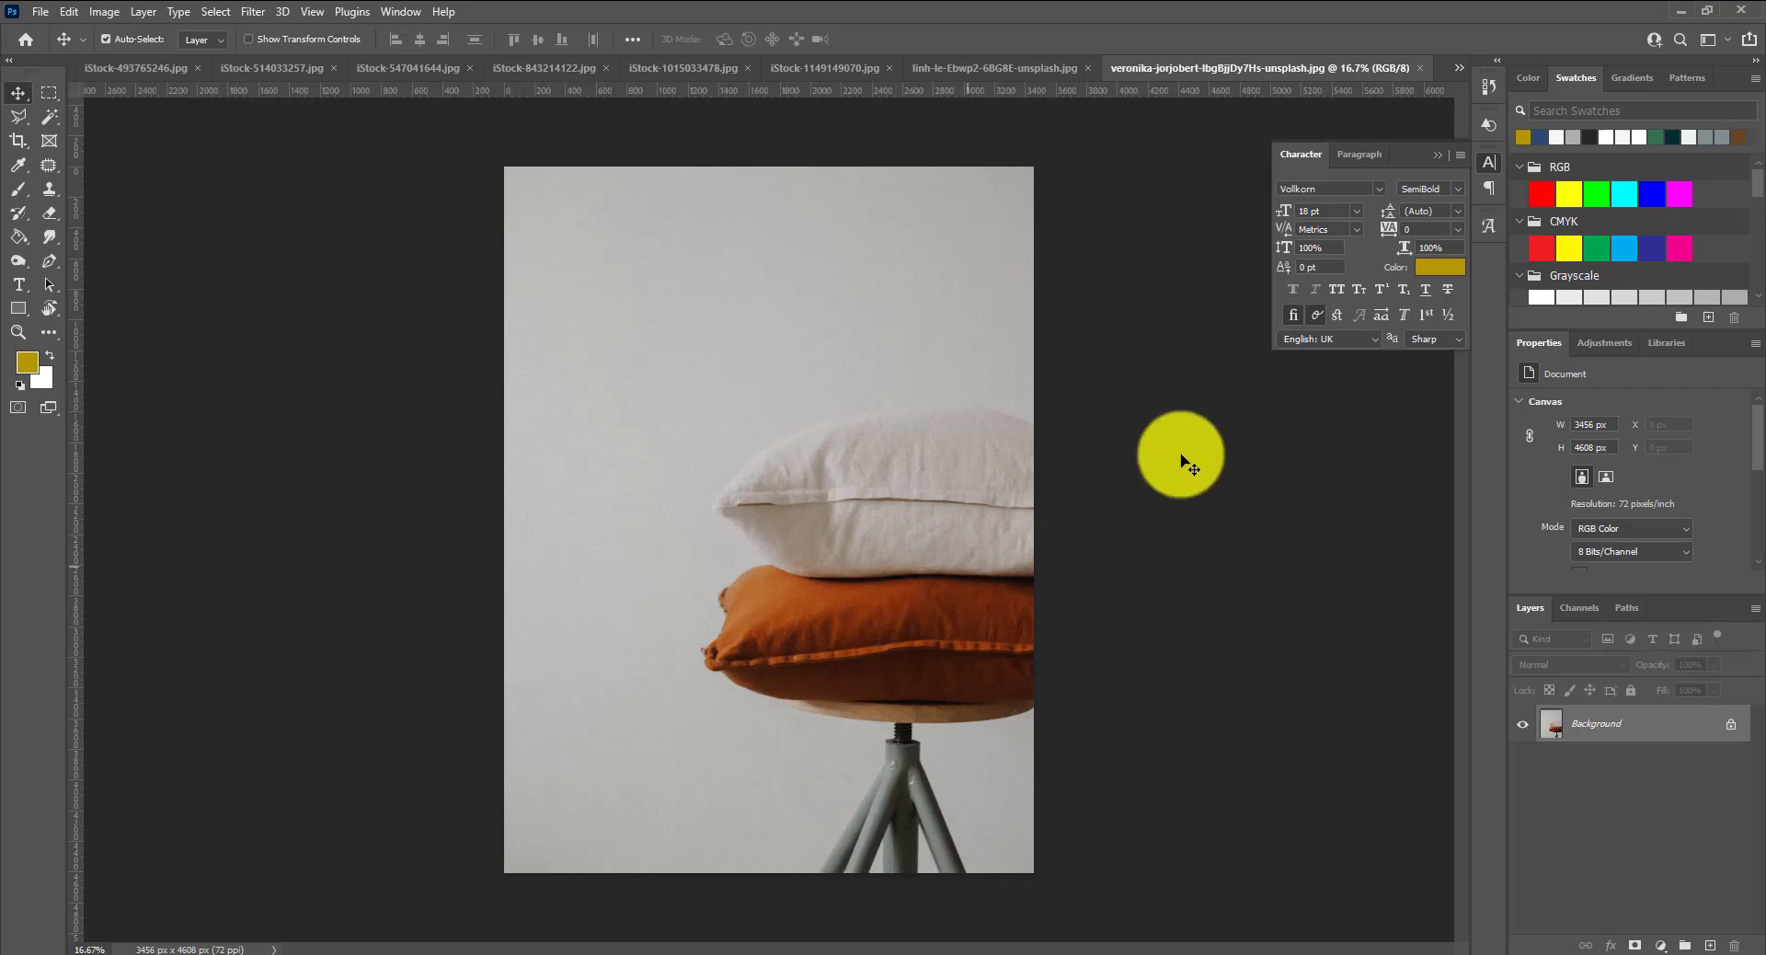
{"action": "left_click", "coordinate": [129, 77]}
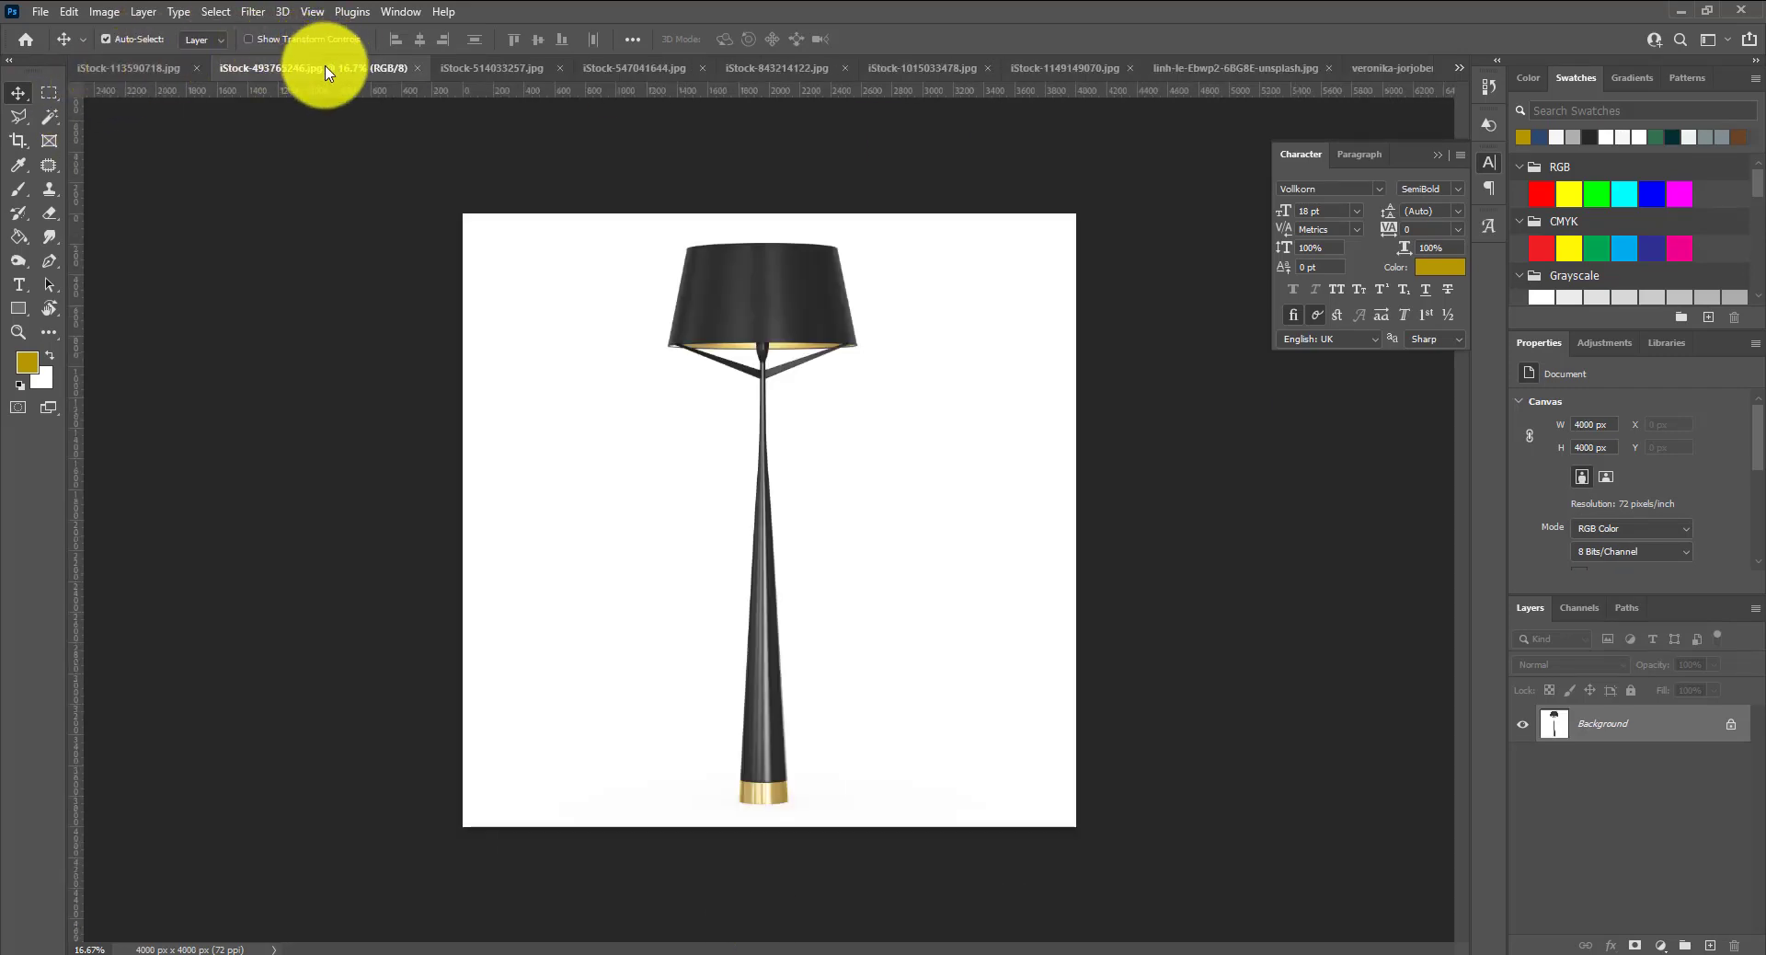
{"action": "left_click", "coordinate": [501, 71]}
{"action": "left_click", "coordinate": [633, 68]}
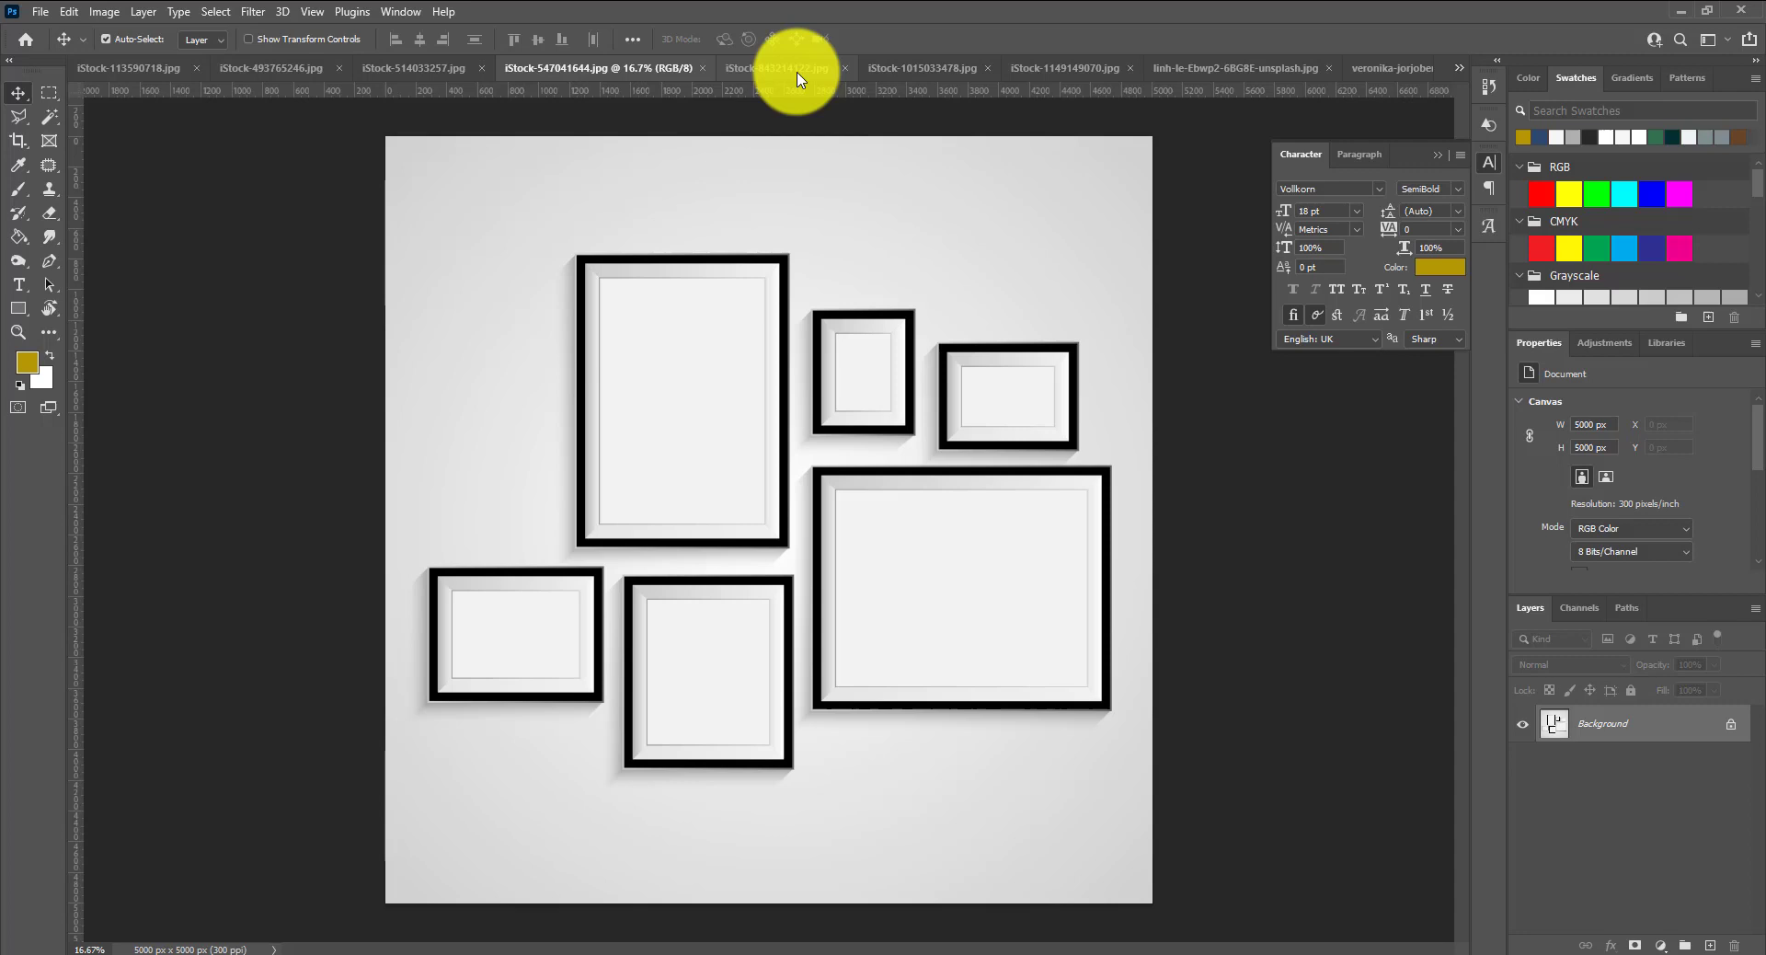
{"action": "left_click", "coordinate": [798, 68]}
{"action": "left_click", "coordinate": [920, 68]}
{"action": "left_click", "coordinate": [1077, 68]}
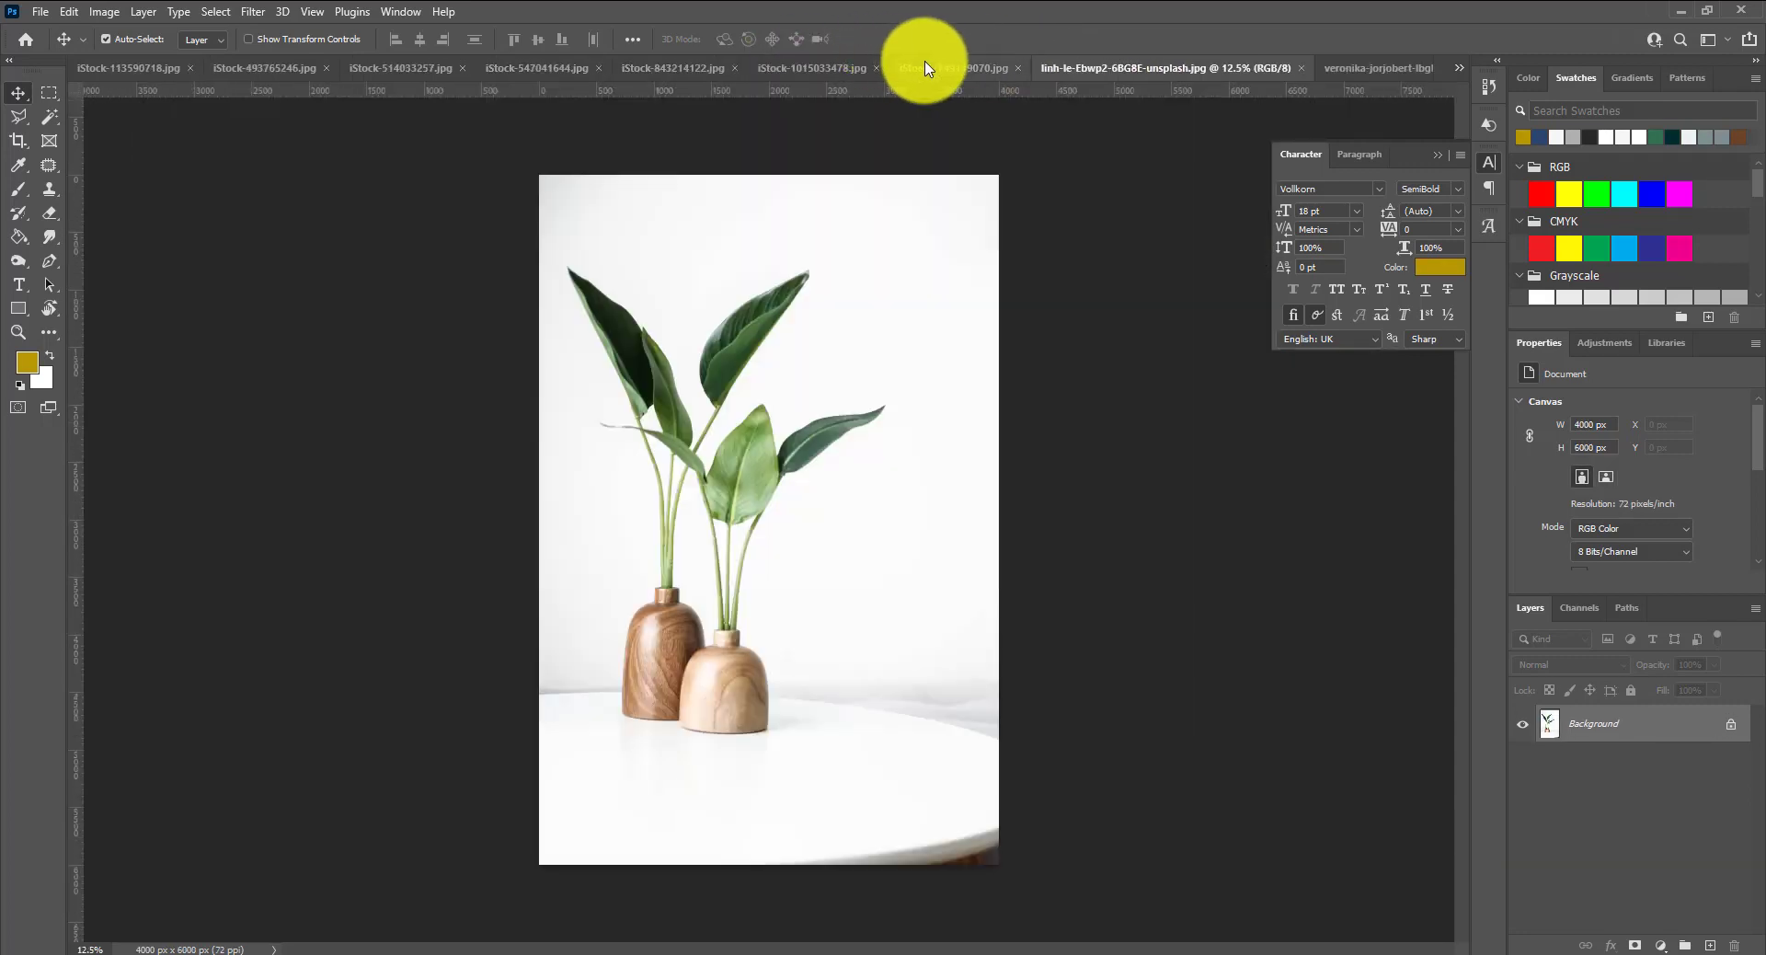
{"action": "left_click", "coordinate": [919, 68]}
{"action": "left_click", "coordinate": [1384, 70]}
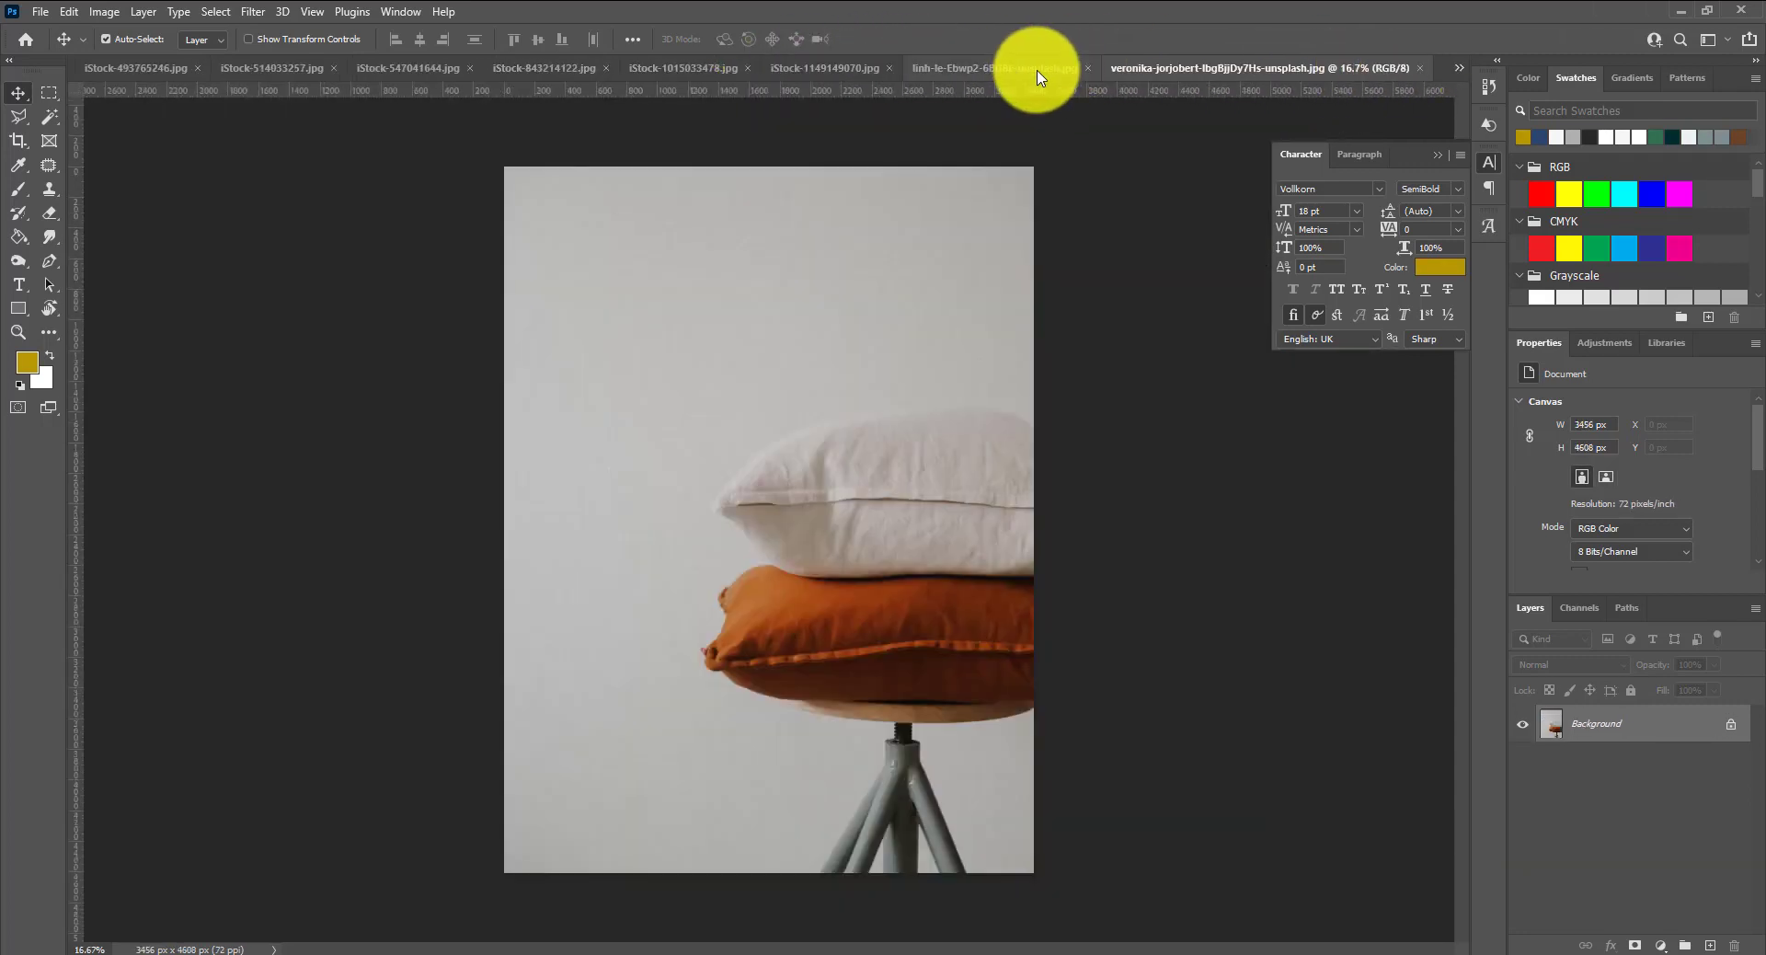
{"action": "left_click", "coordinate": [1030, 68]}
{"action": "left_click", "coordinate": [800, 68]}
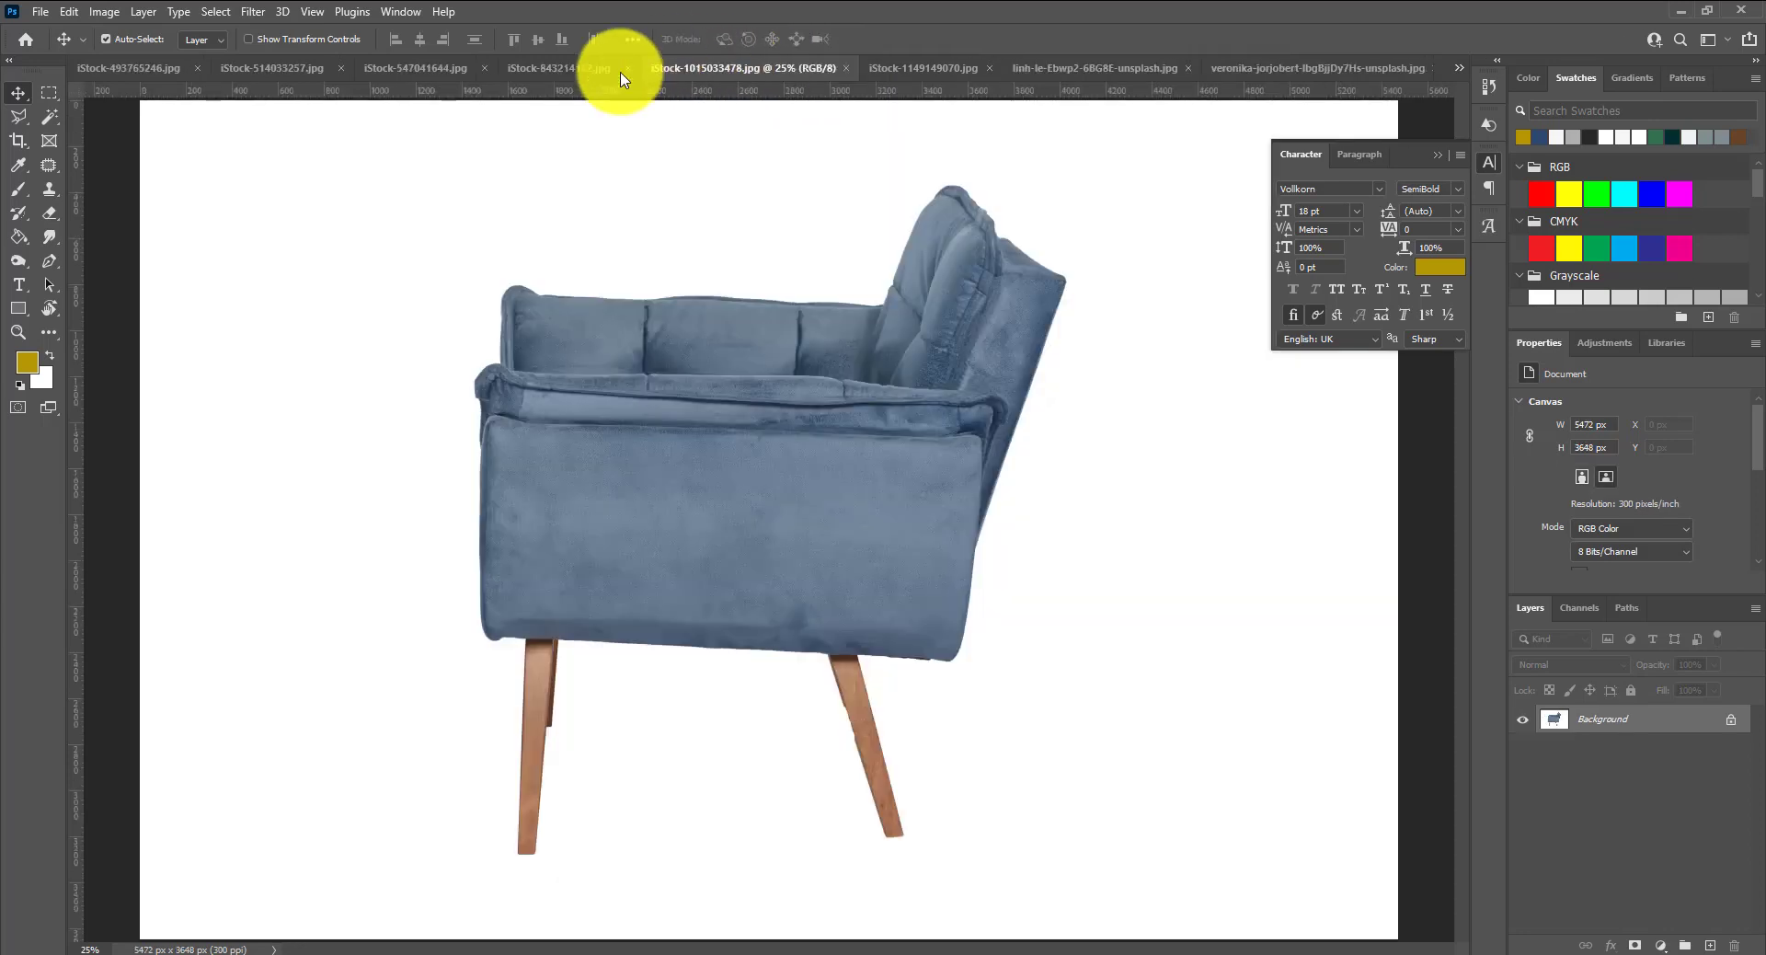
{"action": "left_click", "coordinate": [120, 70]}
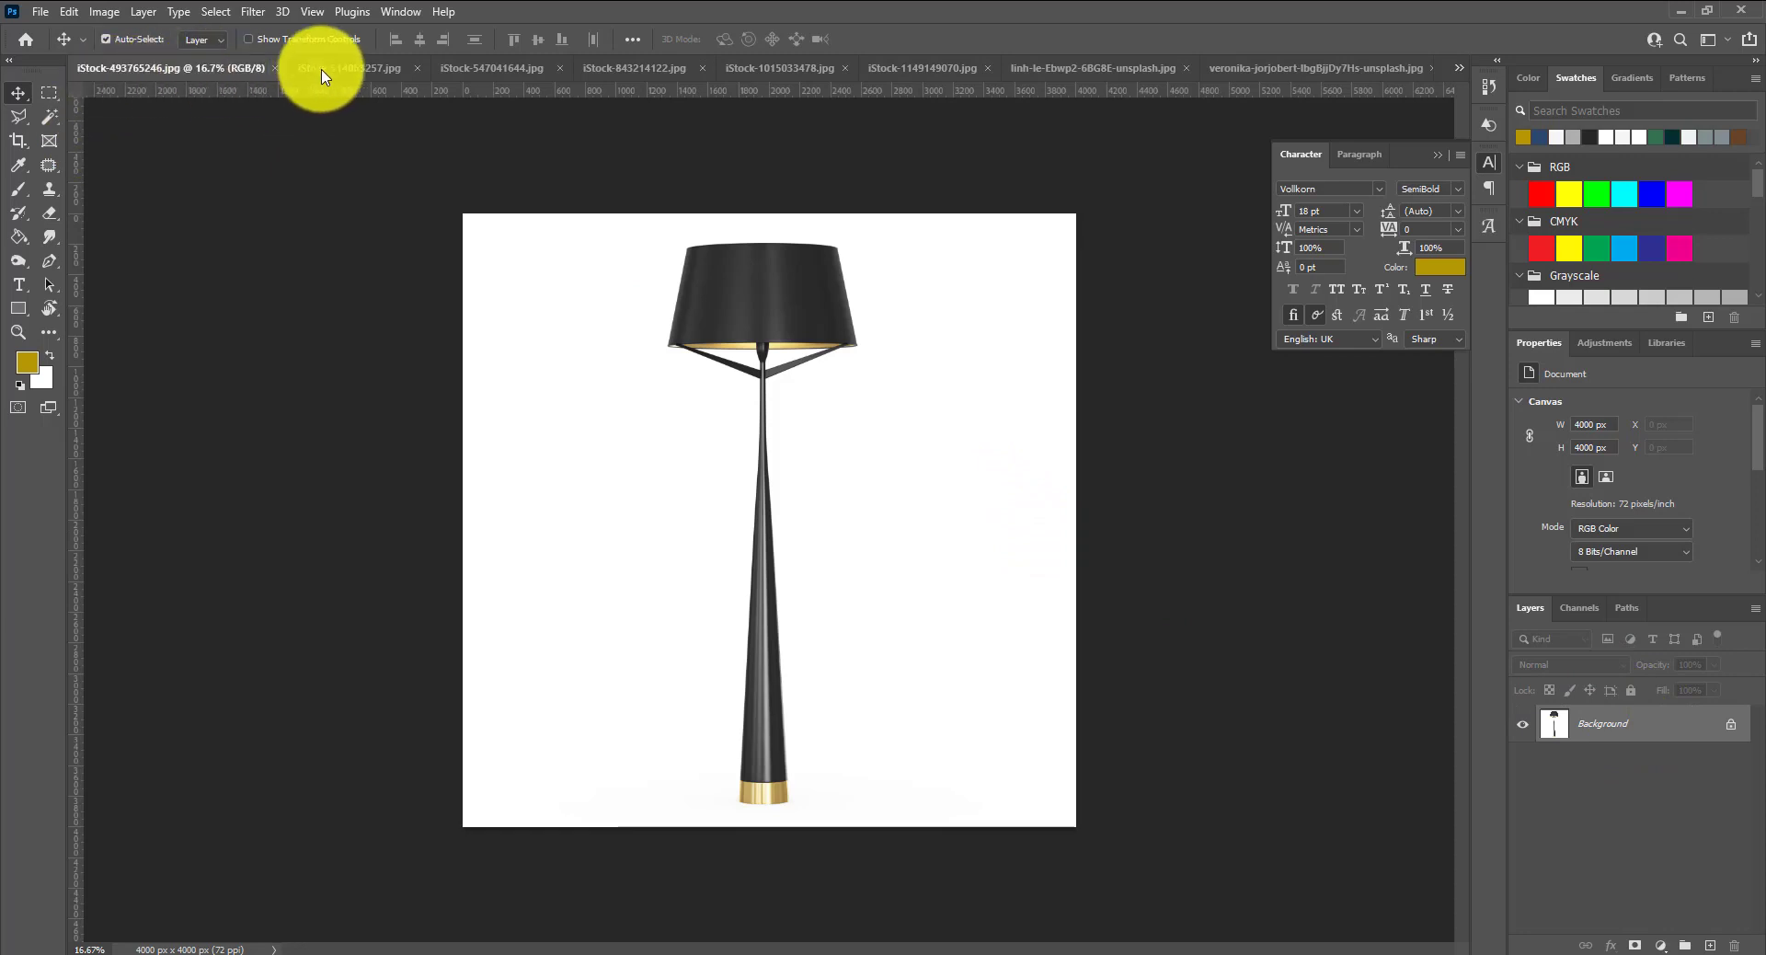
Cycle through the furniture photo tabs again, ending on the wooden coffee table image
{"action": "left_click", "coordinate": [350, 68]}
{"action": "left_click", "coordinate": [488, 68]}
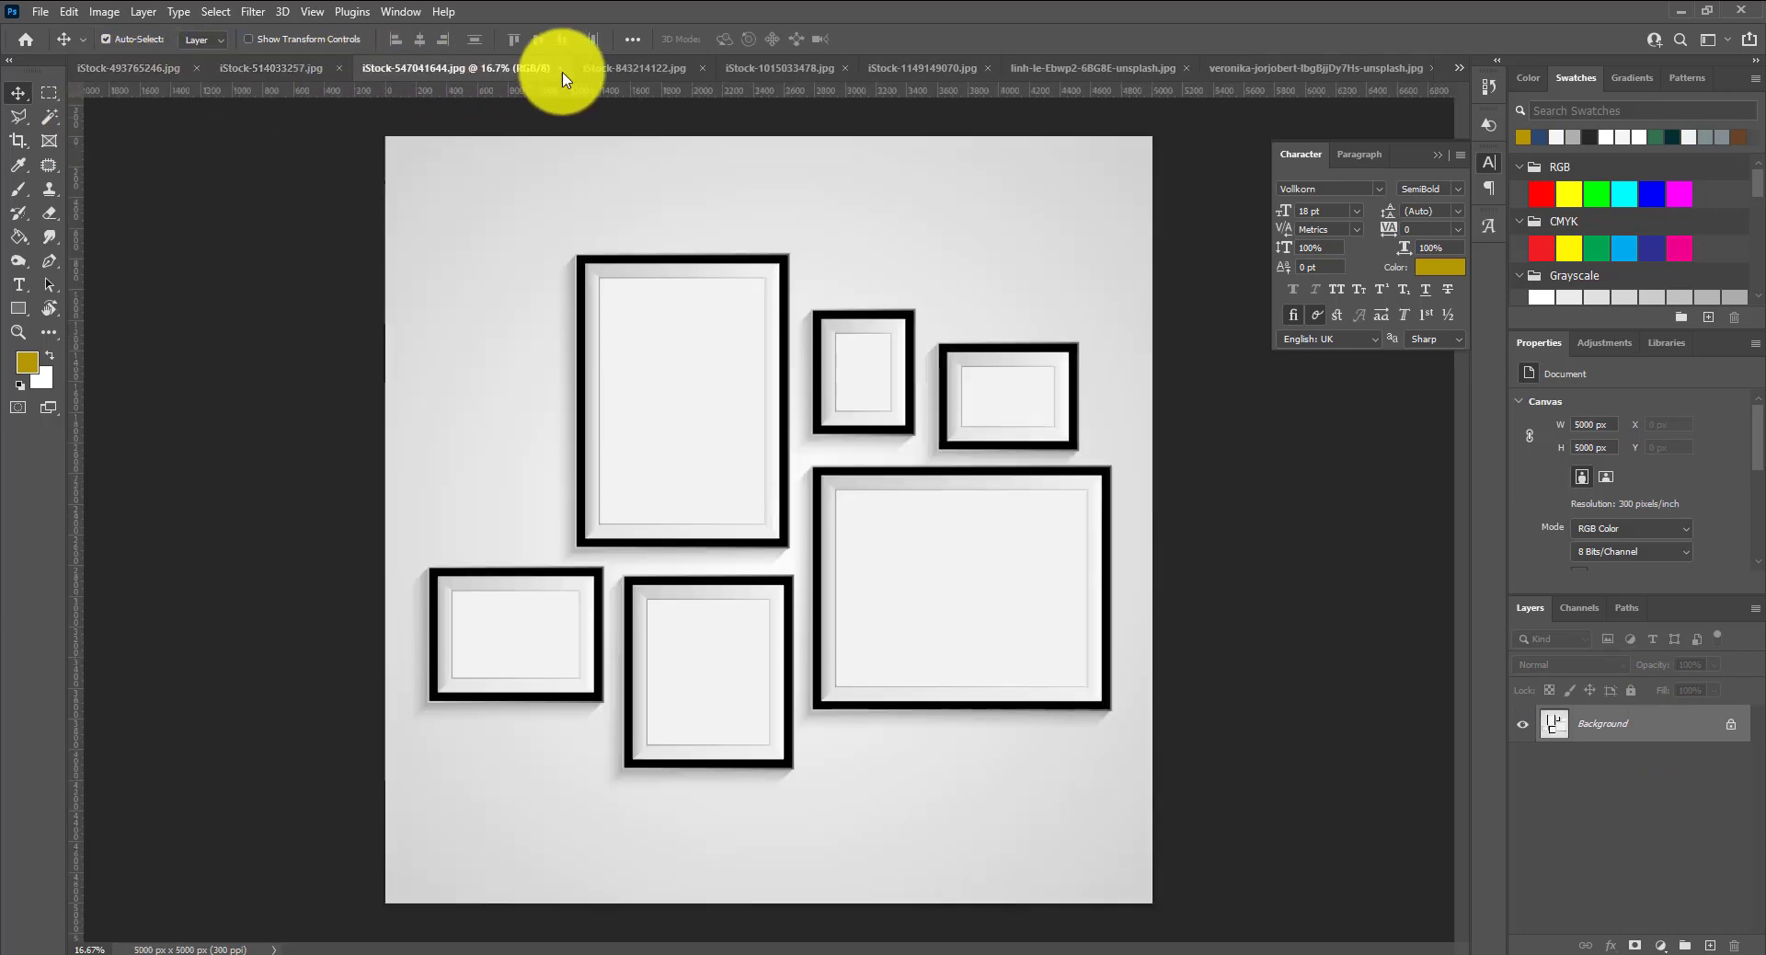
{"action": "left_click", "coordinate": [655, 68]}
{"action": "left_click", "coordinate": [793, 68]}
{"action": "left_click", "coordinate": [900, 70]}
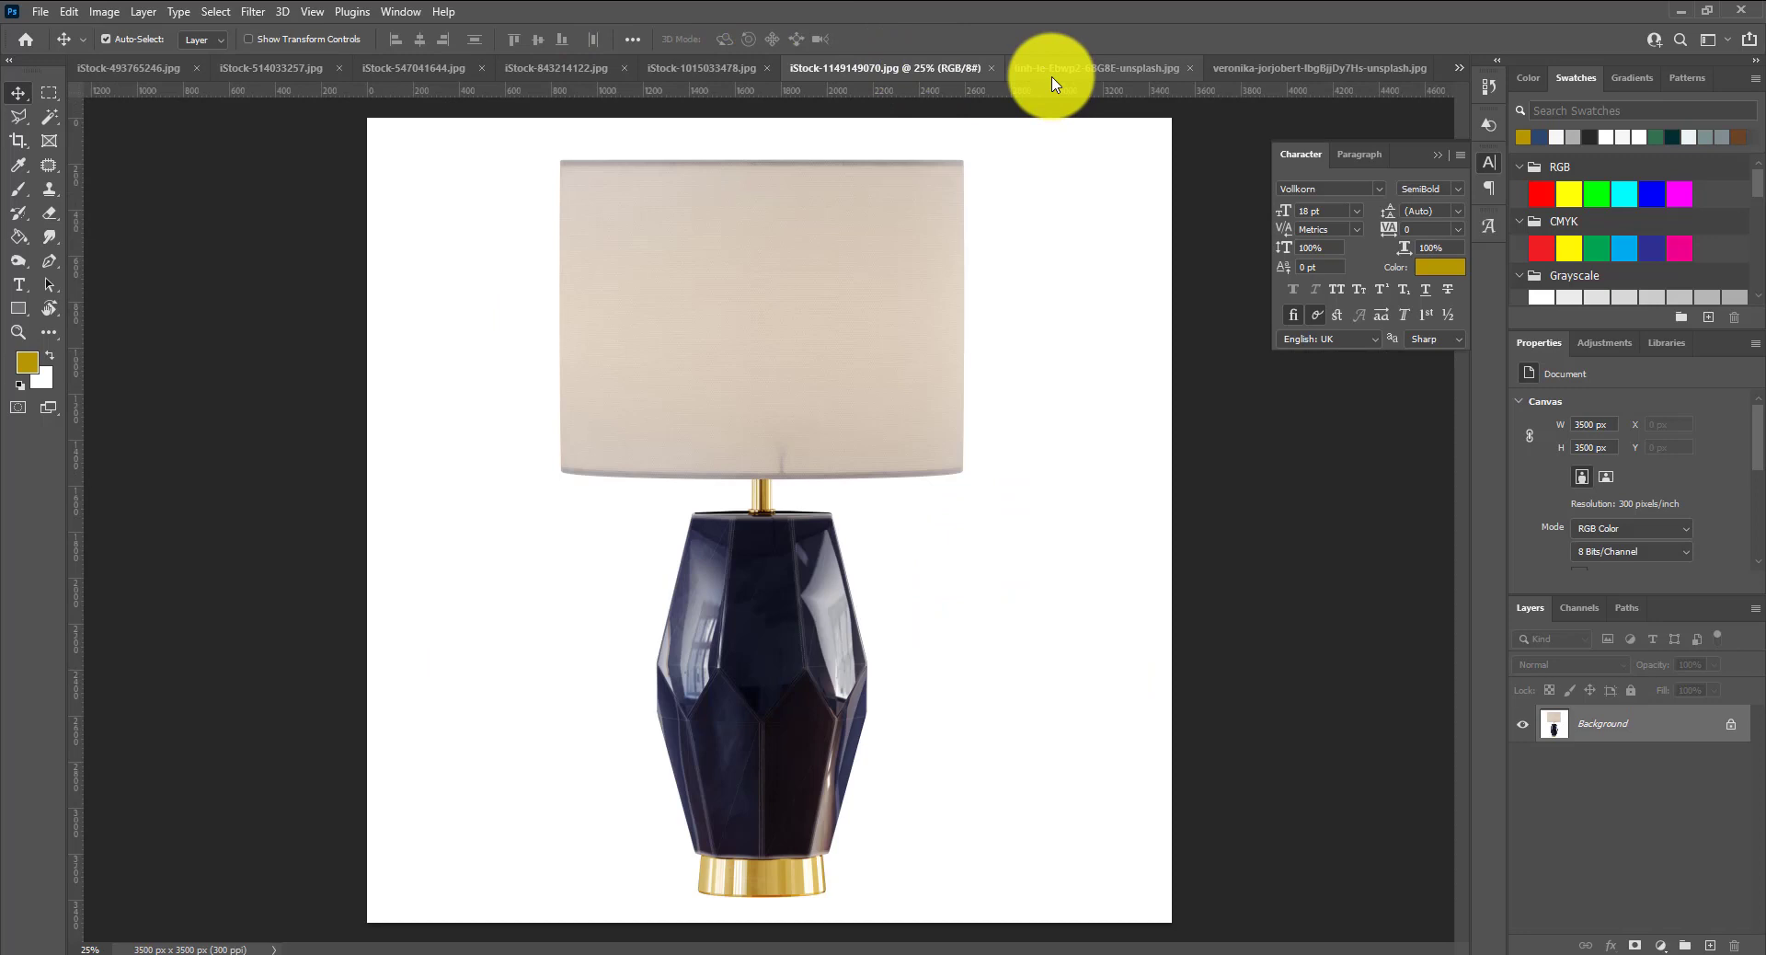
{"action": "left_click", "coordinate": [1049, 70]}
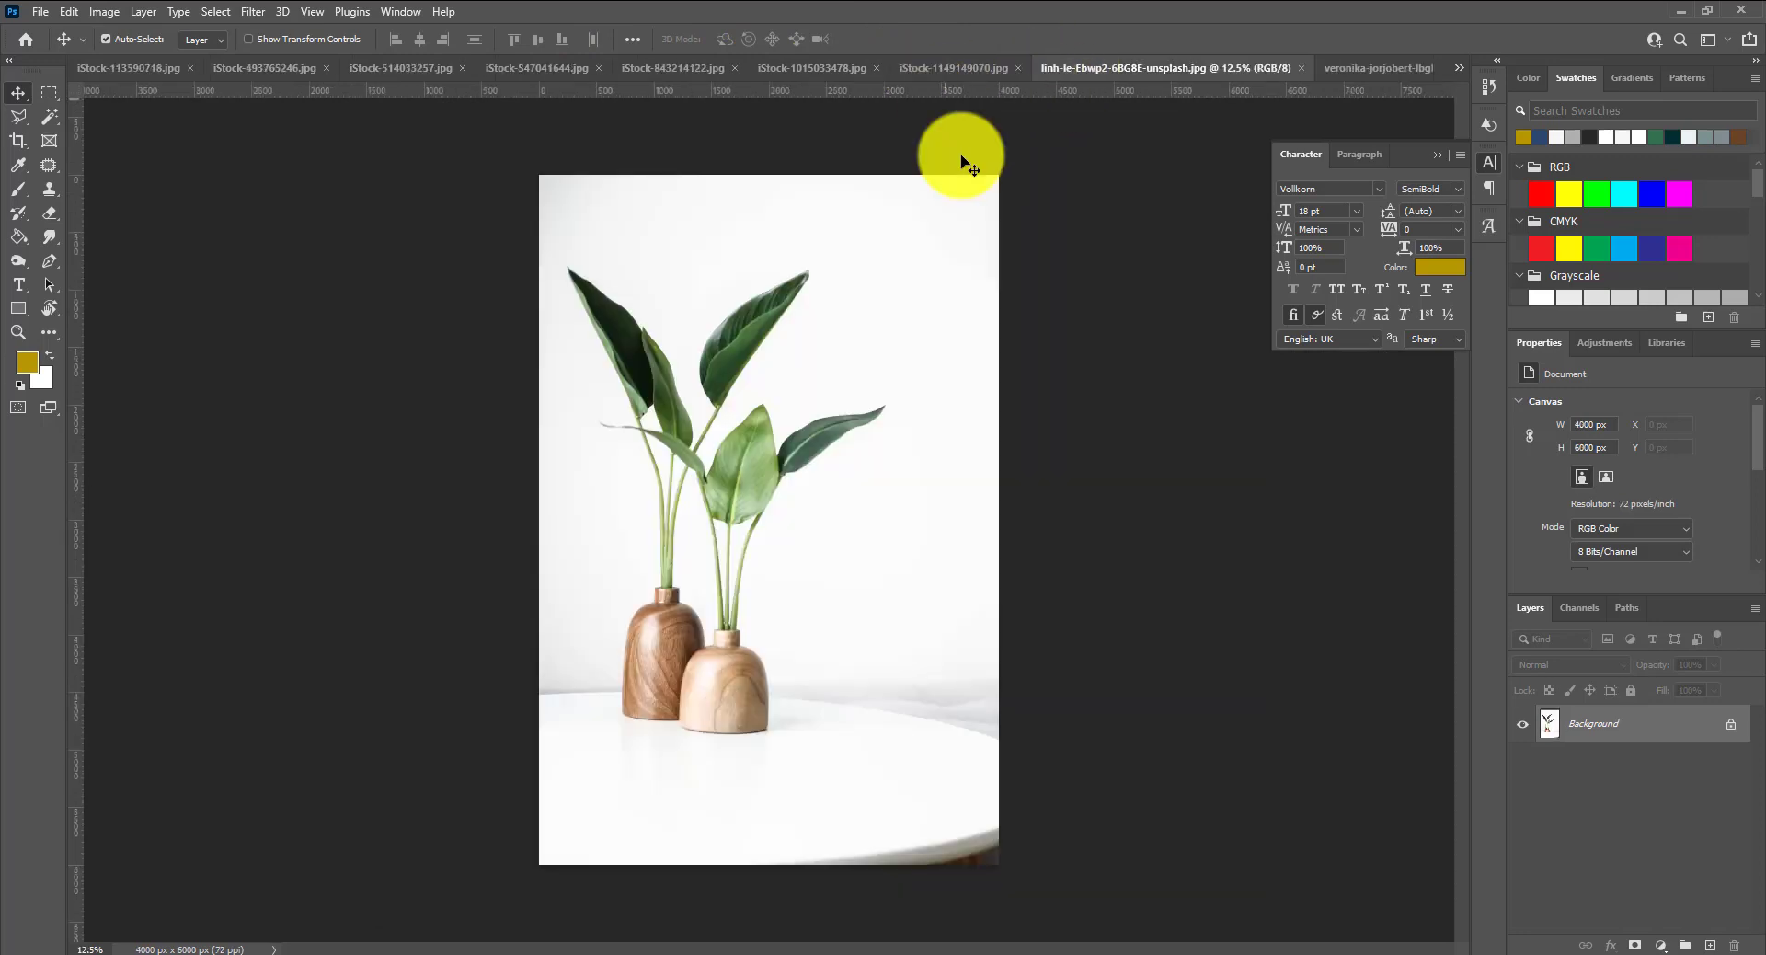
{"action": "left_click", "coordinate": [1378, 67]}
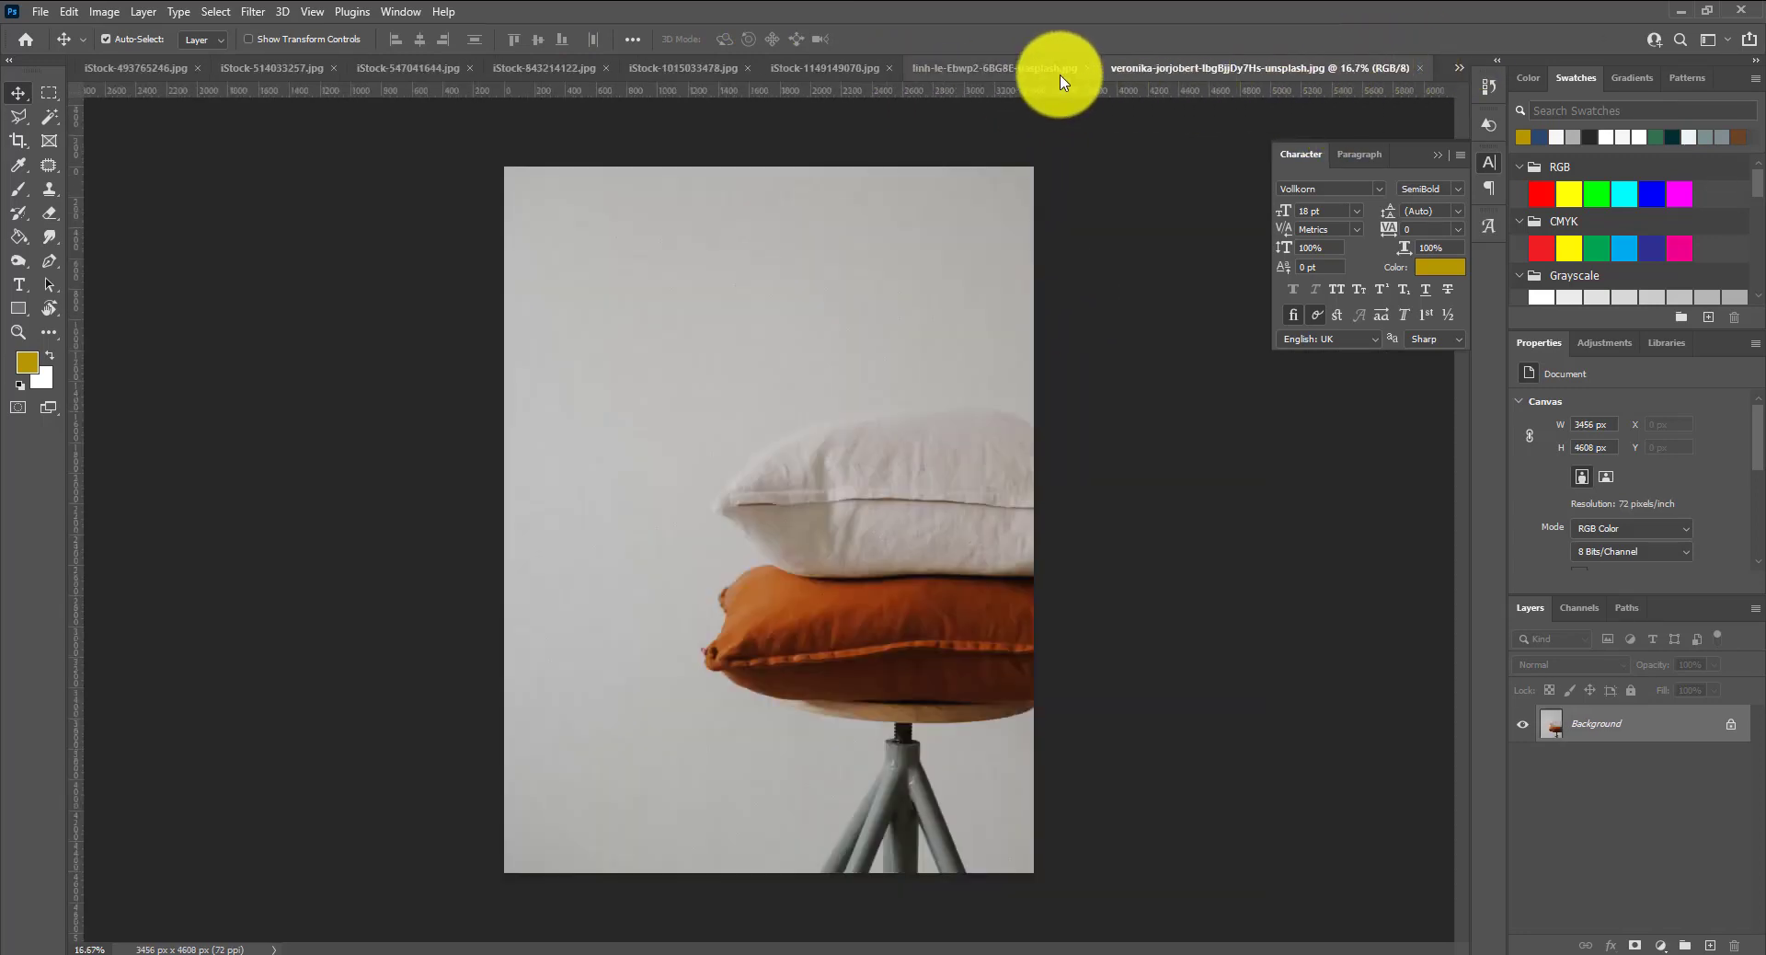
{"action": "left_click", "coordinate": [1015, 72]}
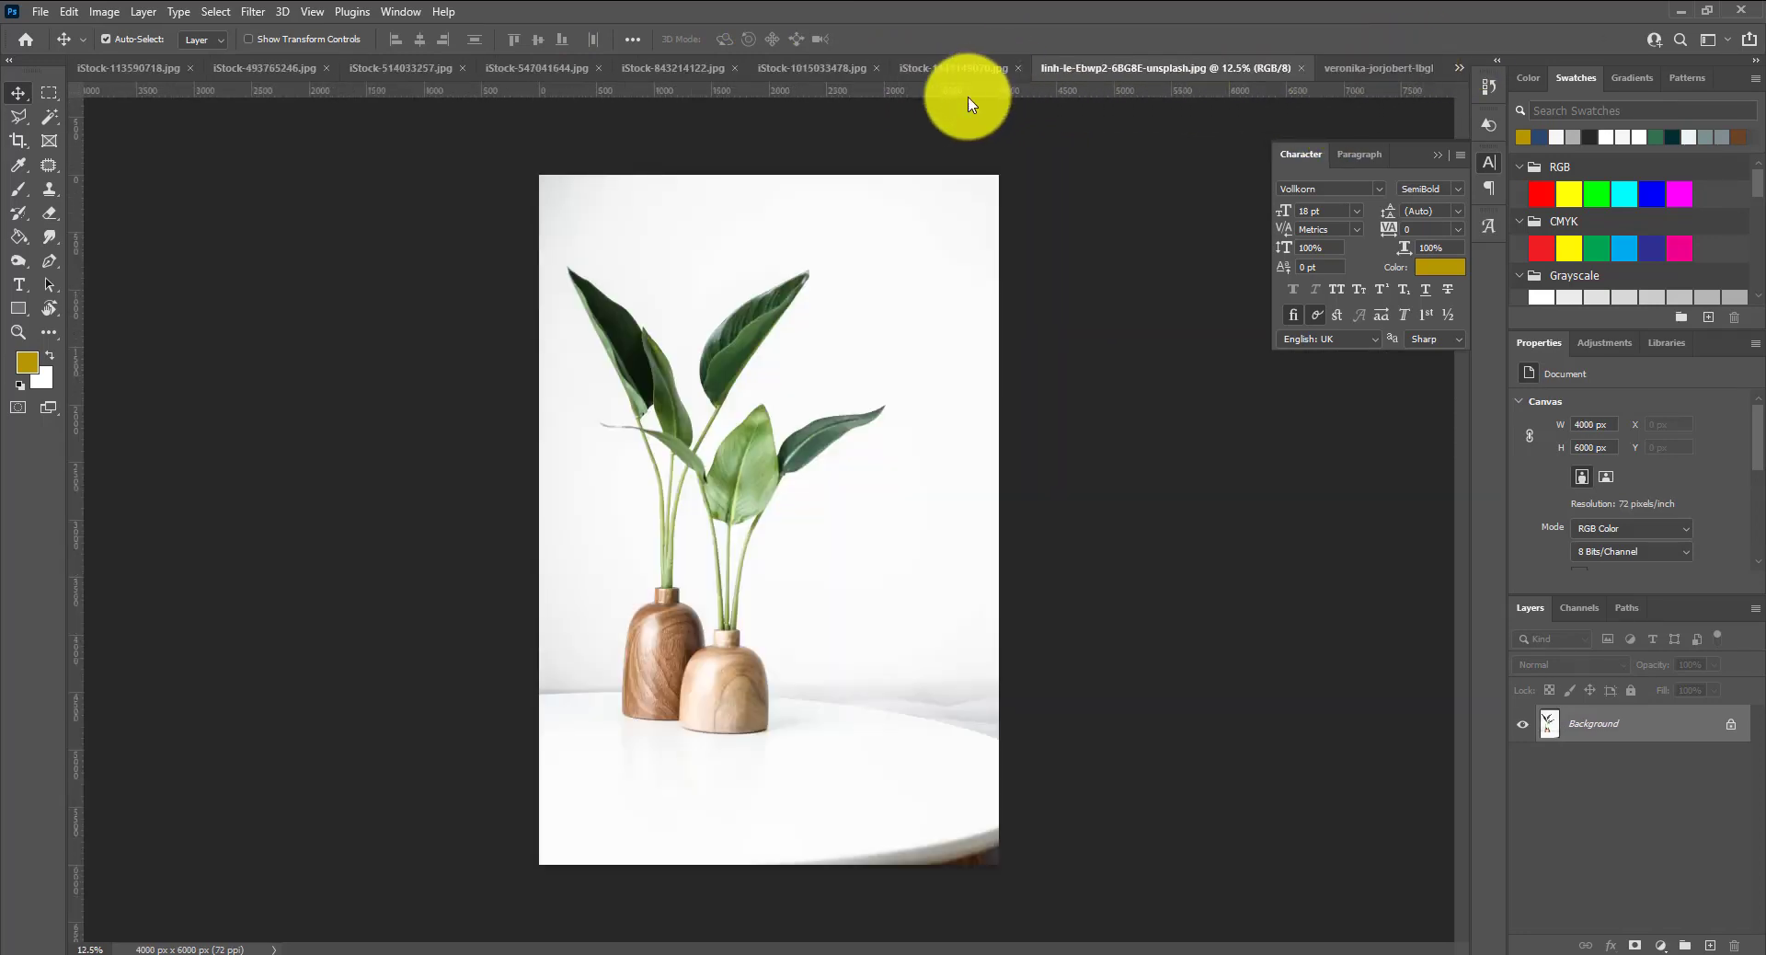
{"action": "left_click", "coordinate": [101, 70]}
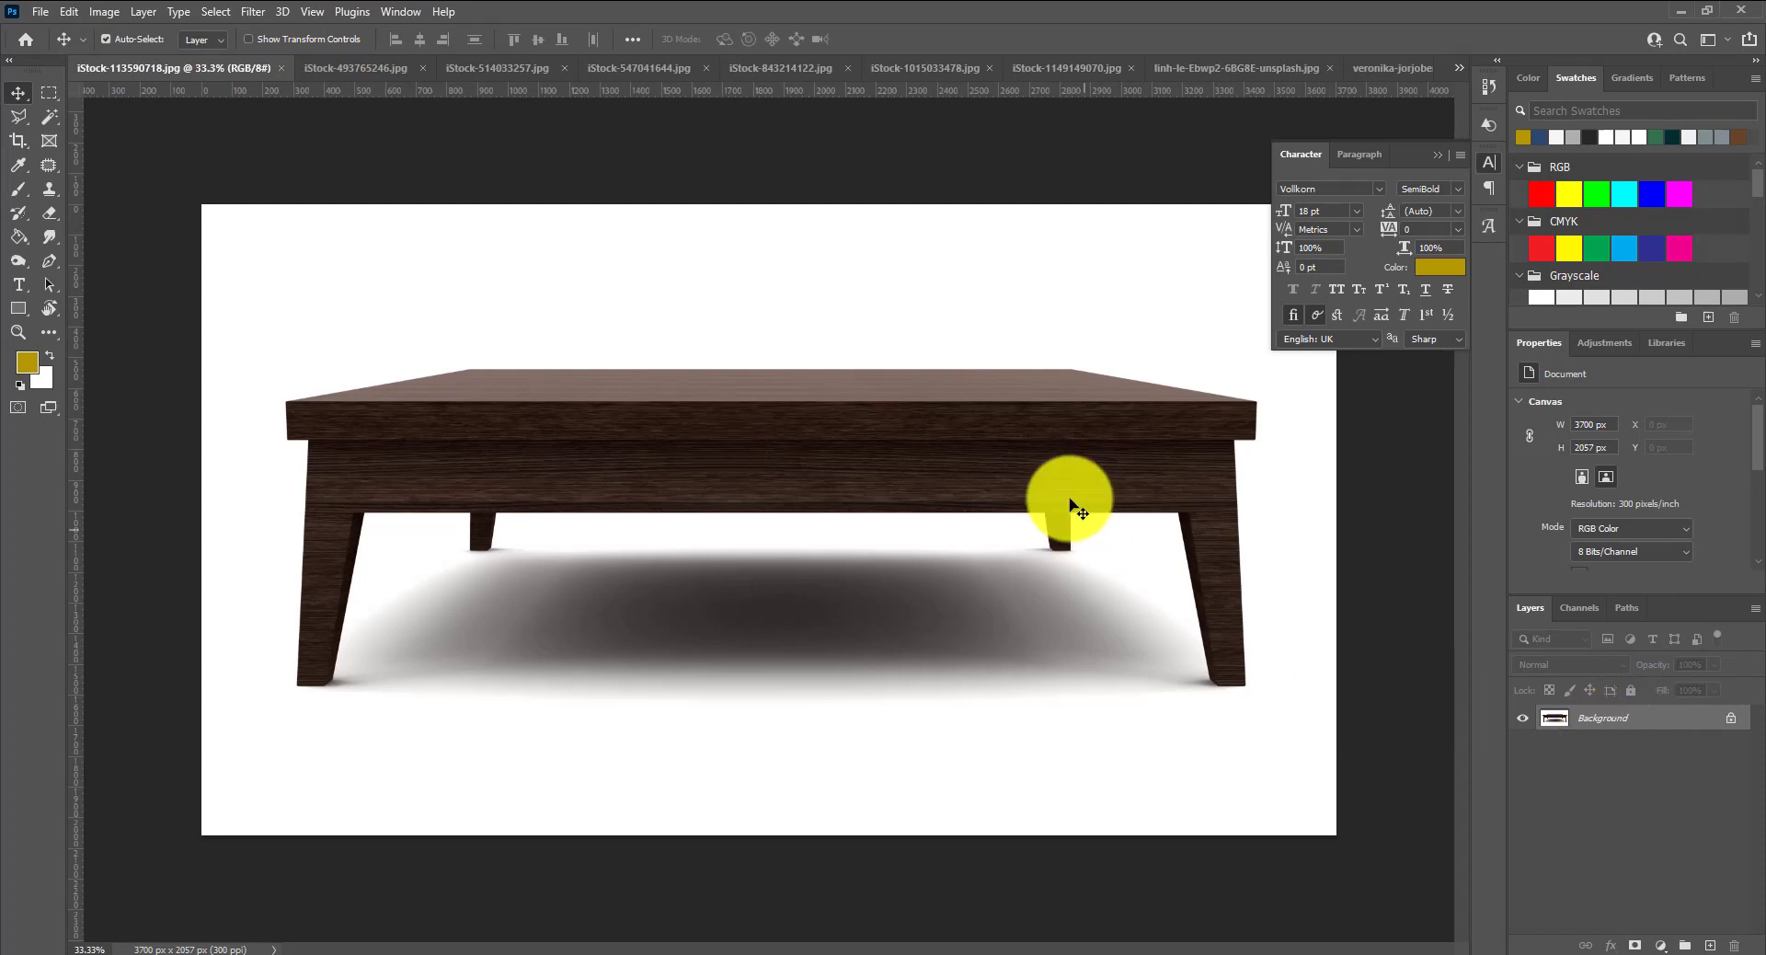
Convert the locked Background into an editable Layer 0
{"action": "right_click", "coordinate": [1555, 719]}
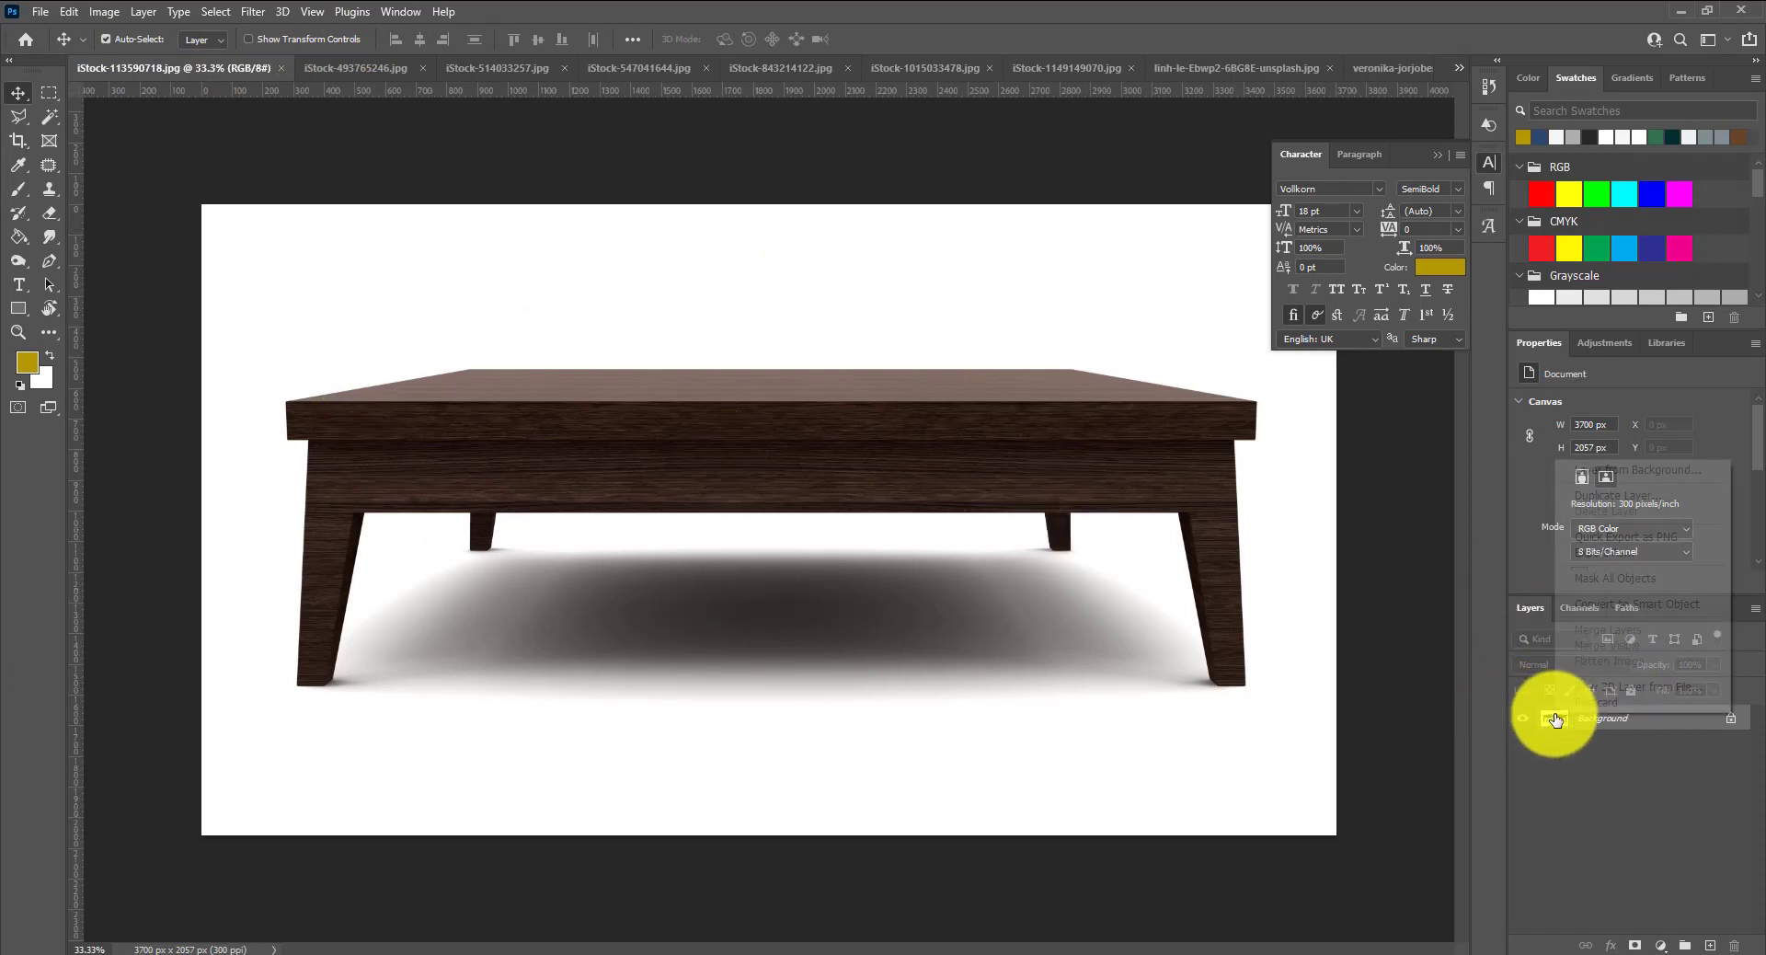
{"action": "left_click", "coordinate": [1622, 470]}
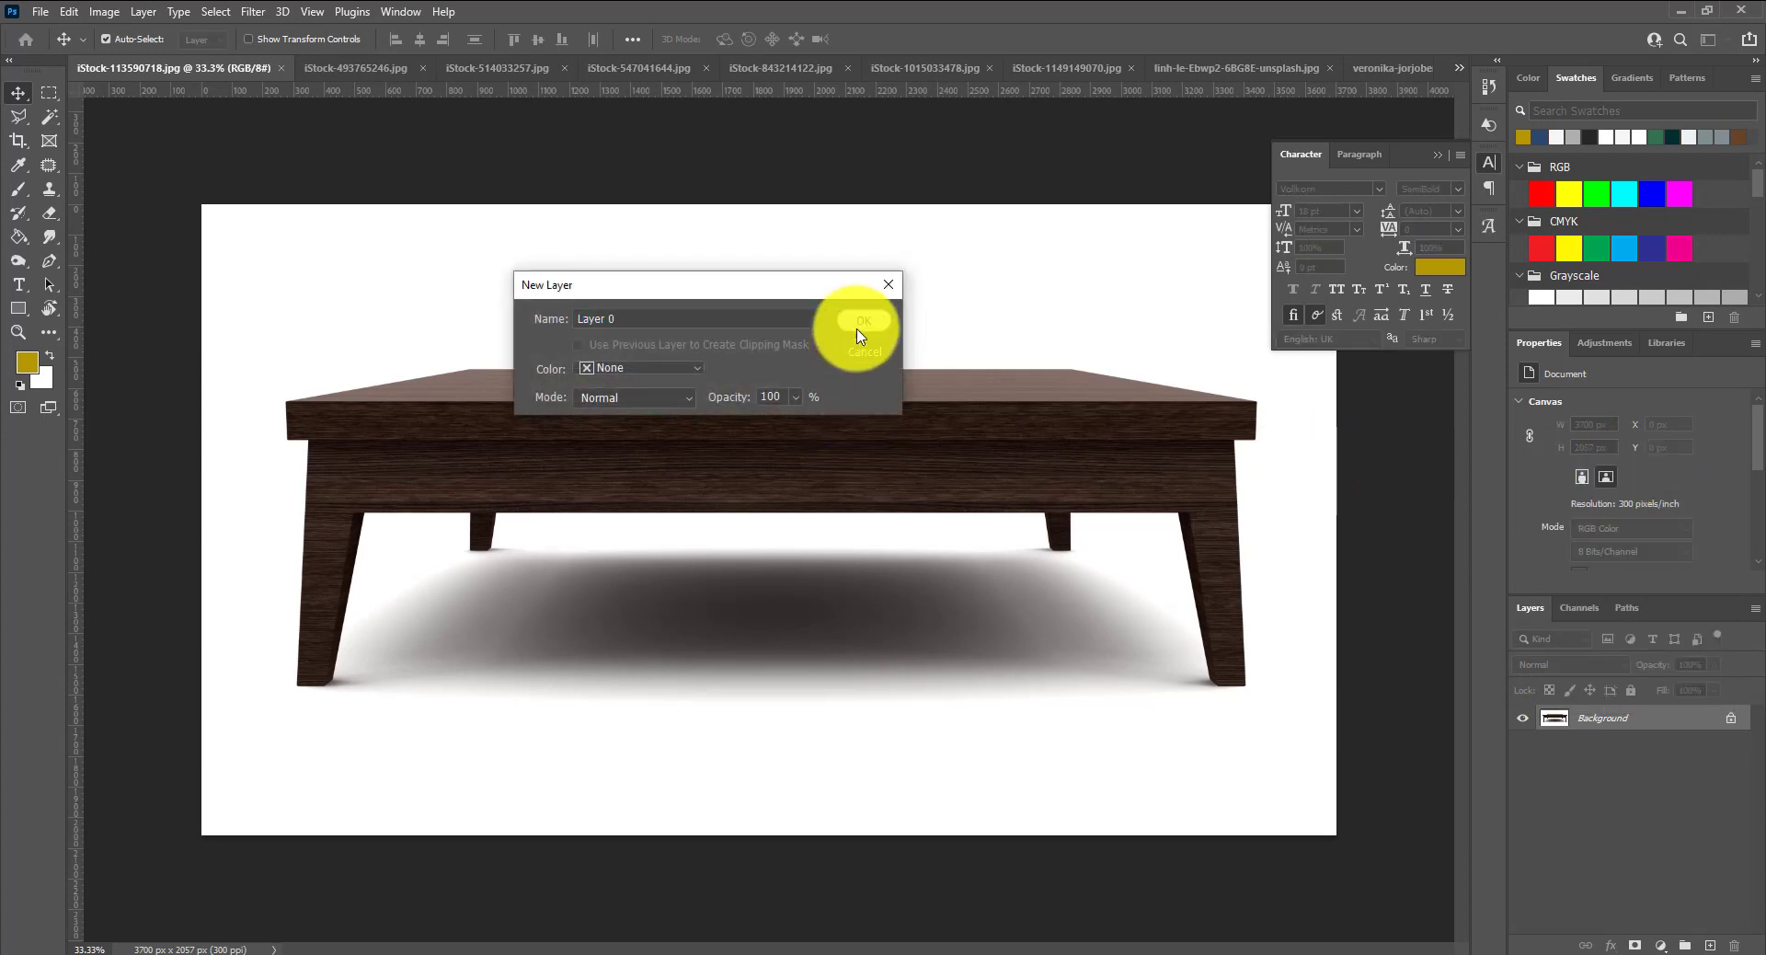
{"action": "left_click", "coordinate": [863, 321]}
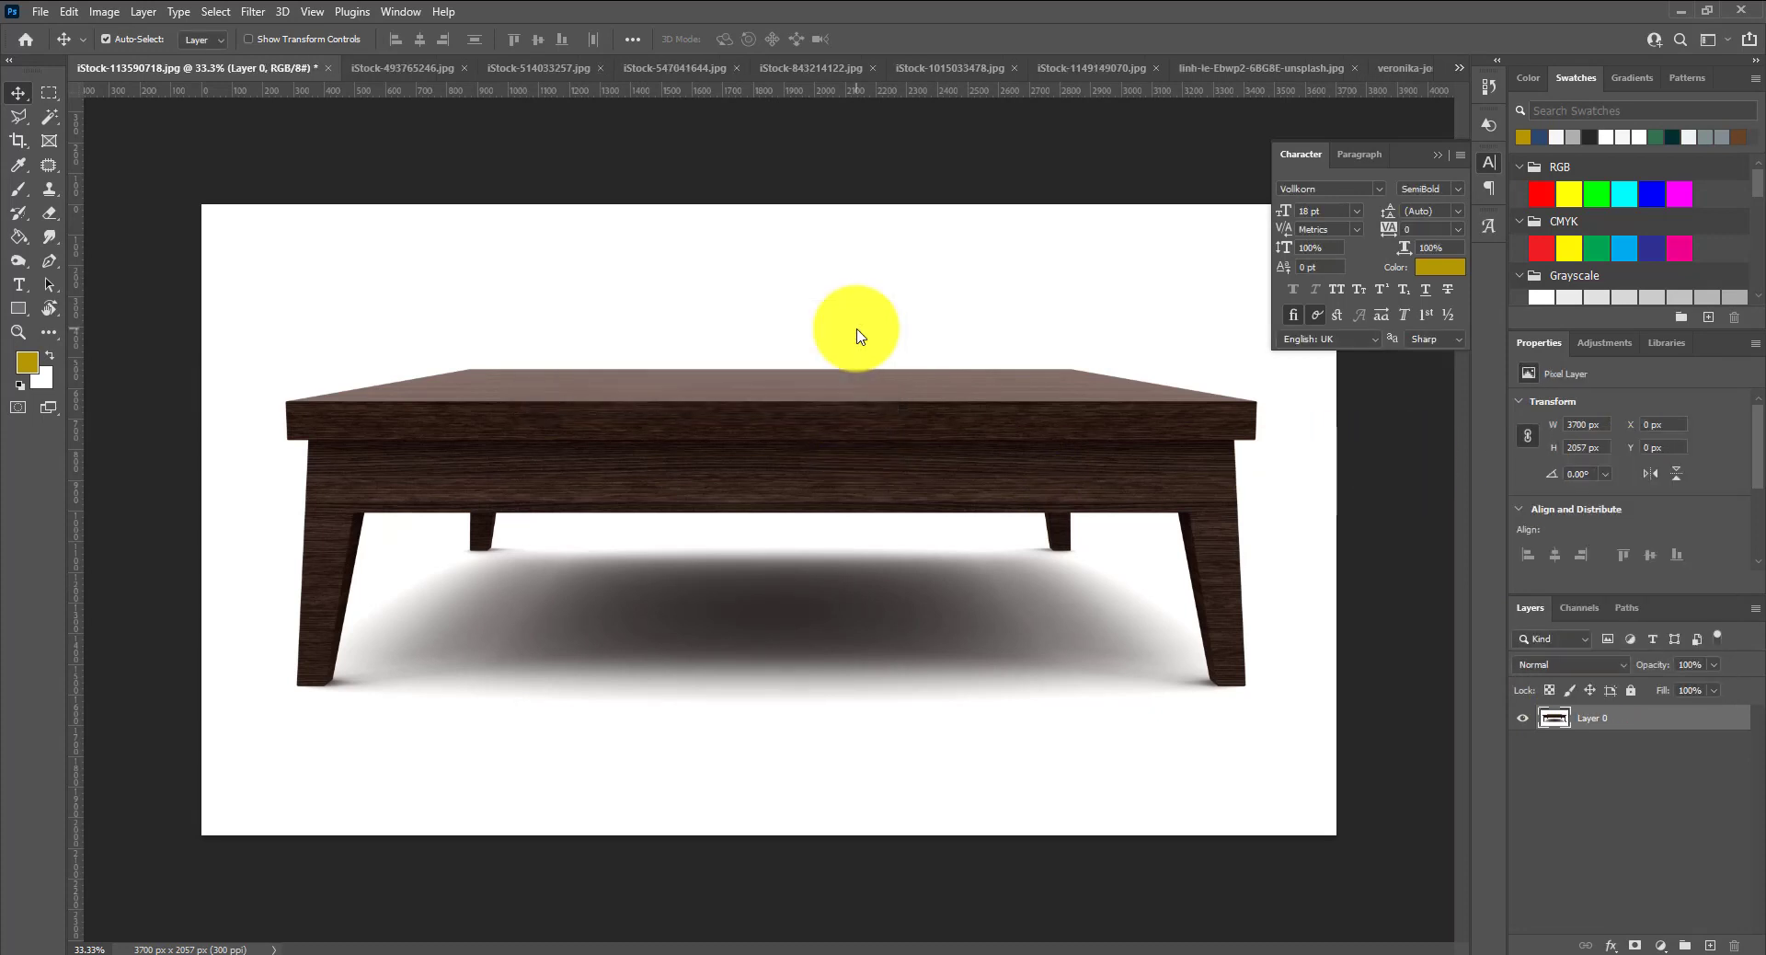
Select the coffee table with the Object Selection tool
{"action": "right_click", "coordinate": [57, 114]}
{"action": "left_click", "coordinate": [120, 151]}
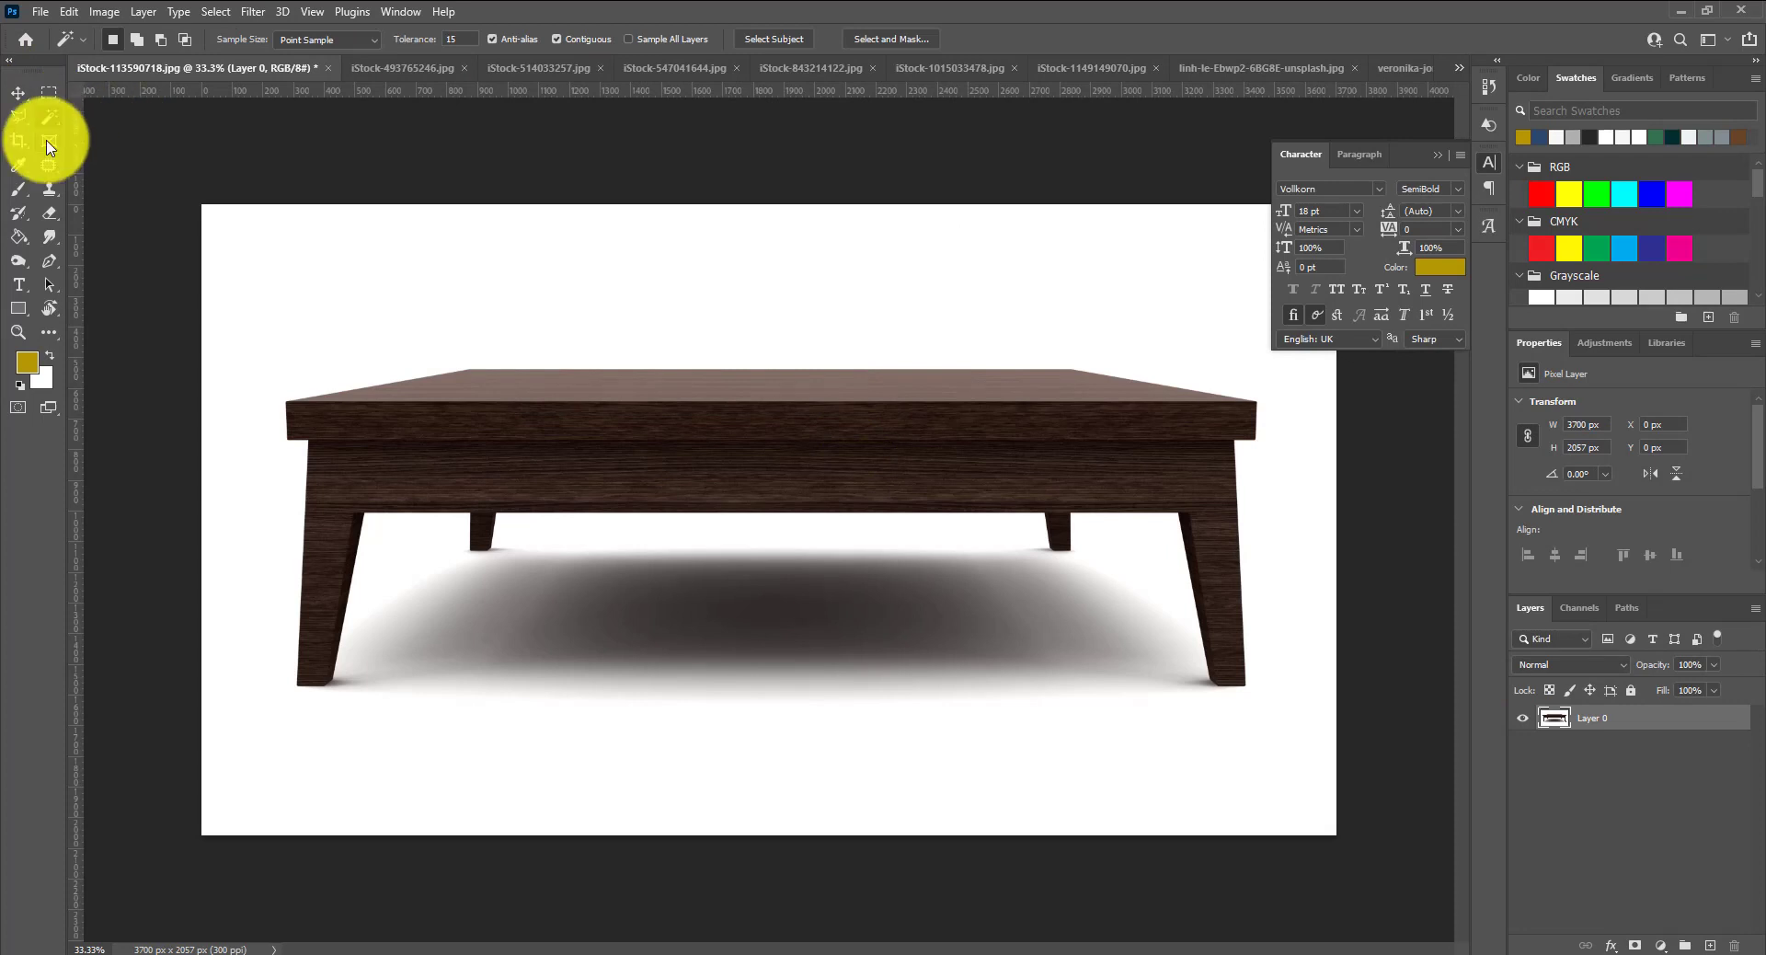
{"action": "right_click", "coordinate": [50, 117]}
{"action": "left_click", "coordinate": [147, 115]}
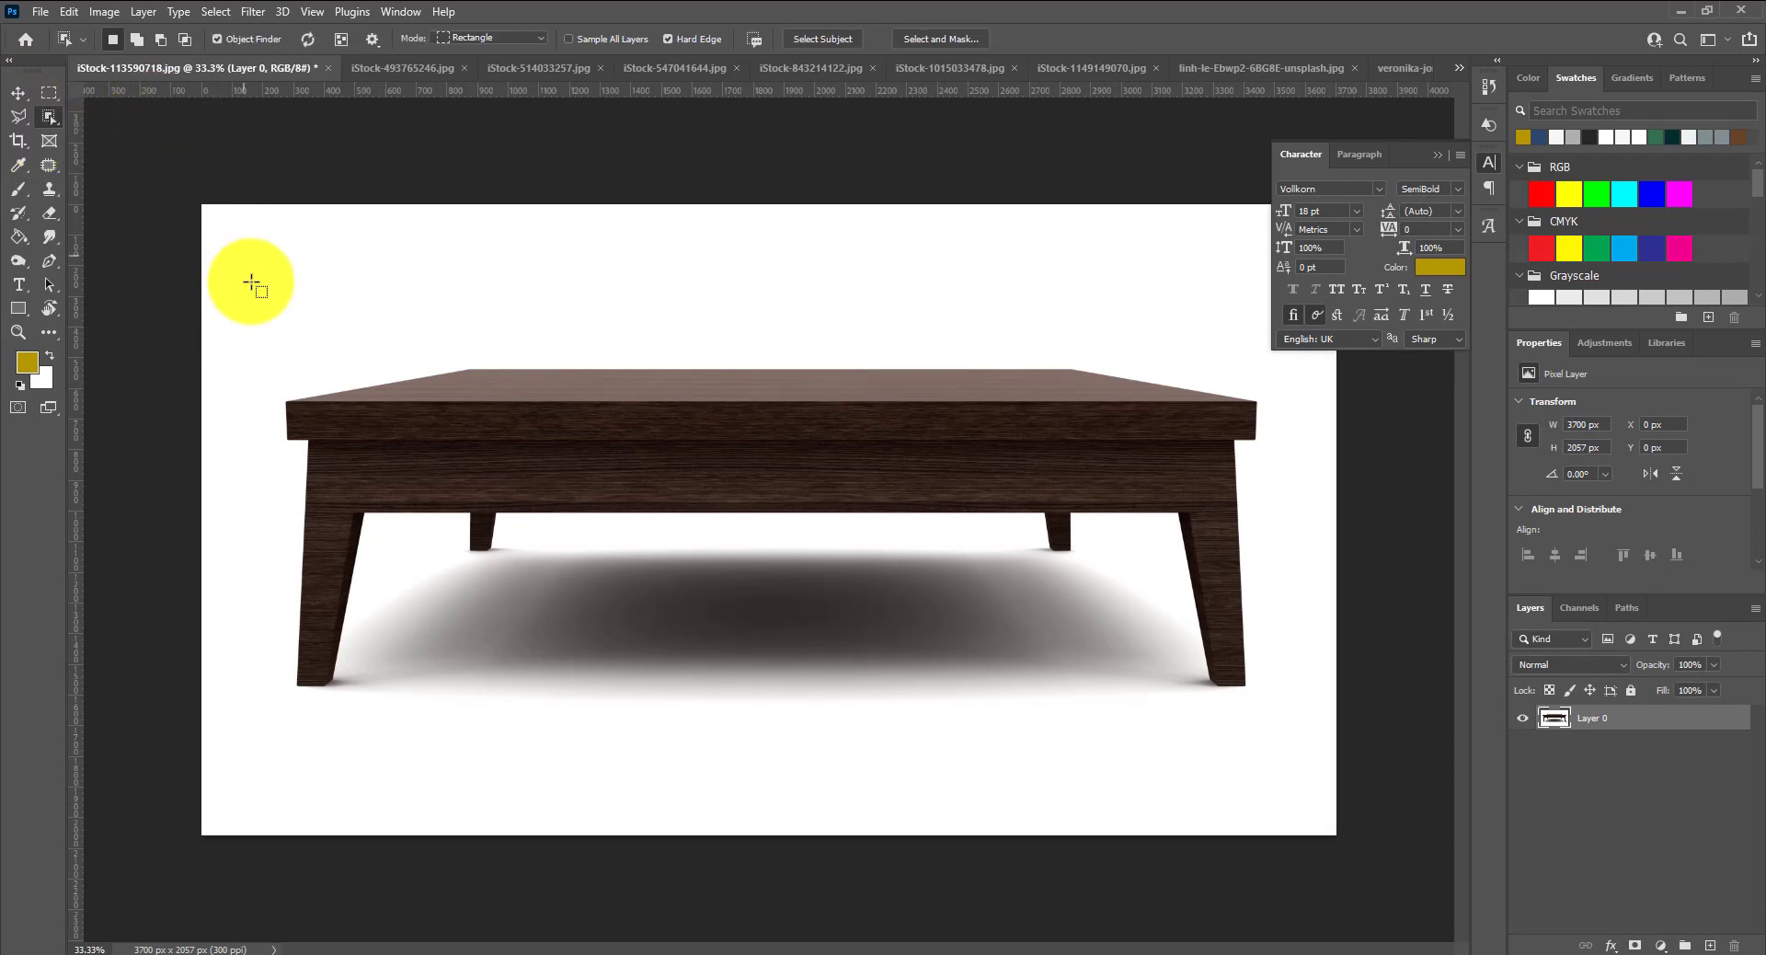
{"action": "left_click_drag", "start_coordinate": [260, 319], "coordinate": [1291, 704]}
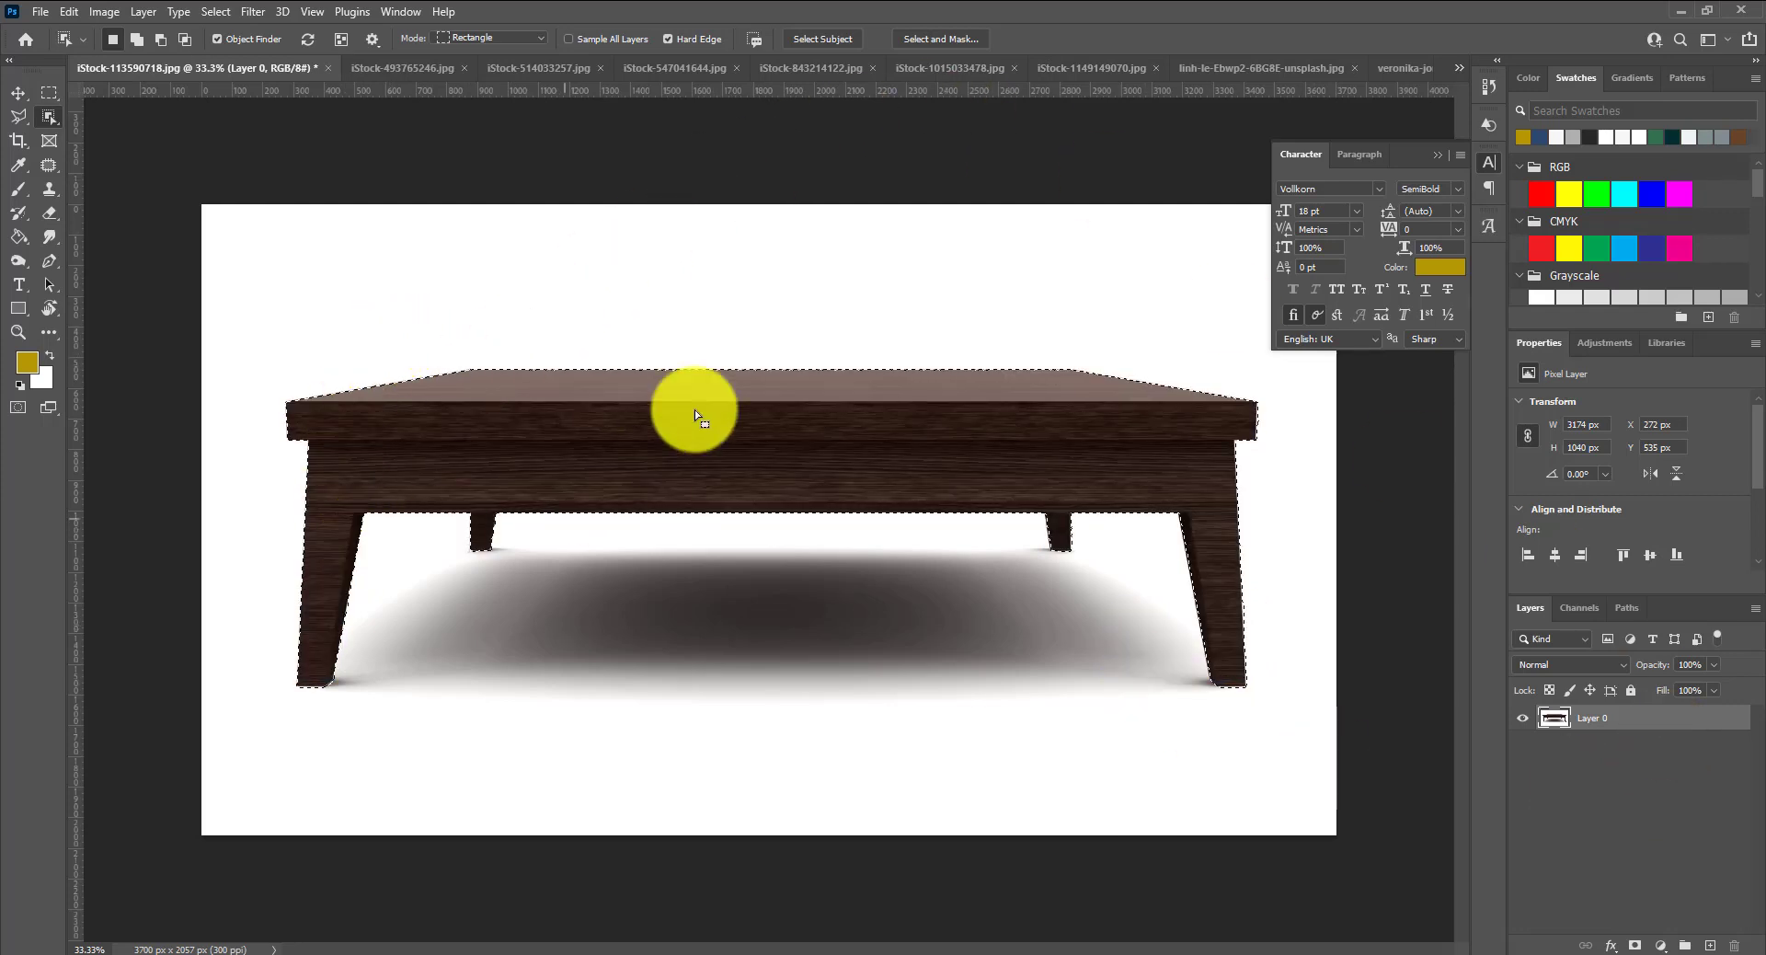
Invert the selection, delete the white background and shadow, and deselect
{"action": "left_click", "coordinate": [211, 16]}
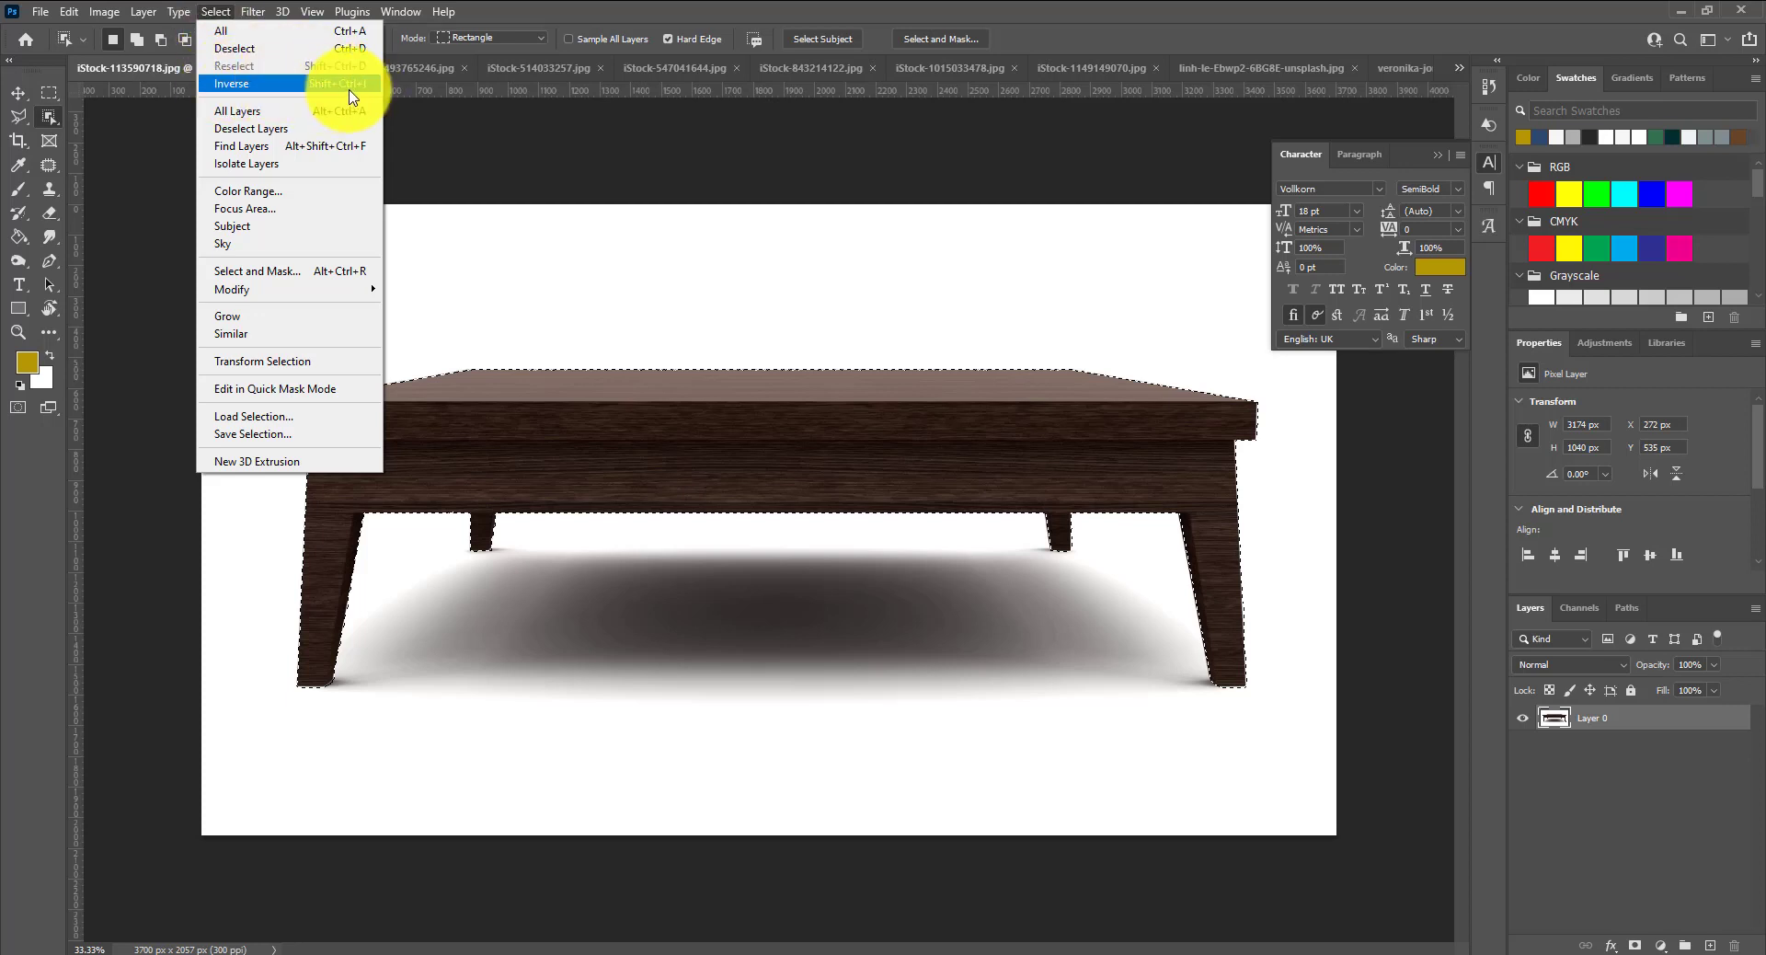
{"action": "left_click", "coordinate": [238, 91]}
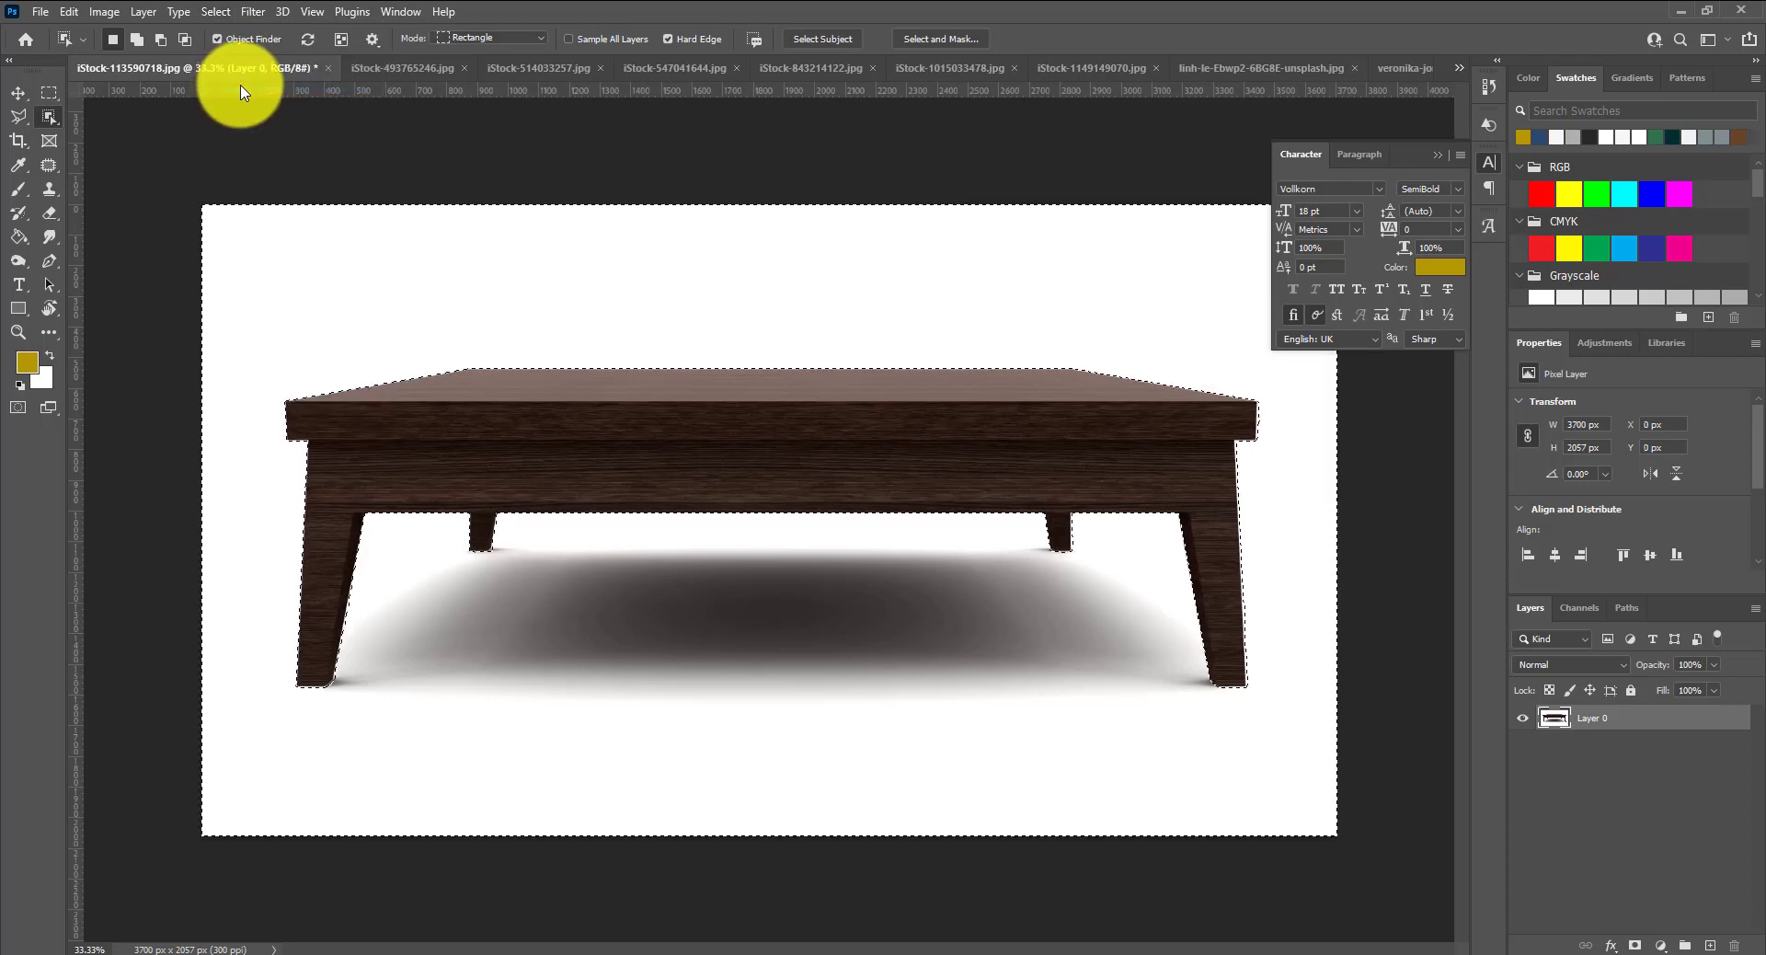
{"action": "key", "text": "Delete"}
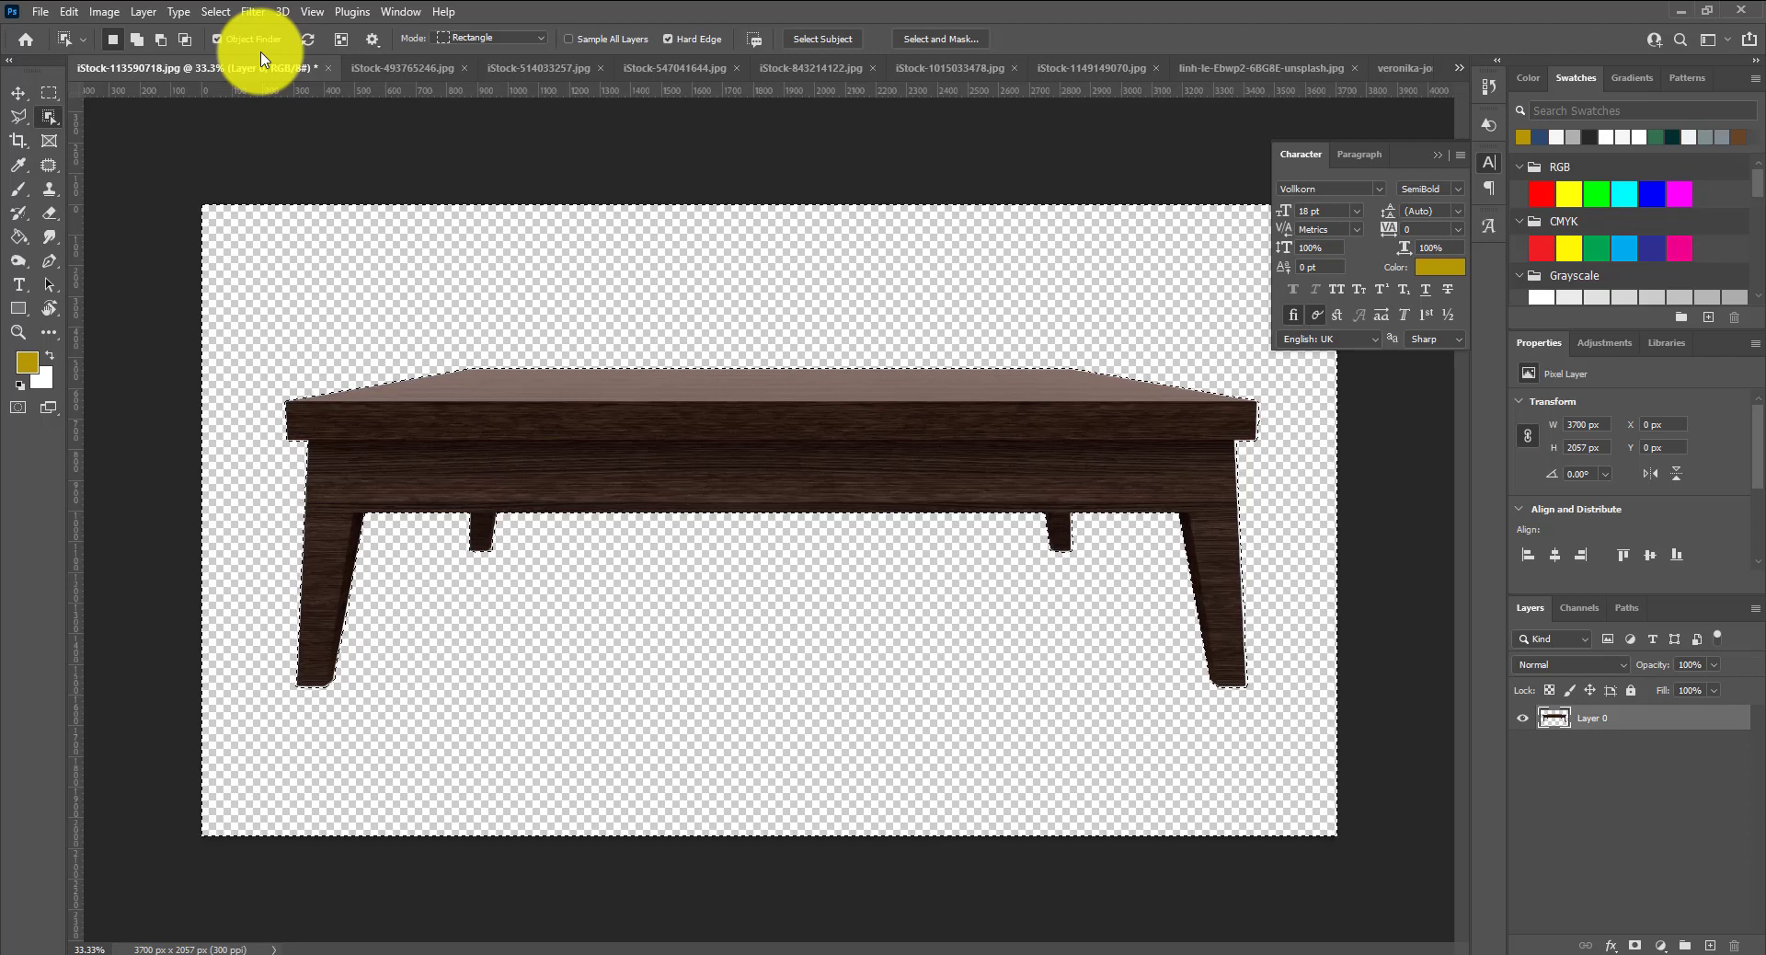
{"action": "key", "text": "ctrl+d"}
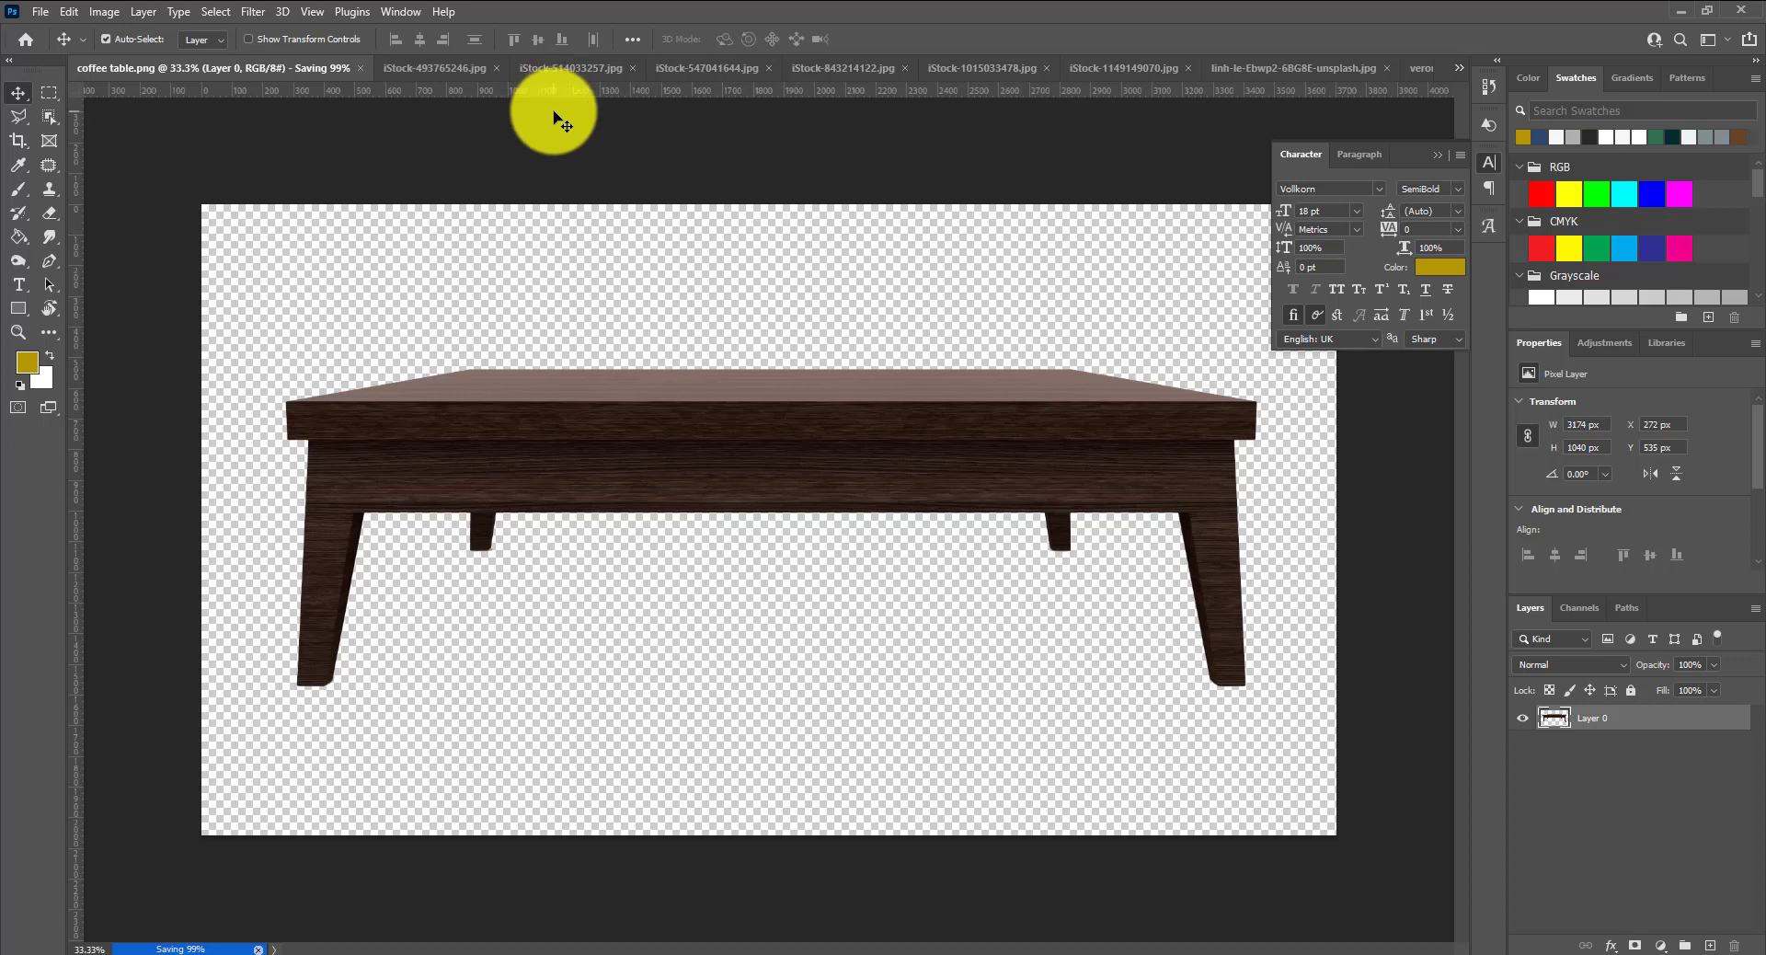
Cut the floor lamp out of its white background, including the leftover under the lampshade
{"action": "left_click", "coordinate": [461, 78]}
{"action": "key", "text": "w"}
{"action": "left_click_drag", "start_coordinate": [632, 224], "coordinate": [897, 801]}
{"action": "key", "text": "ctrl+shift+i"}
{"action": "key", "text": "Delete"}
{"action": "right_click", "coordinate": [49, 116]}
{"action": "left_click", "coordinate": [102, 158]}
{"action": "left_click", "coordinate": [775, 357]}
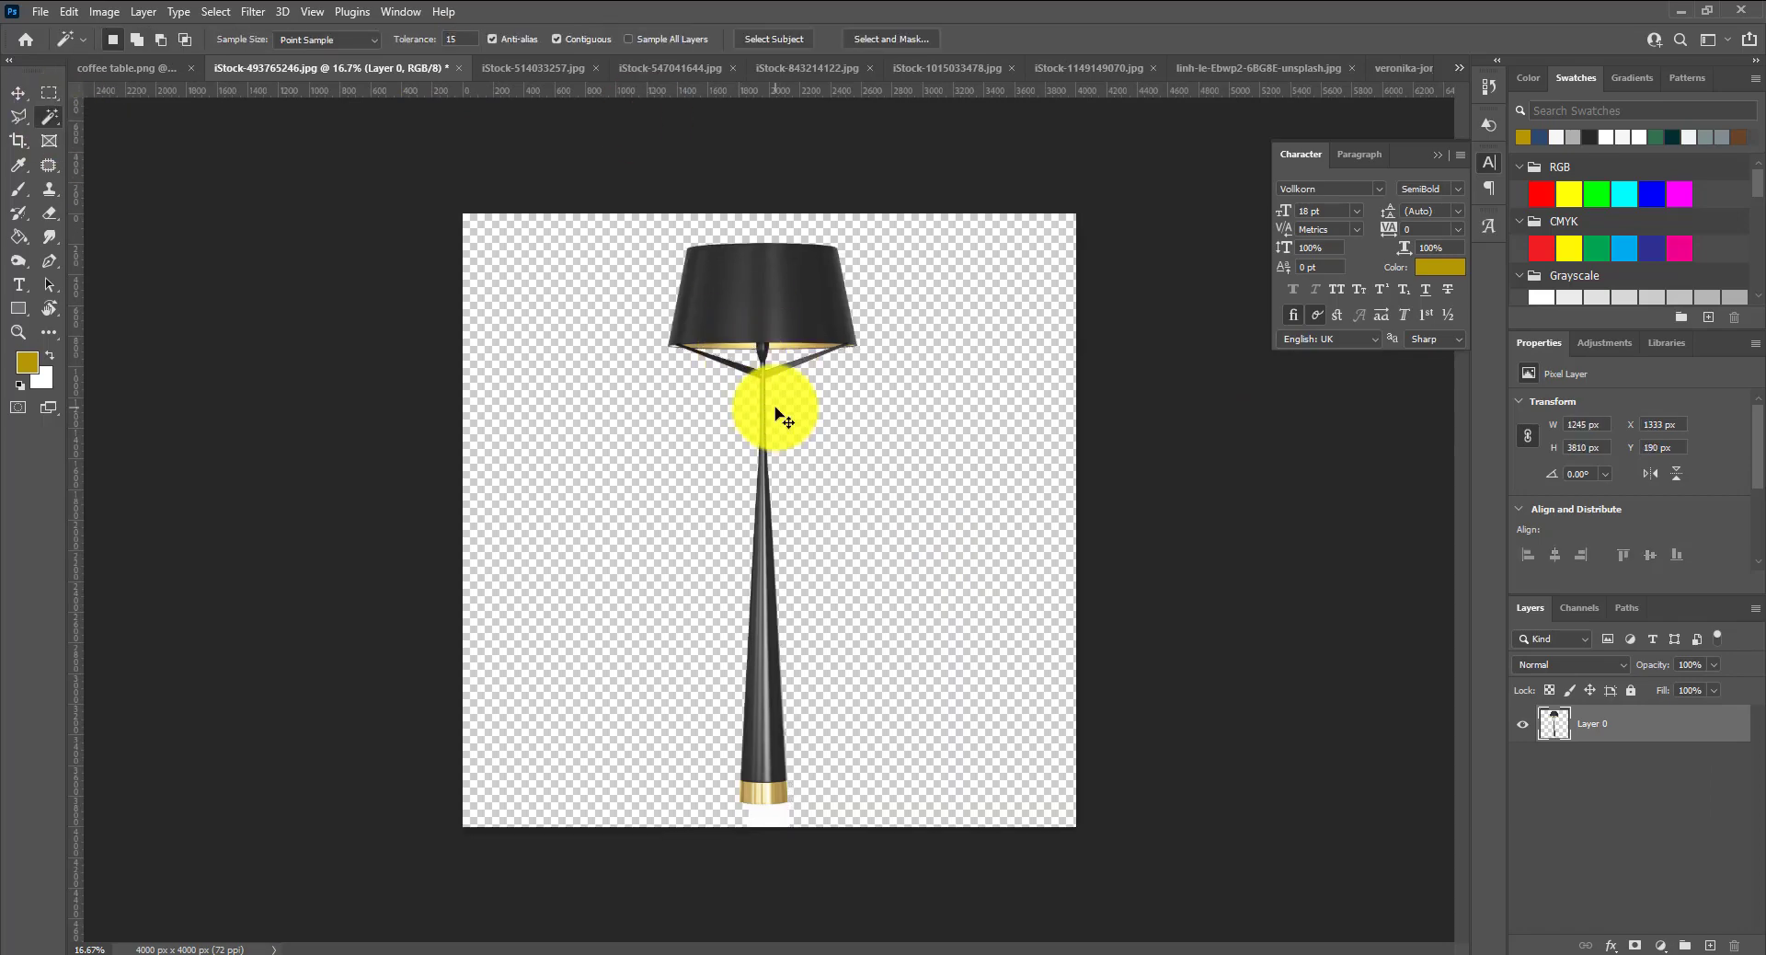
{"action": "key", "text": "ctrl+o"}
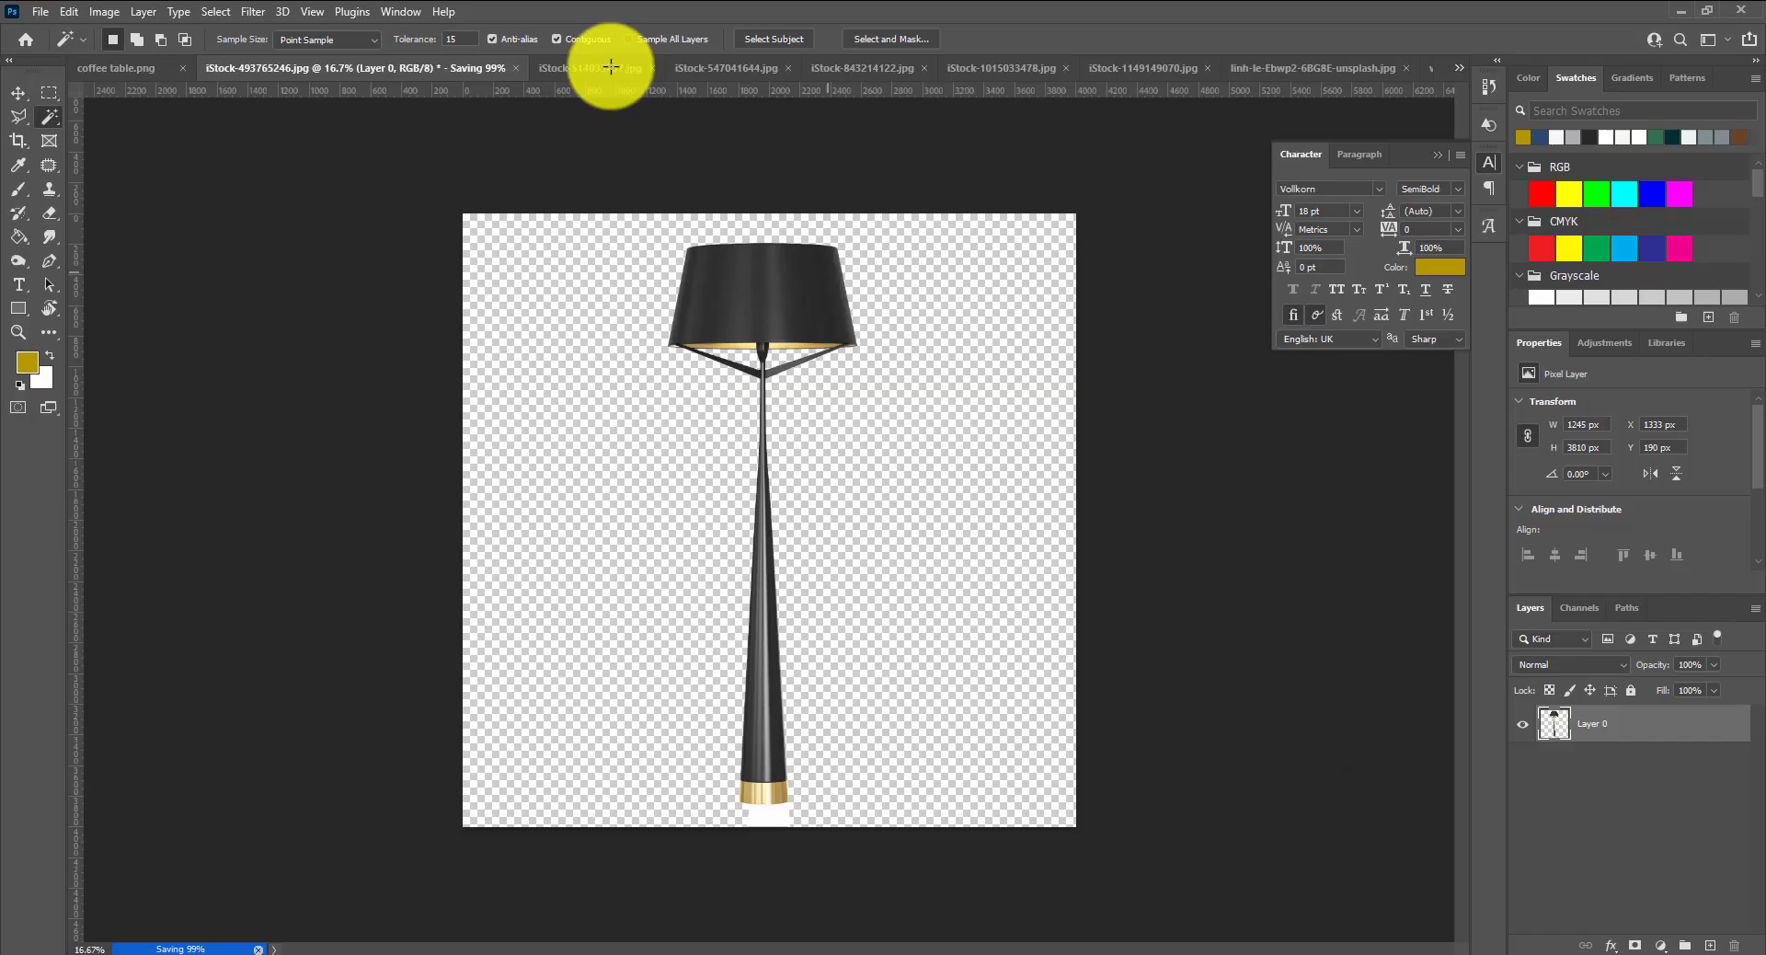
Remove the white background around the side table using Object Selection and Color Range
{"action": "left_click", "coordinate": [469, 67]}
{"action": "left_click_drag", "start_coordinate": [565, 245], "coordinate": [956, 759]}
{"action": "key", "text": "ctrl+shift+i"}
{"action": "key", "text": "Delete"}
{"action": "key", "text": "ctrl+plus"}
{"action": "key", "text": "ctrl+plus"}
{"action": "key", "text": "ctrl+plus"}
{"action": "key", "text": "ctrl+plus"}
{"action": "left_click", "coordinate": [1302, 245]}
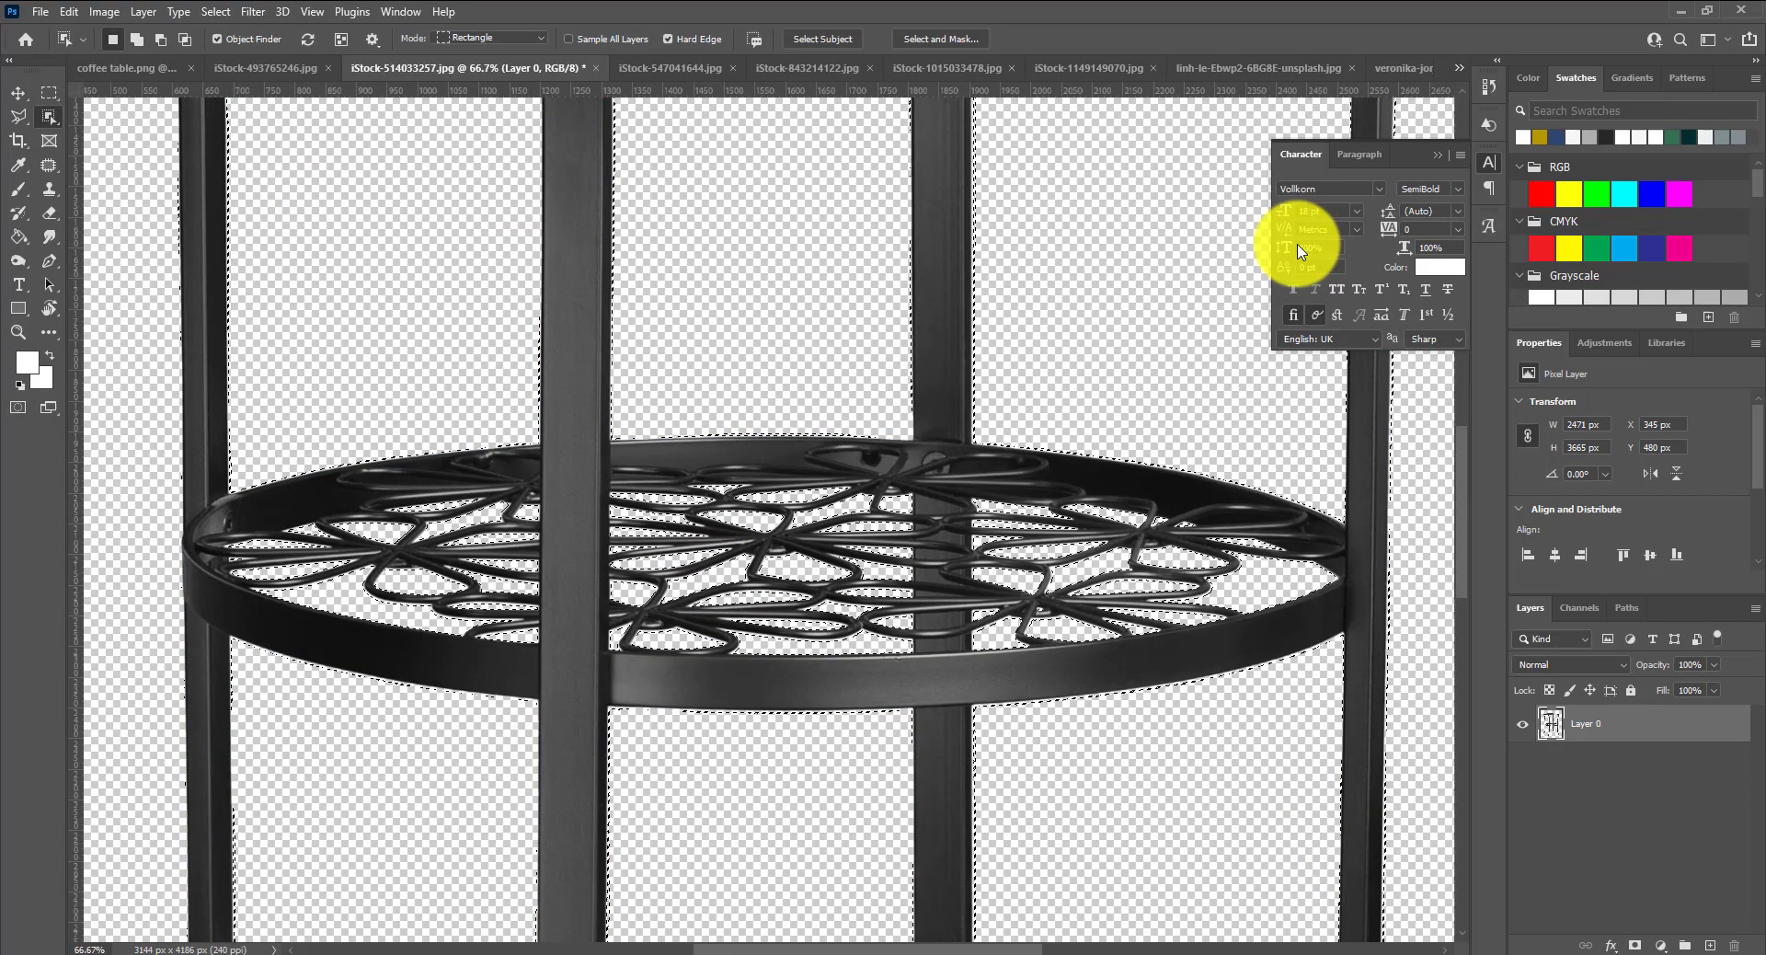
{"action": "scroll", "coordinate": [1045, 500], "scroll_direction": "down", "scroll_amount": 10}
Lasso and delete the reflection under the side table's right leg
{"action": "key", "text": "l"}
{"action": "left_click", "coordinate": [1007, 402]}
{"action": "left_click", "coordinate": [1005, 633]}
{"action": "left_click", "coordinate": [907, 651]}
{"action": "left_click", "coordinate": [888, 394]}
{"action": "key", "text": "Delete"}
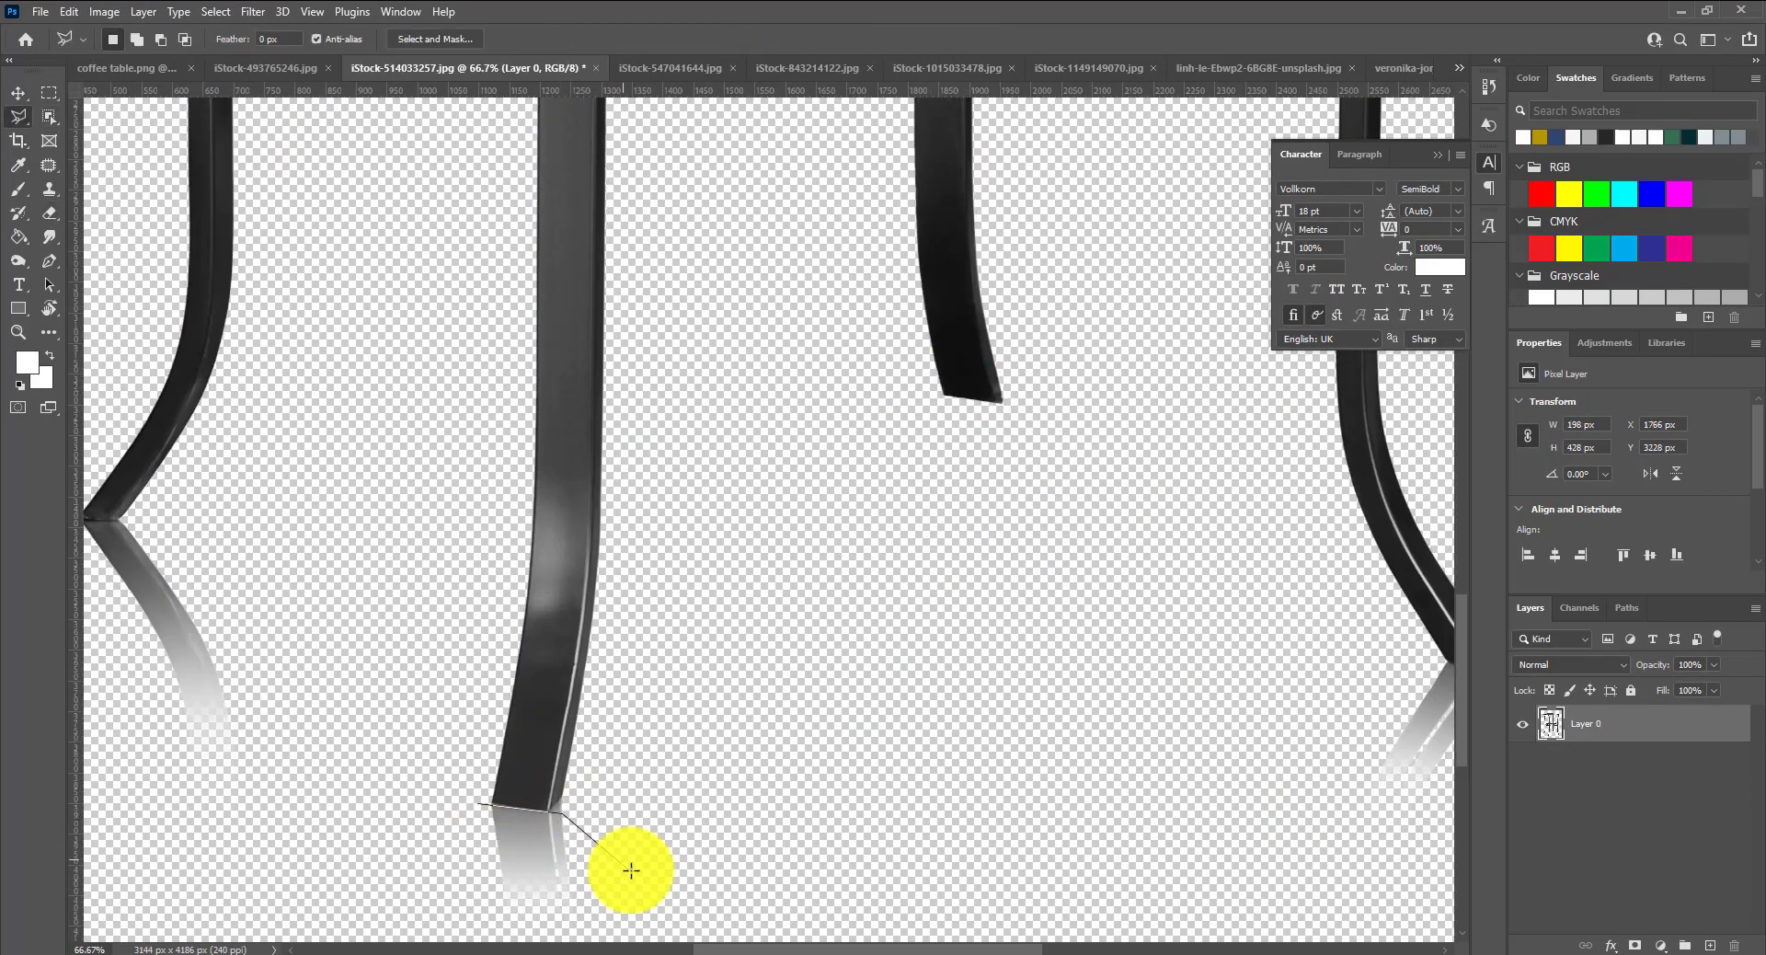
{"action": "scroll", "coordinate": [631, 859], "scroll_direction": "down", "scroll_amount": 5}
Lasso and delete the reflections under the middle and left legs
{"action": "left_click", "coordinate": [583, 579]}
{"action": "left_click", "coordinate": [532, 552]}
{"action": "key", "text": "Delete"}
{"action": "scroll", "coordinate": [532, 505], "scroll_direction": "left", "scroll_amount": 5}
{"action": "left_click", "coordinate": [350, 403]}
{"action": "left_click", "coordinate": [449, 794]}
{"action": "double_click", "coordinate": [415, 688]}
{"action": "key", "text": "Delete"}
{"action": "scroll", "coordinate": [860, 547], "scroll_direction": "right", "scroll_amount": 5}
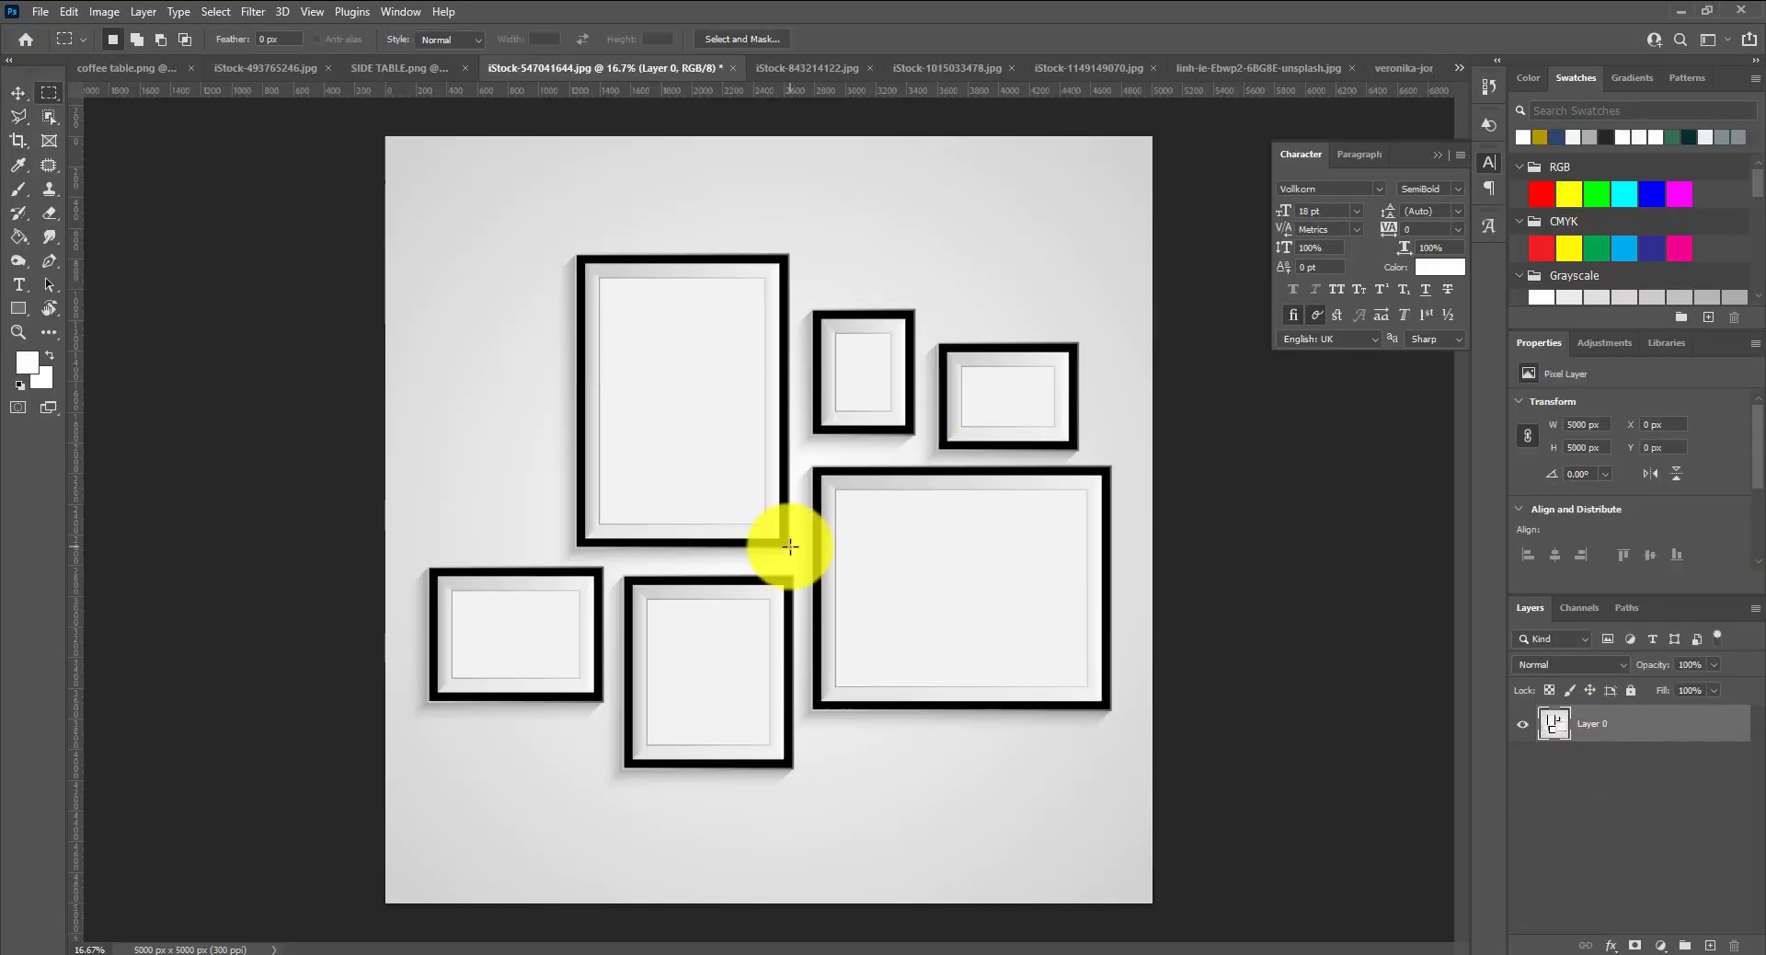
Select all the picture frames and delete the background around them
{"action": "left_click_drag", "start_coordinate": [789, 545], "coordinate": [577, 255]}
{"action": "left_click_drag", "start_coordinate": [602, 569], "coordinate": [793, 768]}
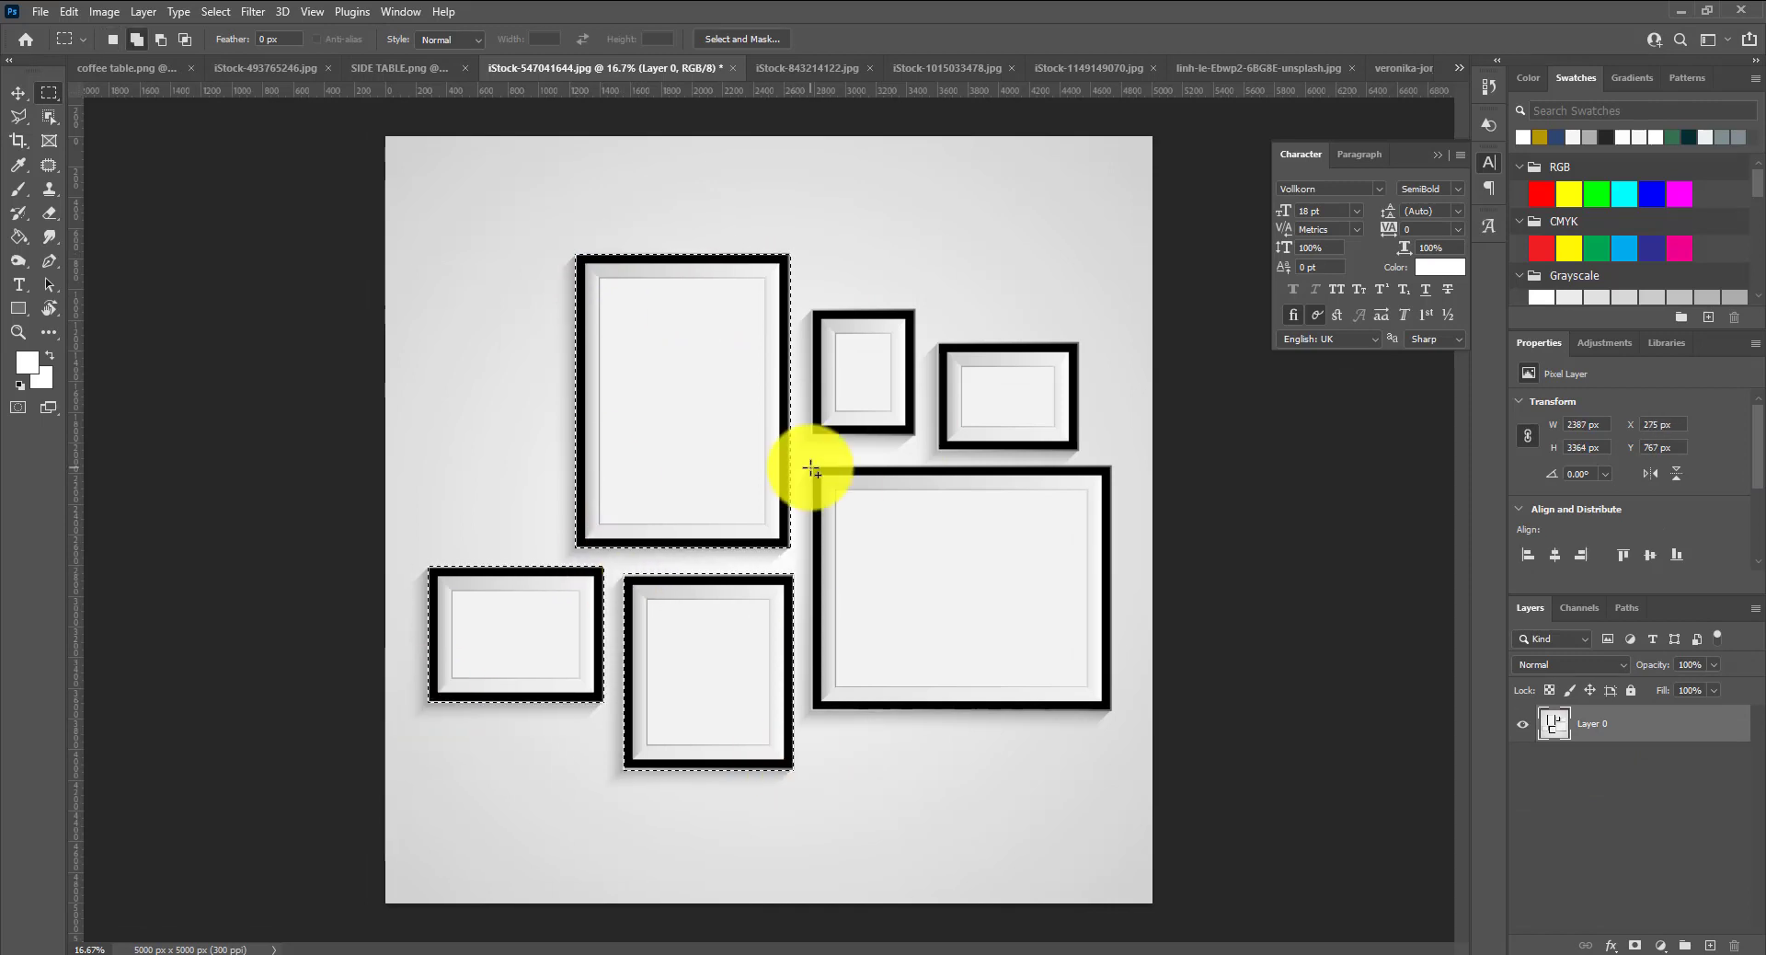
{"action": "left_click_drag", "start_coordinate": [812, 465], "coordinate": [1113, 710]}
{"action": "left_click_drag", "start_coordinate": [939, 343], "coordinate": [1079, 451]}
{"action": "left_click_drag", "start_coordinate": [811, 310], "coordinate": [901, 446]}
{"action": "key", "text": "ctrl+shift+i"}
{"action": "key", "text": "Delete"}
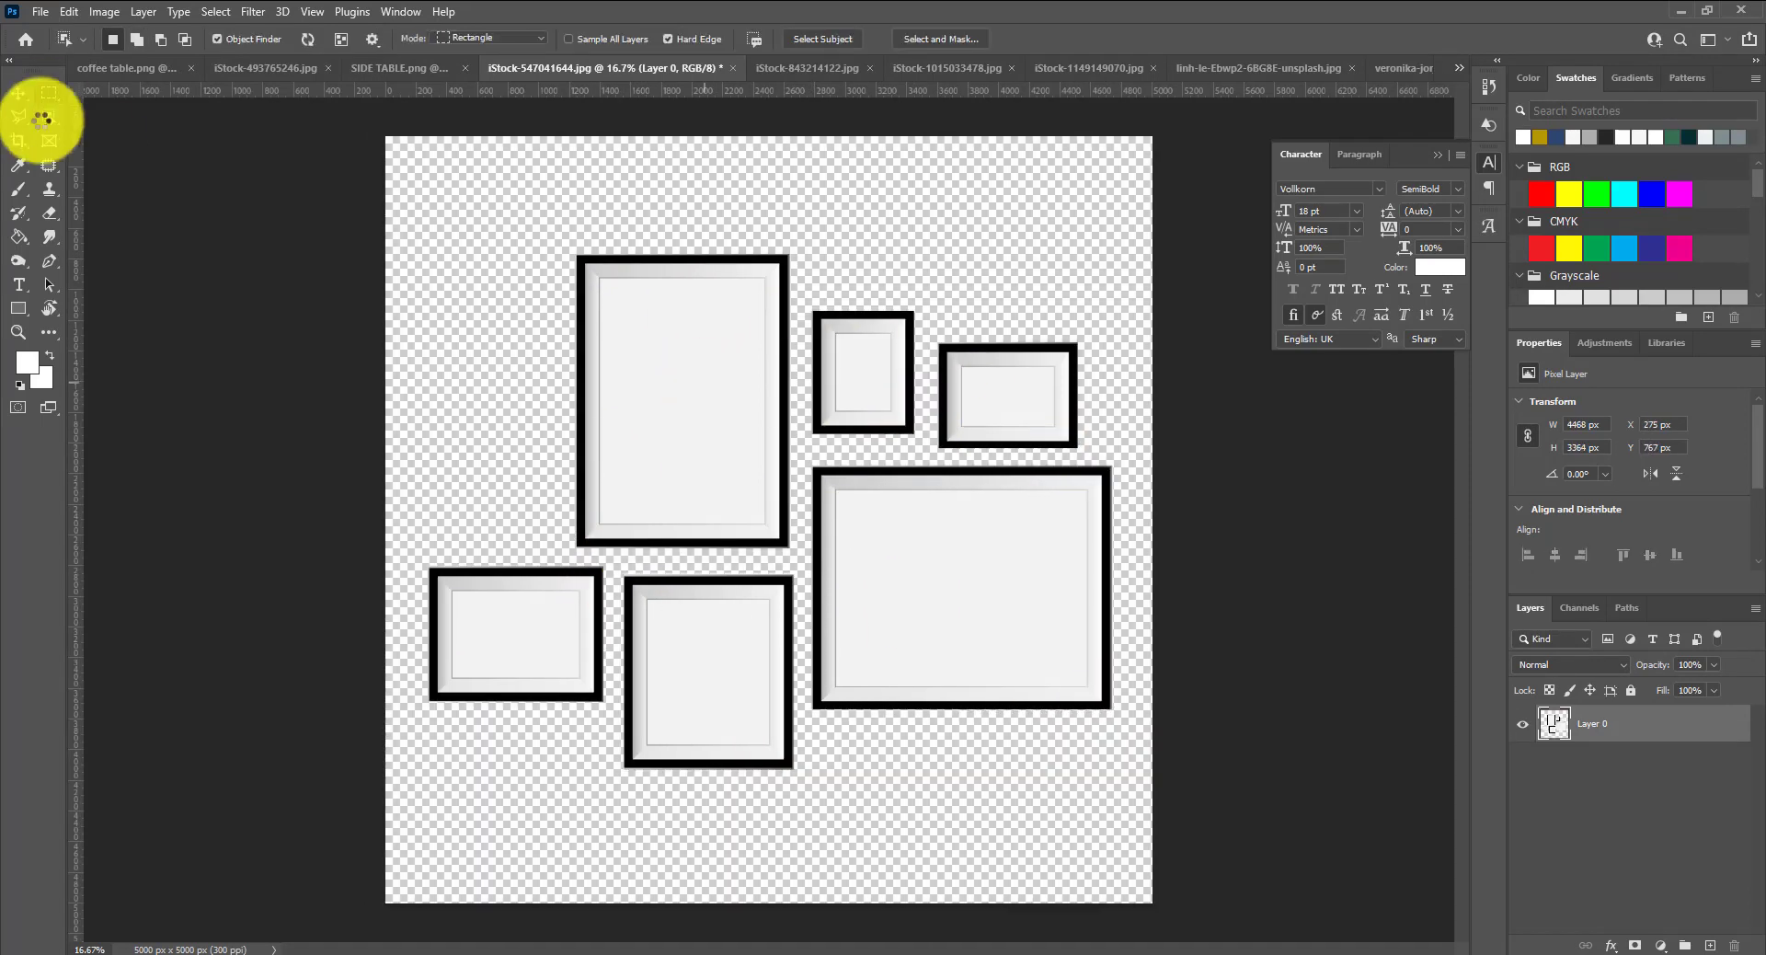
Delete the picture frames' inner panels with the Magic Wand
{"action": "right_click", "coordinate": [50, 117]}
{"action": "left_click", "coordinate": [101, 159]}
{"action": "left_click", "coordinate": [681, 405]}
{"action": "left_click", "coordinate": [916, 557], "text": "shift"}
{"action": "left_click", "coordinate": [515, 634], "text": "shift"}
{"action": "left_click", "coordinate": [721, 638], "text": "shift"}
{"action": "key", "text": "Delete"}
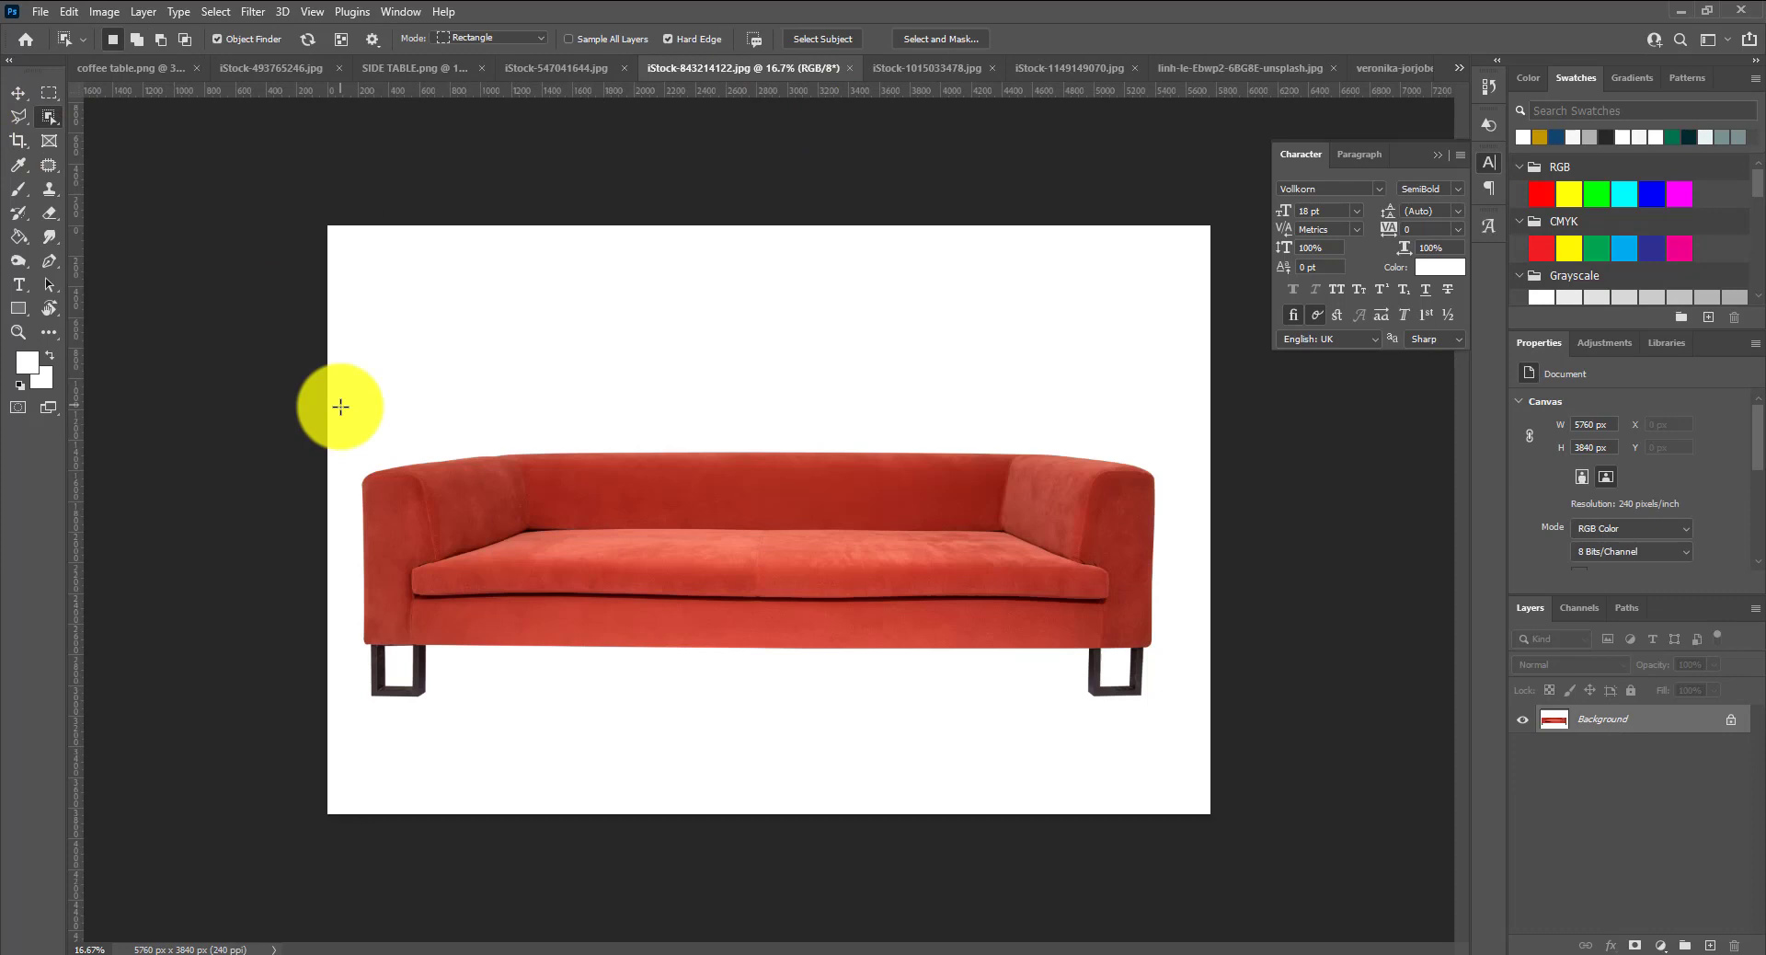
Unlock the sofa's background layer and delete the white area around the sofa
{"action": "right_click", "coordinate": [1619, 719]}
{"action": "left_click", "coordinate": [1672, 481]}
{"action": "key", "text": "Delete"}
{"action": "key", "text": "ctrl+d"}
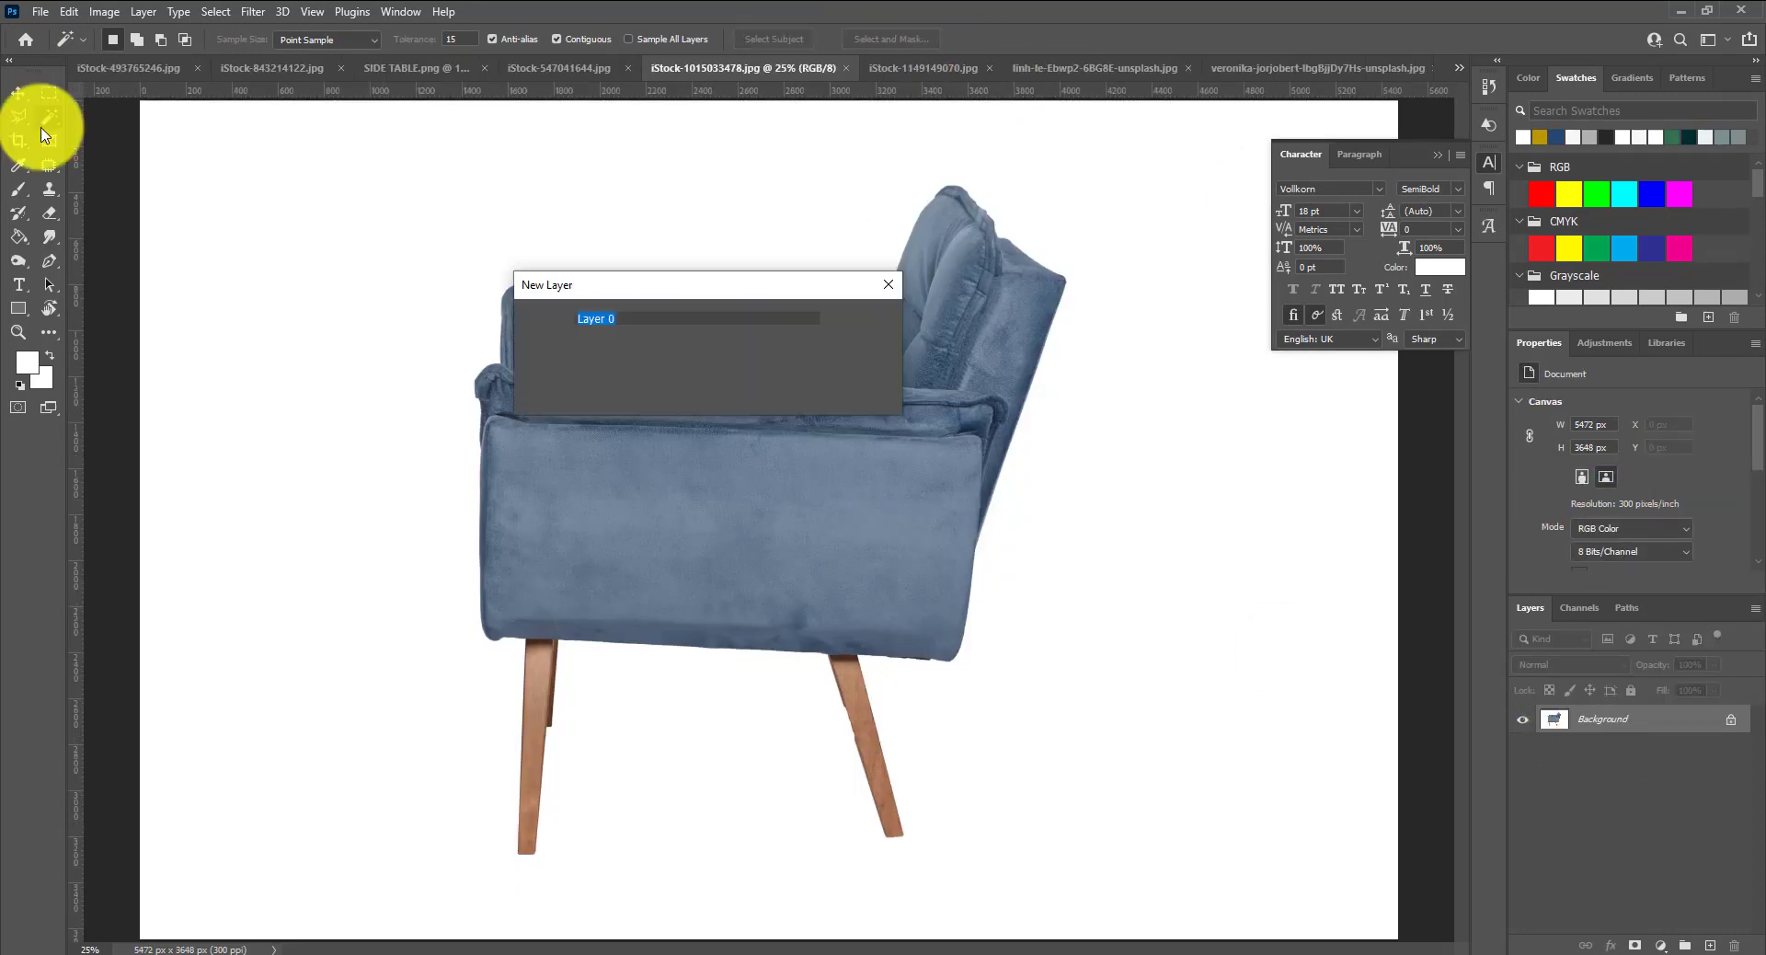
Cut the blue armchair out of its white background with Object Selection
{"action": "right_click", "coordinate": [49, 117]}
{"action": "left_click", "coordinate": [138, 134]}
{"action": "key", "text": "shift+w"}
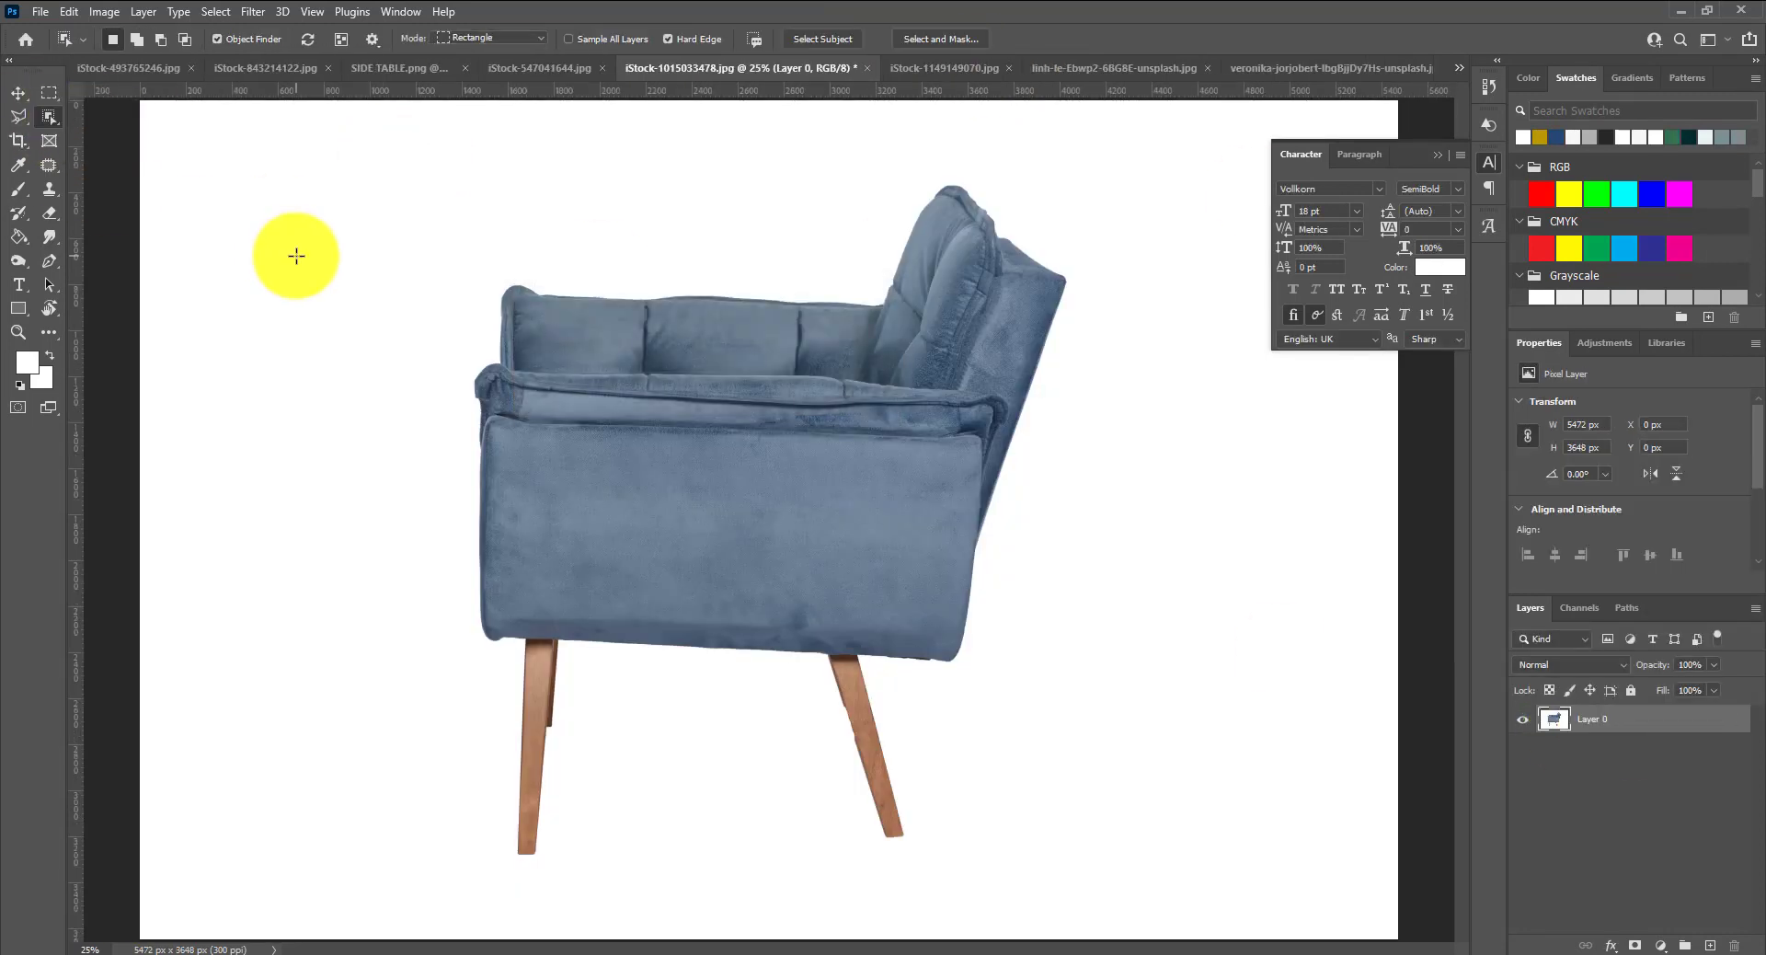
{"action": "left_click_drag", "start_coordinate": [440, 164], "coordinate": [1054, 888]}
{"action": "key", "text": "ctrl+shift+i"}
{"action": "key", "text": "Delete"}
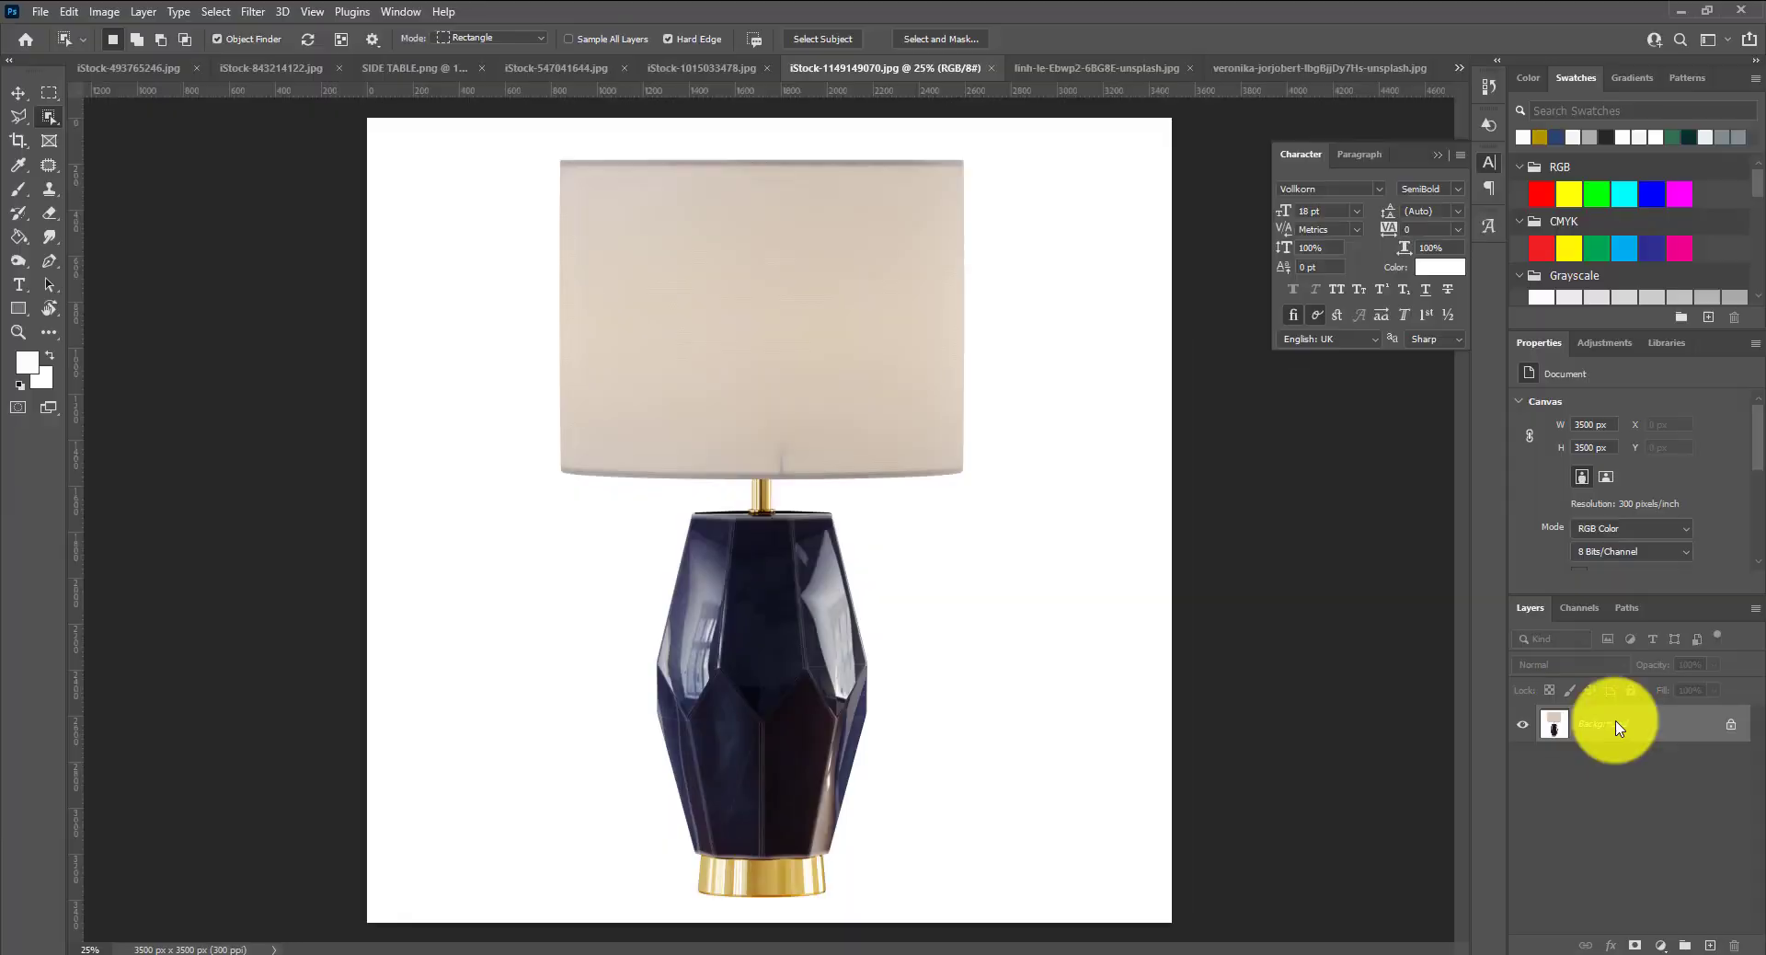
Convert the table lamp's Background into an editable layer
{"action": "double_click", "coordinate": [1616, 721]}
{"action": "left_click", "coordinate": [855, 315]}
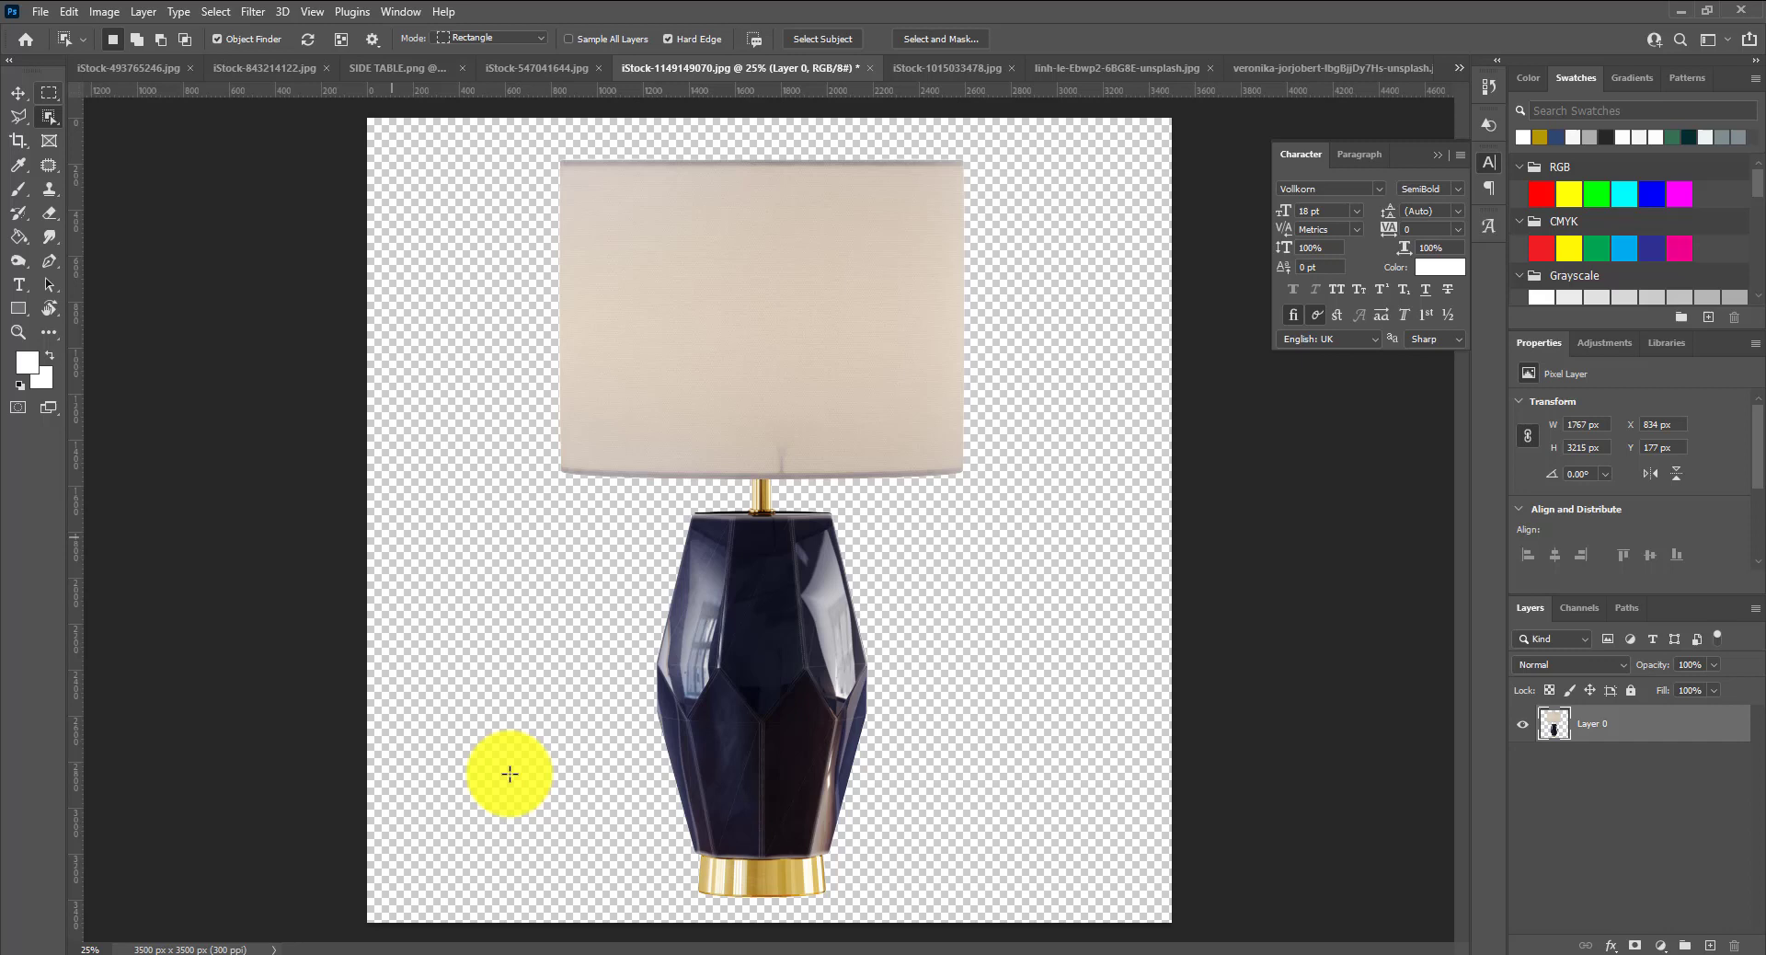
{"action": "left_click", "coordinate": [11, 96]}
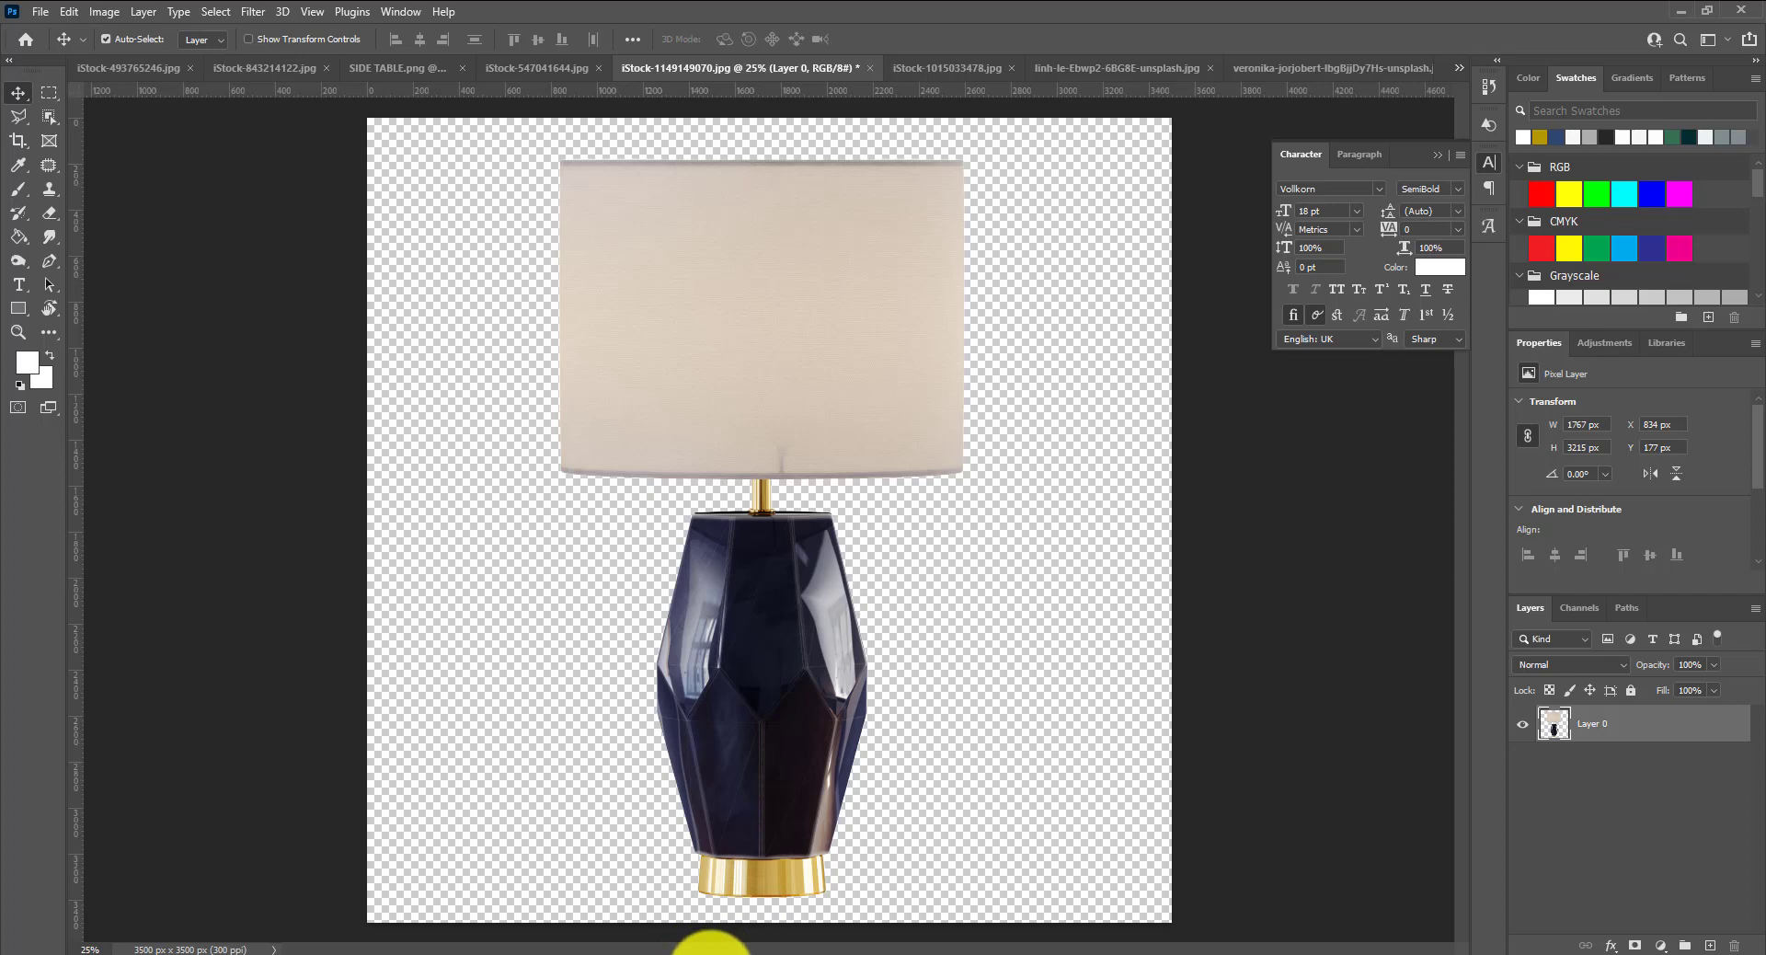
Place the floor lamp, armchair, side table, sofa and coffee table cut-outs into five grid frames
{"action": "left_click", "coordinate": [704, 943]}
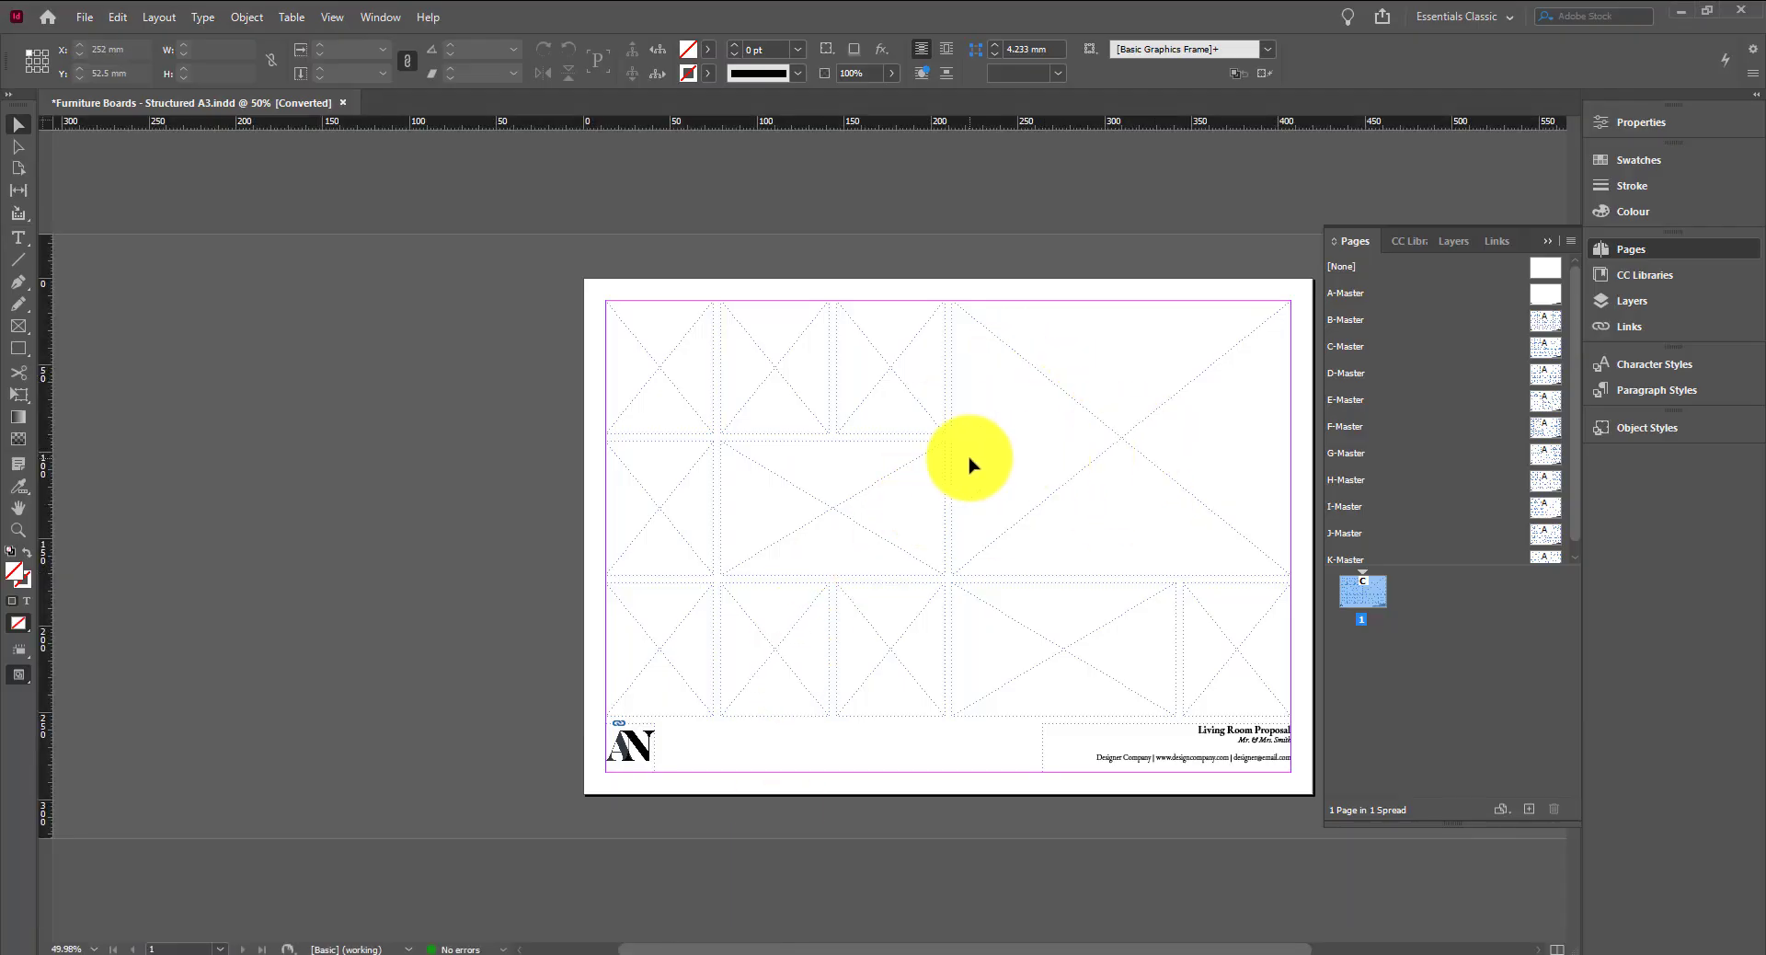
{"action": "left_click", "coordinate": [1602, 246]}
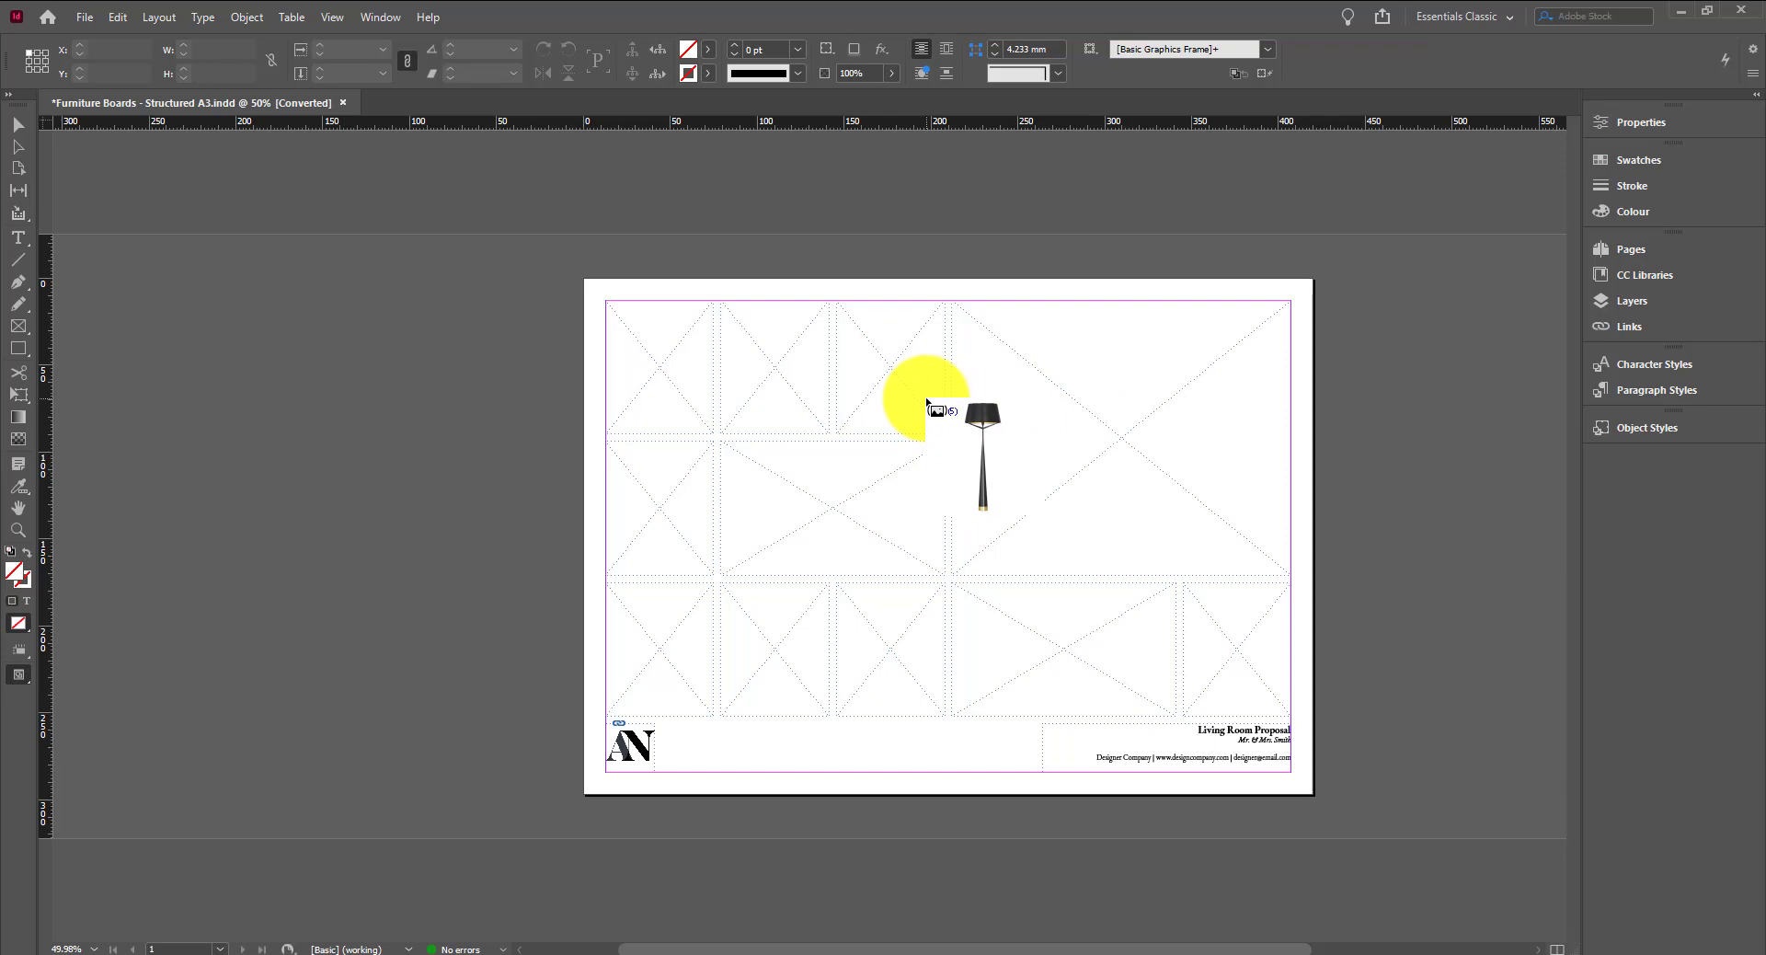
{"action": "left_click", "coordinate": [856, 325]}
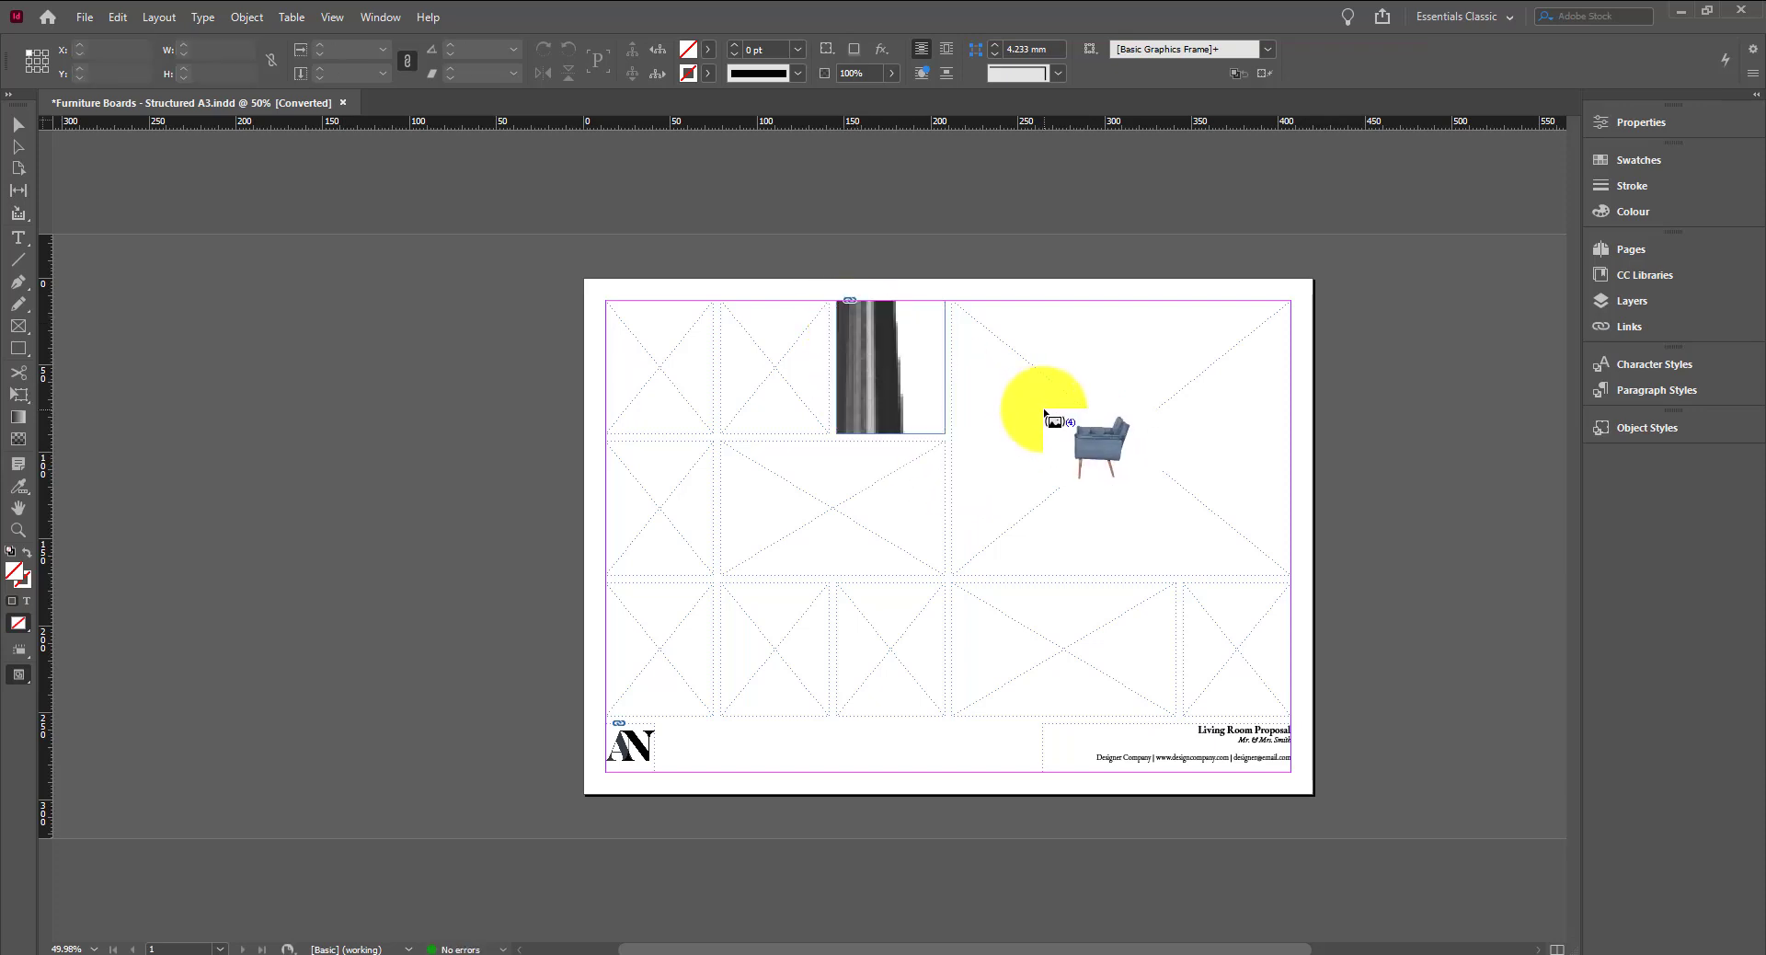
{"action": "left_click", "coordinate": [828, 493]}
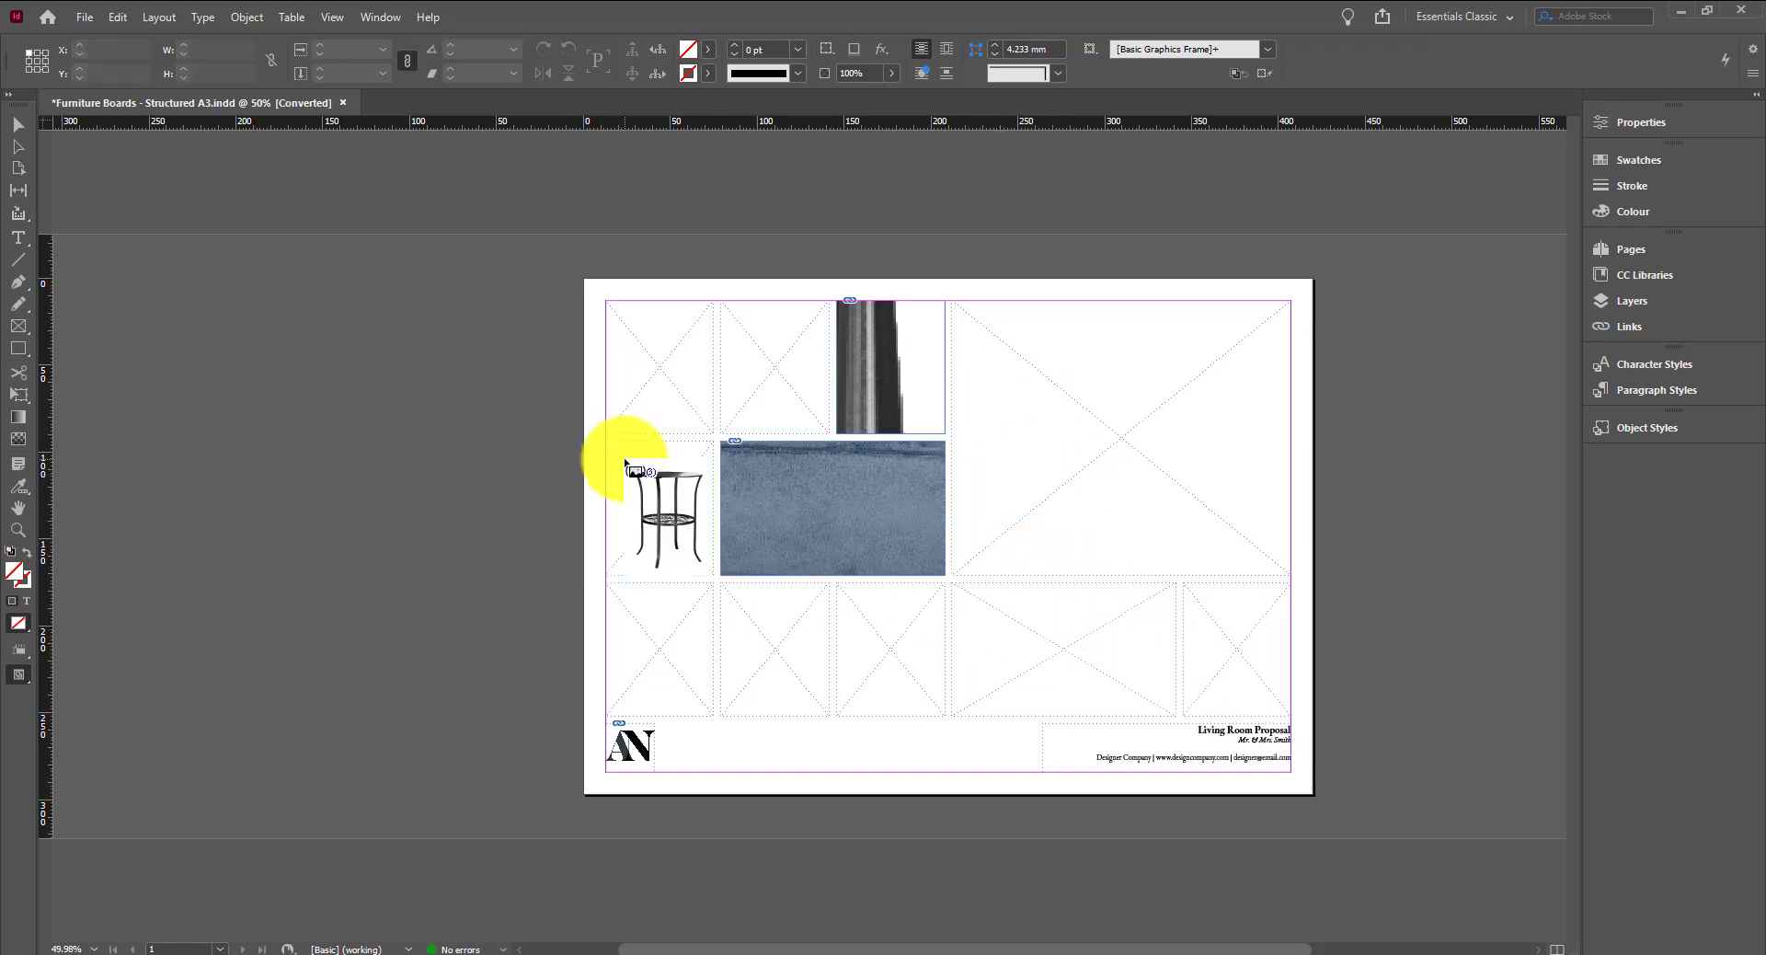
{"action": "left_click", "coordinate": [635, 460]}
{"action": "left_click", "coordinate": [1056, 438]}
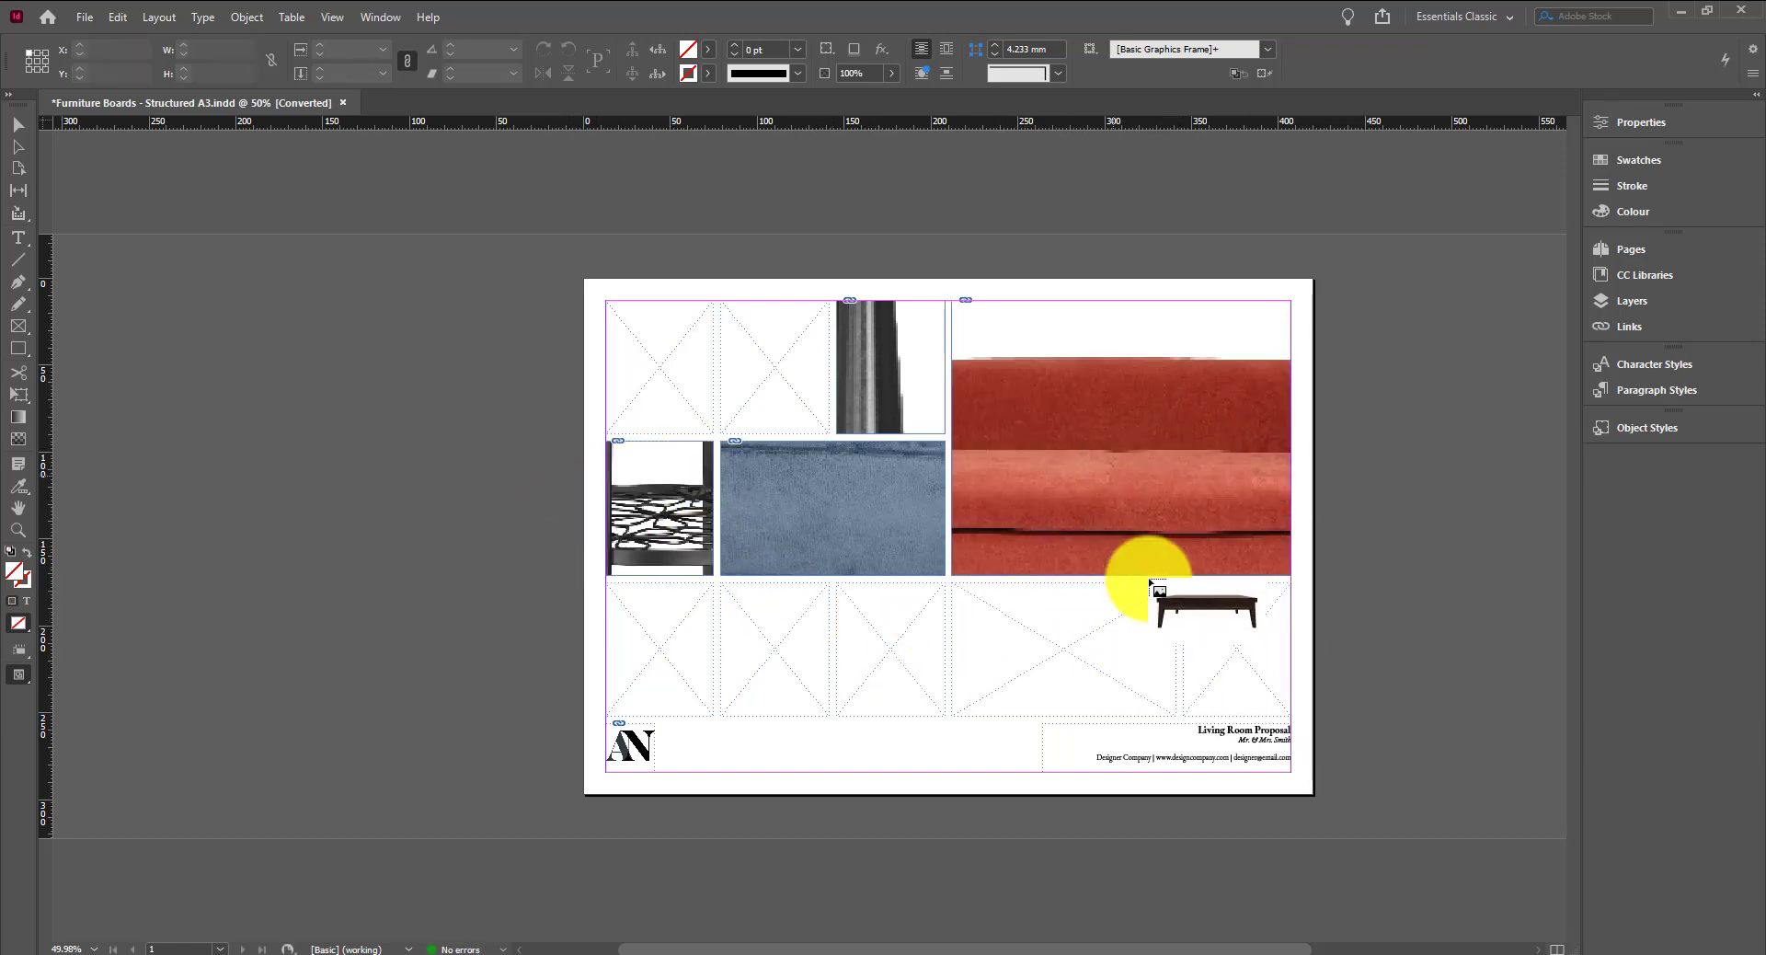
{"action": "left_click", "coordinate": [1008, 604]}
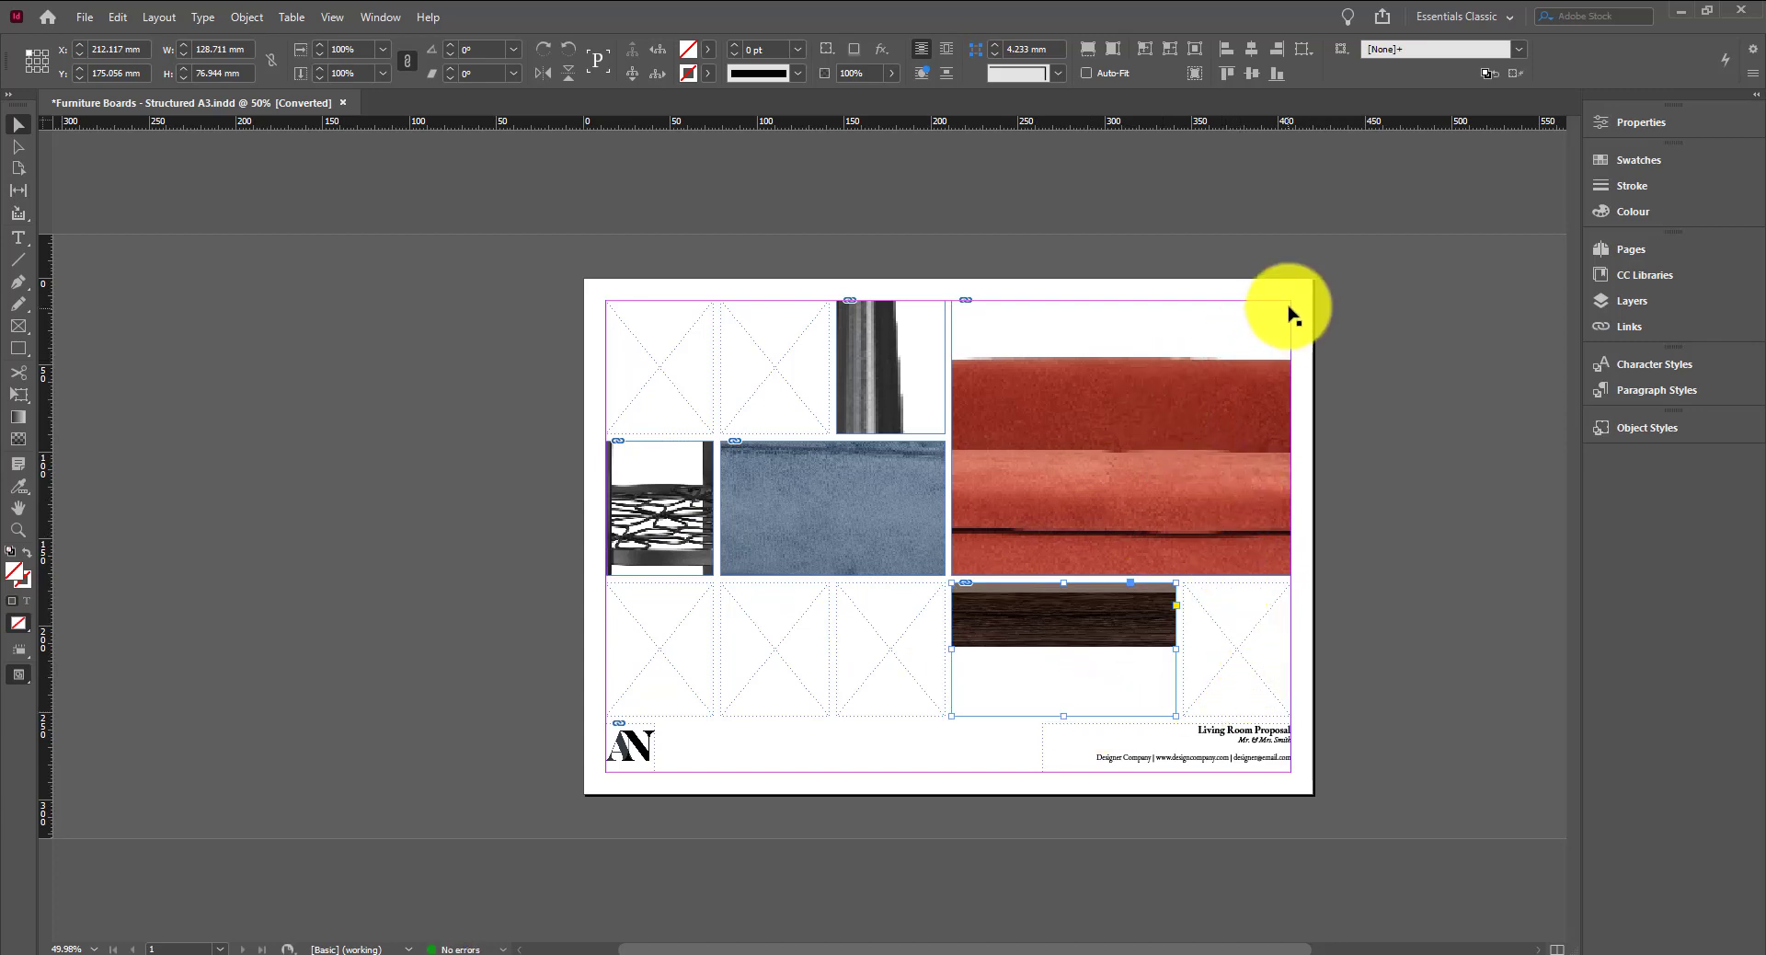
Apply Fill Frame Proportionally to all the furniture image frames
{"action": "left_click_drag", "start_coordinate": [1302, 289], "coordinate": [640, 681]}
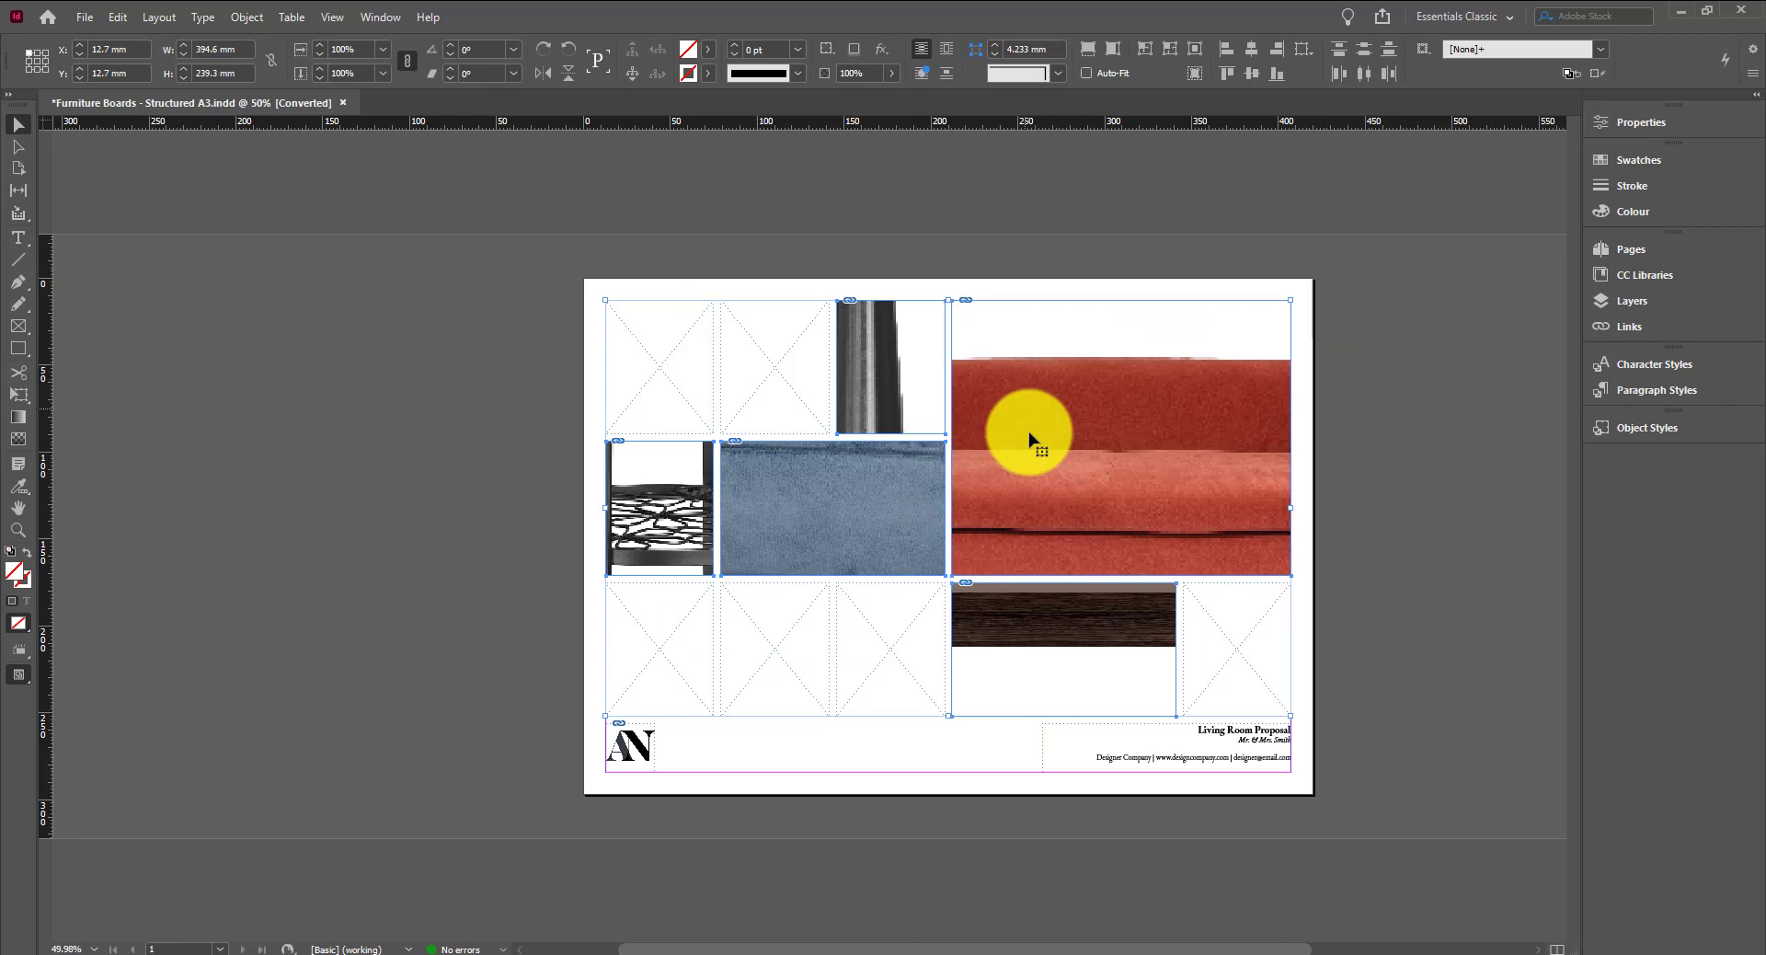
{"action": "right_click", "coordinate": [1083, 478]}
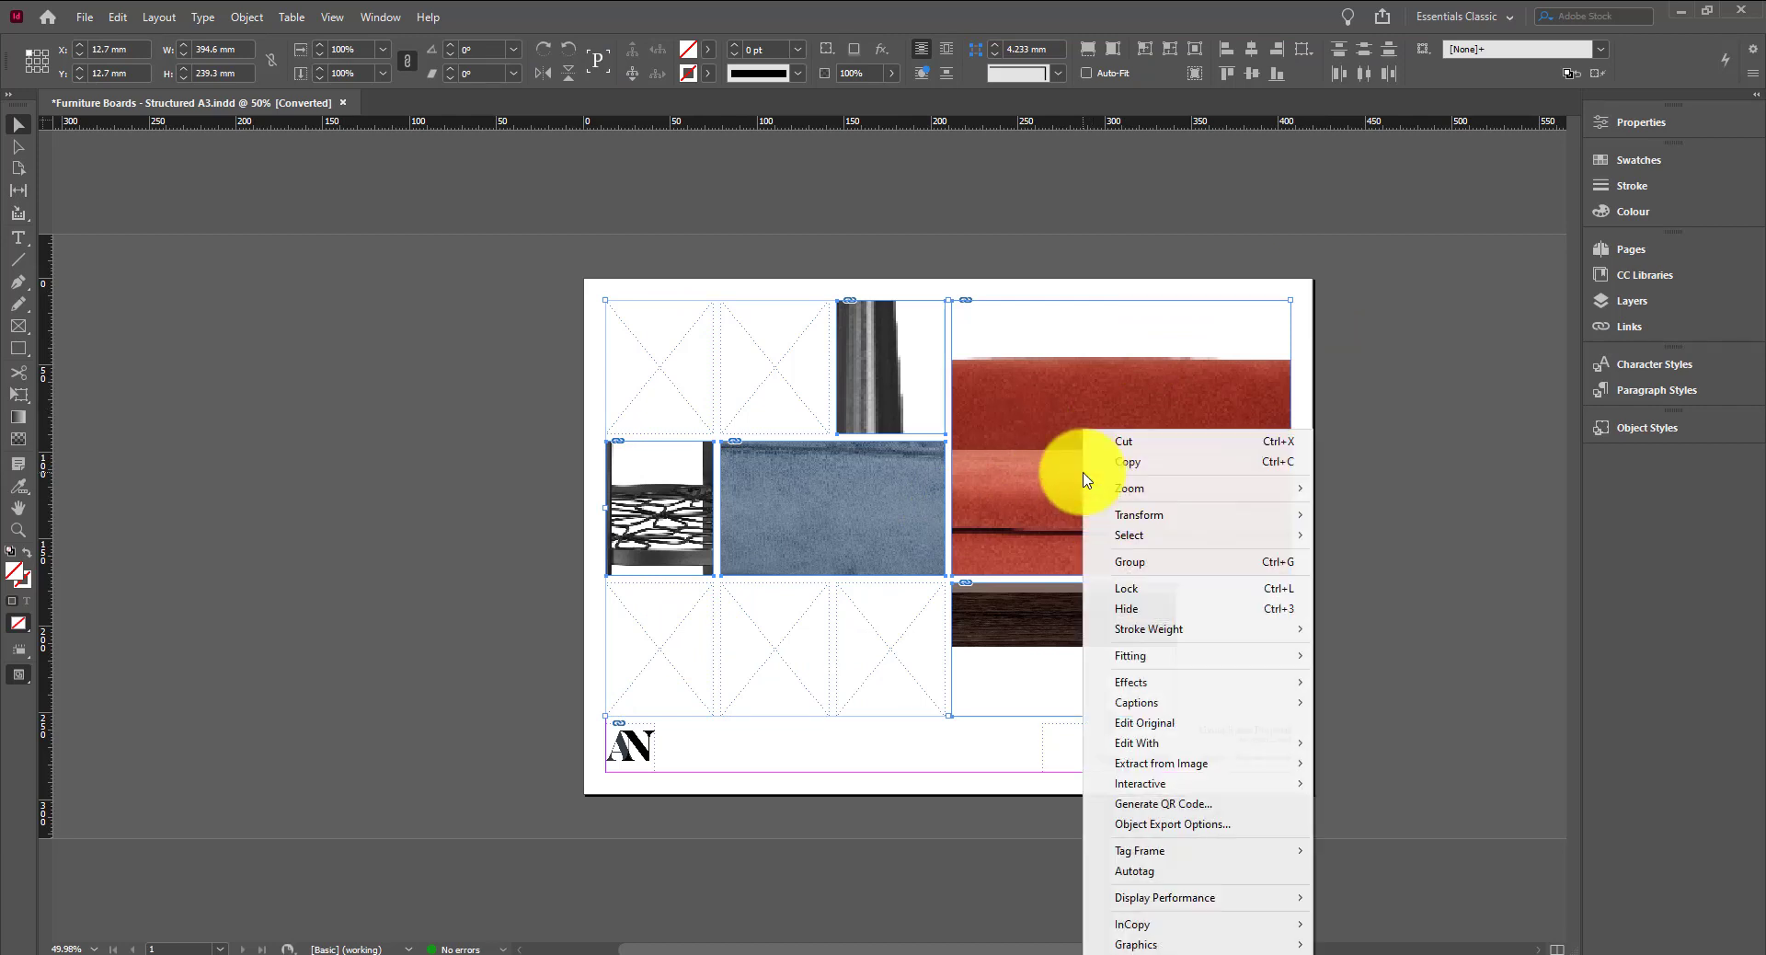
{"action": "mouse_move", "coordinate": [1199, 662]}
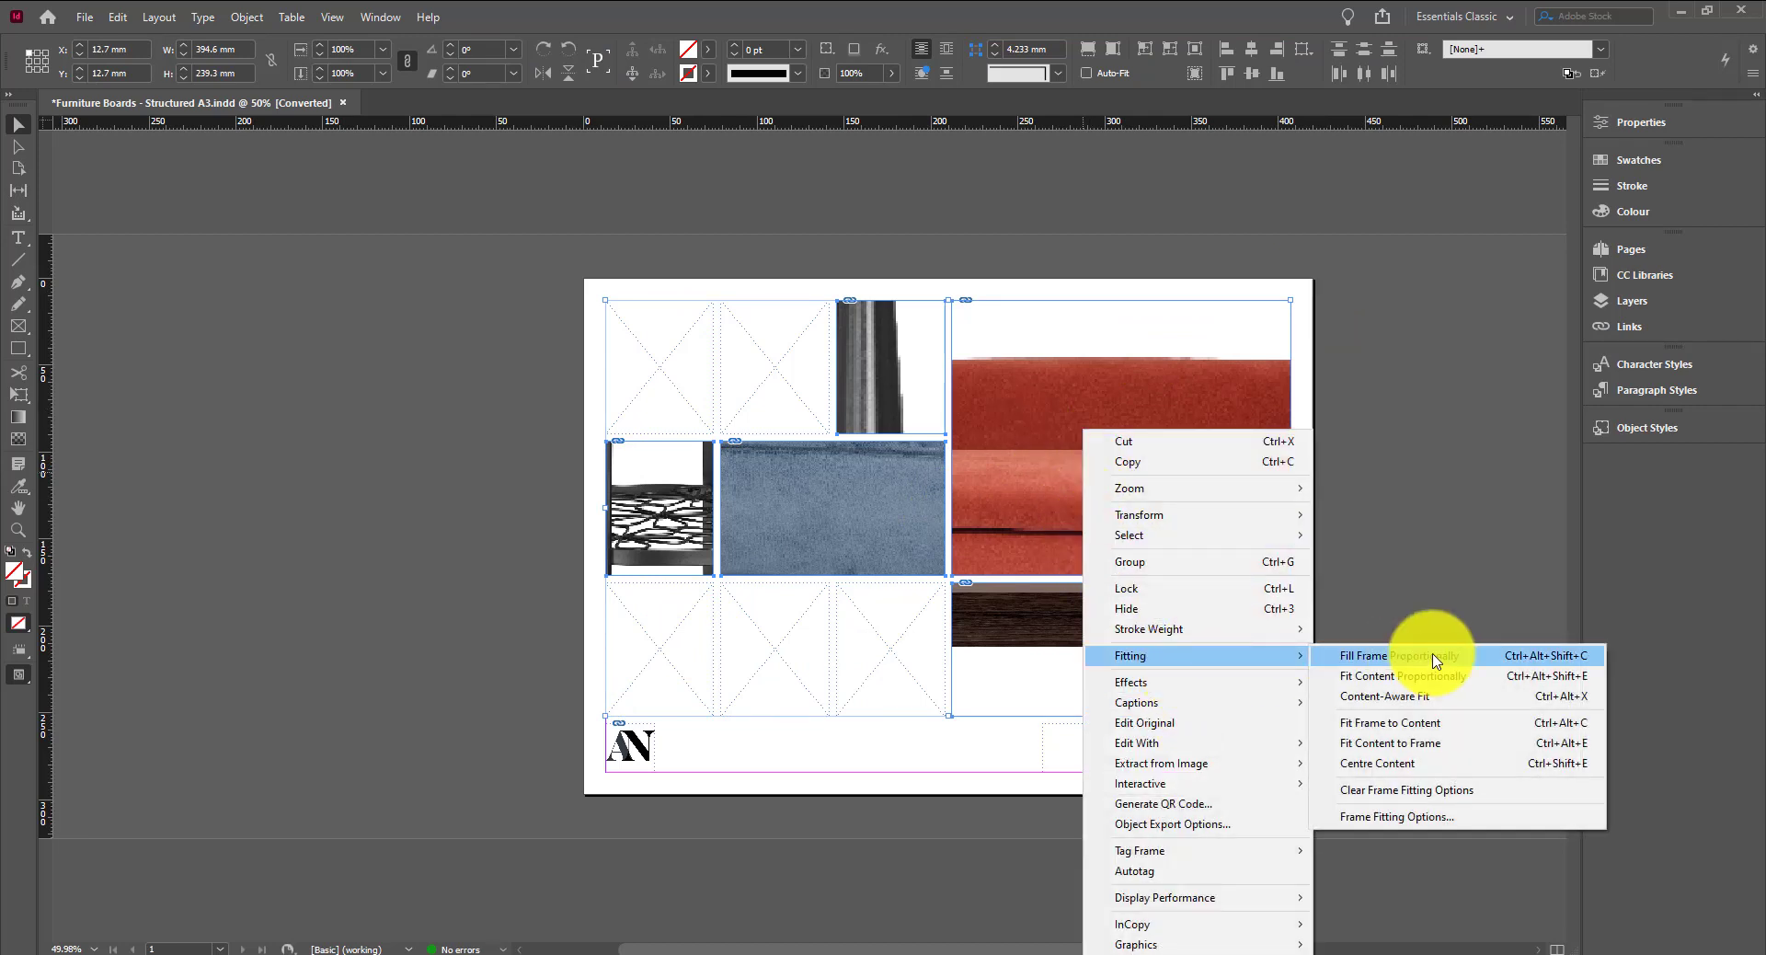
{"action": "left_click", "coordinate": [1438, 659]}
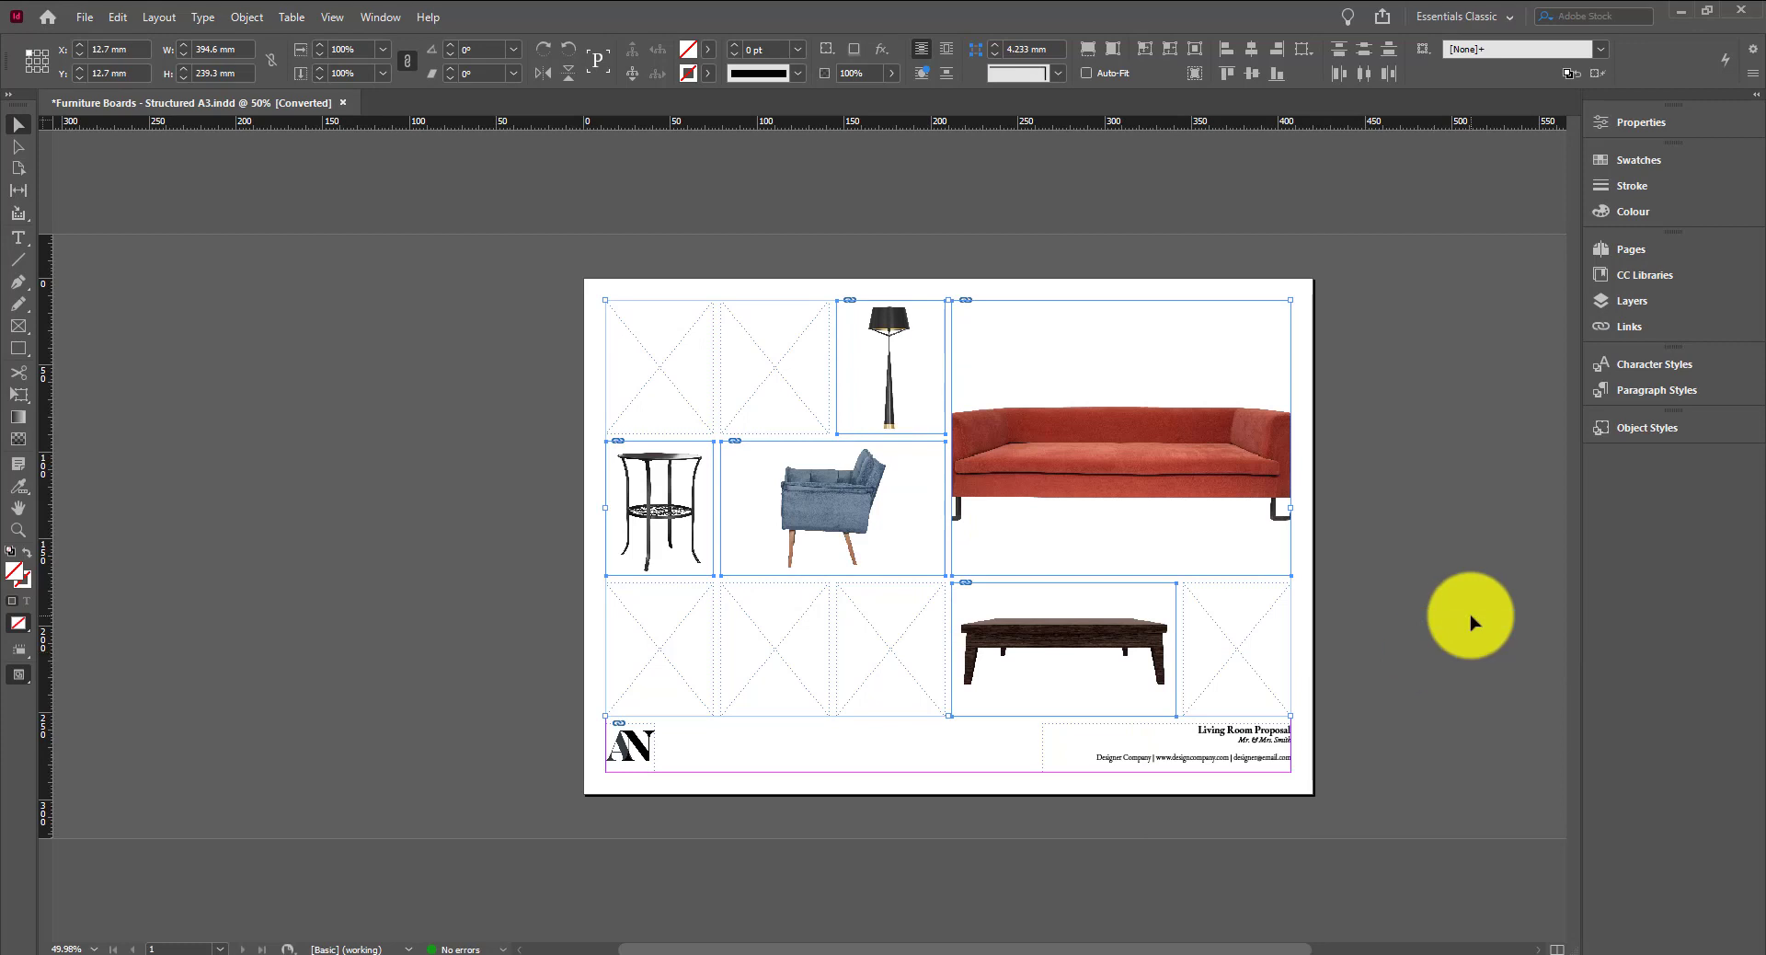
{"action": "left_click", "coordinate": [1360, 363]}
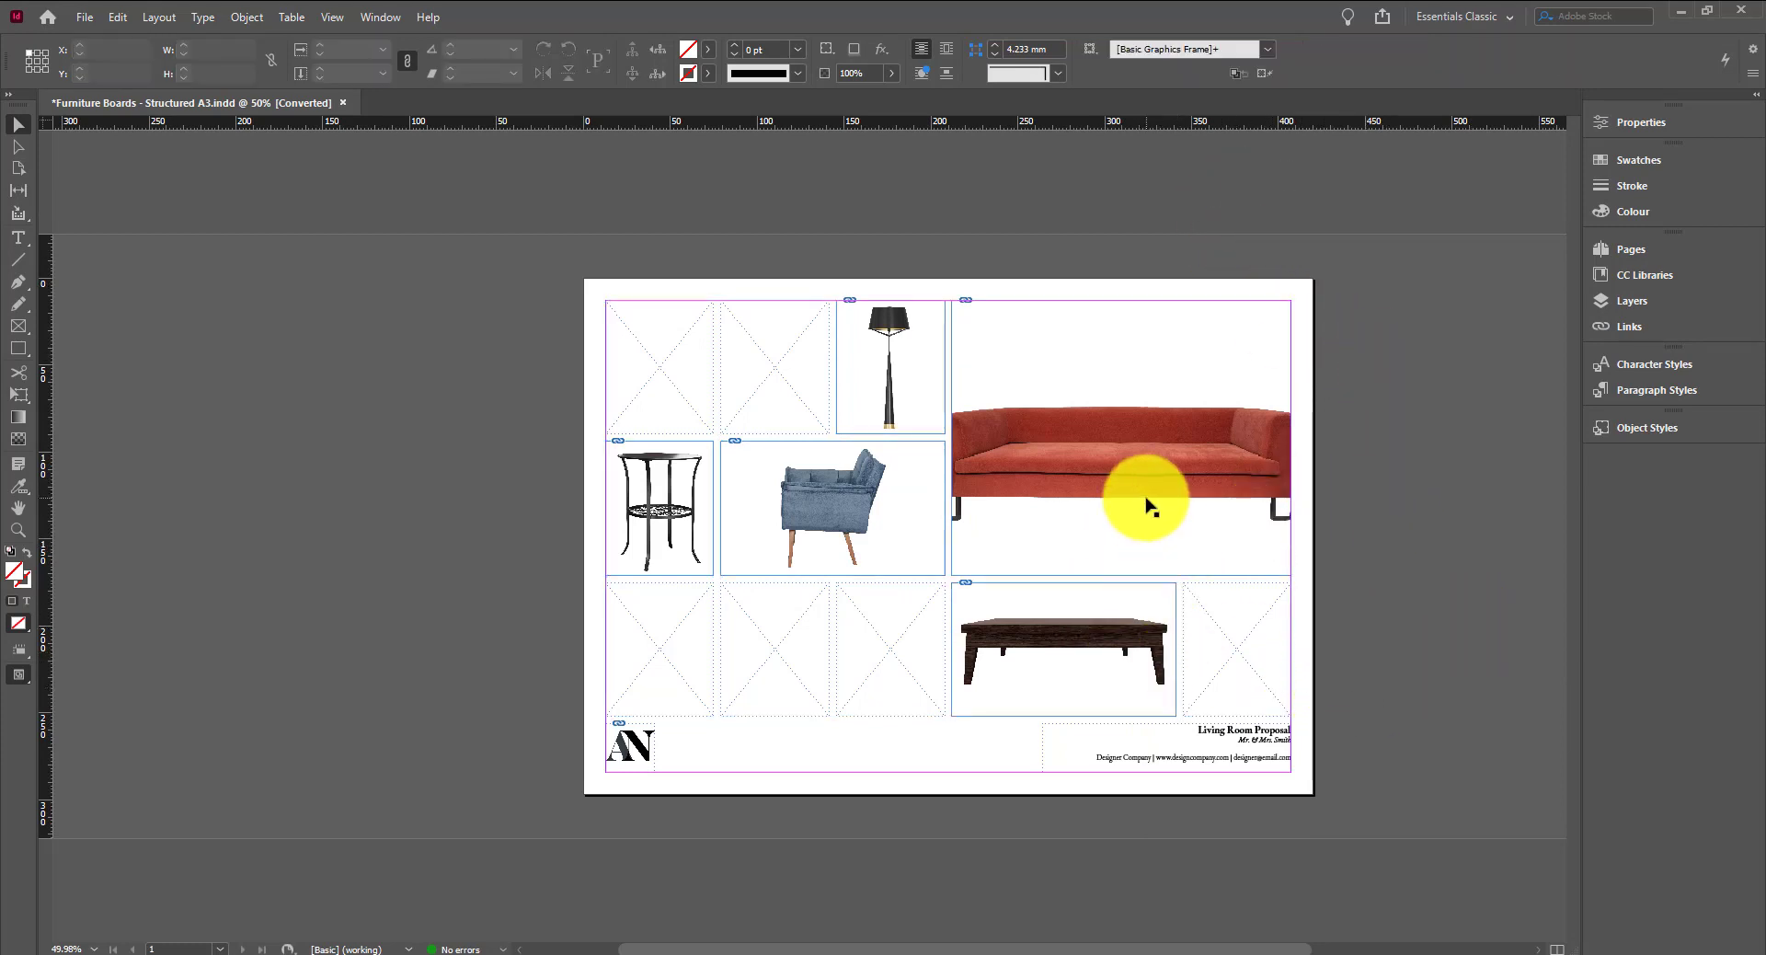
Apply Fit Content Proportionally to the sofa frame so the whole sofa shows
{"action": "left_click", "coordinate": [1129, 475]}
{"action": "right_click", "coordinate": [1129, 475]}
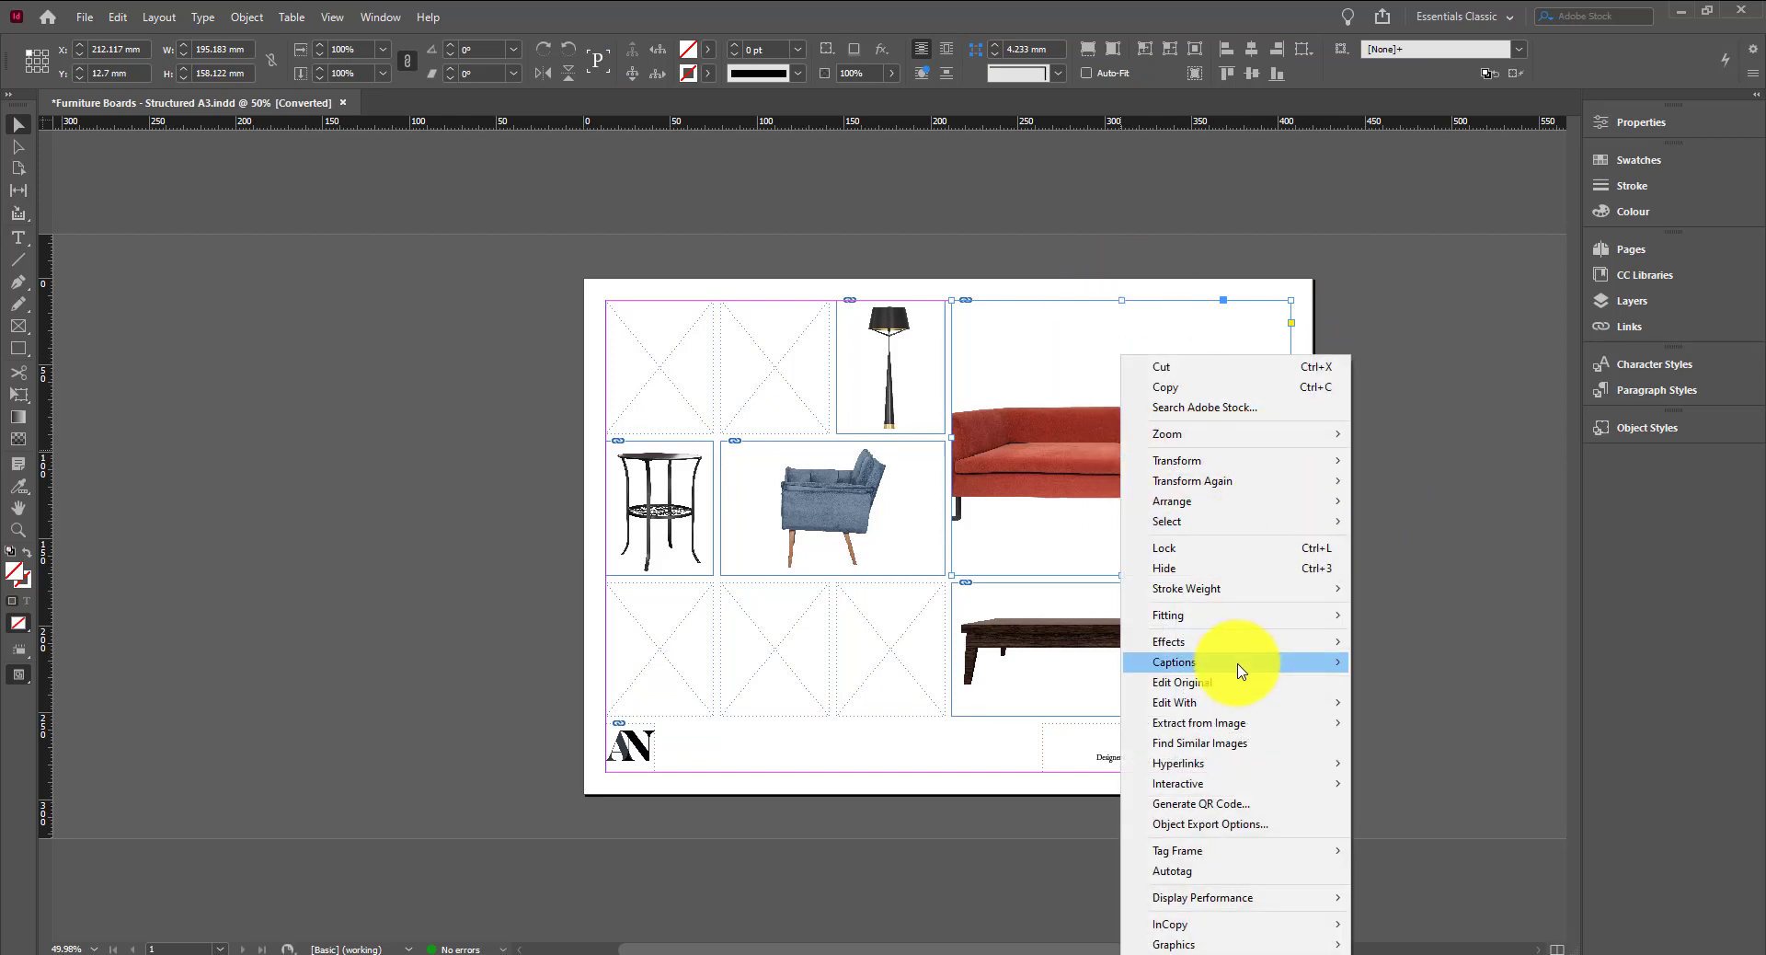
{"action": "mouse_move", "coordinate": [1263, 616]}
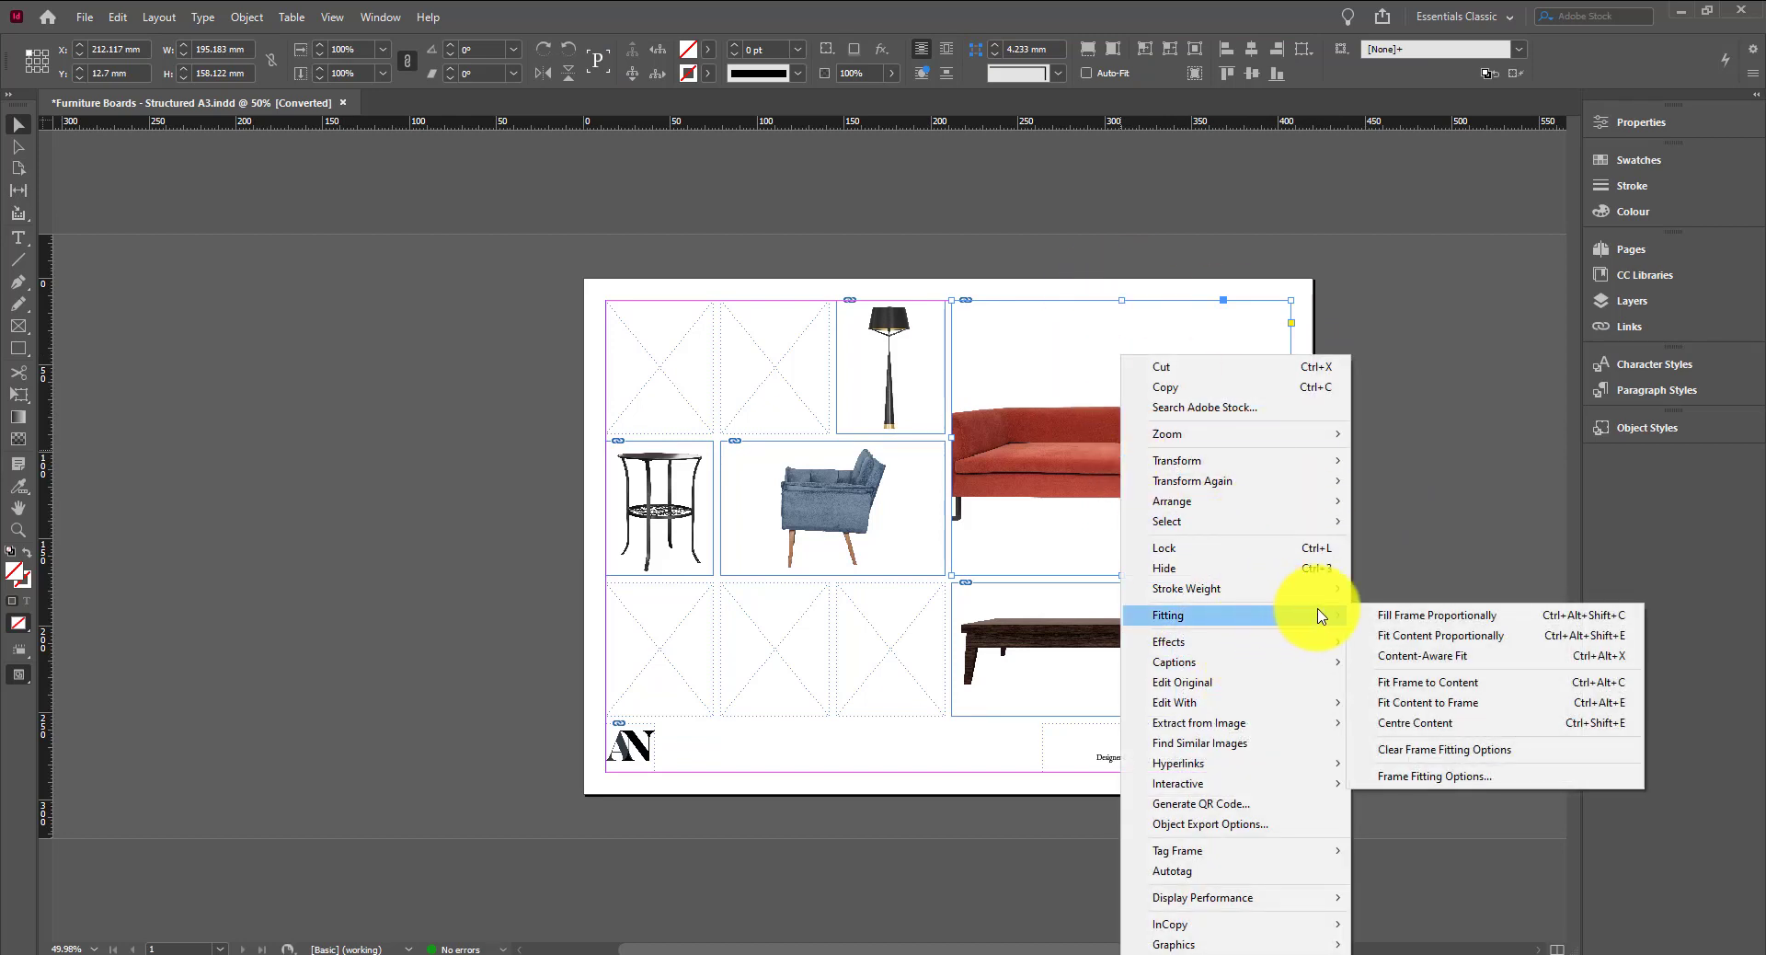
{"action": "left_click", "coordinate": [1454, 636]}
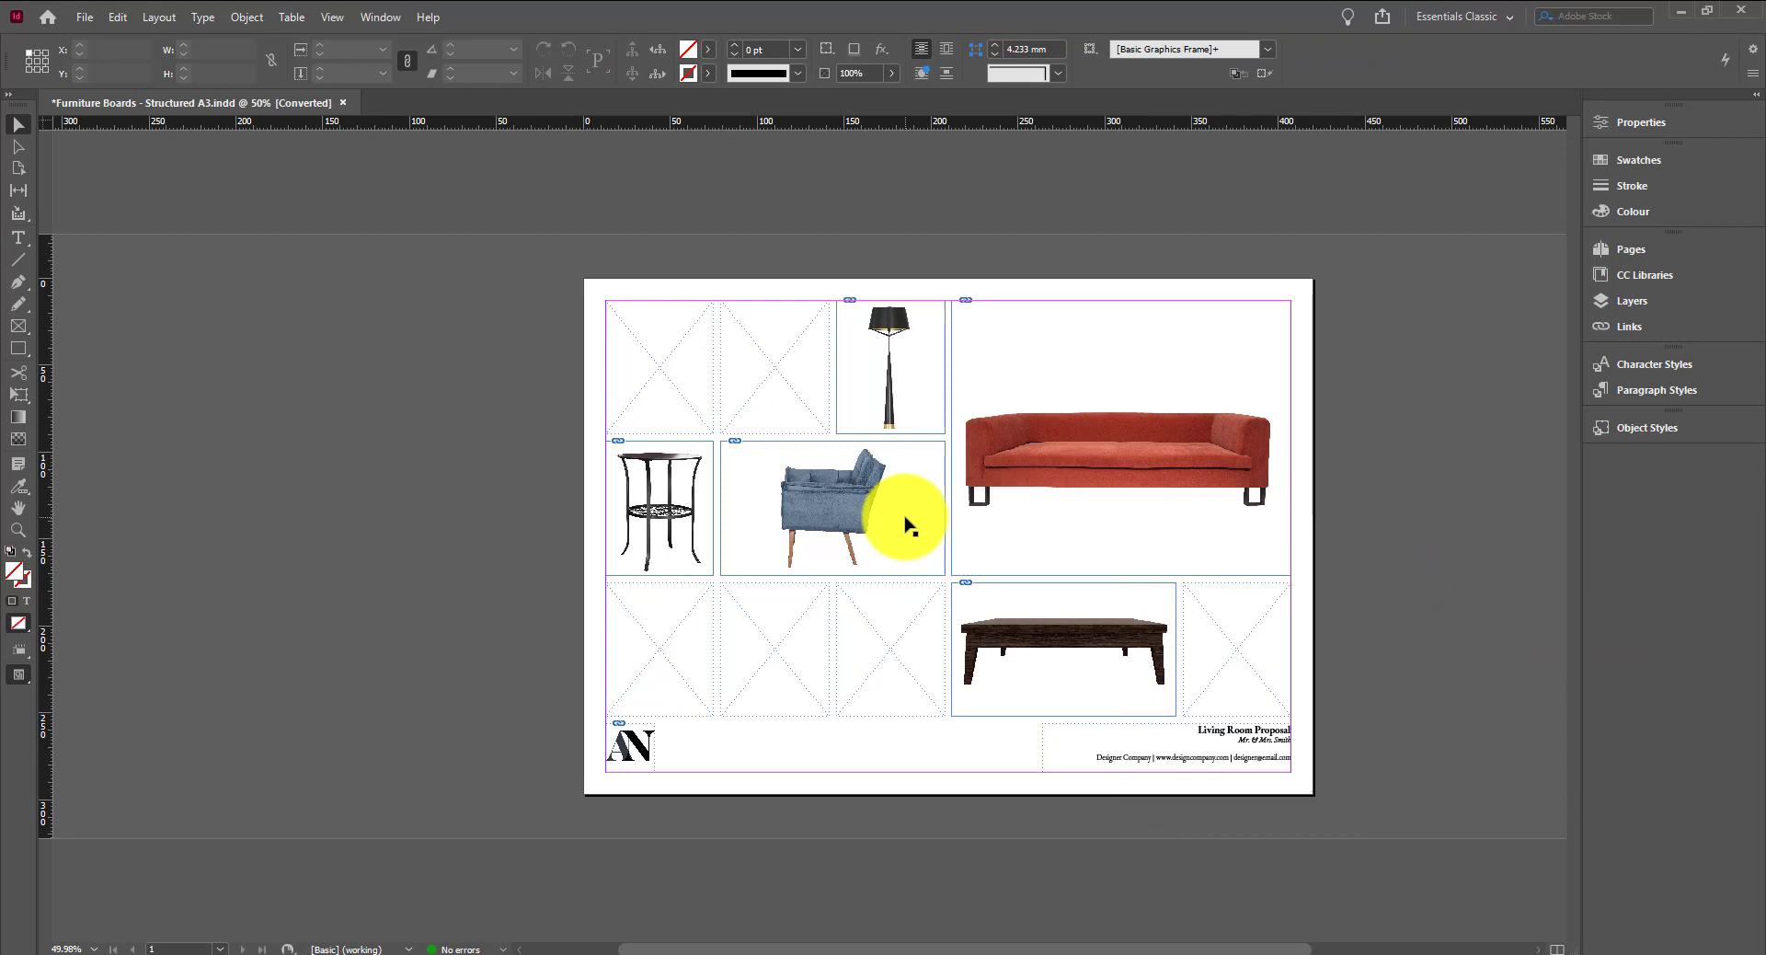
{"action": "left_click", "coordinate": [818, 508]}
Flip the armchair horizontally, narrow its frame and shift it into its cell
{"action": "right_click", "coordinate": [814, 510]}
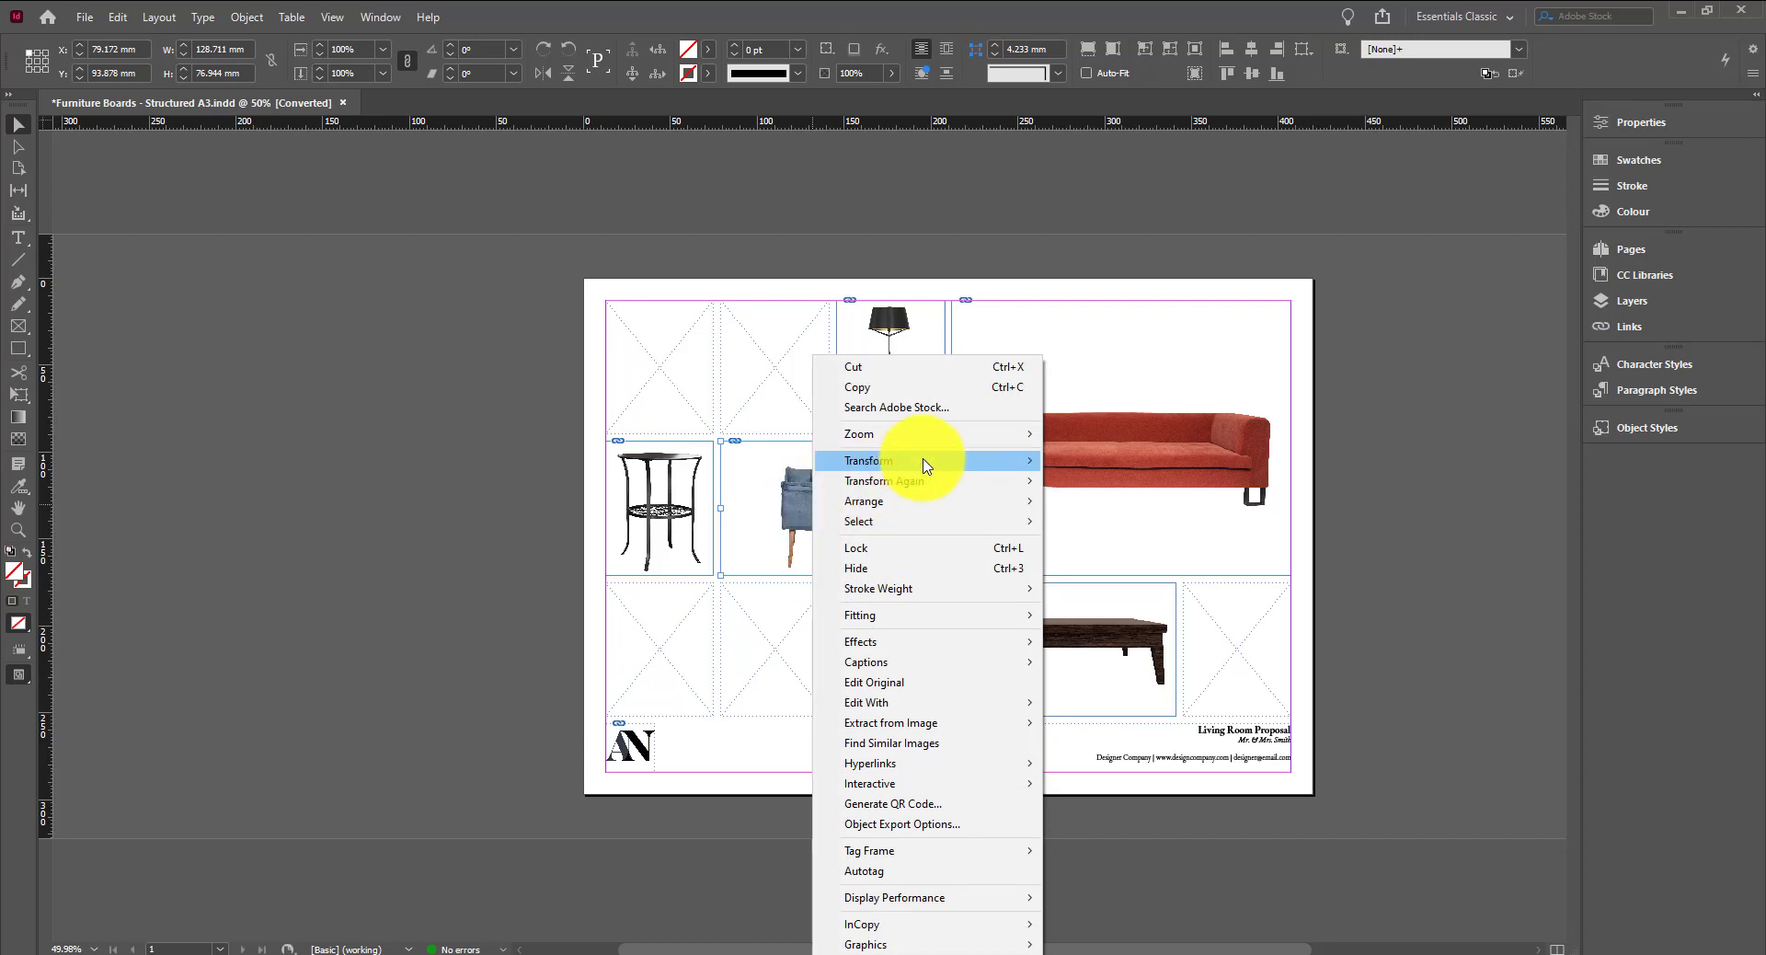
{"action": "mouse_move", "coordinate": [922, 464]}
{"action": "left_click", "coordinate": [1130, 623]}
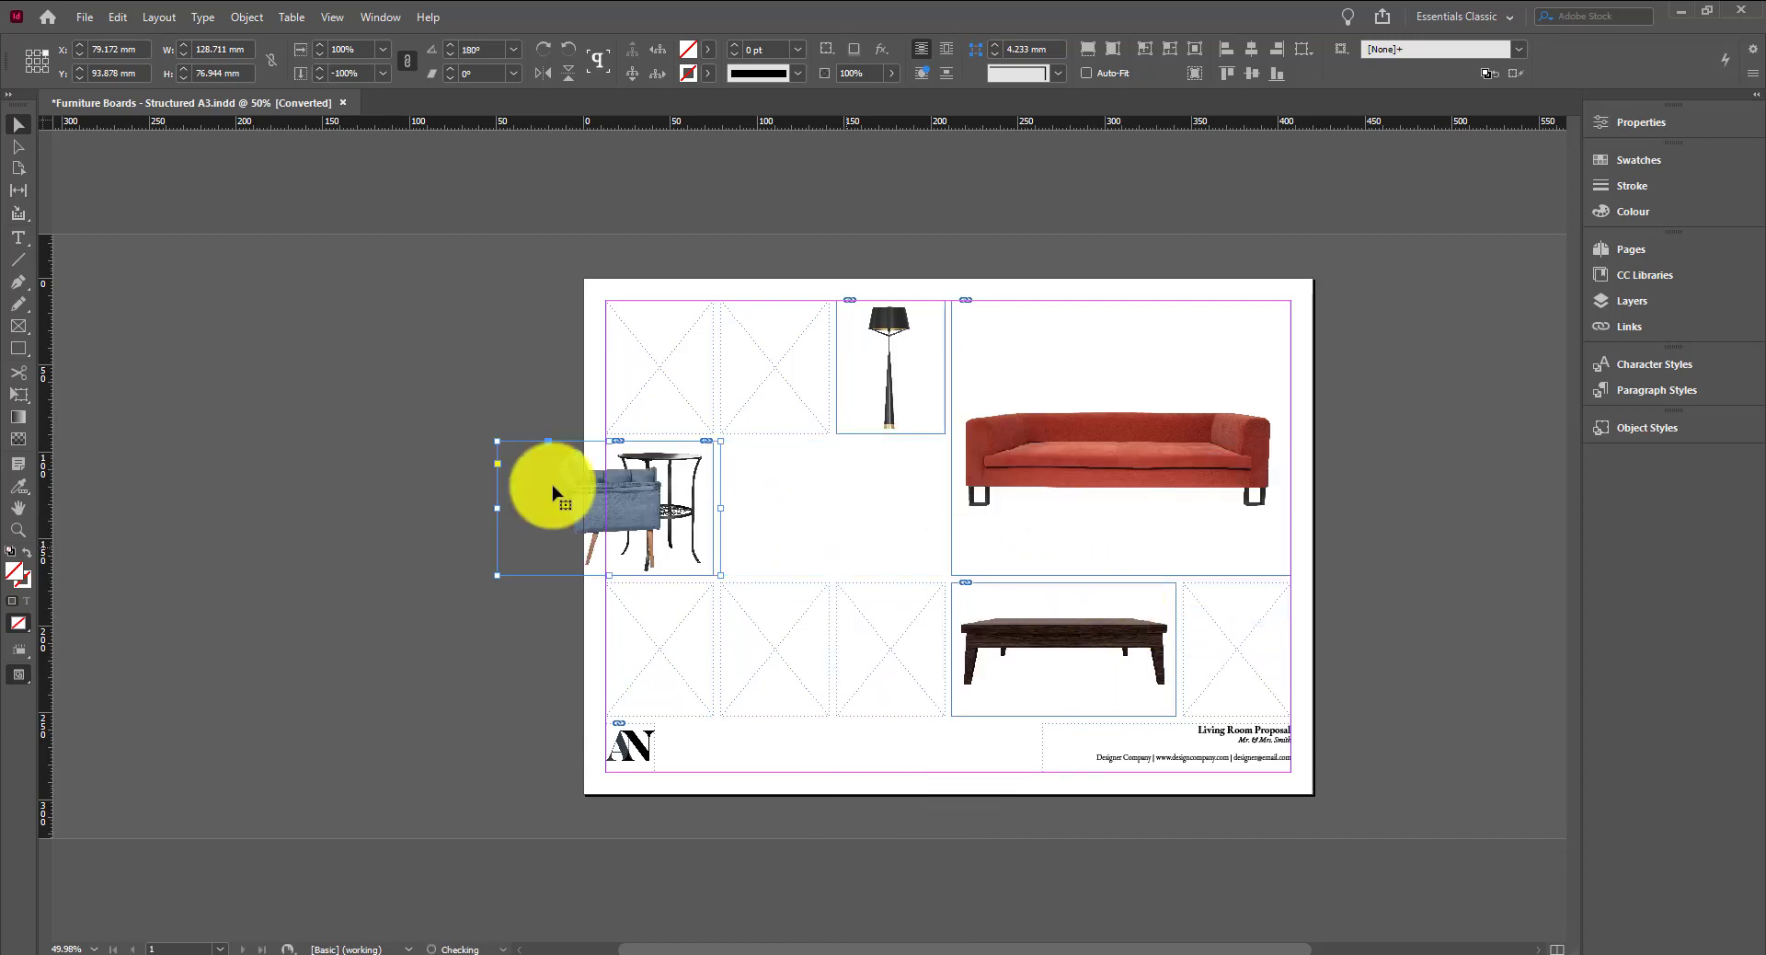
{"action": "left_click_drag", "start_coordinate": [588, 516], "coordinate": [818, 516]}
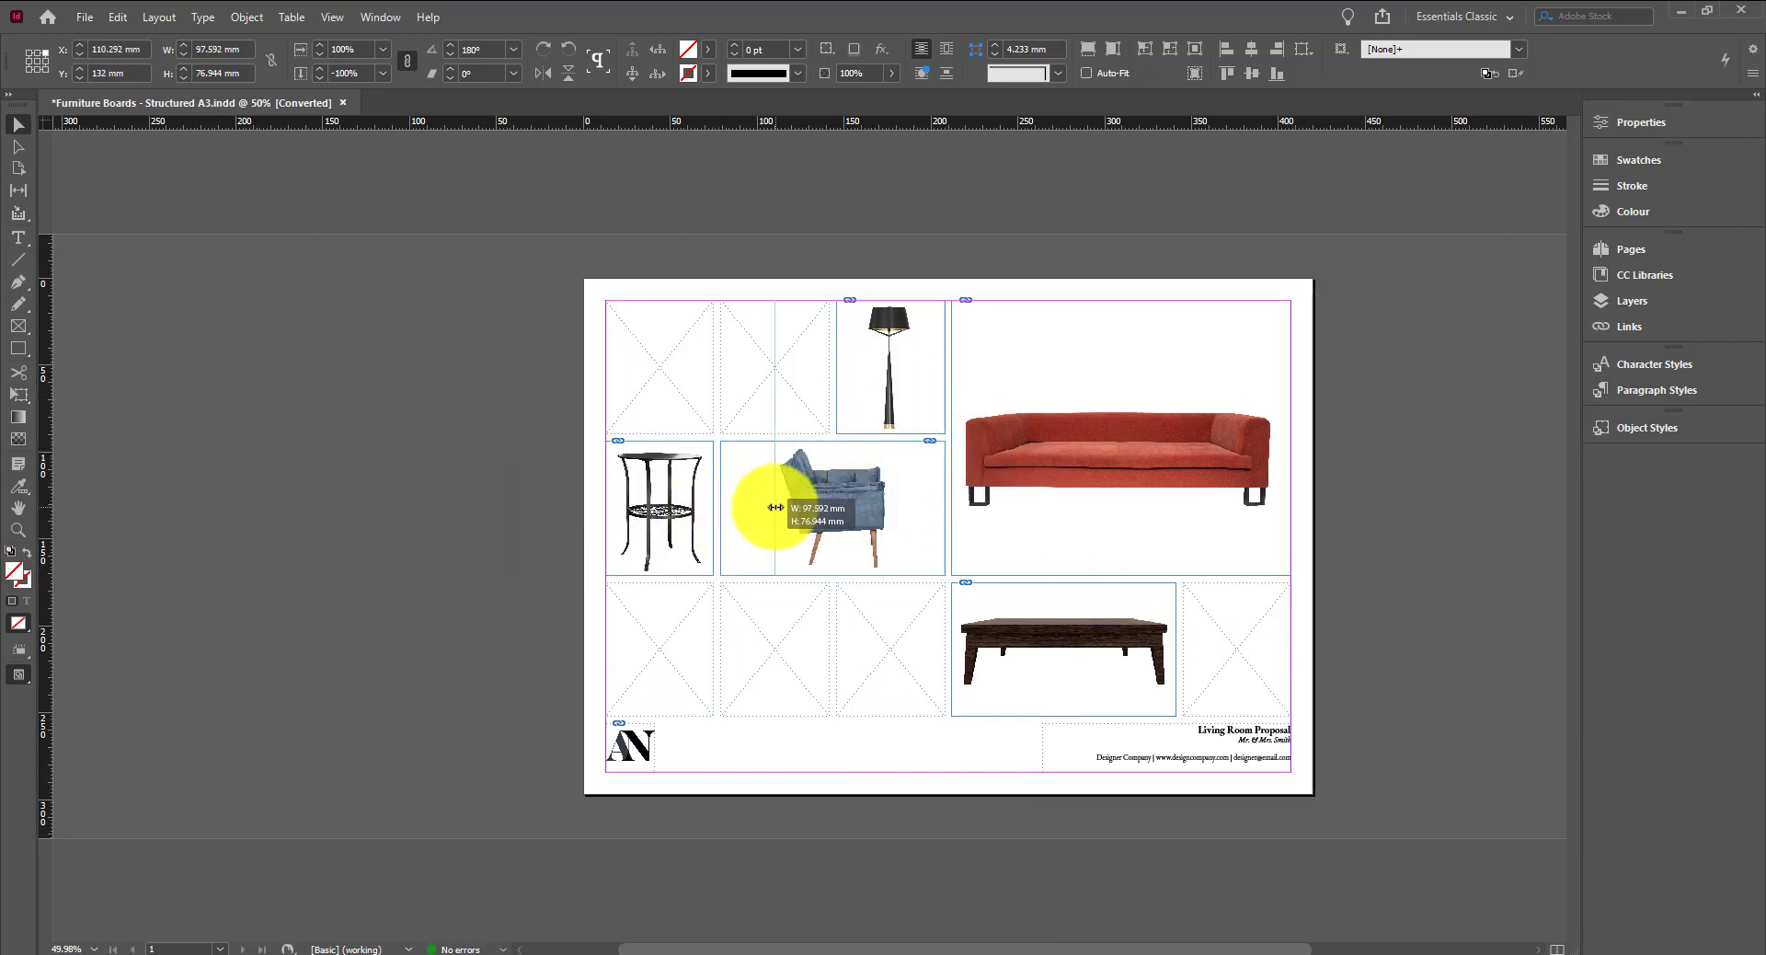
{"action": "left_click_drag", "start_coordinate": [776, 507], "coordinate": [776, 508]}
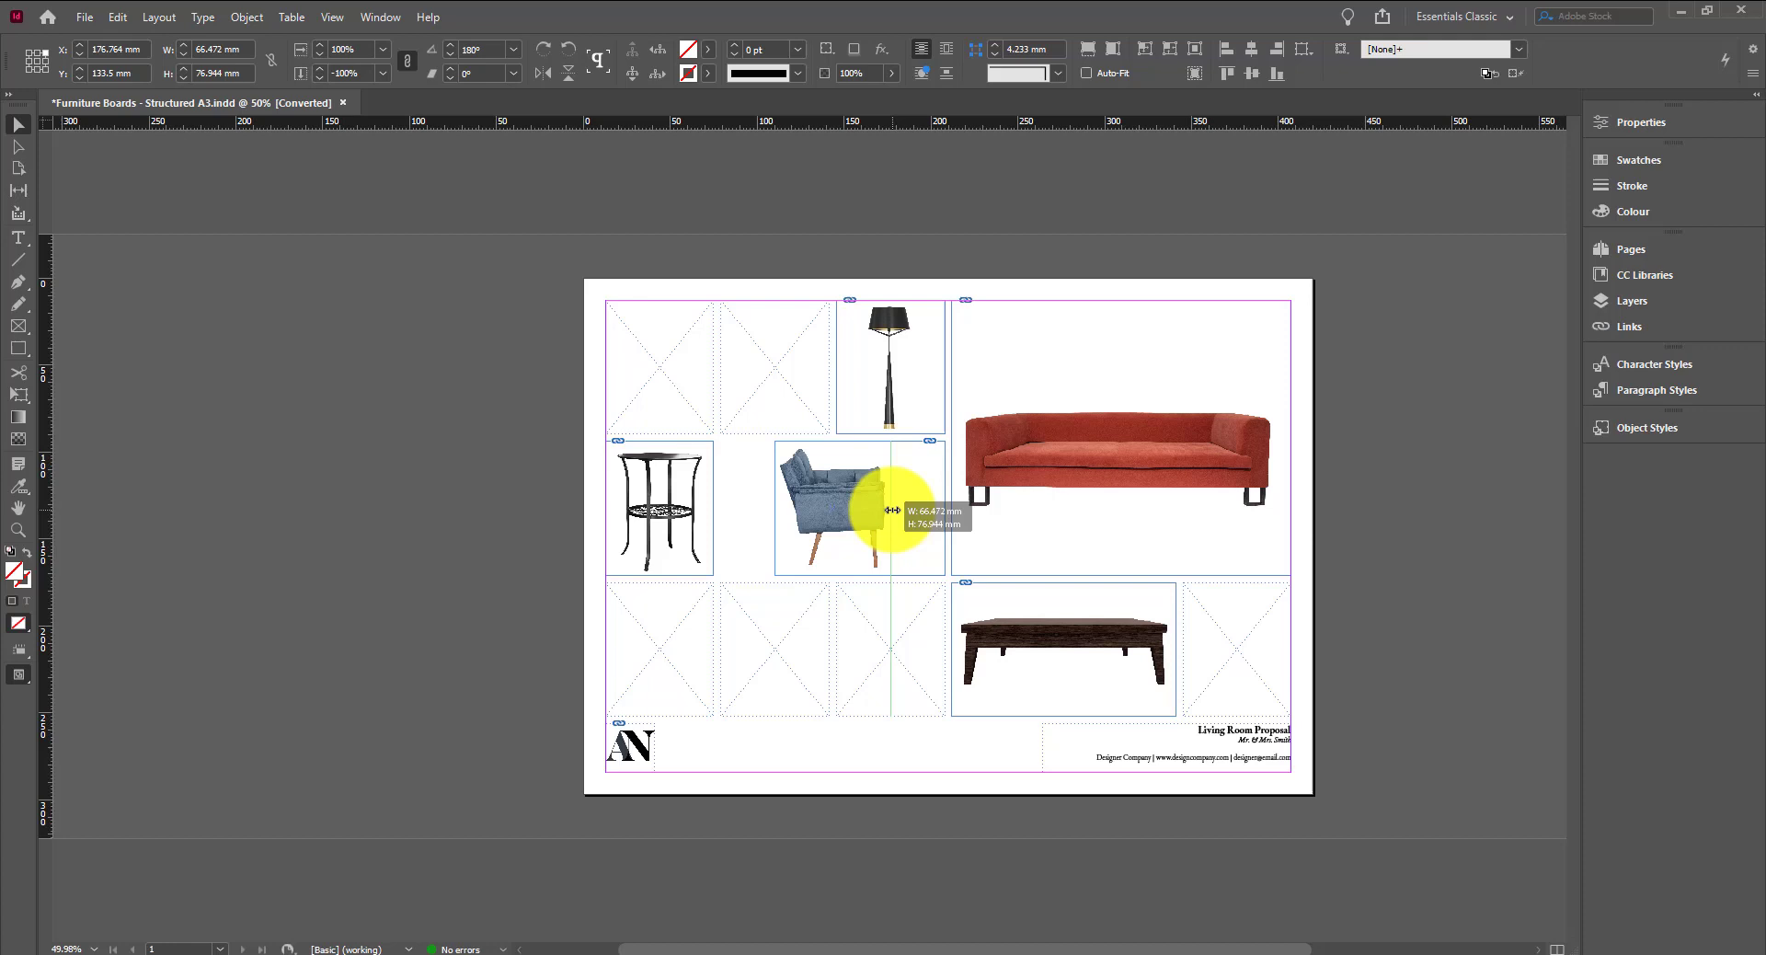
{"action": "left_click_drag", "start_coordinate": [892, 509], "coordinate": [891, 509]}
{"action": "left_click_drag", "start_coordinate": [856, 521], "coordinate": [798, 521]}
Extend the lamp frame downward and make the lamp fill it proportionally
{"action": "left_click_drag", "start_coordinate": [891, 434], "coordinate": [904, 553]}
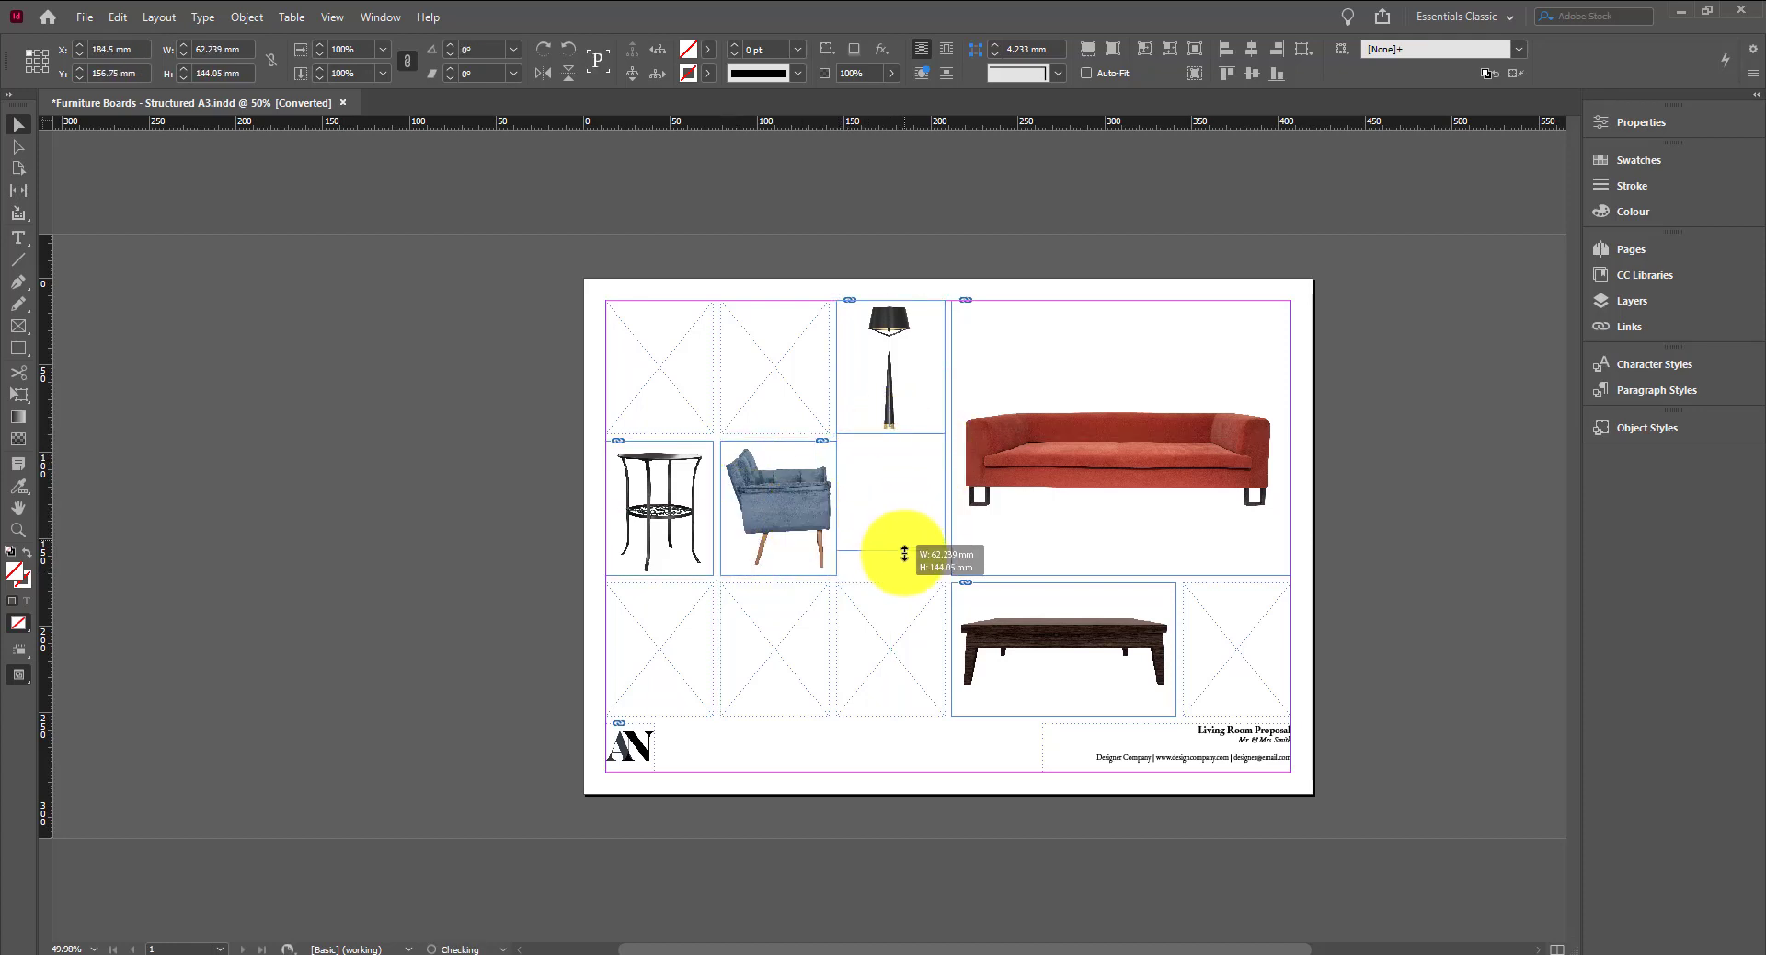
{"action": "right_click", "coordinate": [906, 404]}
{"action": "mouse_move", "coordinate": [975, 612]}
{"action": "left_click", "coordinate": [1224, 614]}
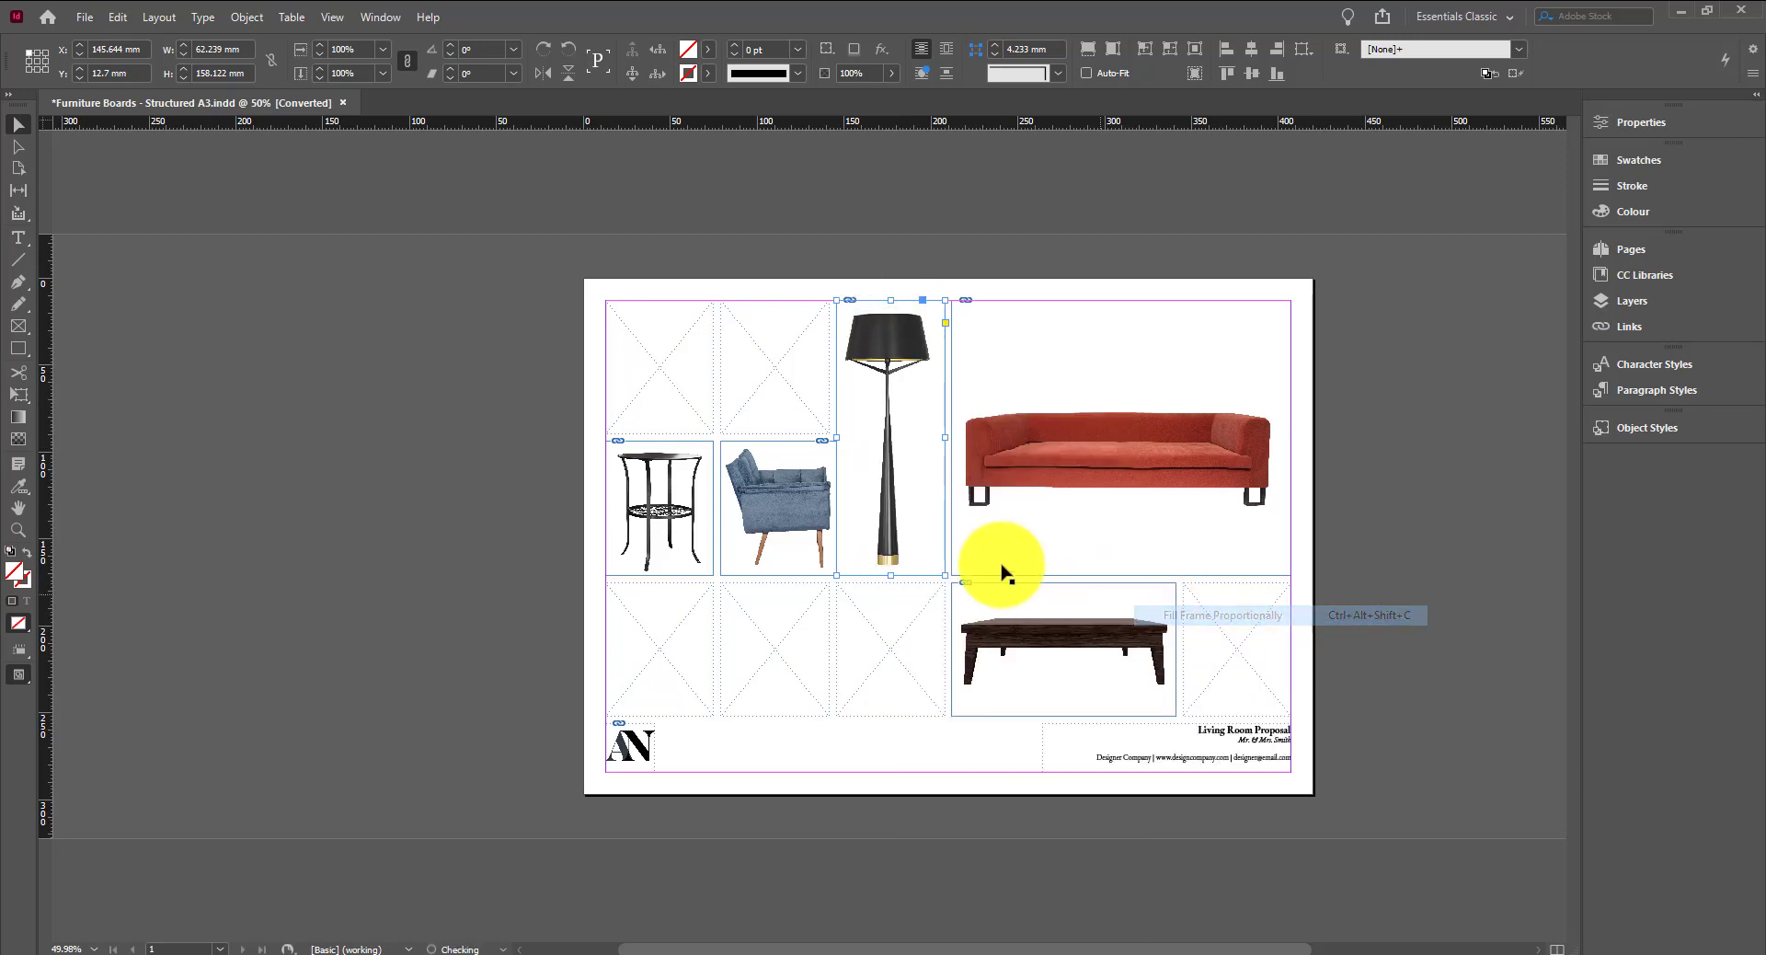
Move the sofa frame lower and enlarge it, then return to Photoshop
{"action": "left_click", "coordinate": [1062, 463]}
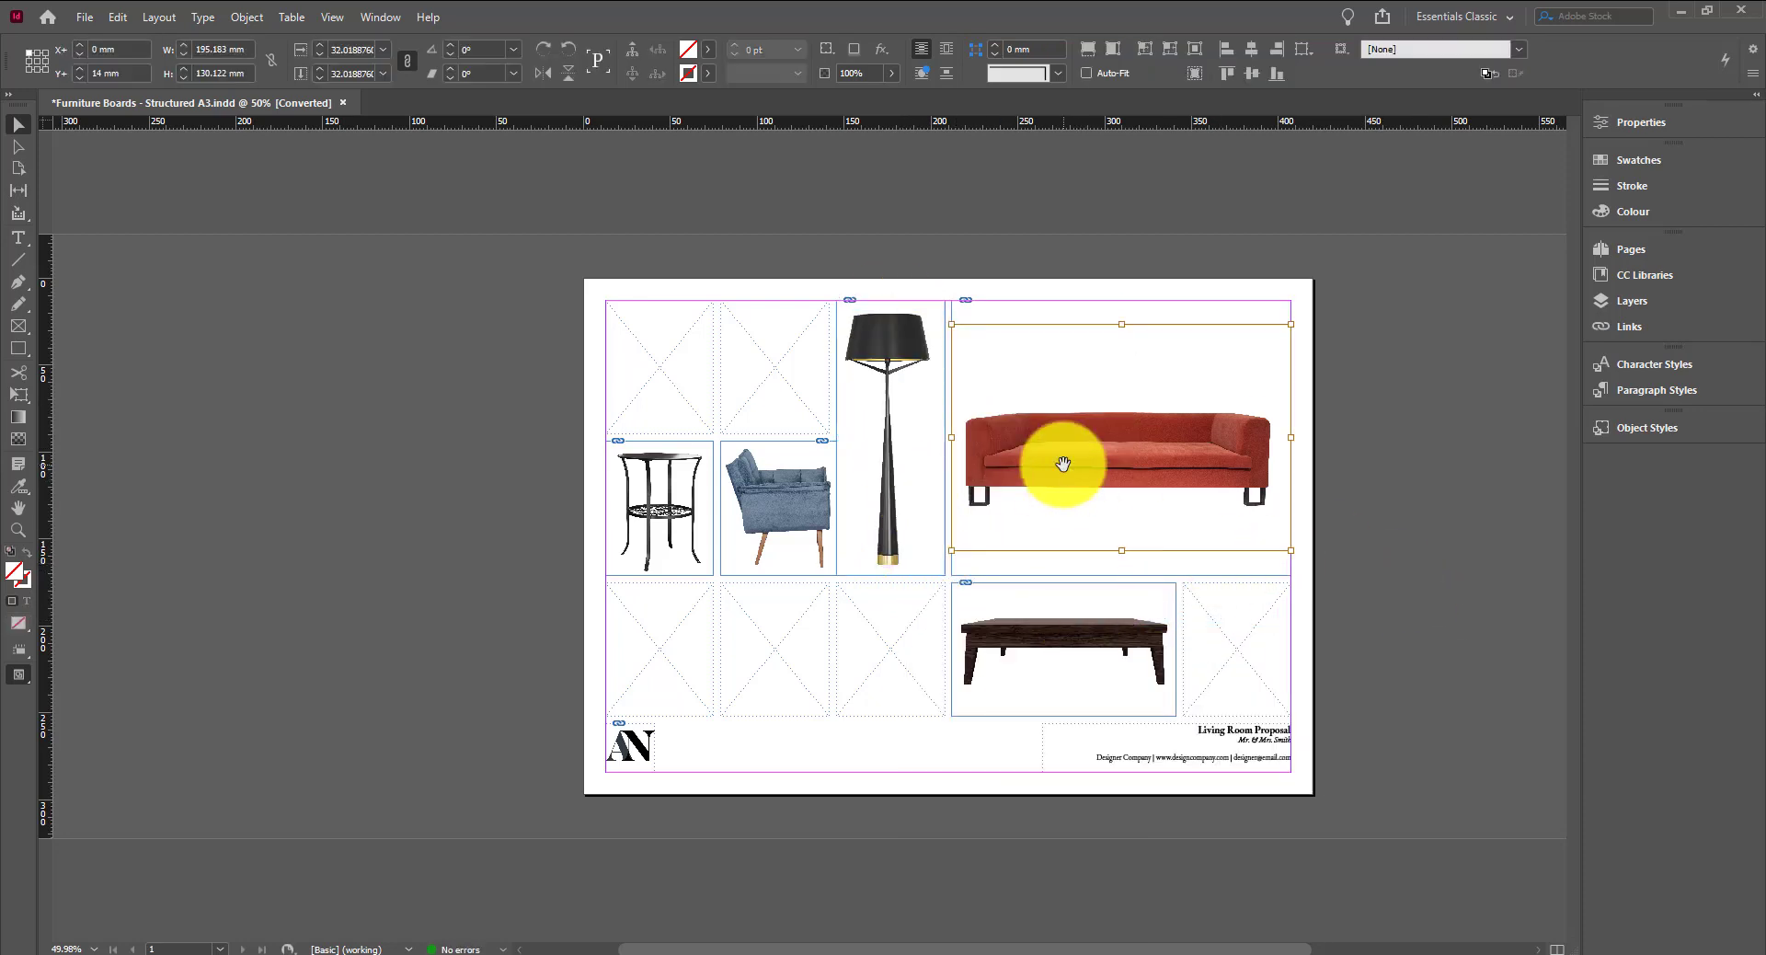
{"action": "left_click_drag", "start_coordinate": [1063, 463], "coordinate": [1084, 513]}
{"action": "left_click_drag", "start_coordinate": [1273, 382], "coordinate": [1296, 343]}
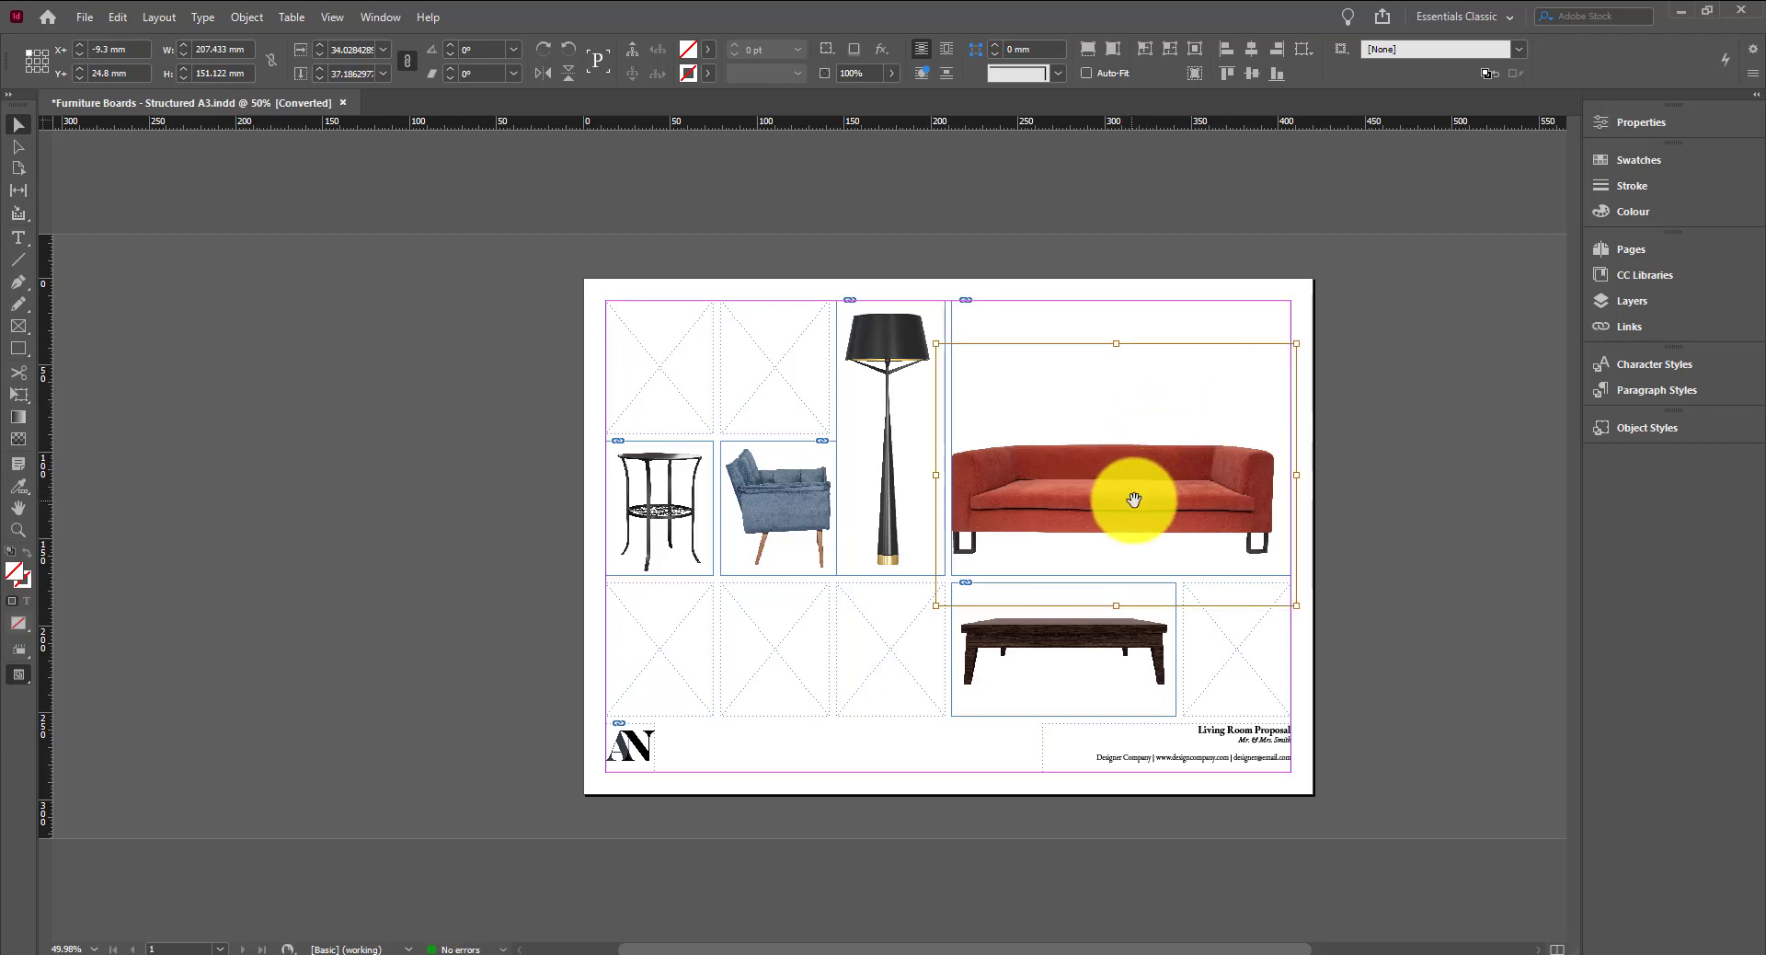
{"action": "left_click_drag", "start_coordinate": [1141, 514], "coordinate": [1137, 513]}
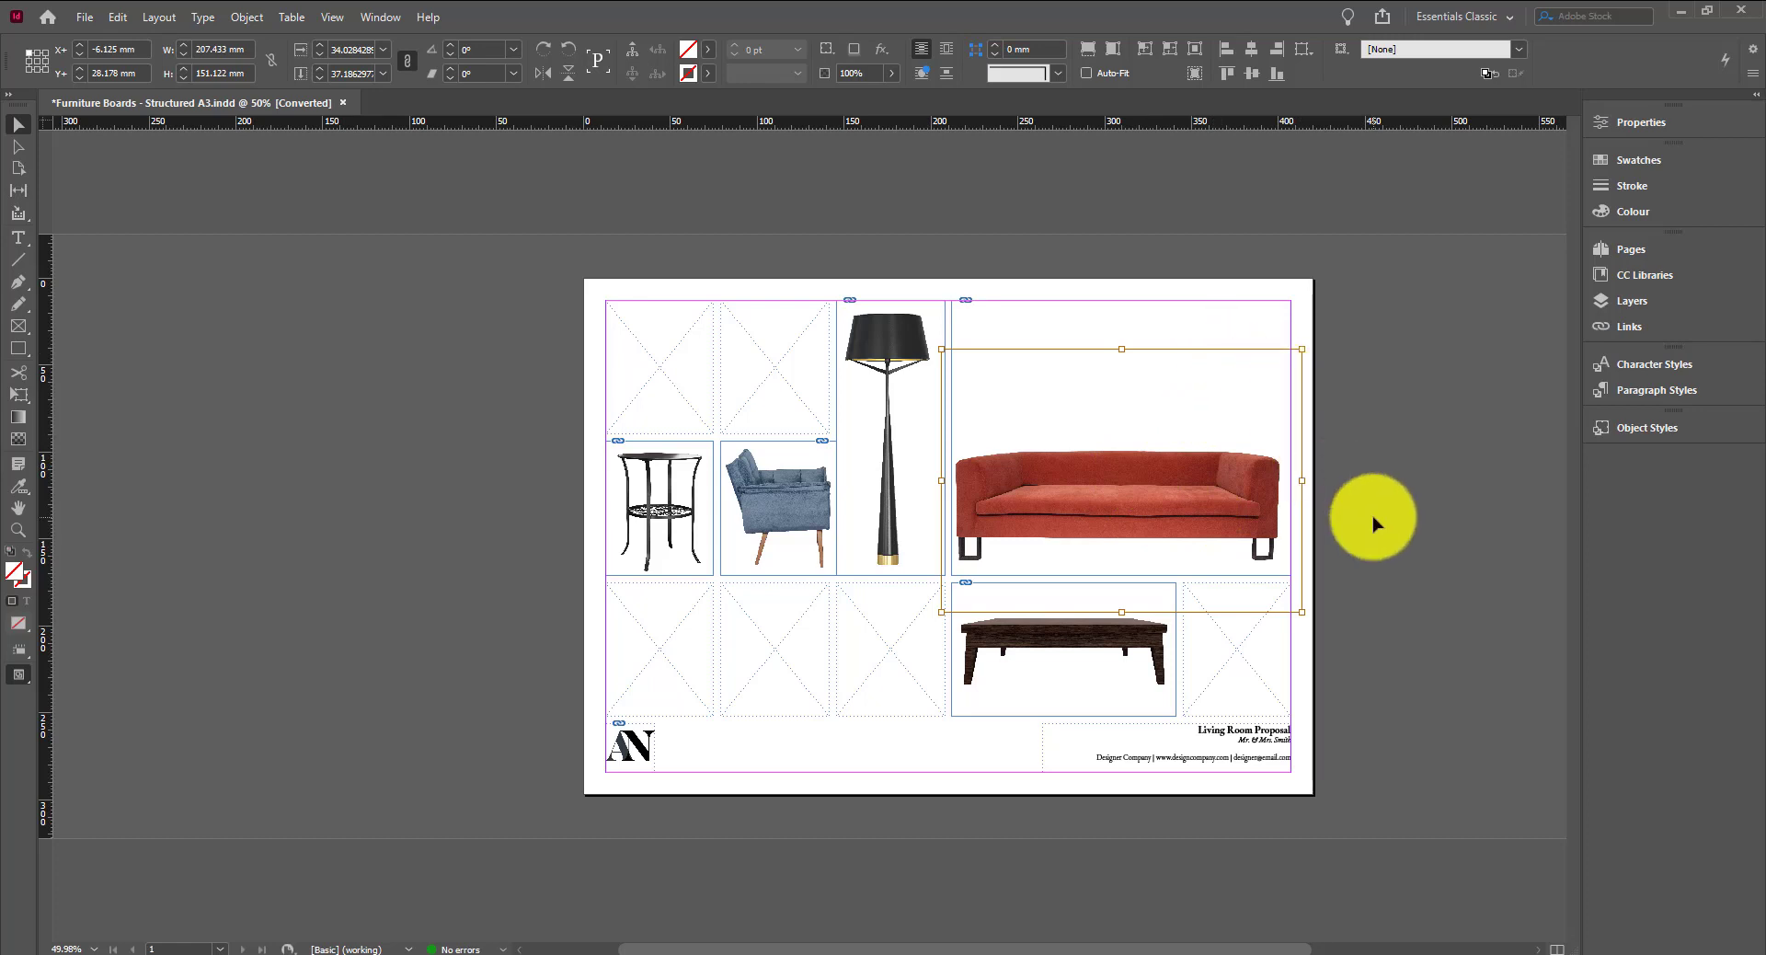
{"action": "left_click", "coordinate": [1406, 662]}
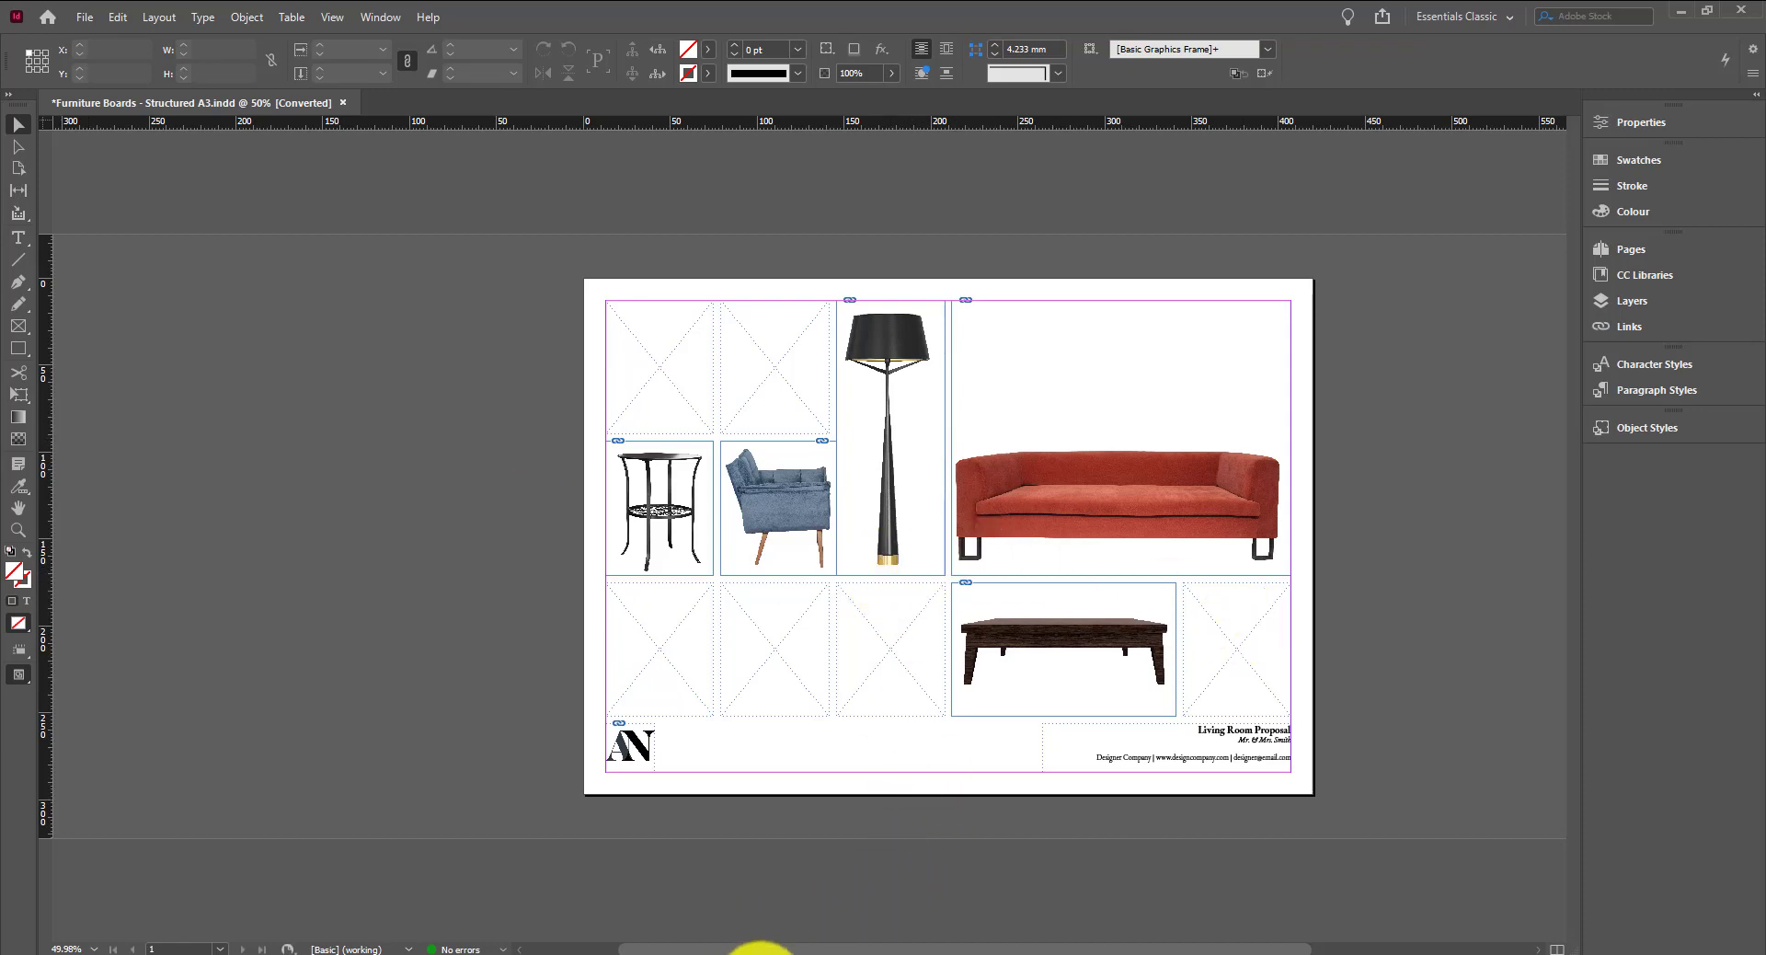
{"action": "left_click", "coordinate": [755, 952]}
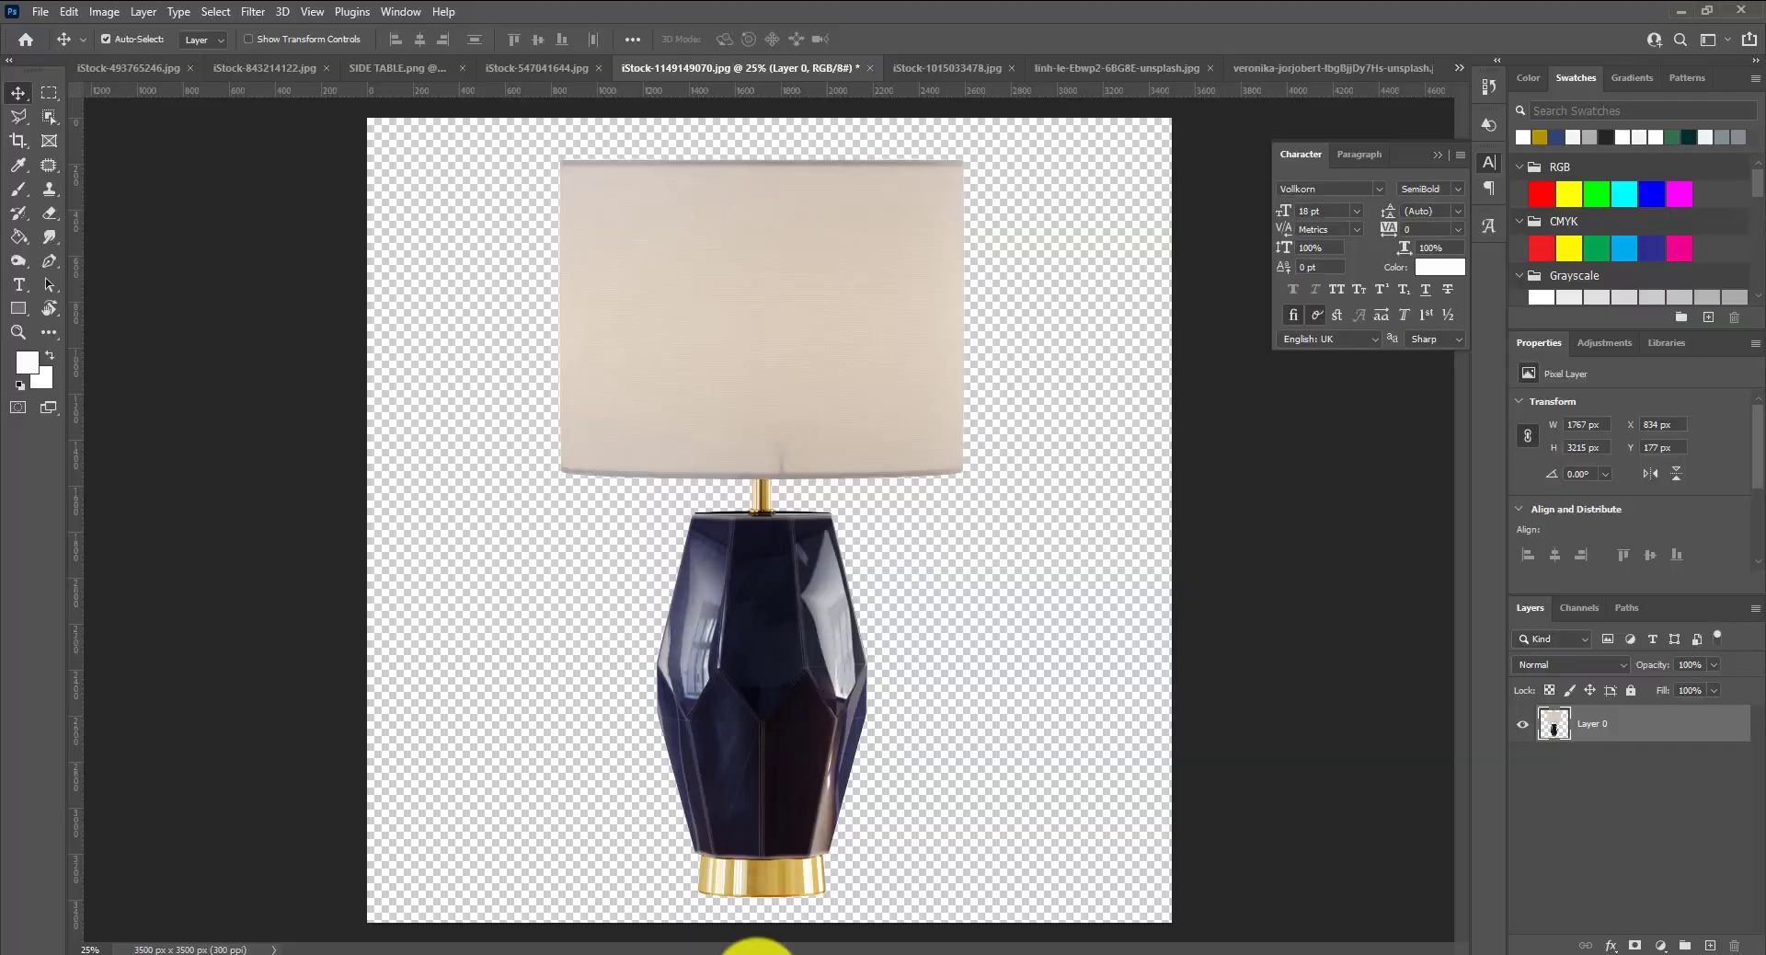
Bring up the plant photo and convert its locked Background into an editable Layer 0
{"action": "left_click", "coordinate": [914, 67]}
{"action": "left_click", "coordinate": [1028, 69]}
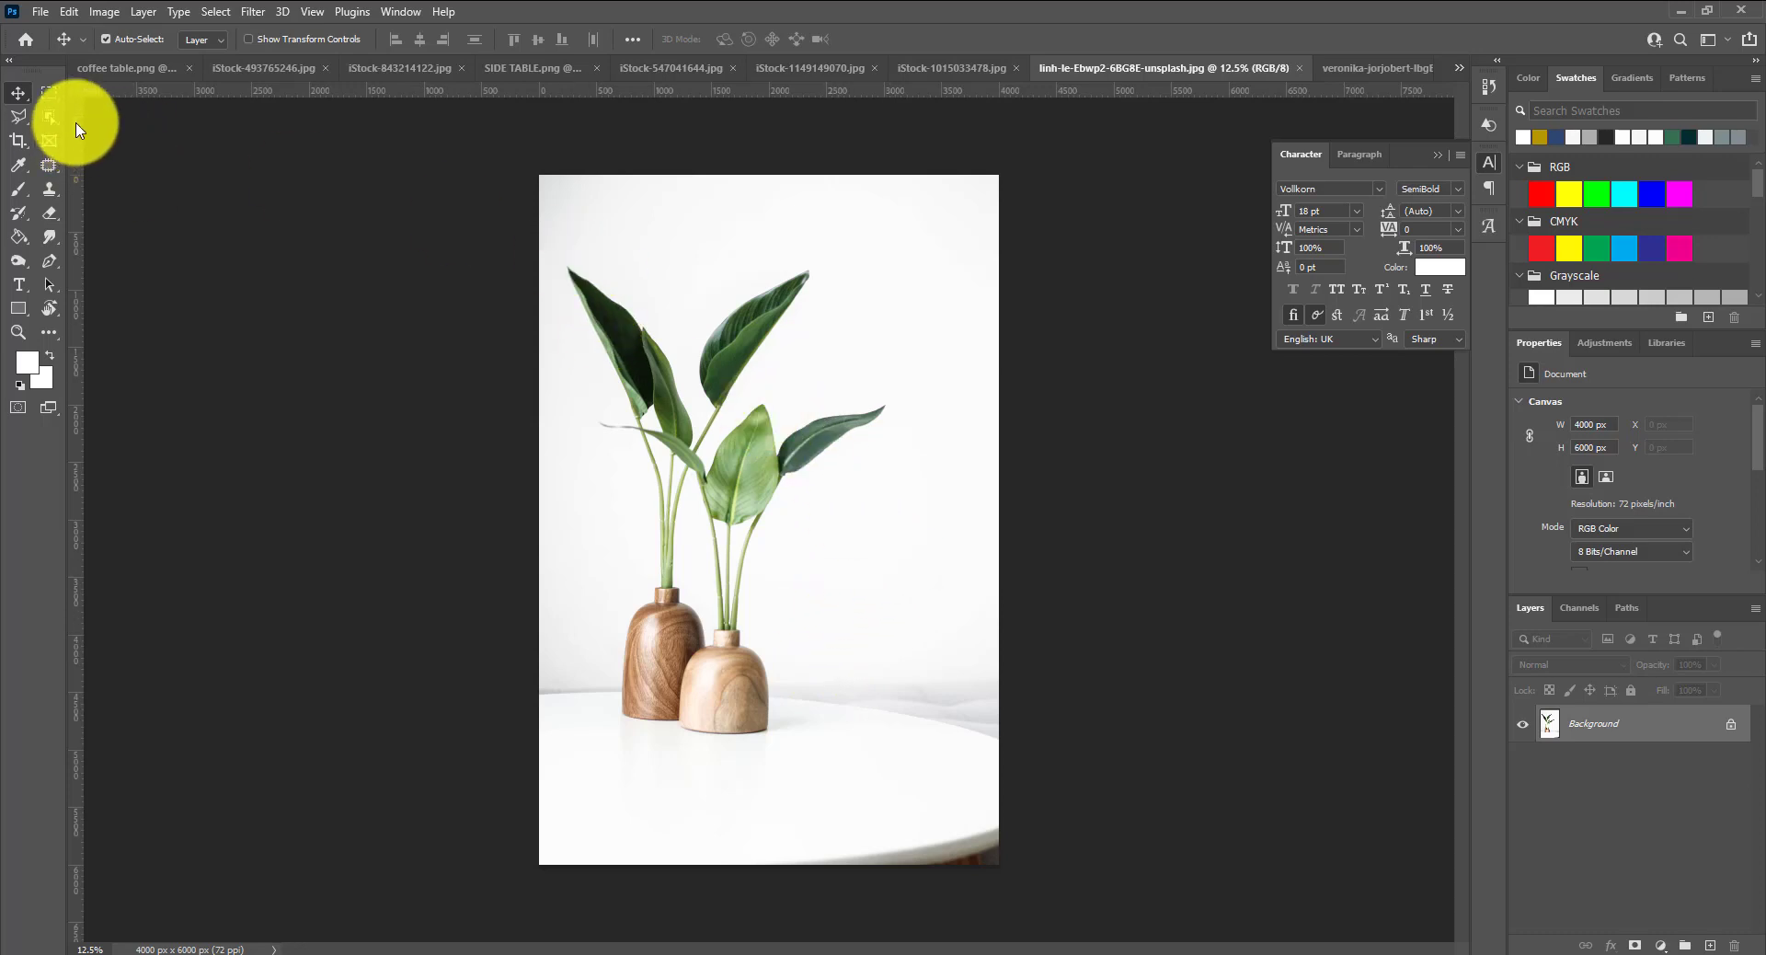
{"action": "left_click", "coordinate": [49, 117]}
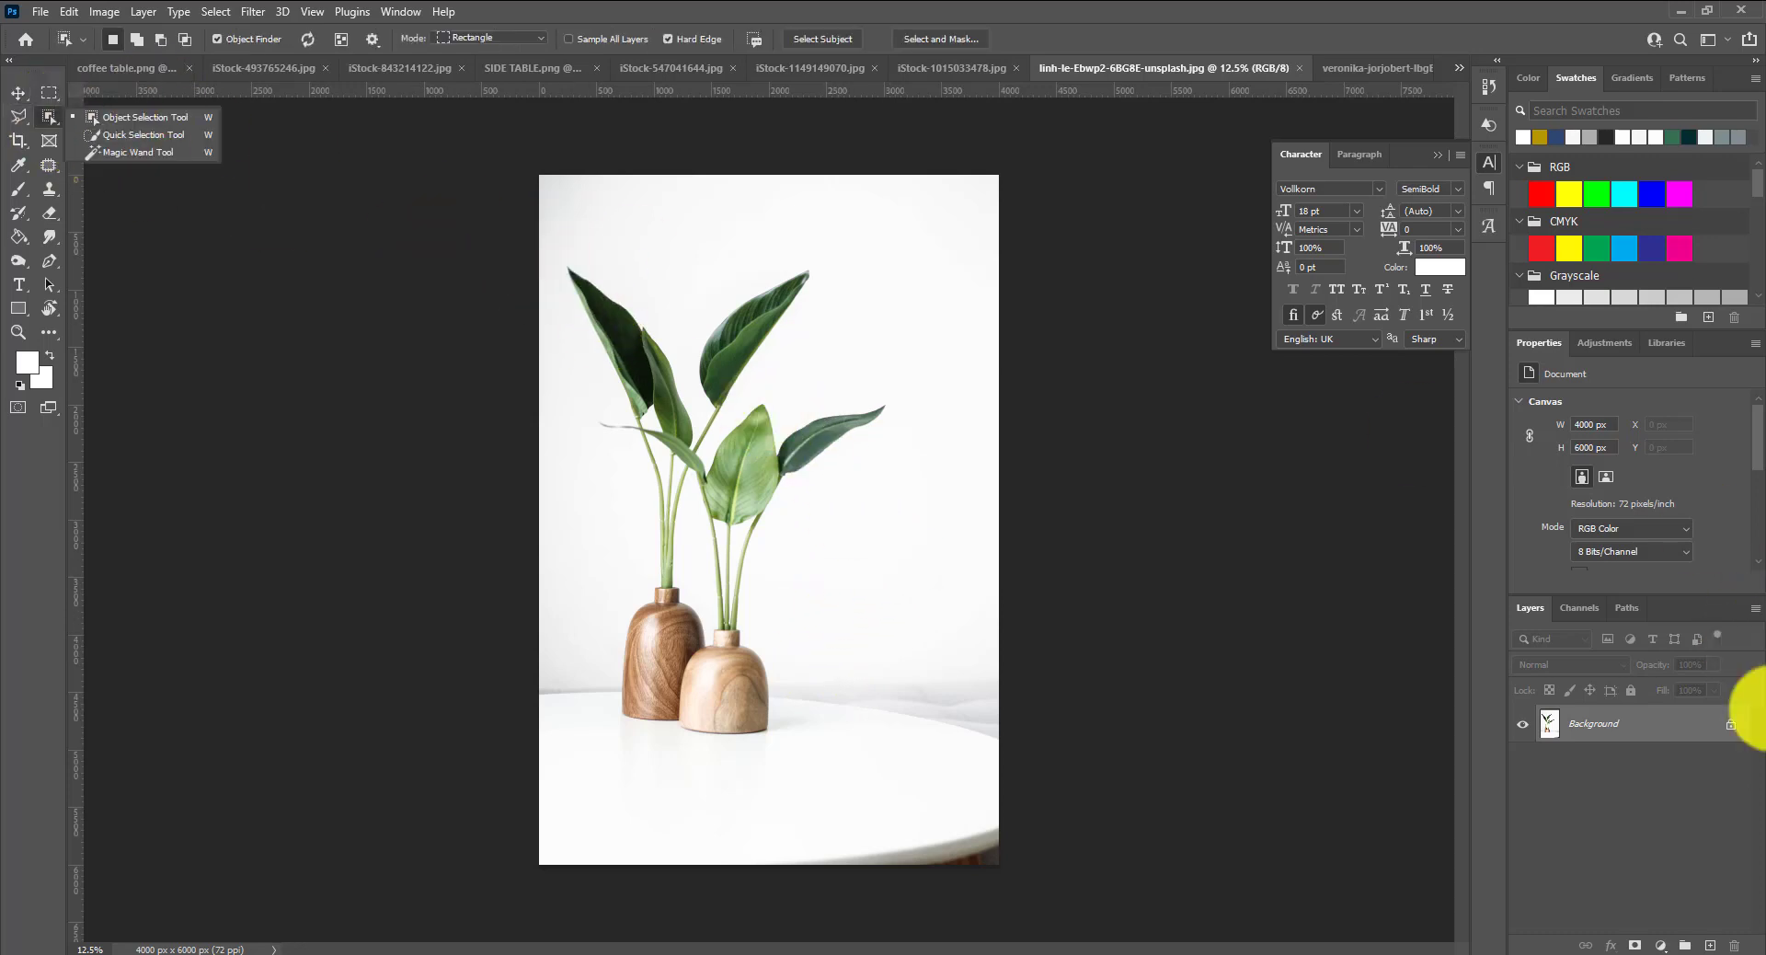
{"action": "right_click", "coordinate": [1579, 726]}
{"action": "left_click", "coordinate": [1665, 492]}
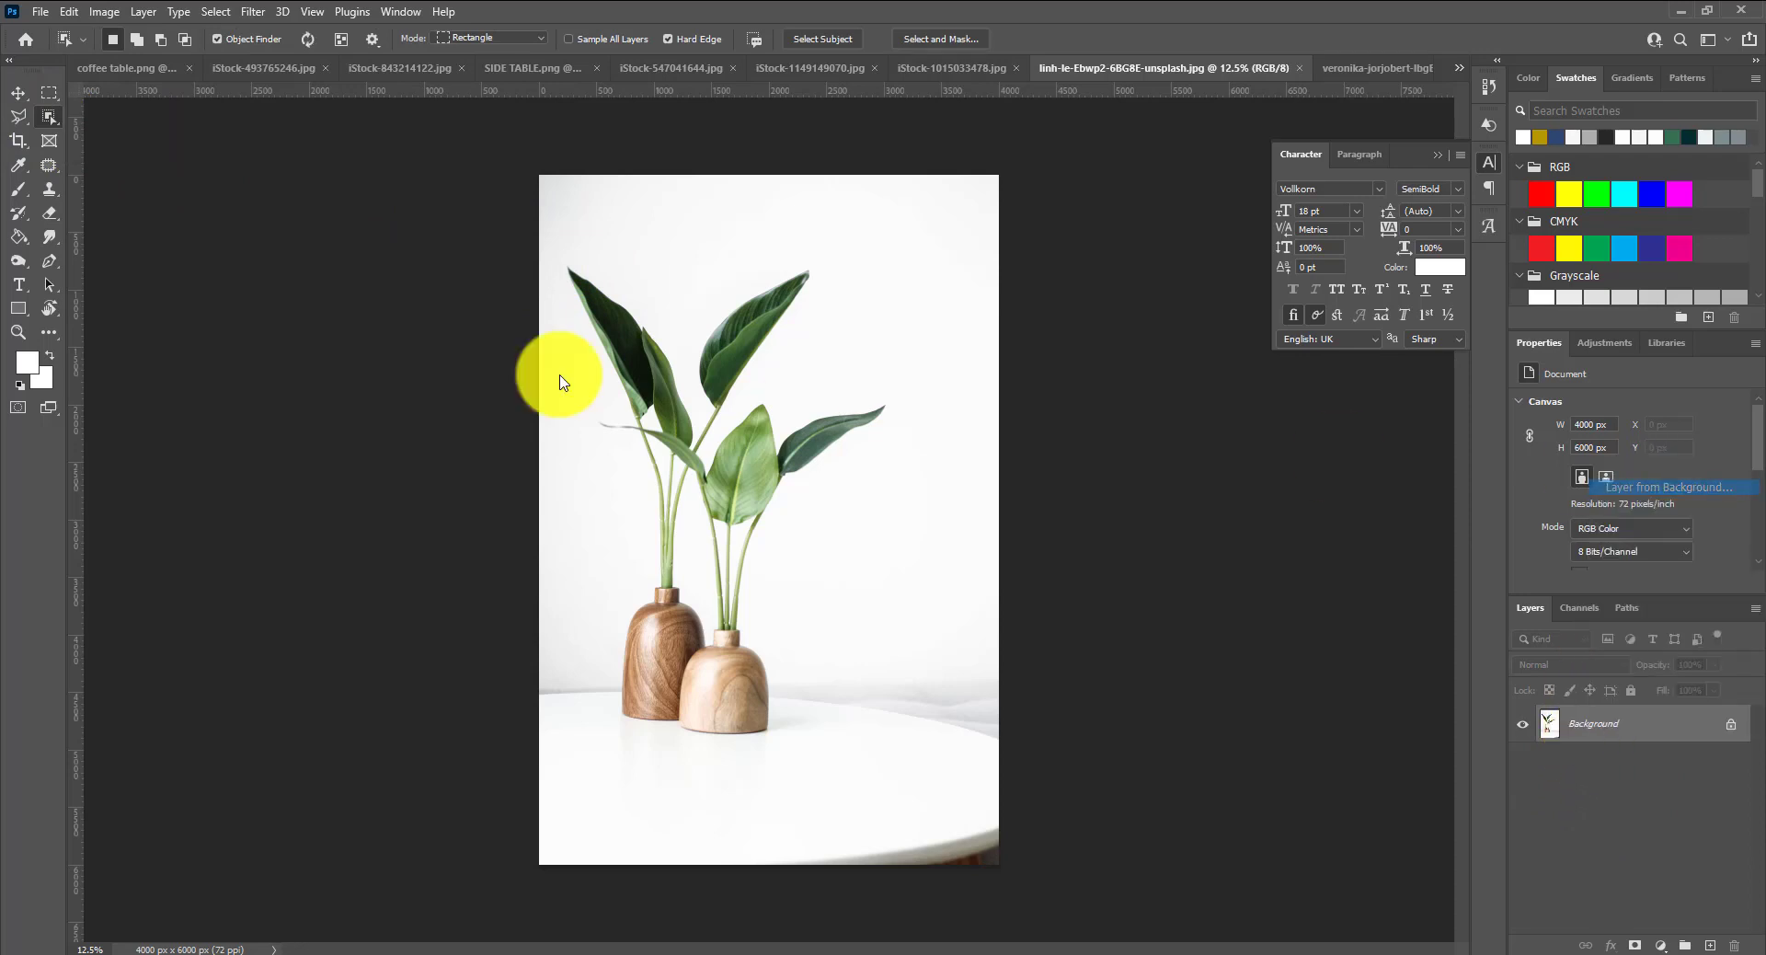
{"action": "left_click", "coordinate": [863, 331]}
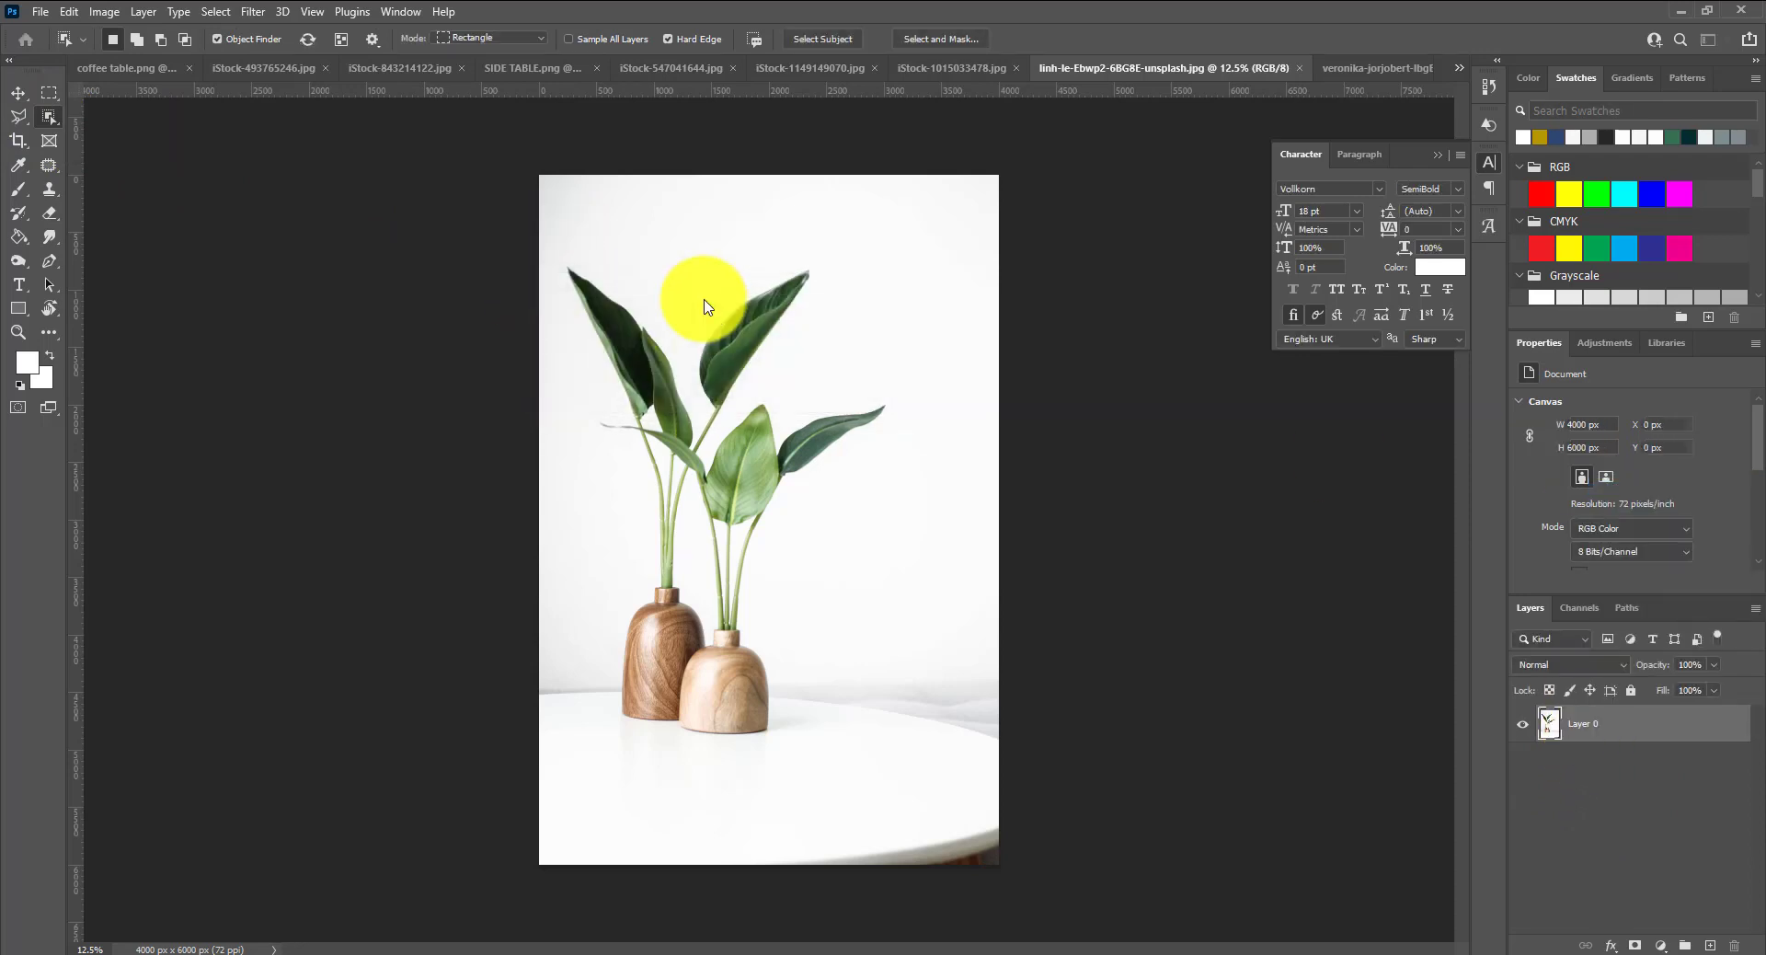
Select the plant and vases, delete the inverted white backdrop, then undo it and deselect
{"action": "left_click_drag", "start_coordinate": [552, 236], "coordinate": [907, 789]}
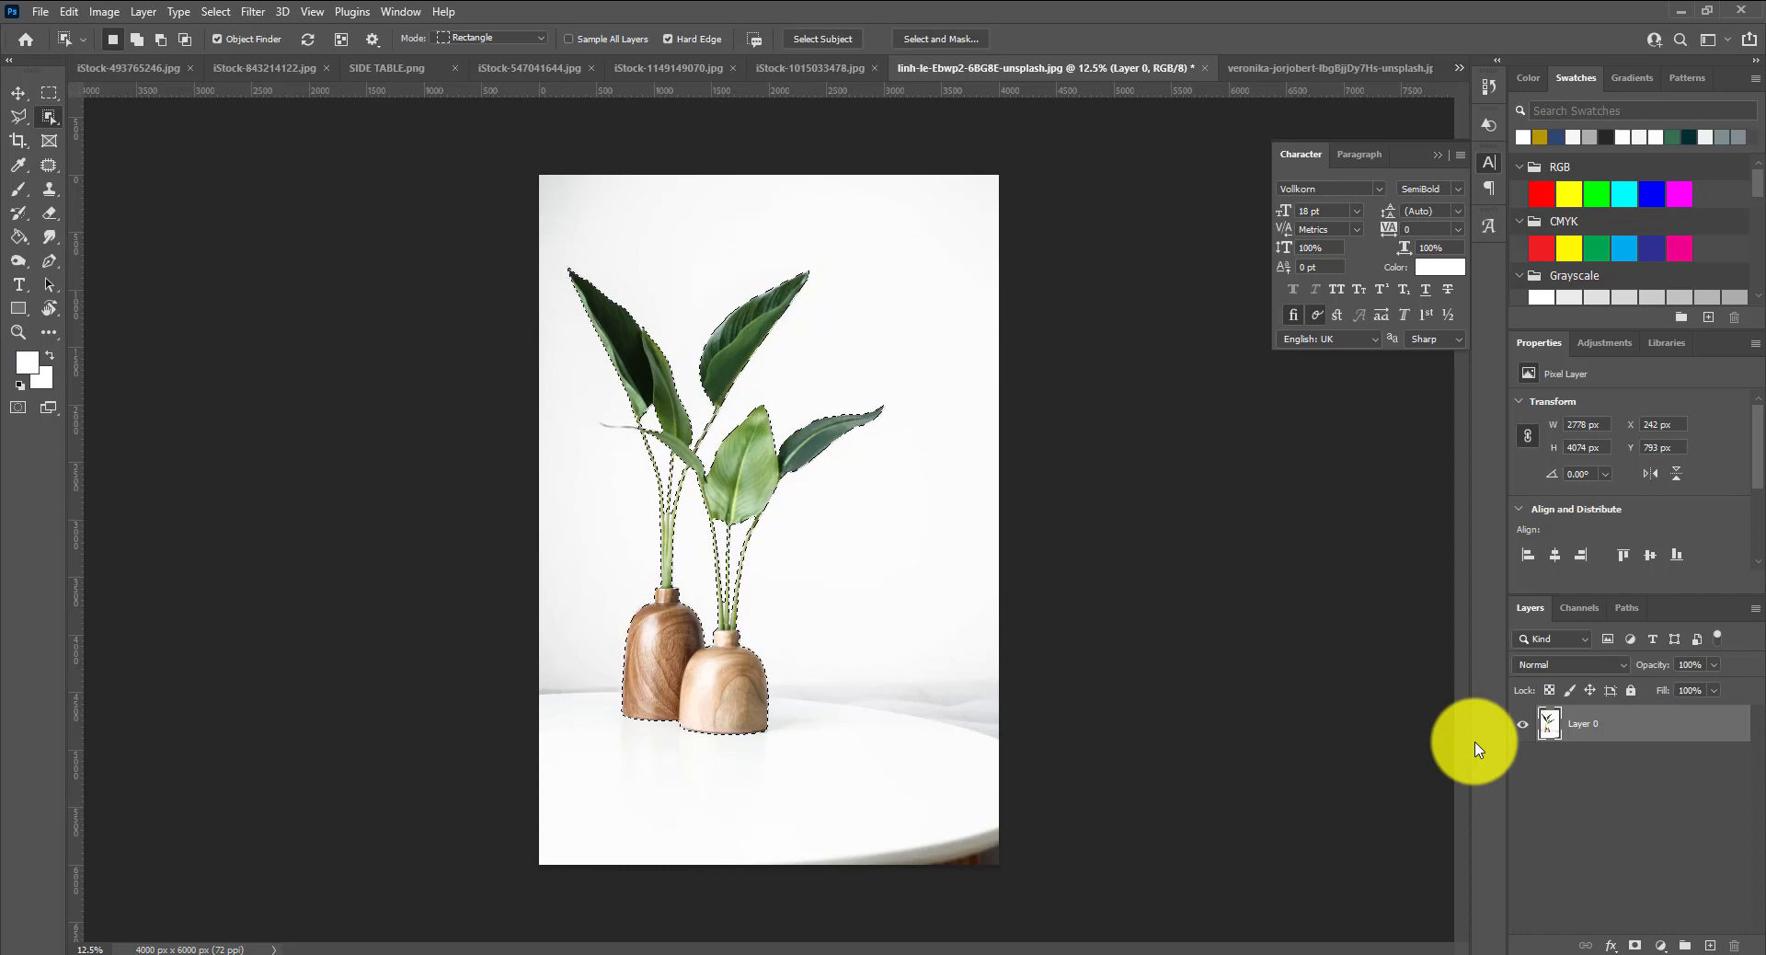
{"action": "key", "text": "ctrl+shift+i"}
{"action": "key", "text": "Delete"}
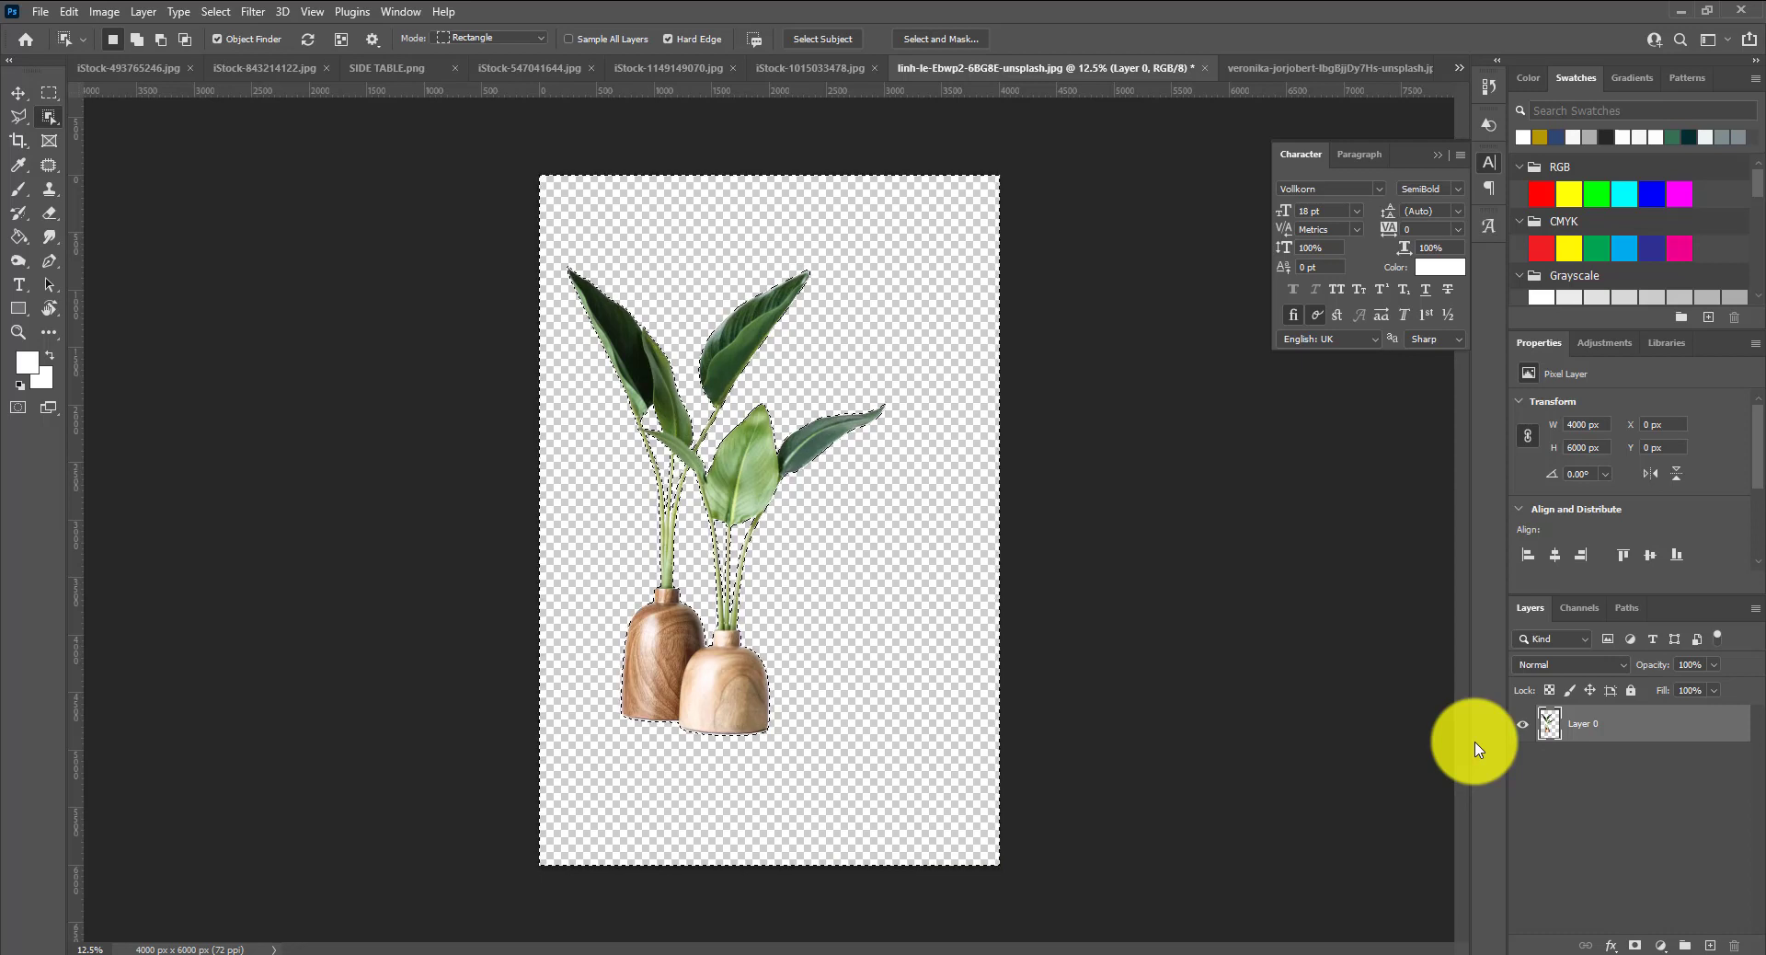
{"action": "key", "text": "ctrl+d"}
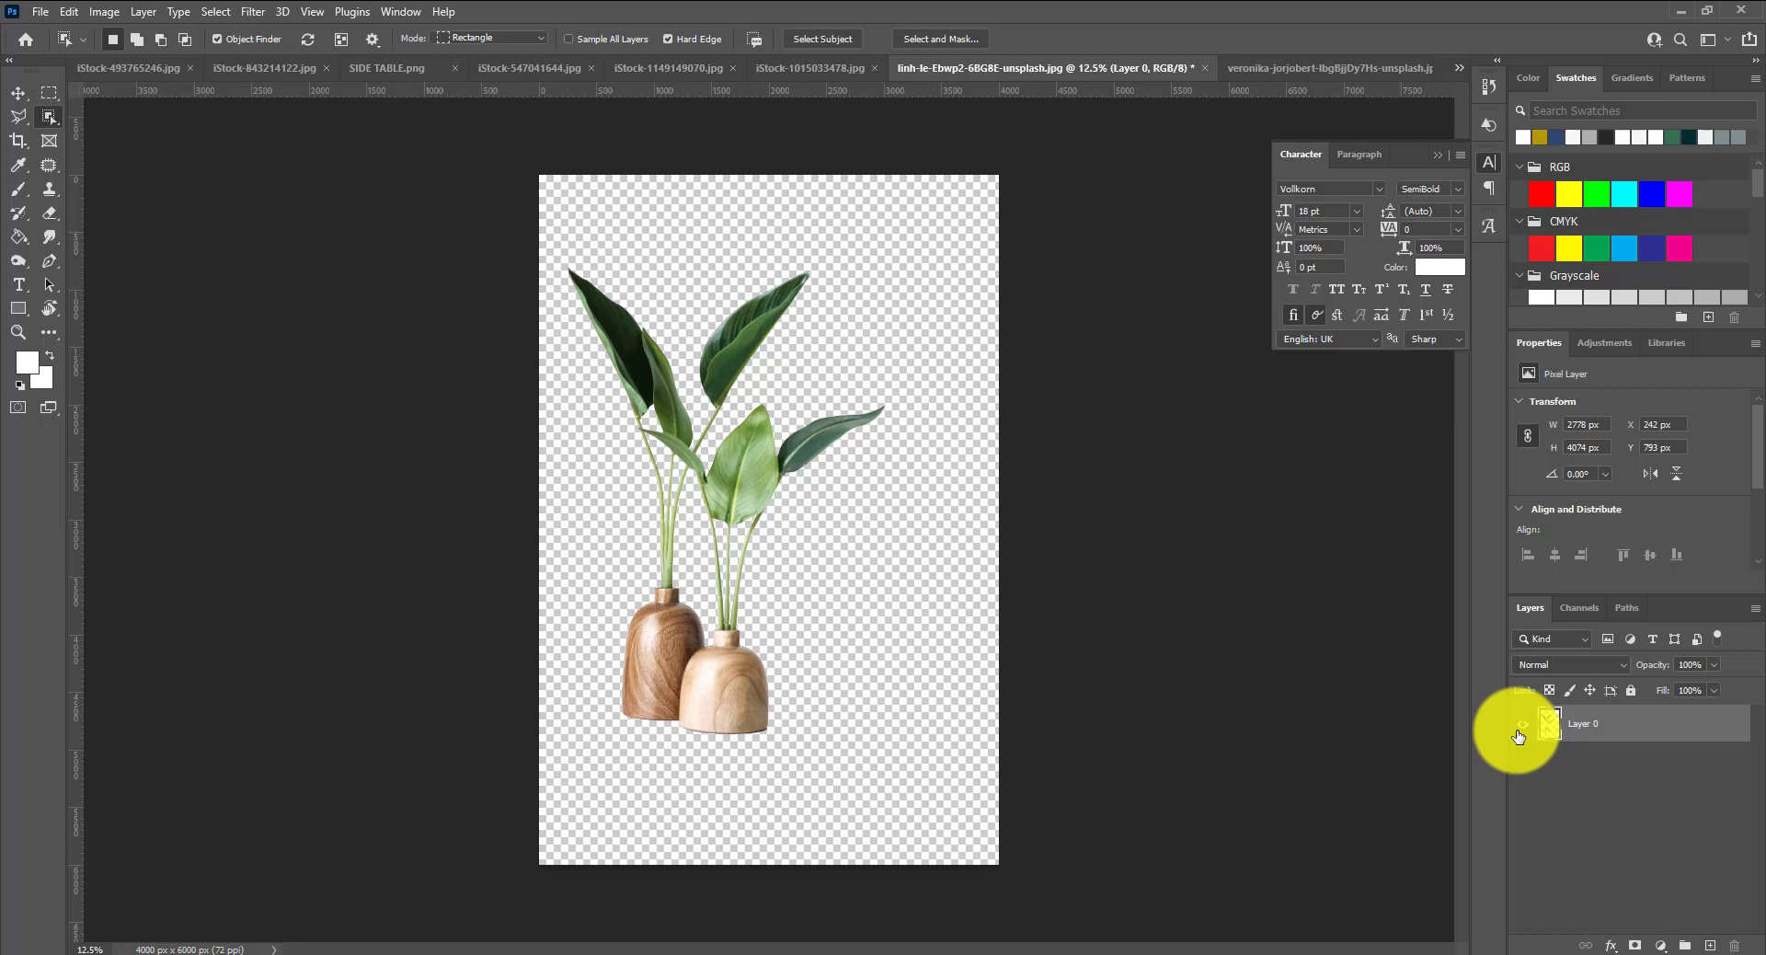
{"action": "key", "text": "ctrl+z"}
{"action": "key", "text": "ctrl+z"}
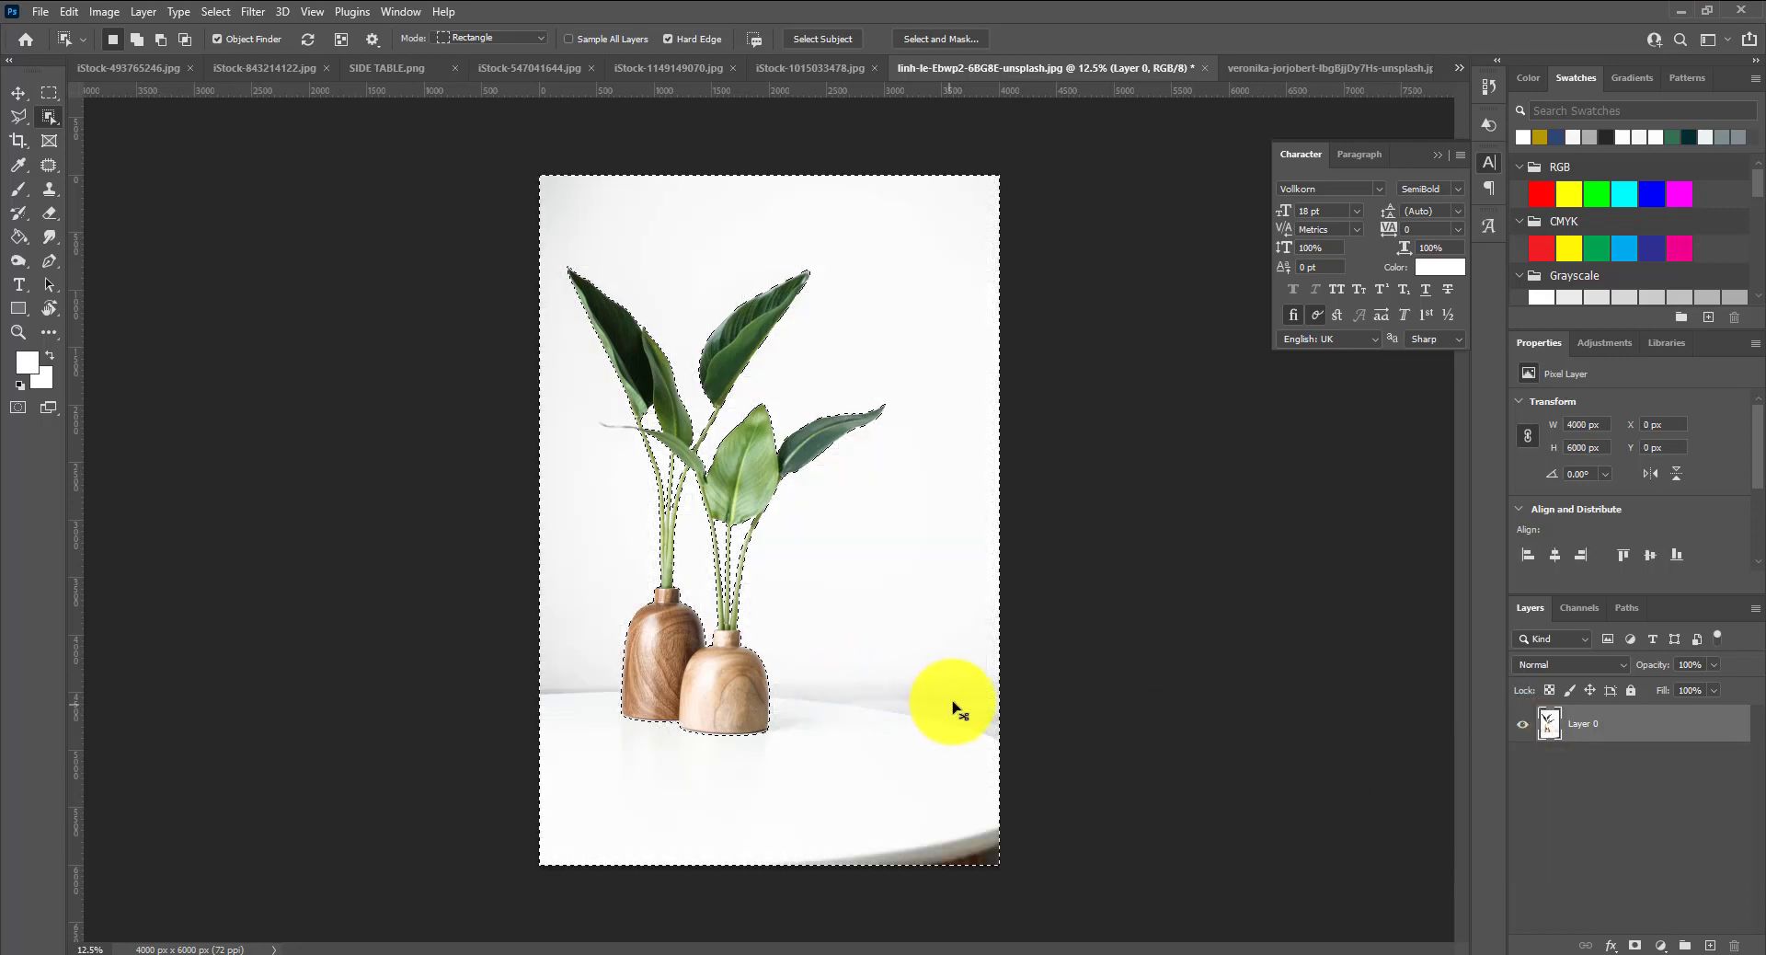
{"action": "key", "text": "ctrl+d"}
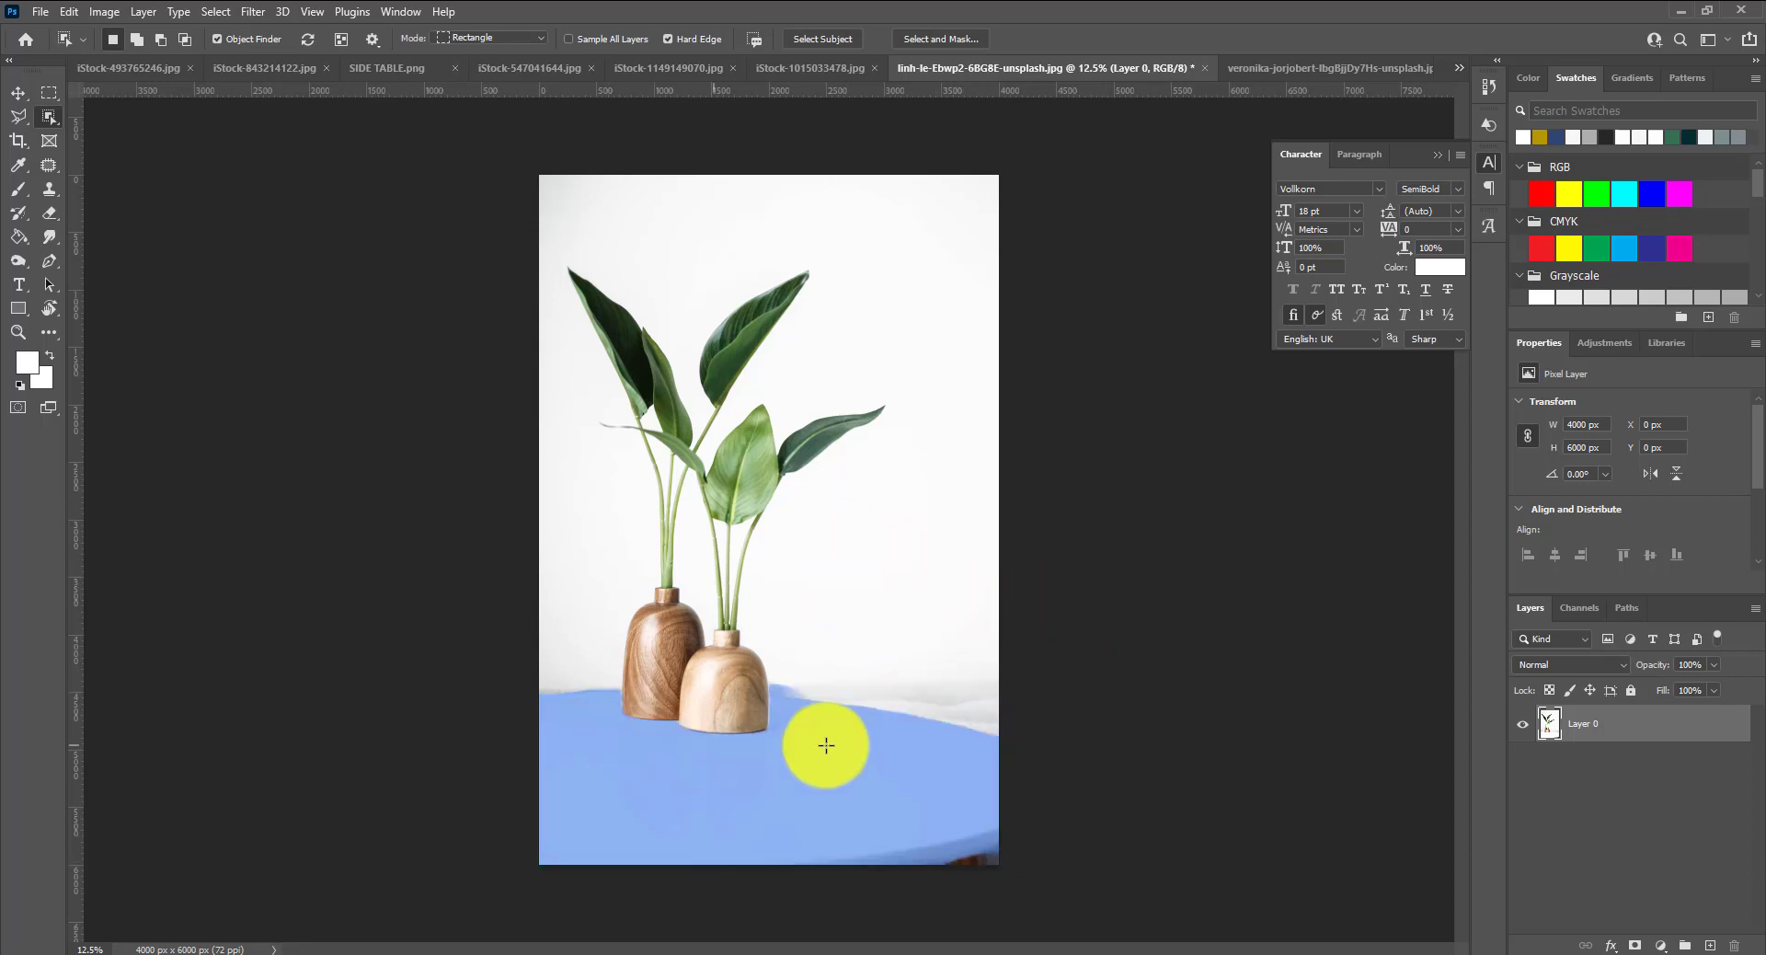
{"action": "left_click", "coordinate": [17, 92]}
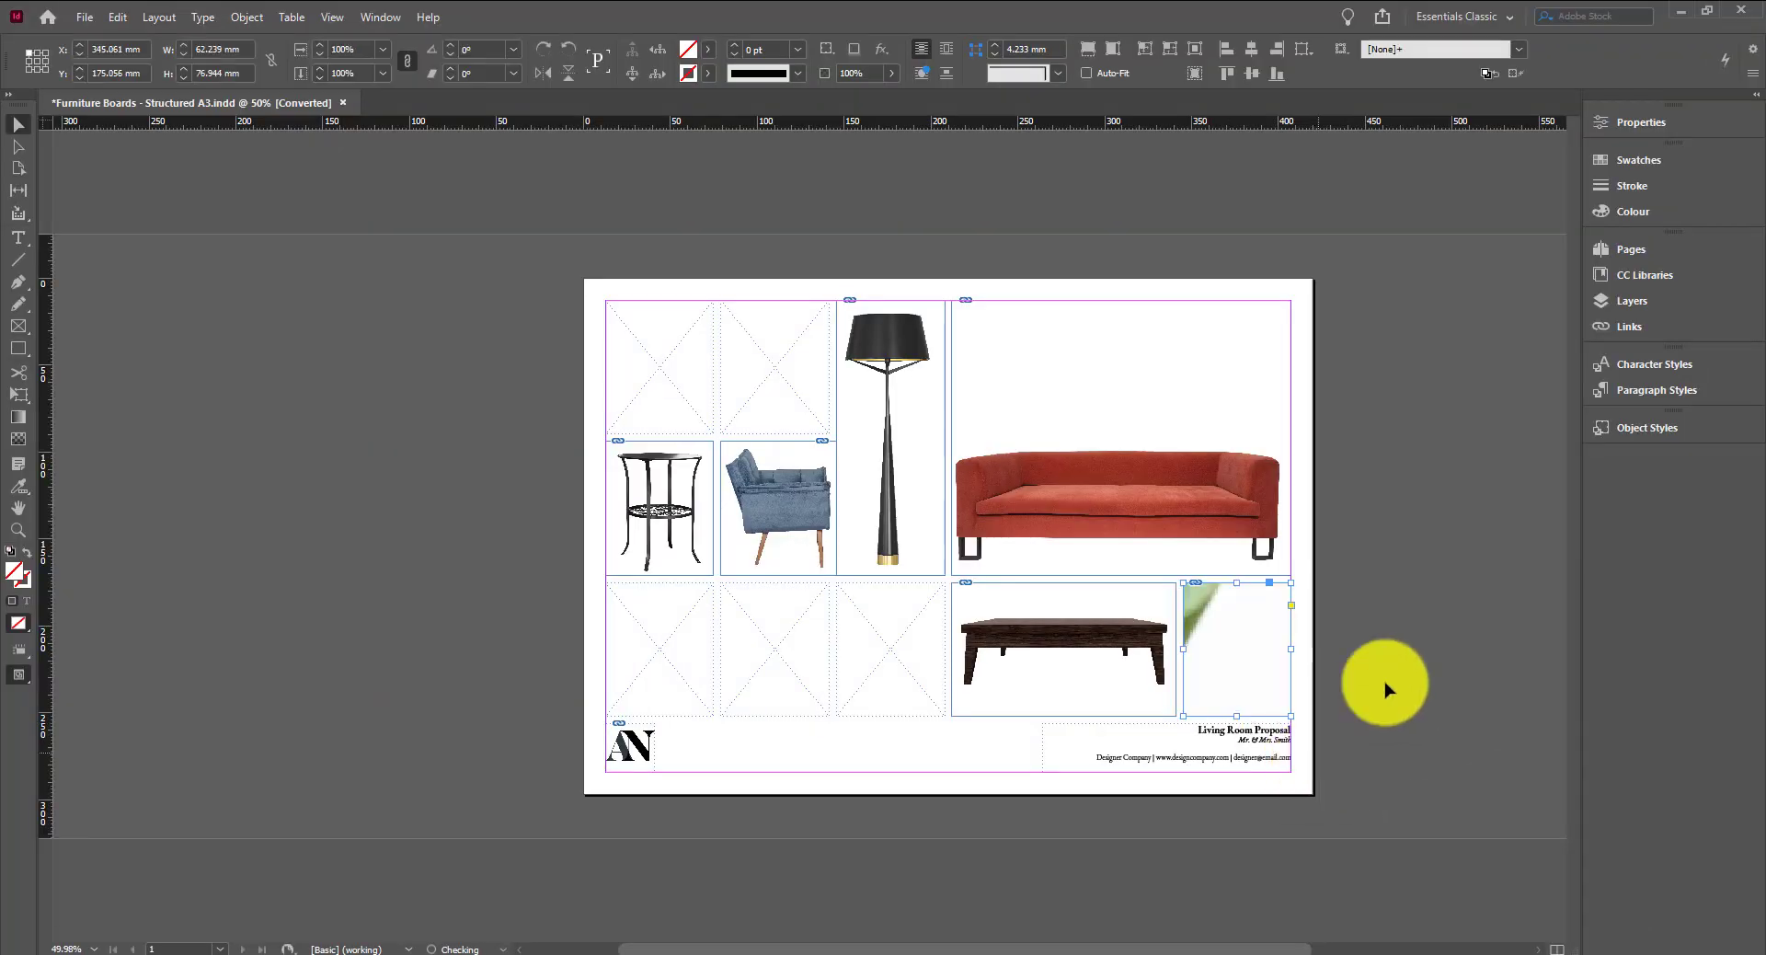
Fit the plant photo to Fill Frame Proportionally, then check the board in Preview and return
{"action": "right_click", "coordinate": [1250, 631]}
{"action": "mouse_move", "coordinate": [1313, 286]}
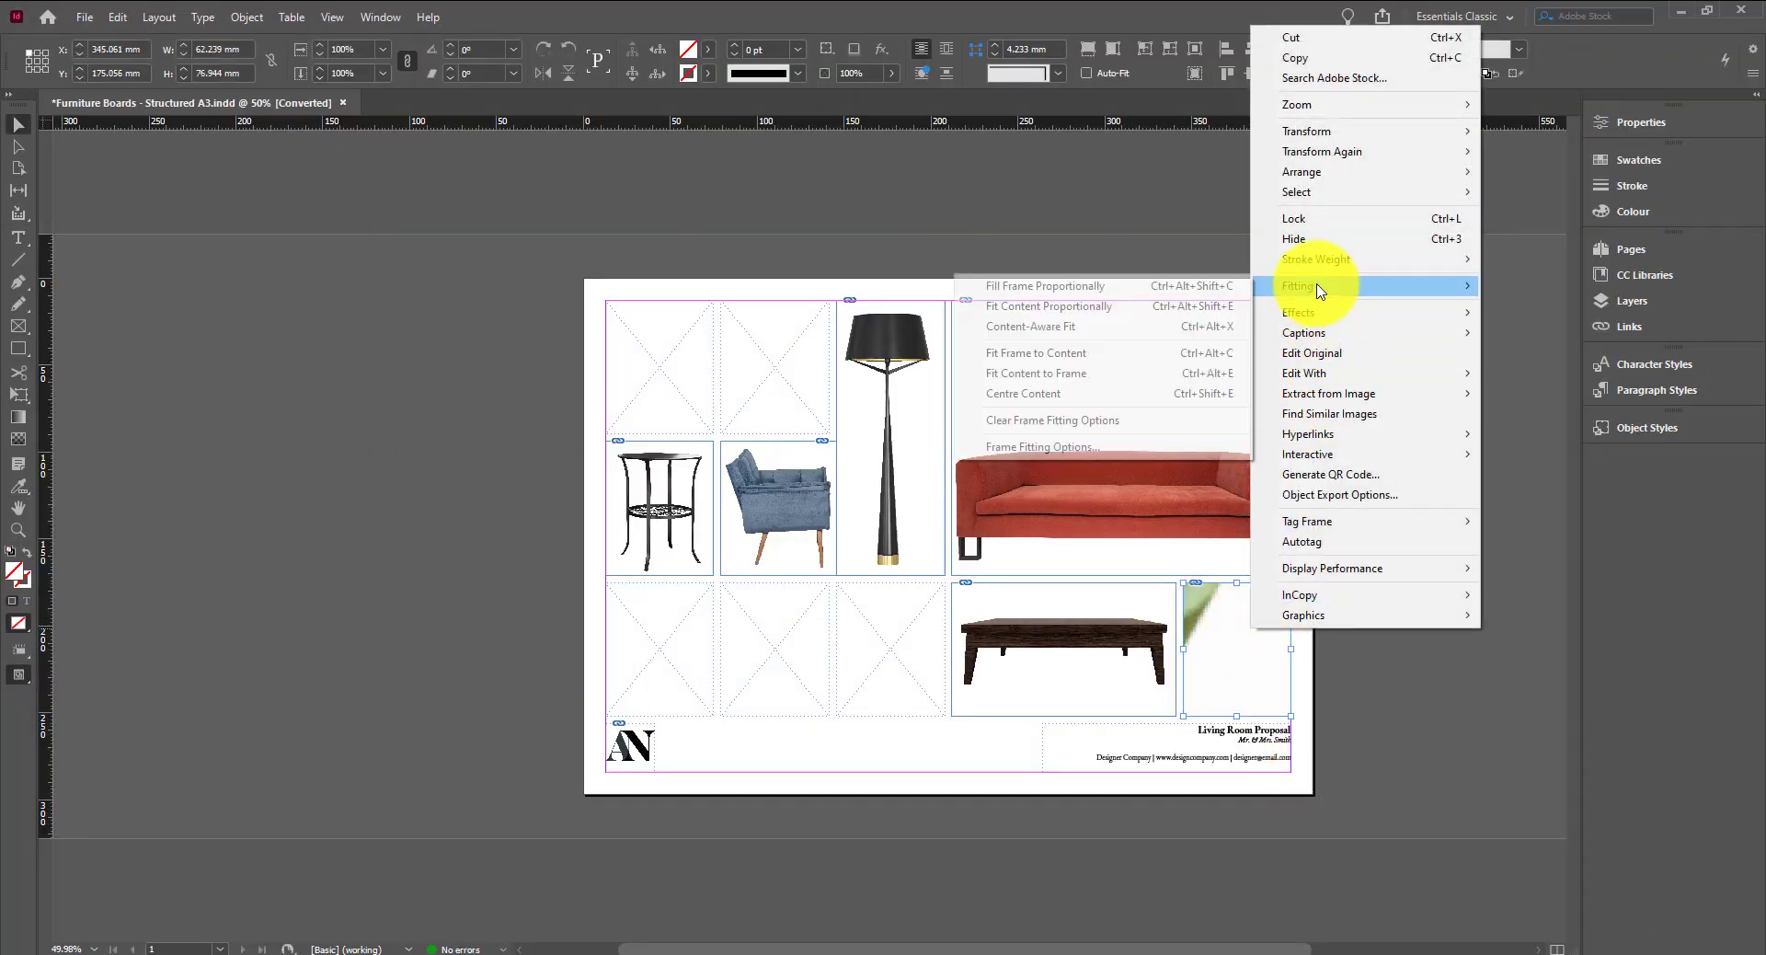
{"action": "left_click", "coordinate": [1073, 284]}
{"action": "left_click", "coordinate": [1456, 718]}
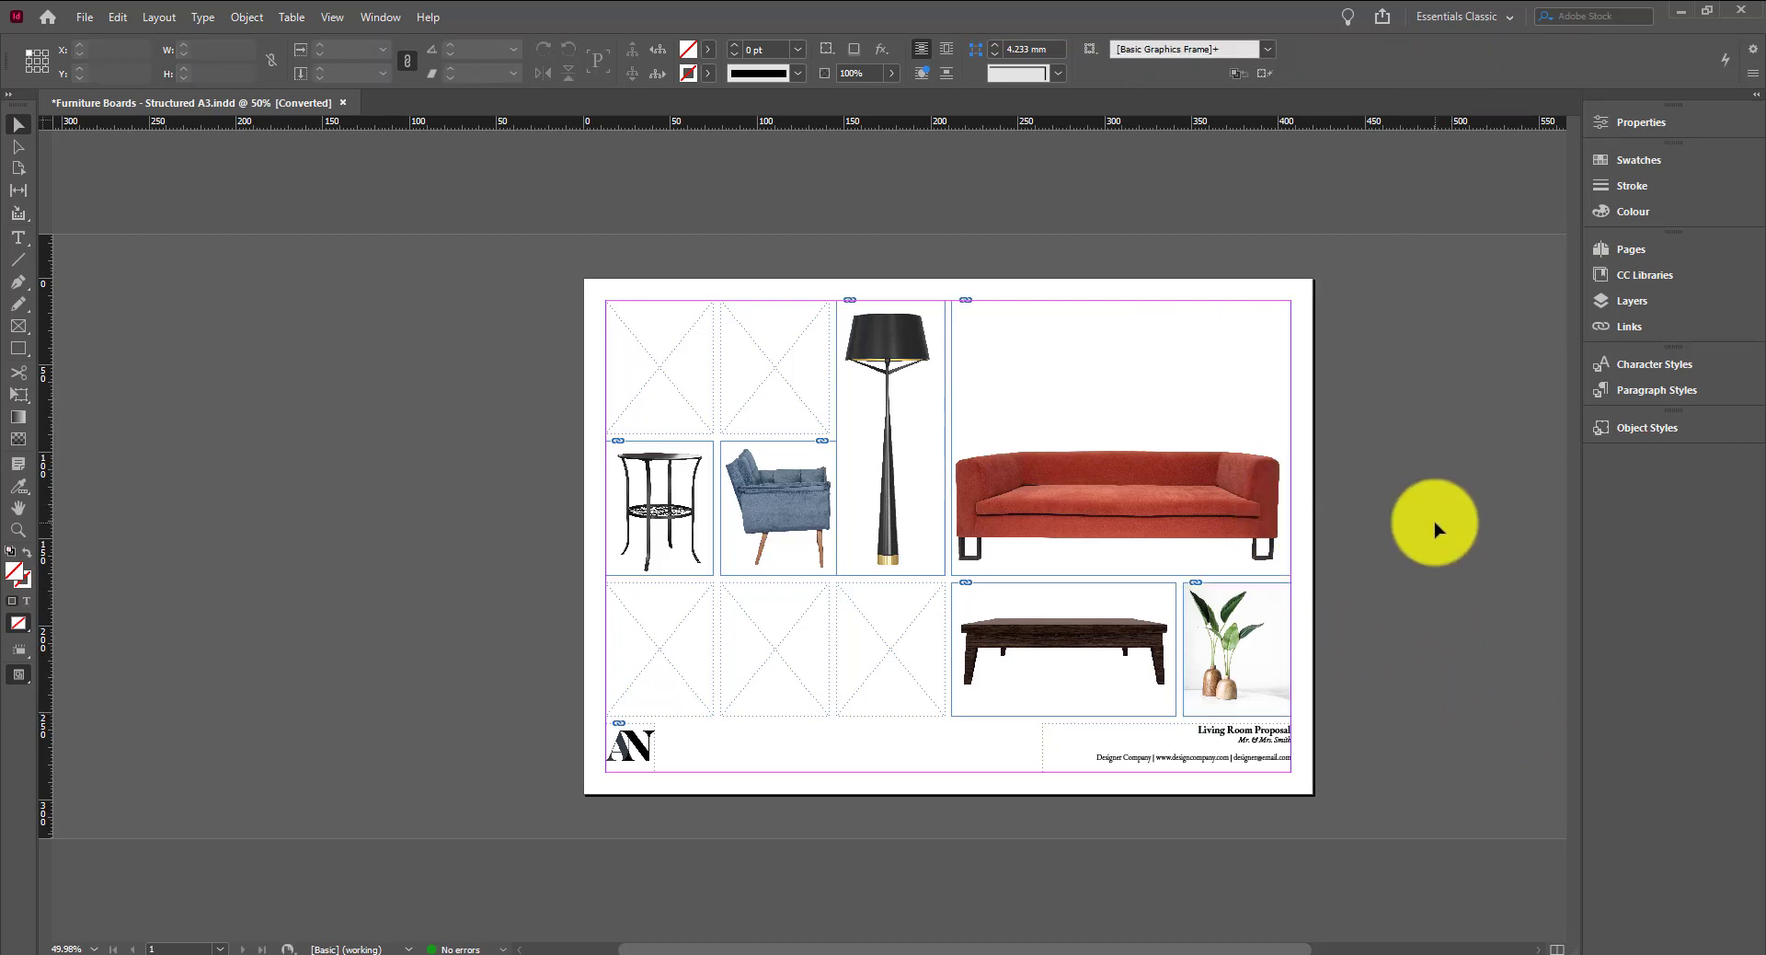
{"action": "key", "text": "w"}
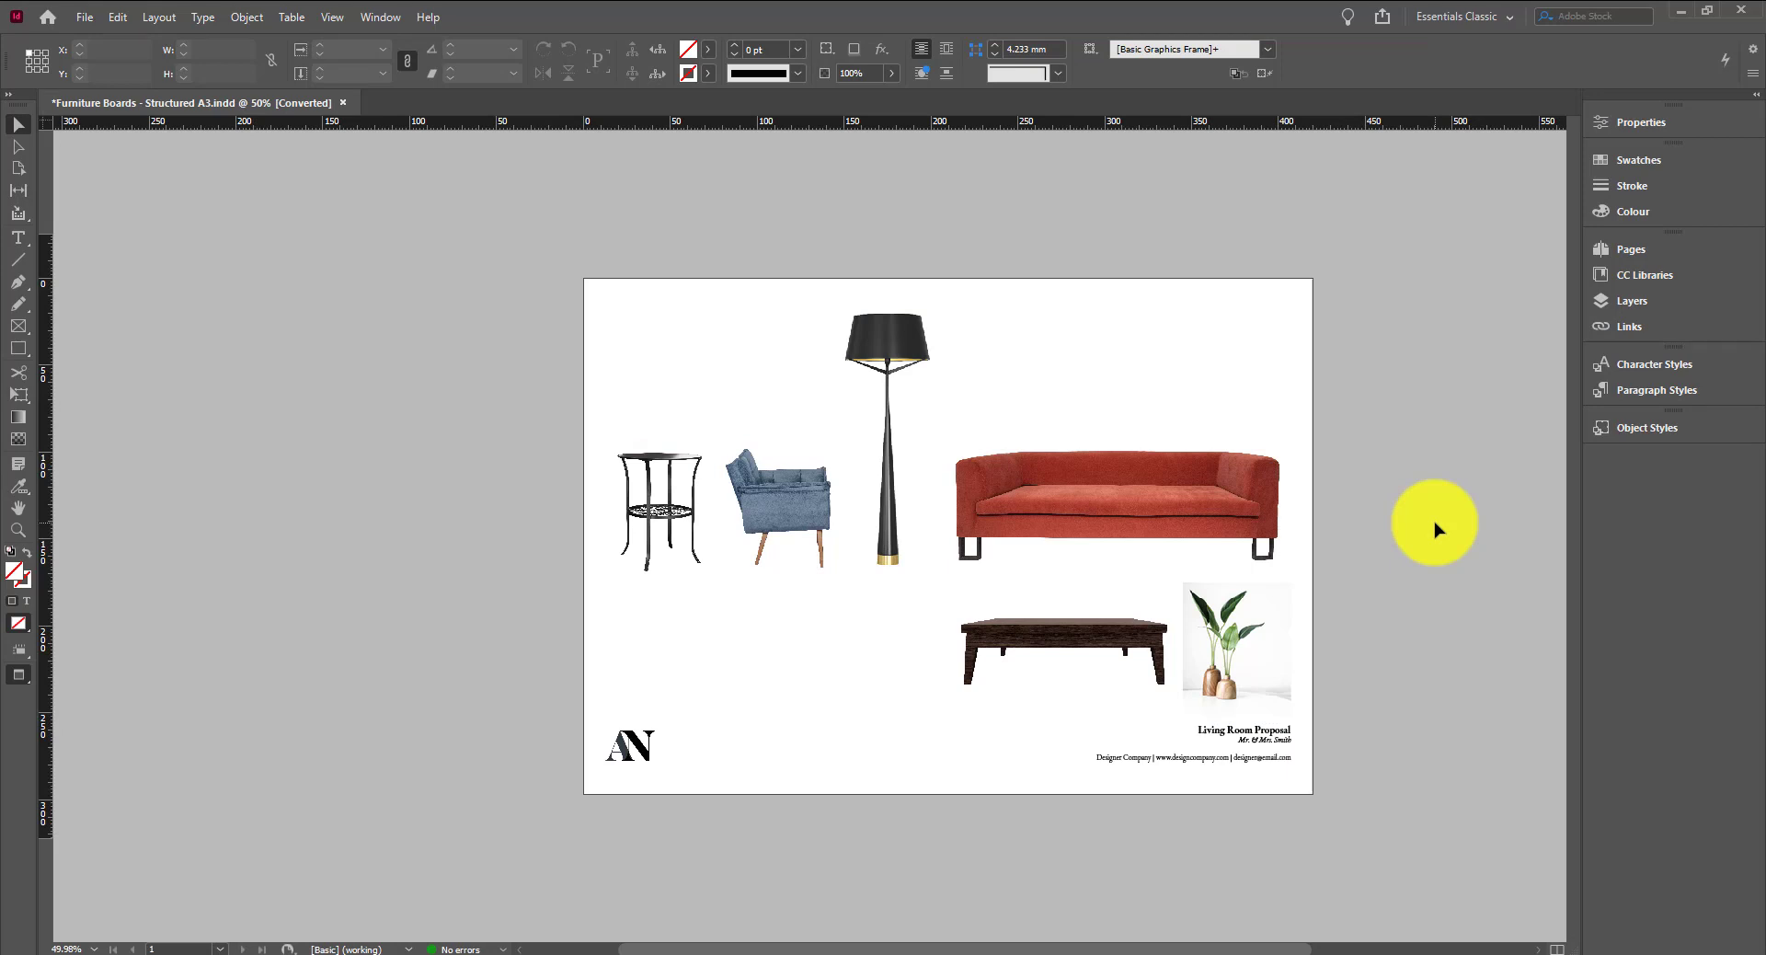
{"action": "key", "text": "w"}
{"action": "key", "text": "w"}
{"action": "key", "text": "w"}
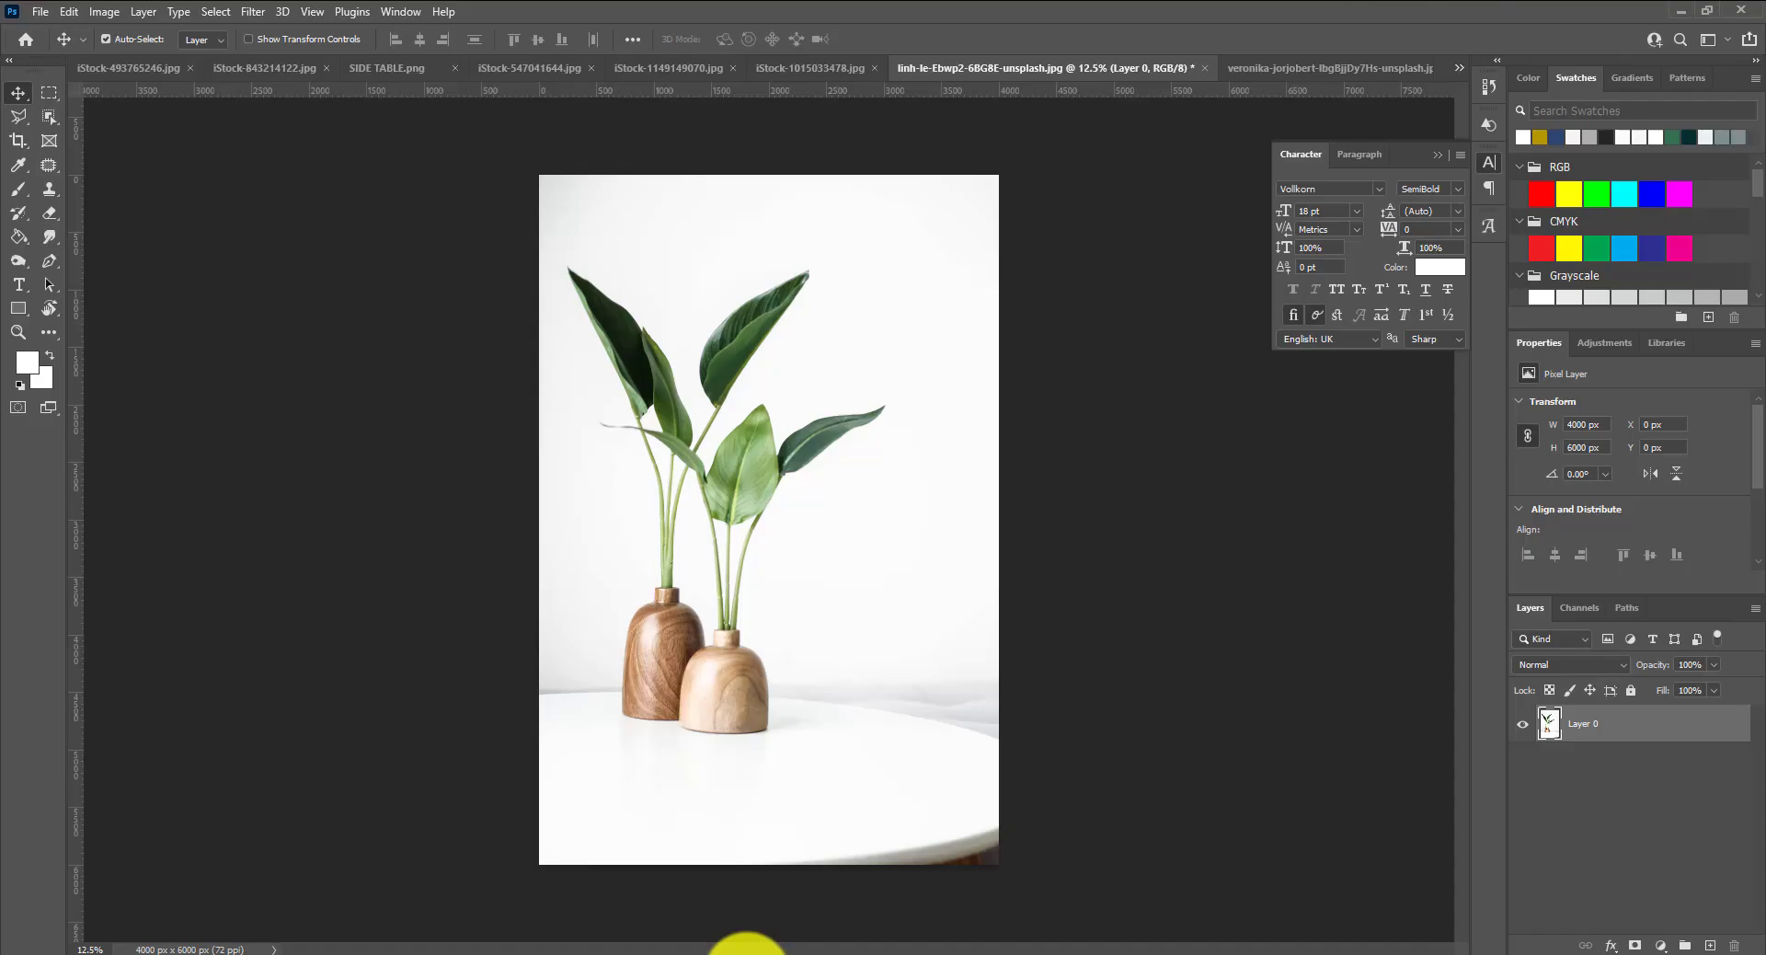
Open the stacked-pillows photo in Photoshop, glance at Image > Adjustments, and pick Object Selection
{"action": "left_click", "coordinate": [745, 947]}
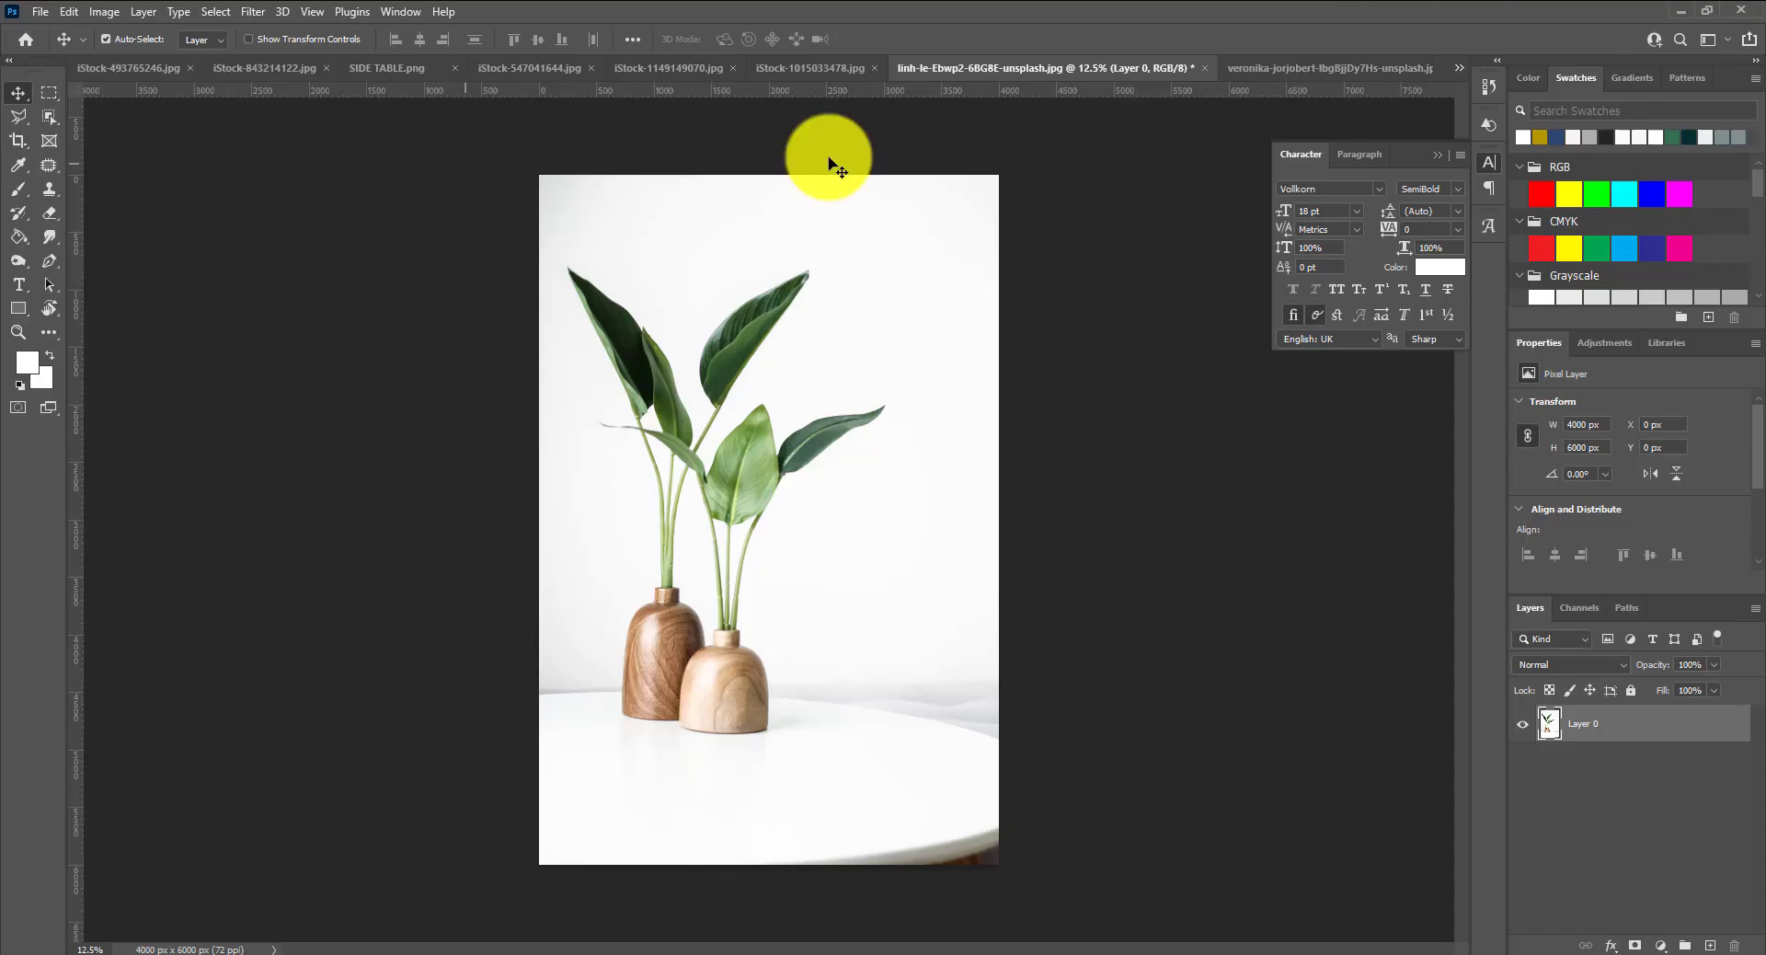
{"action": "left_click", "coordinate": [1264, 70]}
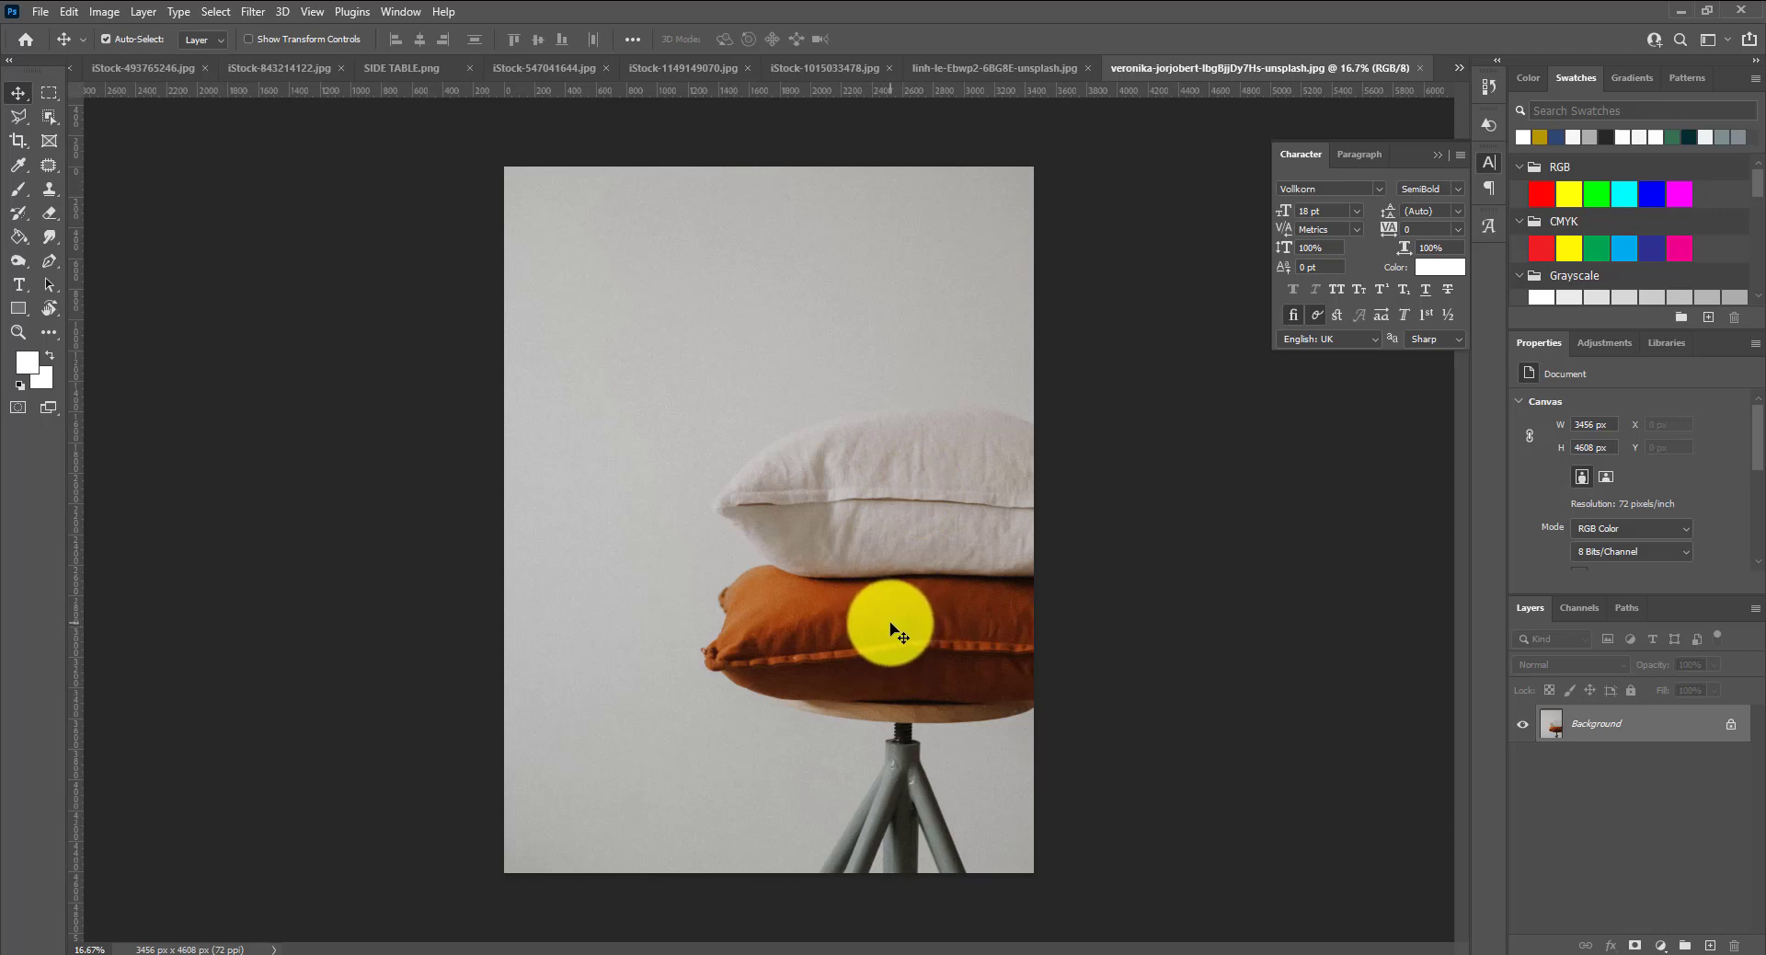
{"action": "left_click", "coordinate": [103, 13]}
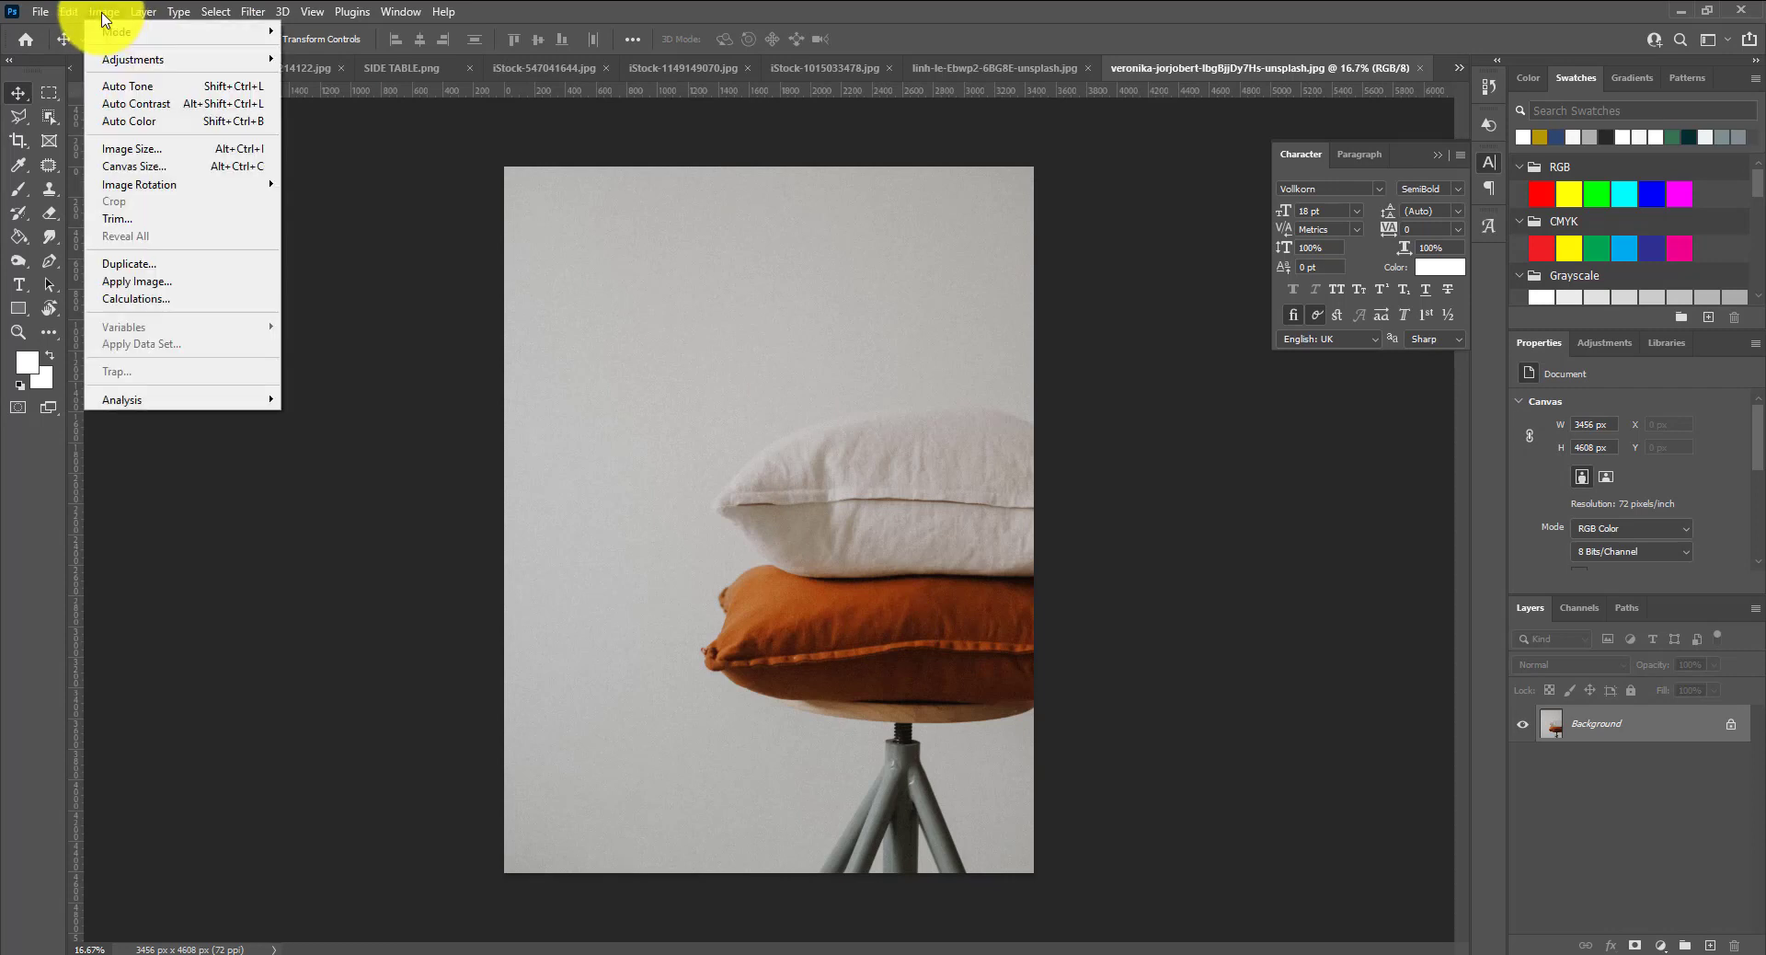
{"action": "mouse_move", "coordinate": [131, 68]}
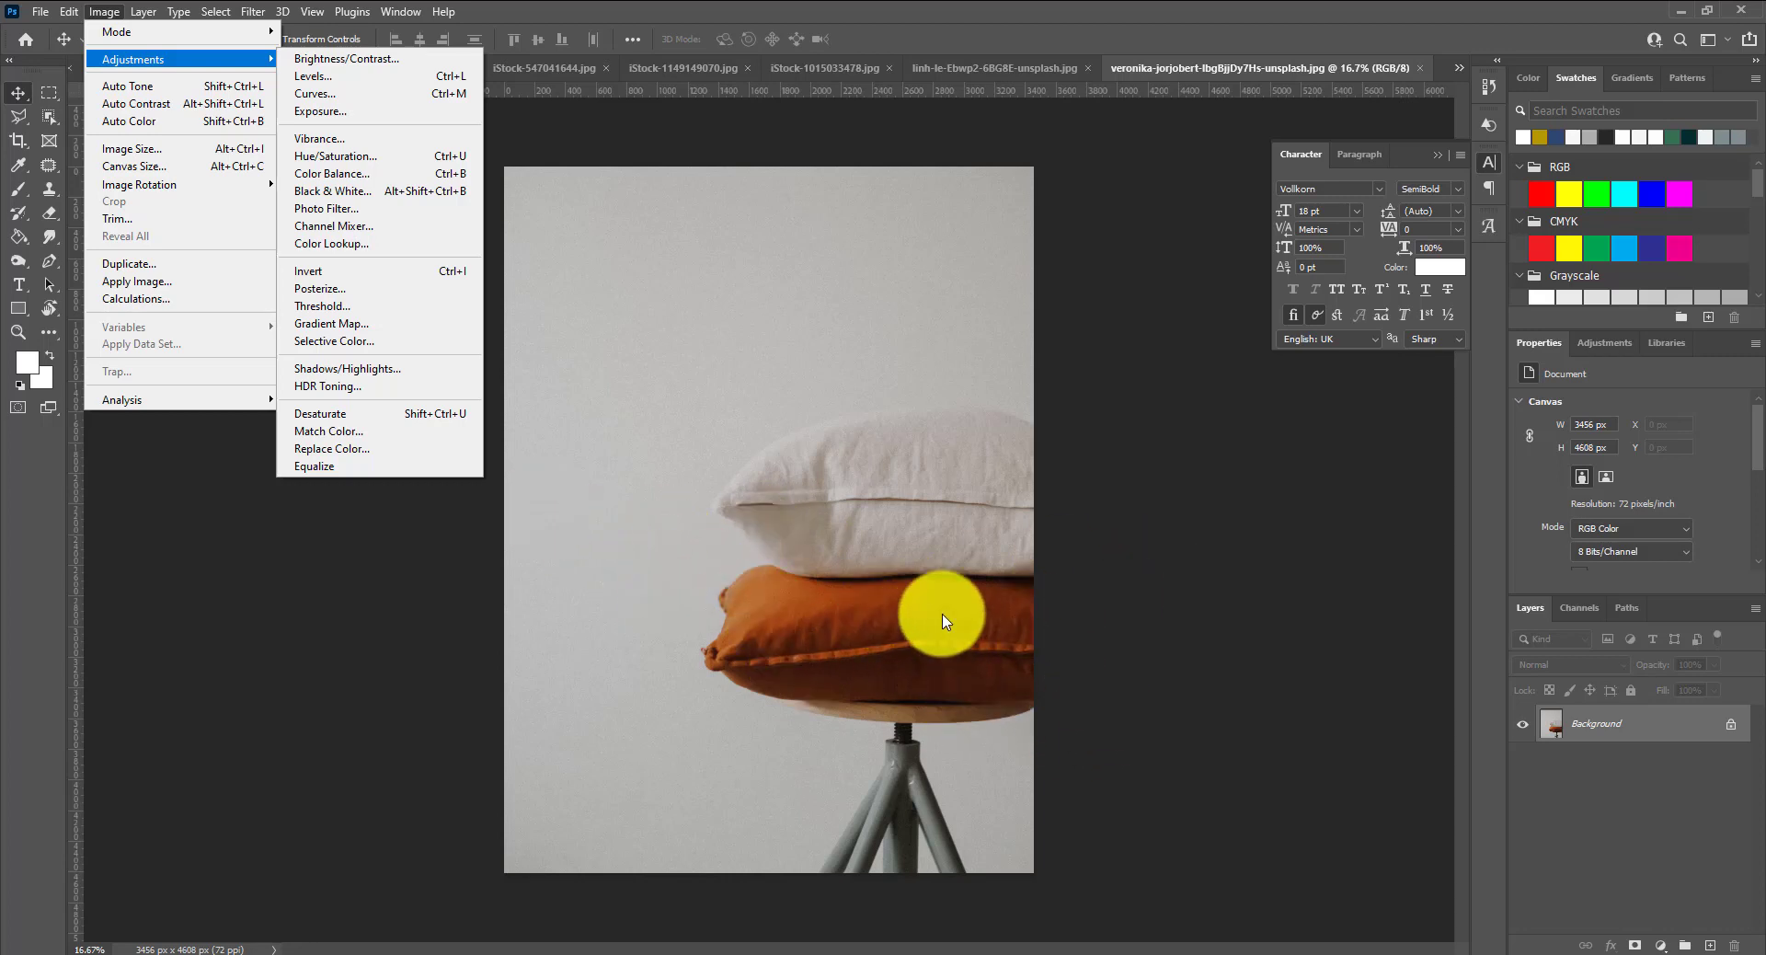
{"action": "key", "text": "Escape"}
{"action": "key", "text": "Escape"}
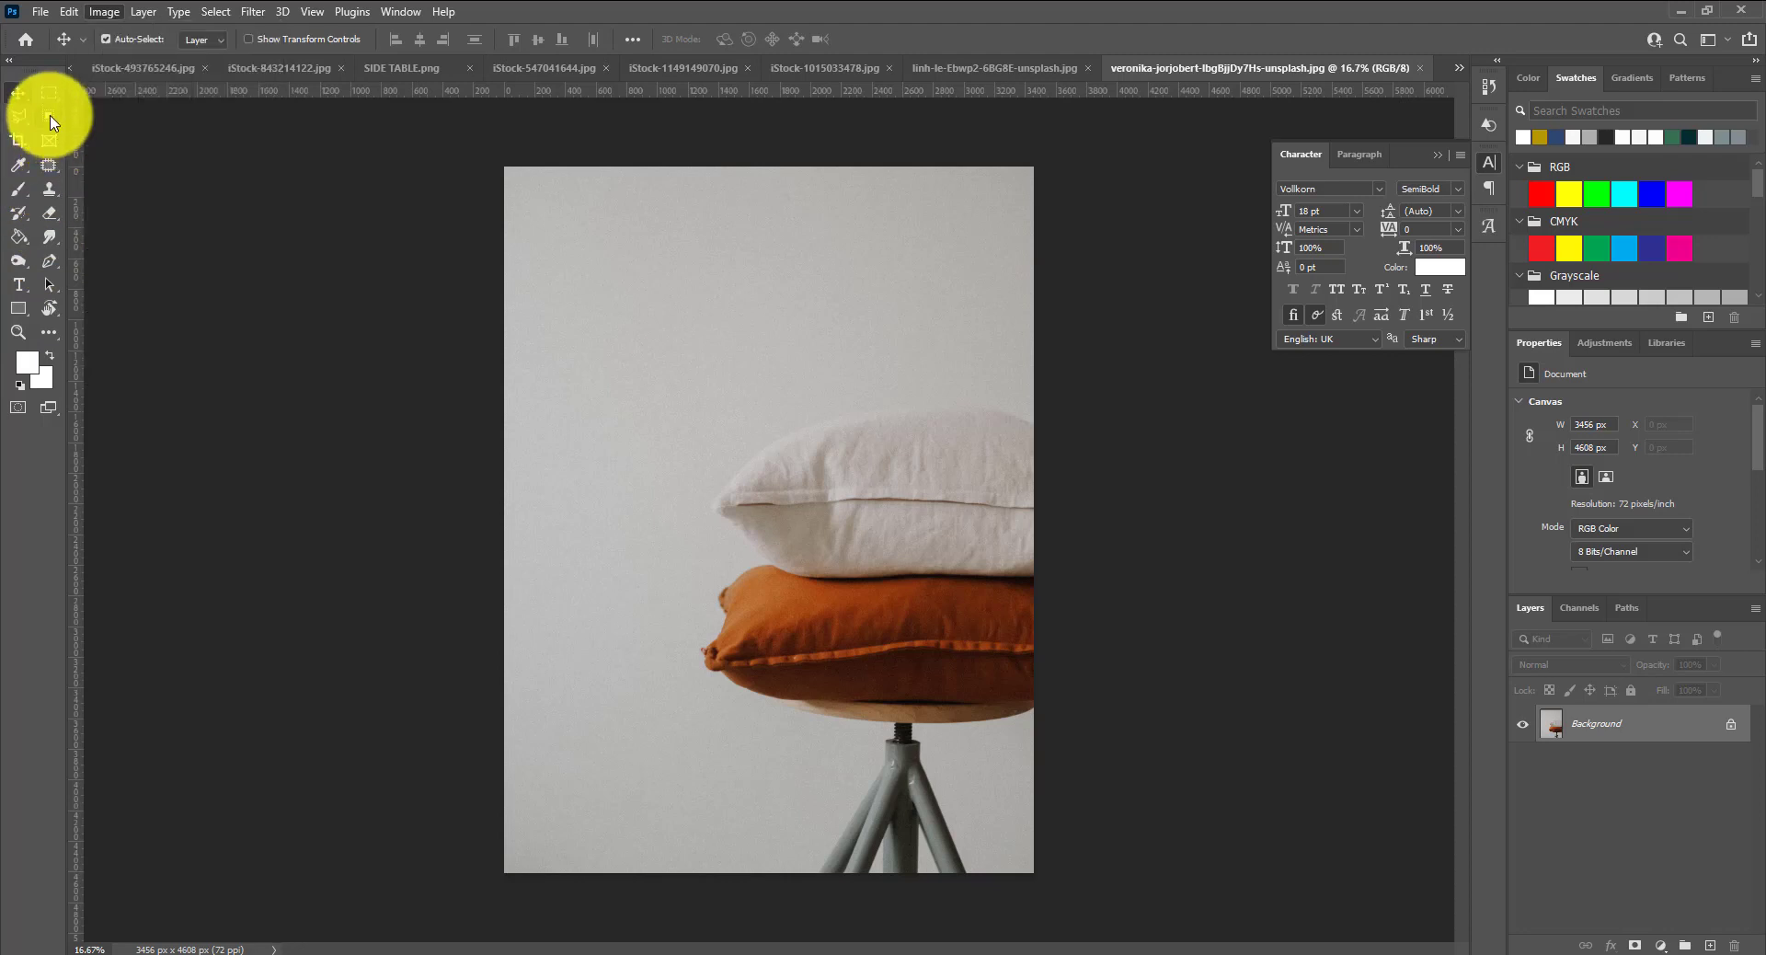
{"action": "left_click", "coordinate": [51, 120]}
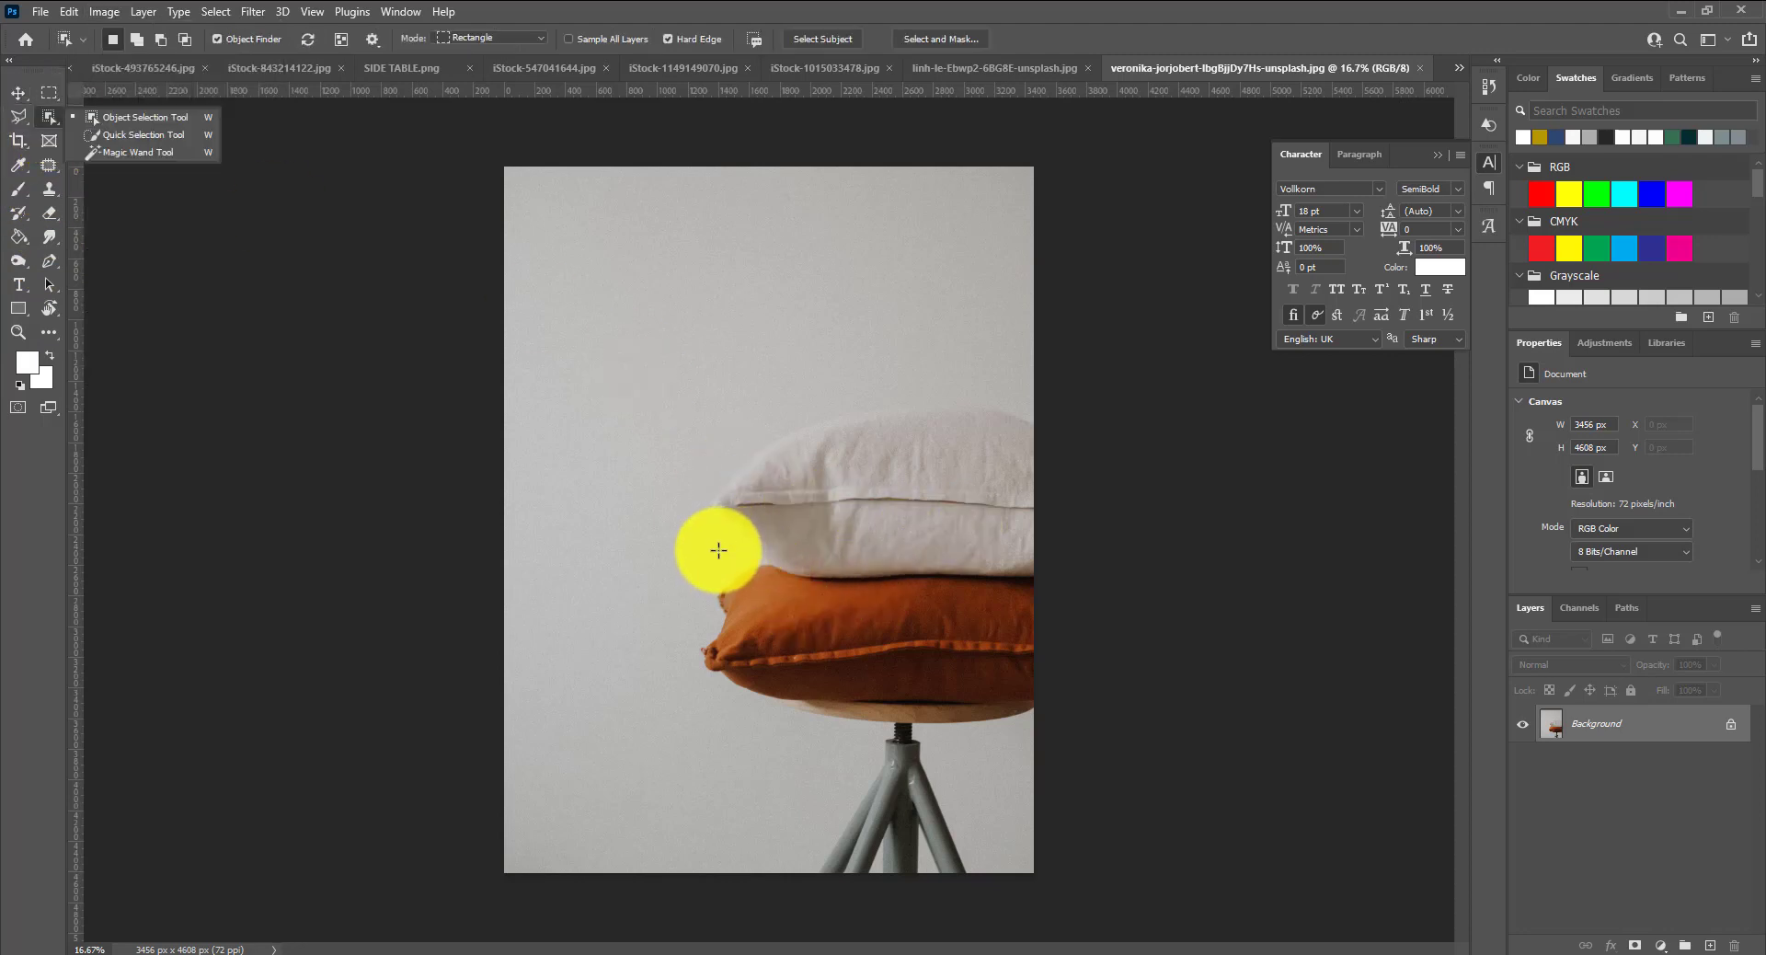
Select the orange pillow, then Alt-paint with Quick Selection to subtract the wooden stool top
{"action": "left_click_drag", "start_coordinate": [681, 549], "coordinate": [1092, 701]}
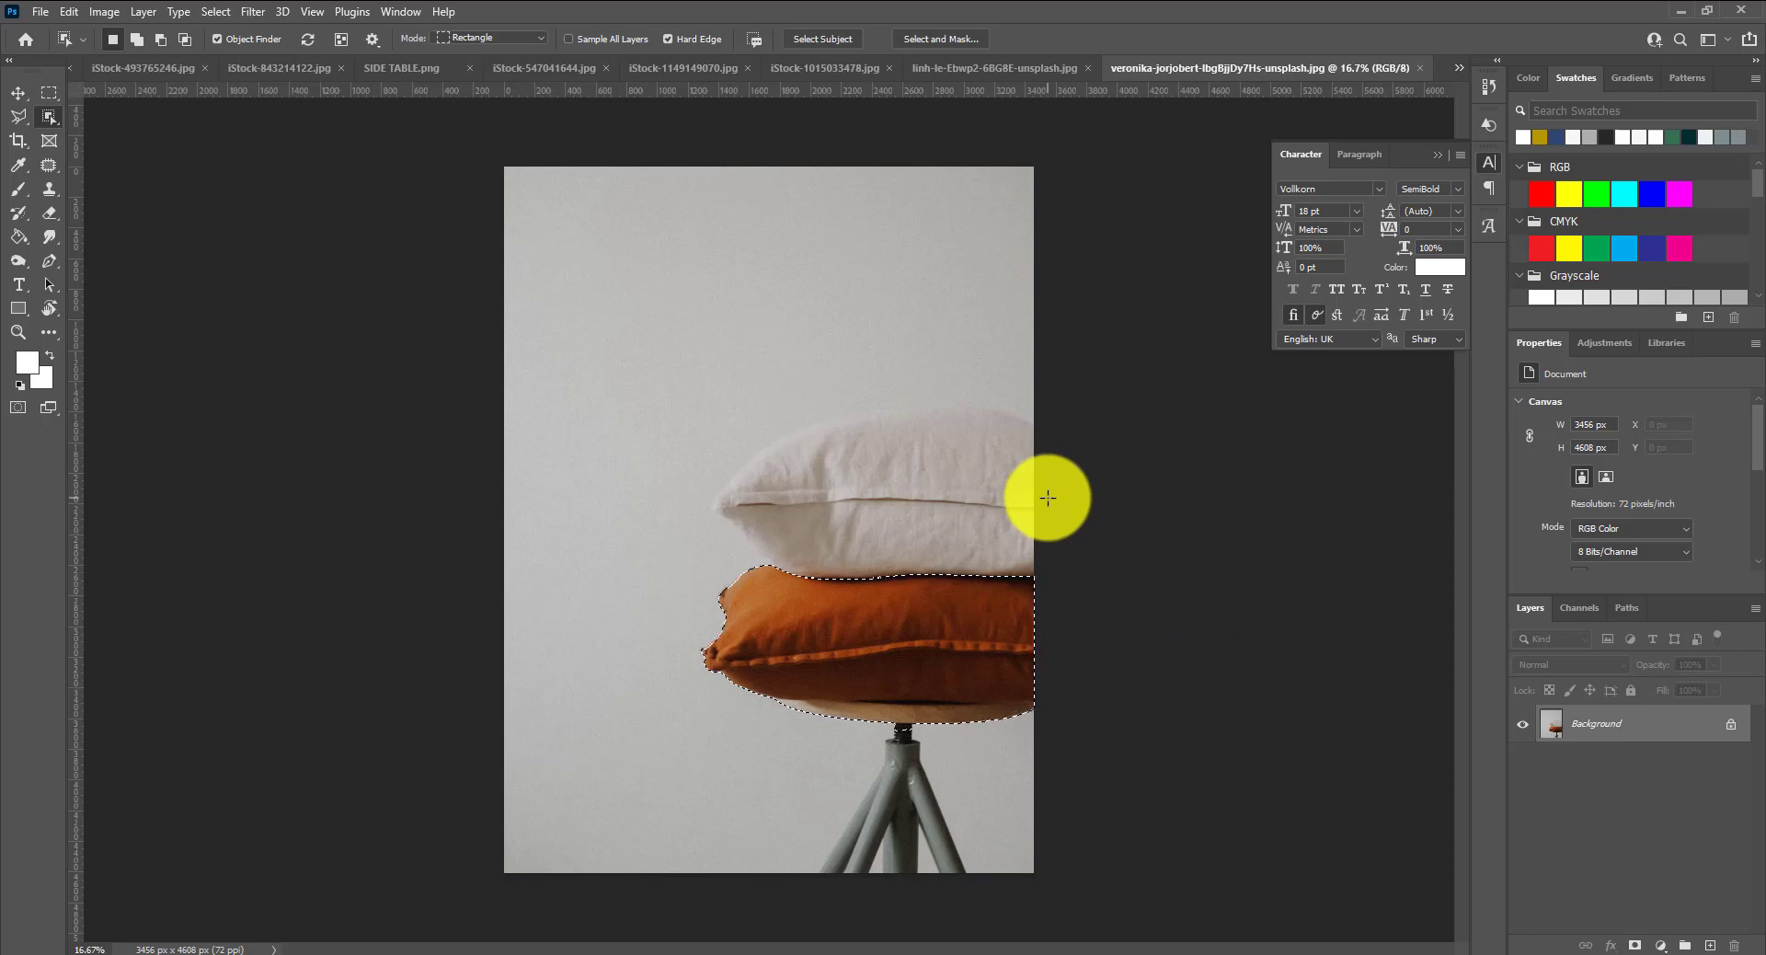
{"action": "key", "text": "ctrl+minus"}
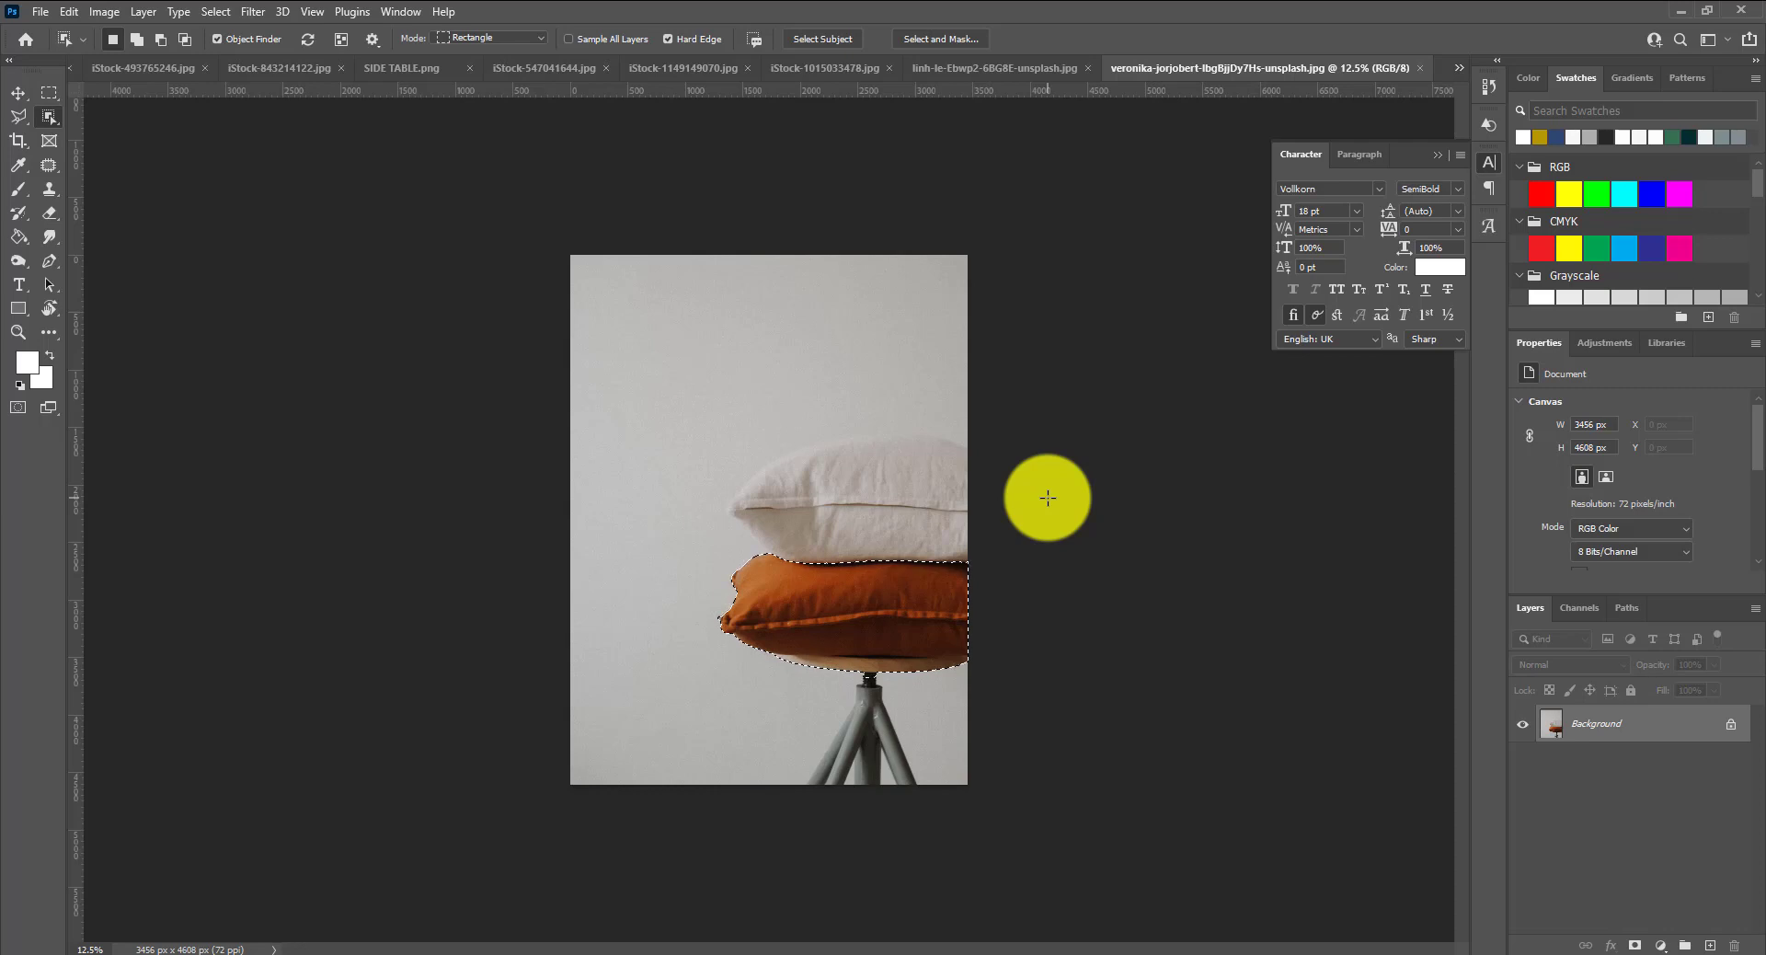
{"action": "key", "text": "ctrl+plus"}
{"action": "key", "text": "ctrl+plus"}
{"action": "key", "text": "ctrl+plus"}
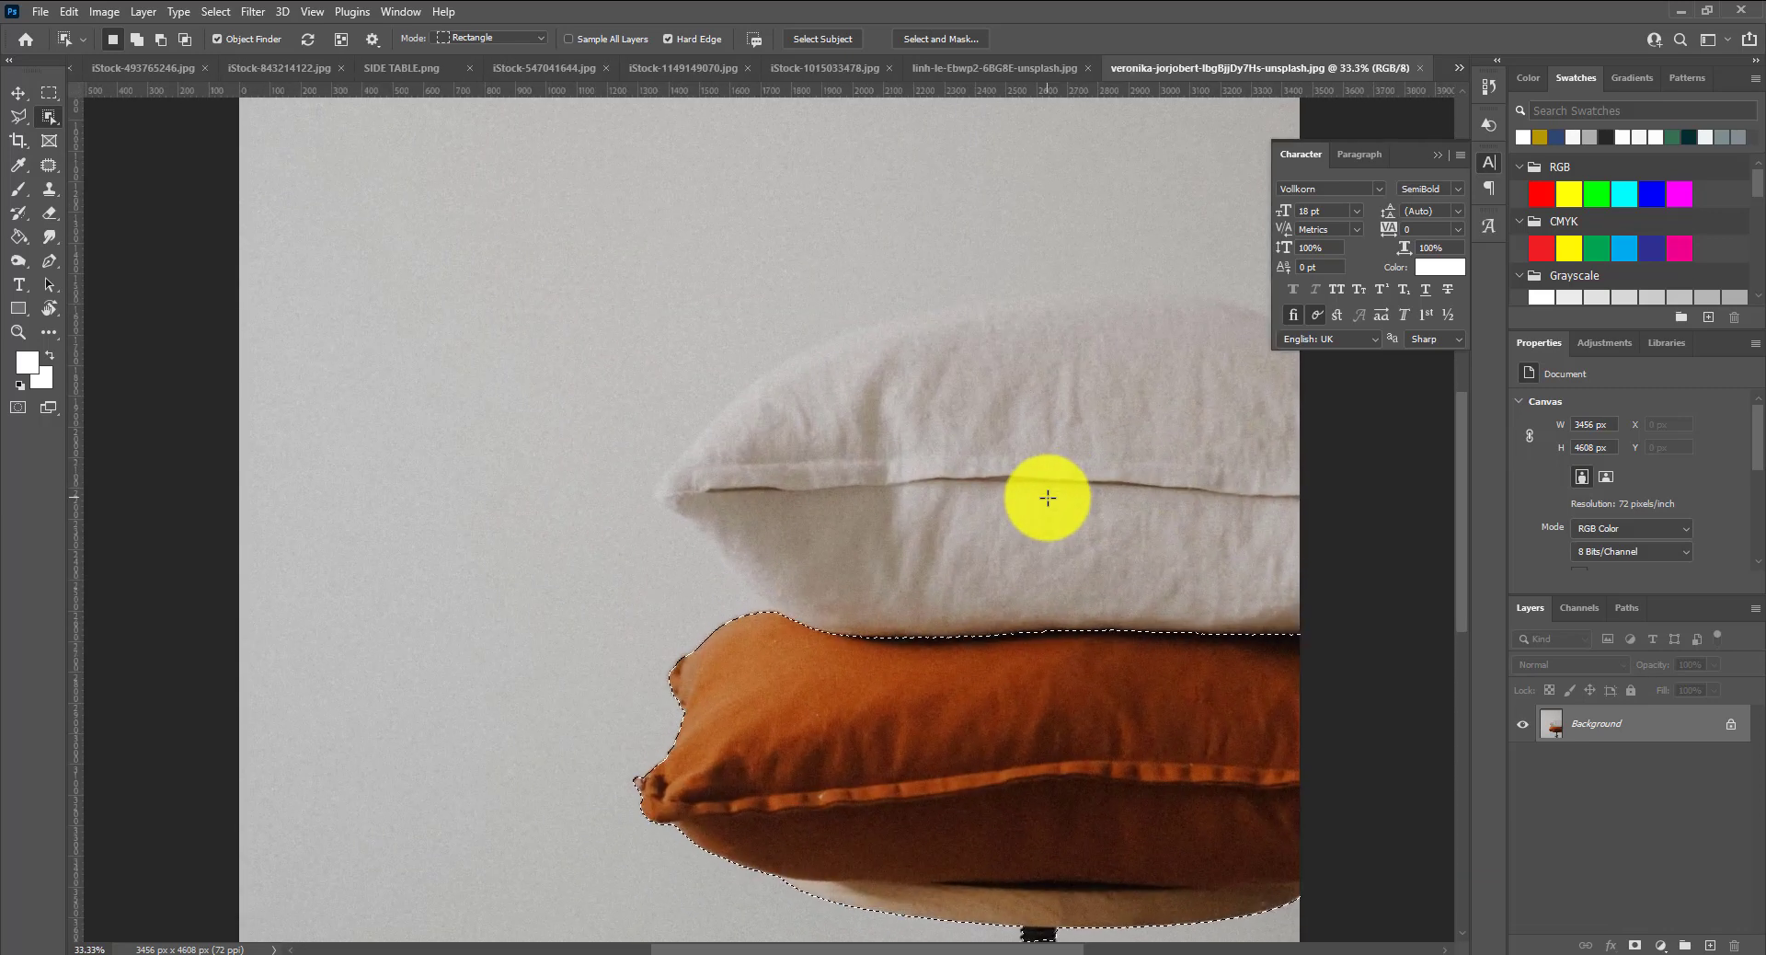
{"action": "scroll", "coordinate": [887, 637], "scroll_direction": "down", "scroll_amount": 3}
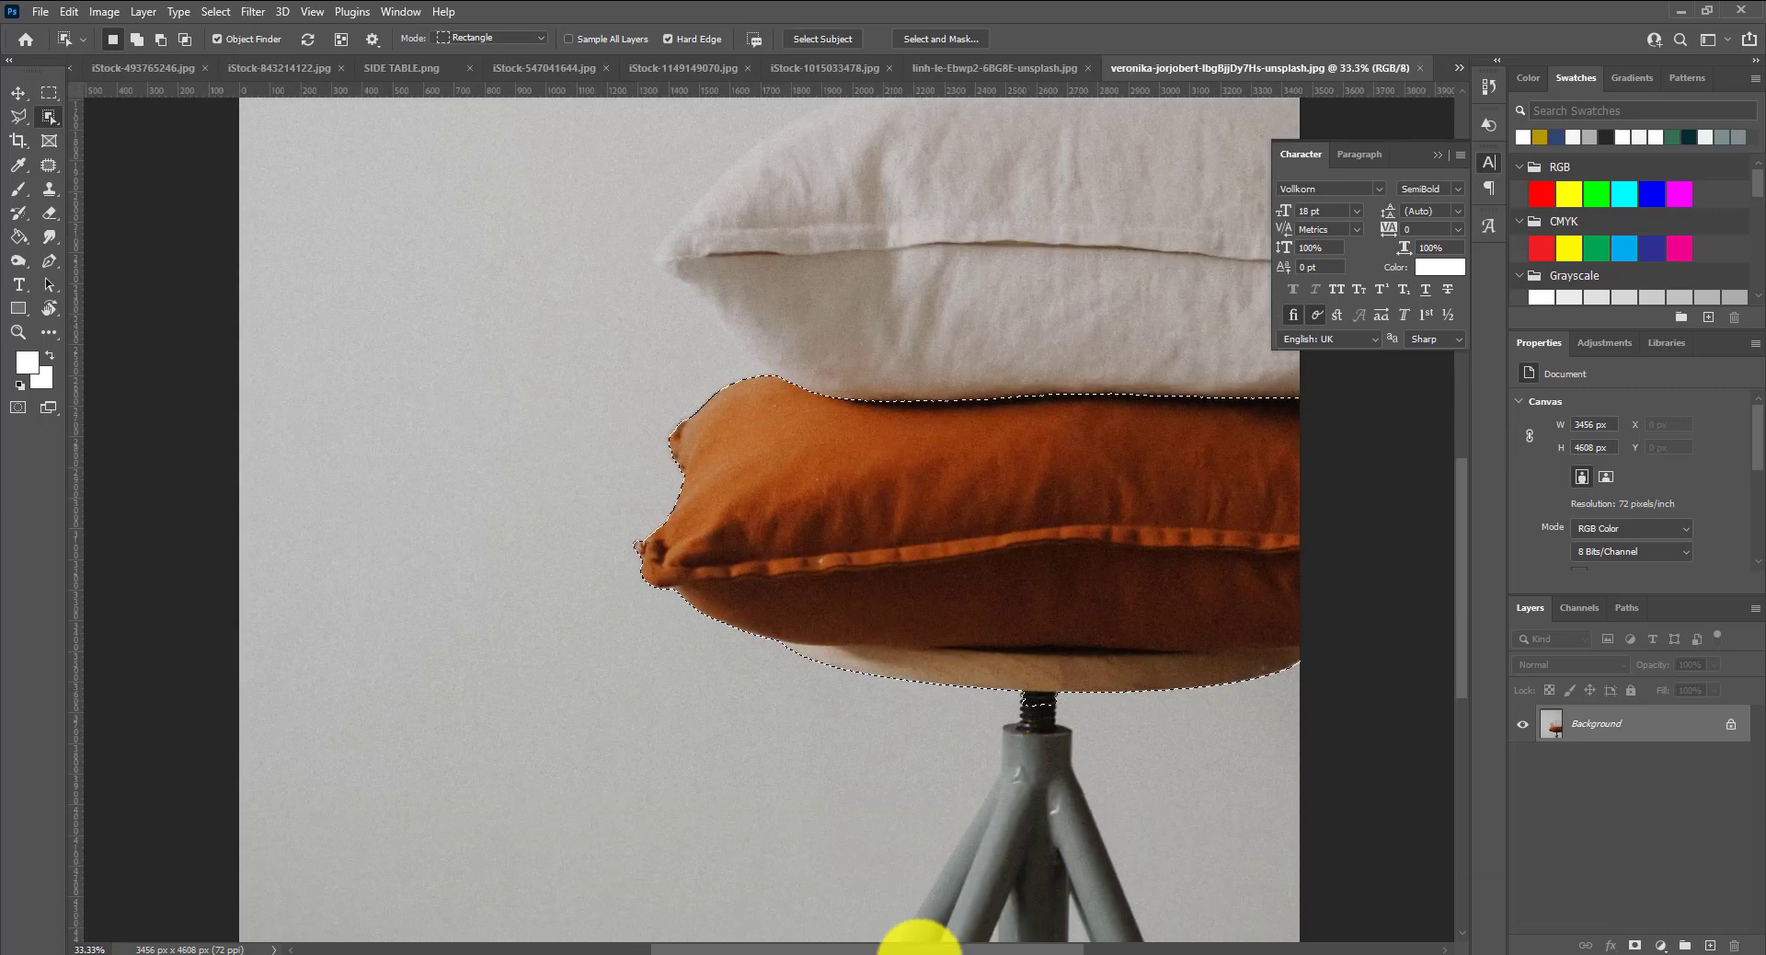
{"action": "left_click_drag", "start_coordinate": [932, 948], "coordinate": [1052, 948]}
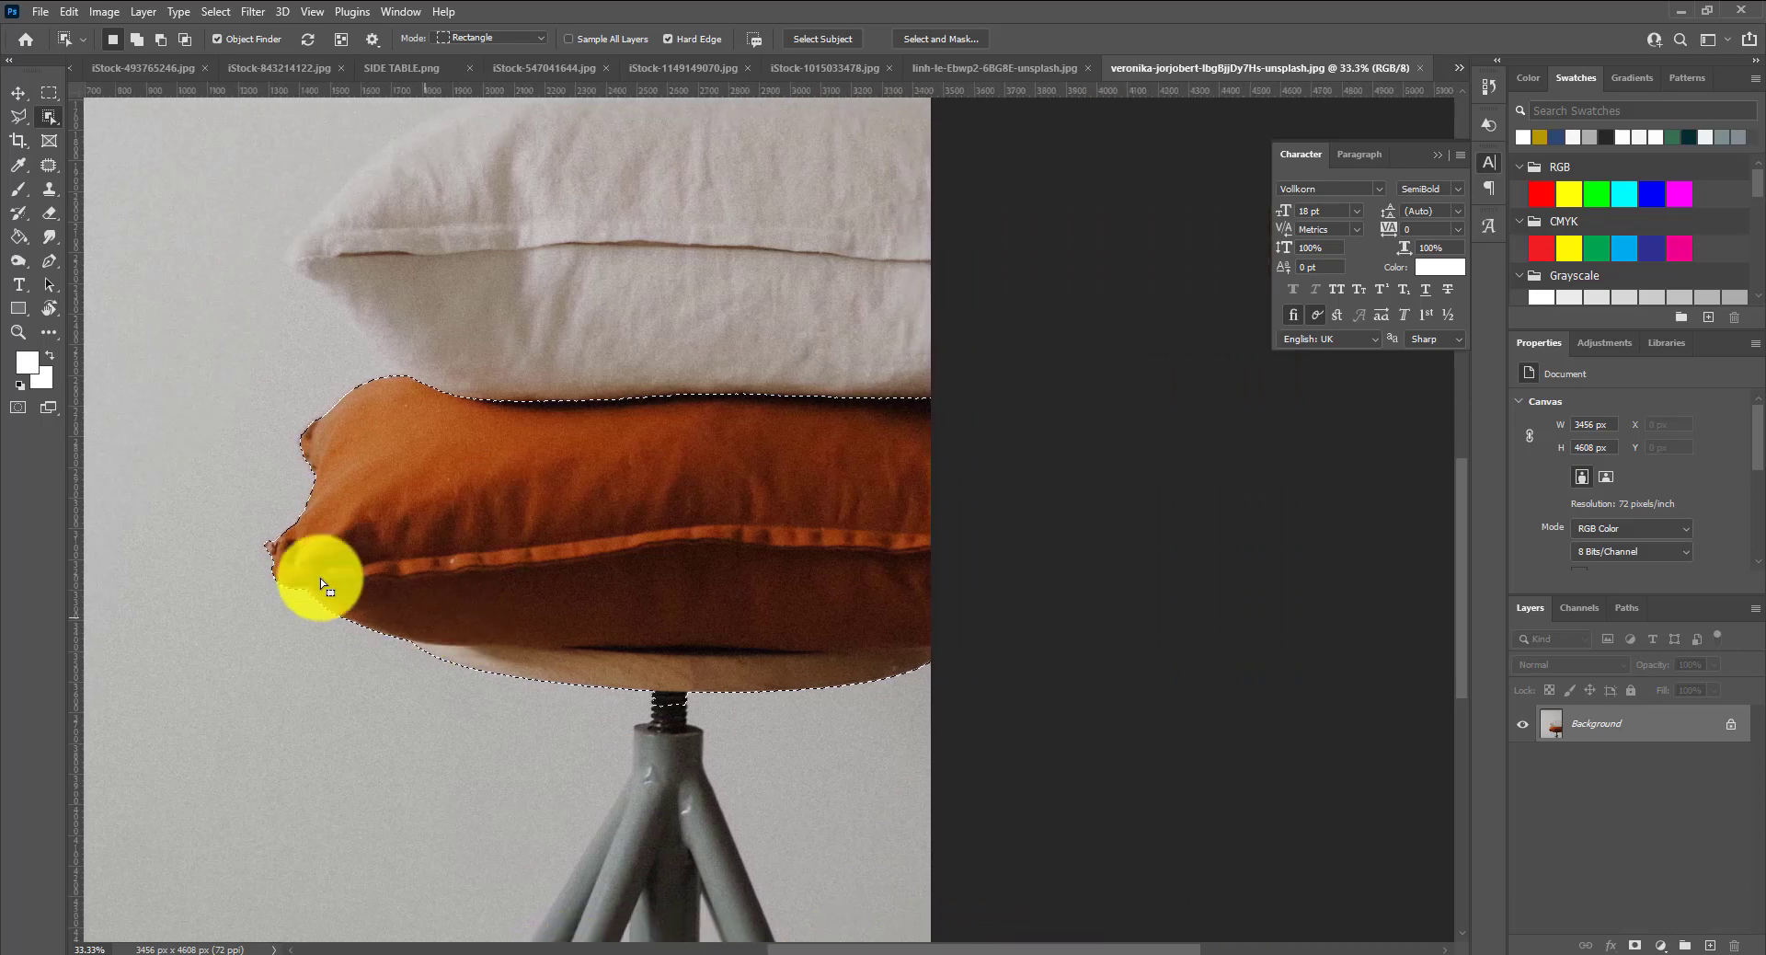
{"action": "right_click", "coordinate": [49, 116]}
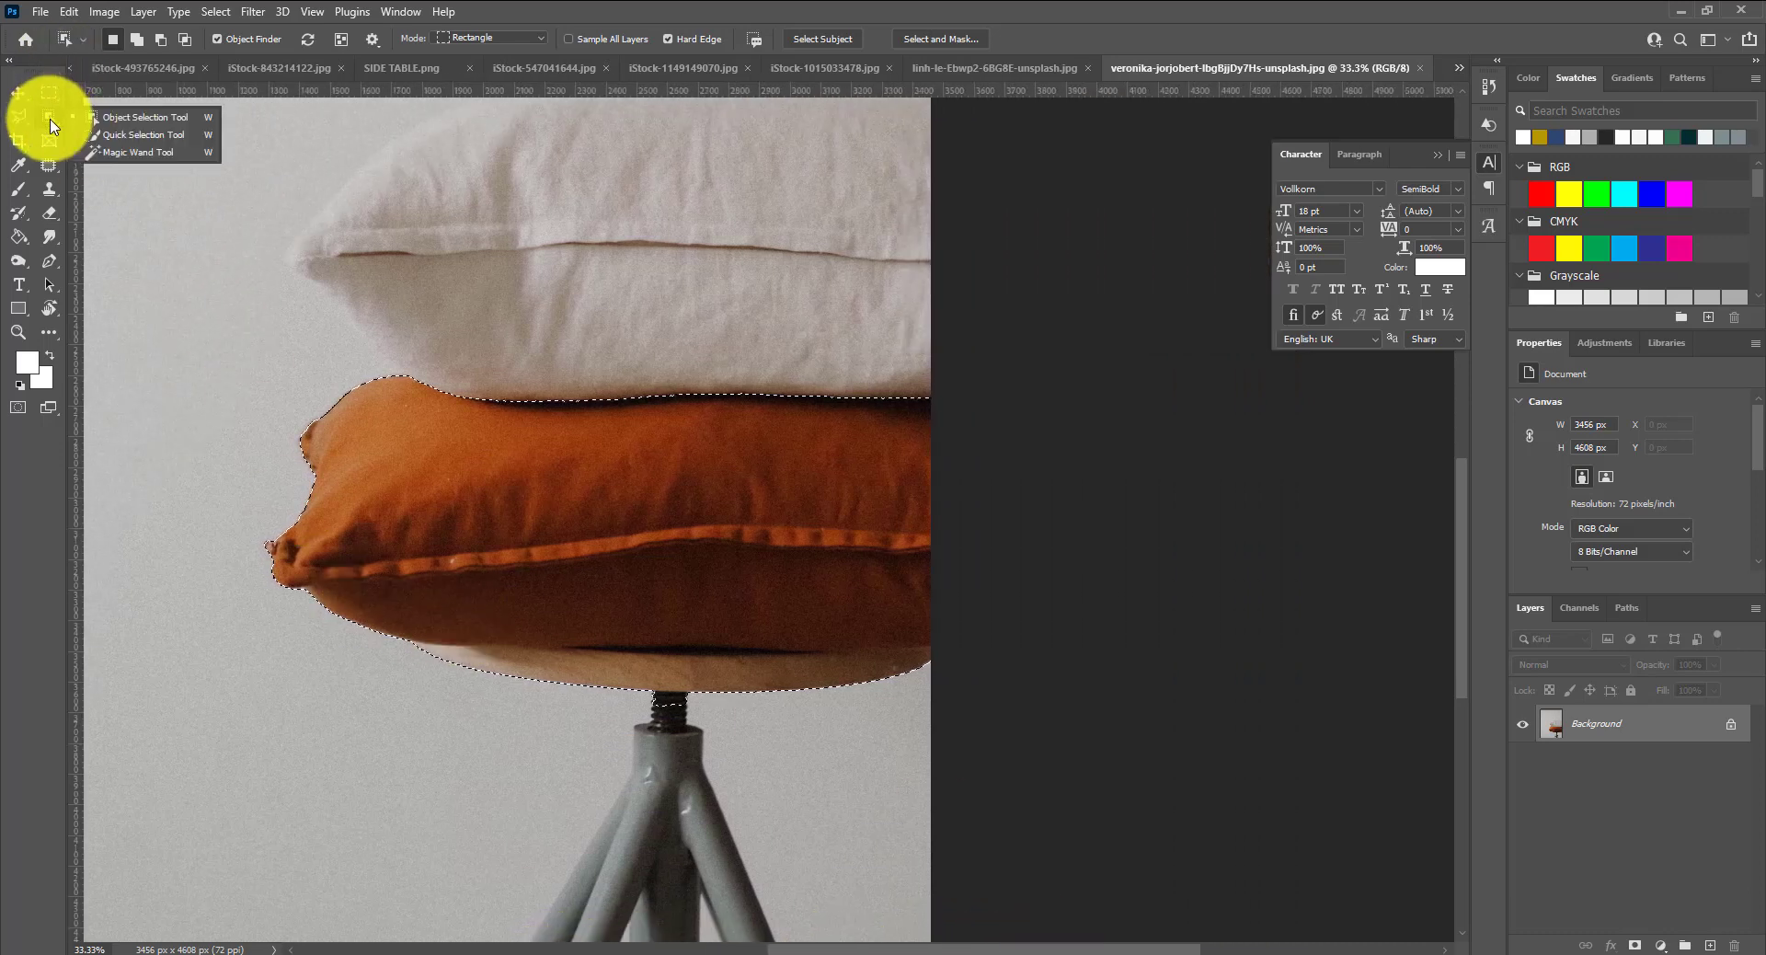
{"action": "left_click", "coordinate": [106, 143]}
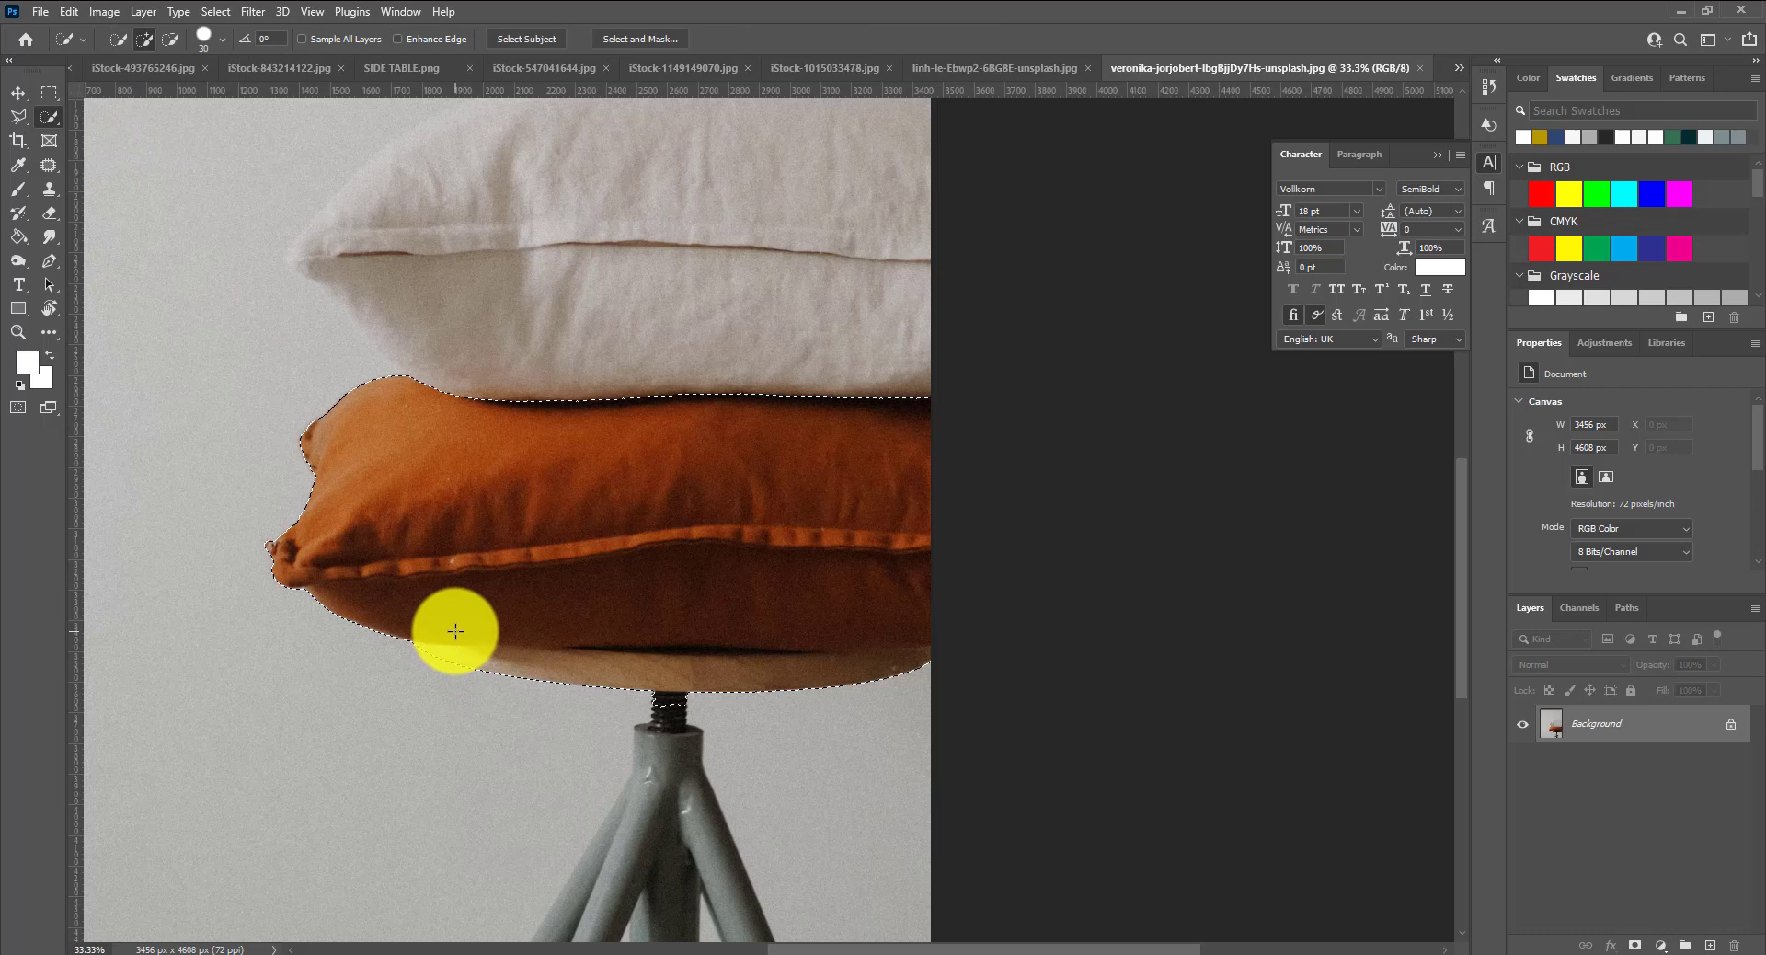
{"action": "key", "text": "alt"}
{"action": "mouse_move", "coordinate": [426, 661]}
{"action": "left_mouse_down"}
{"action": "mouse_move", "coordinate": [761, 678]}
{"action": "mouse_move", "coordinate": [926, 662]}
{"action": "left_mouse_up"}
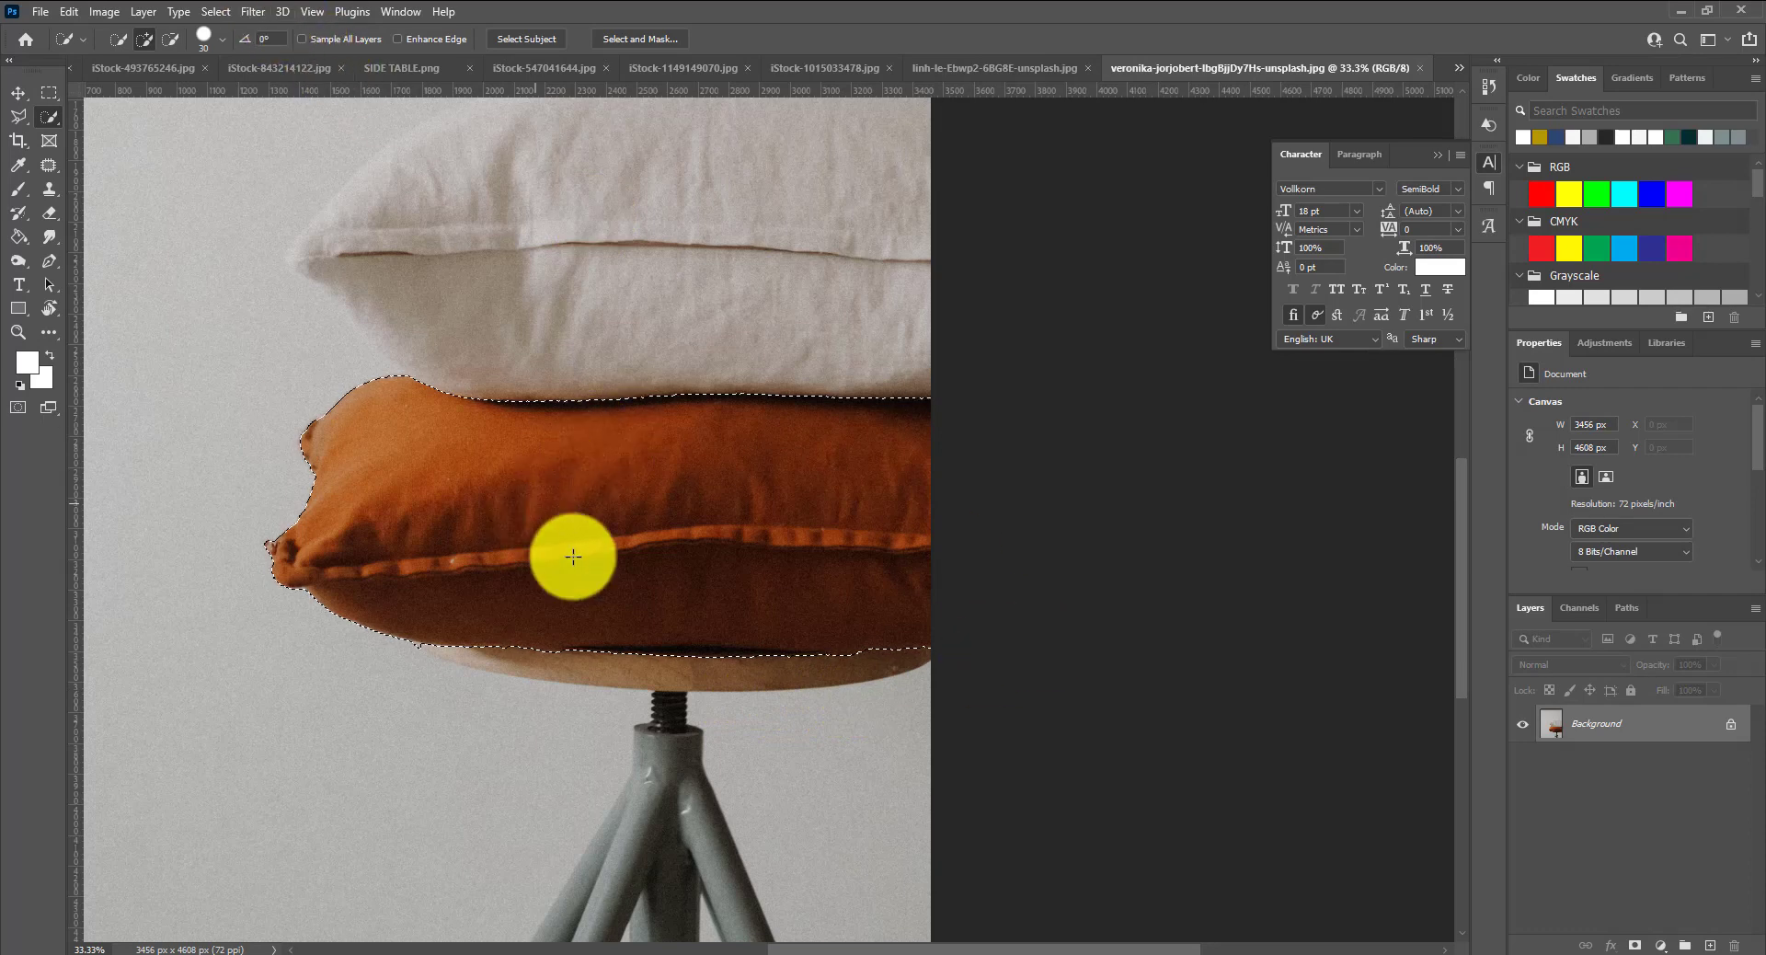
{"action": "left_click", "coordinate": [104, 12]}
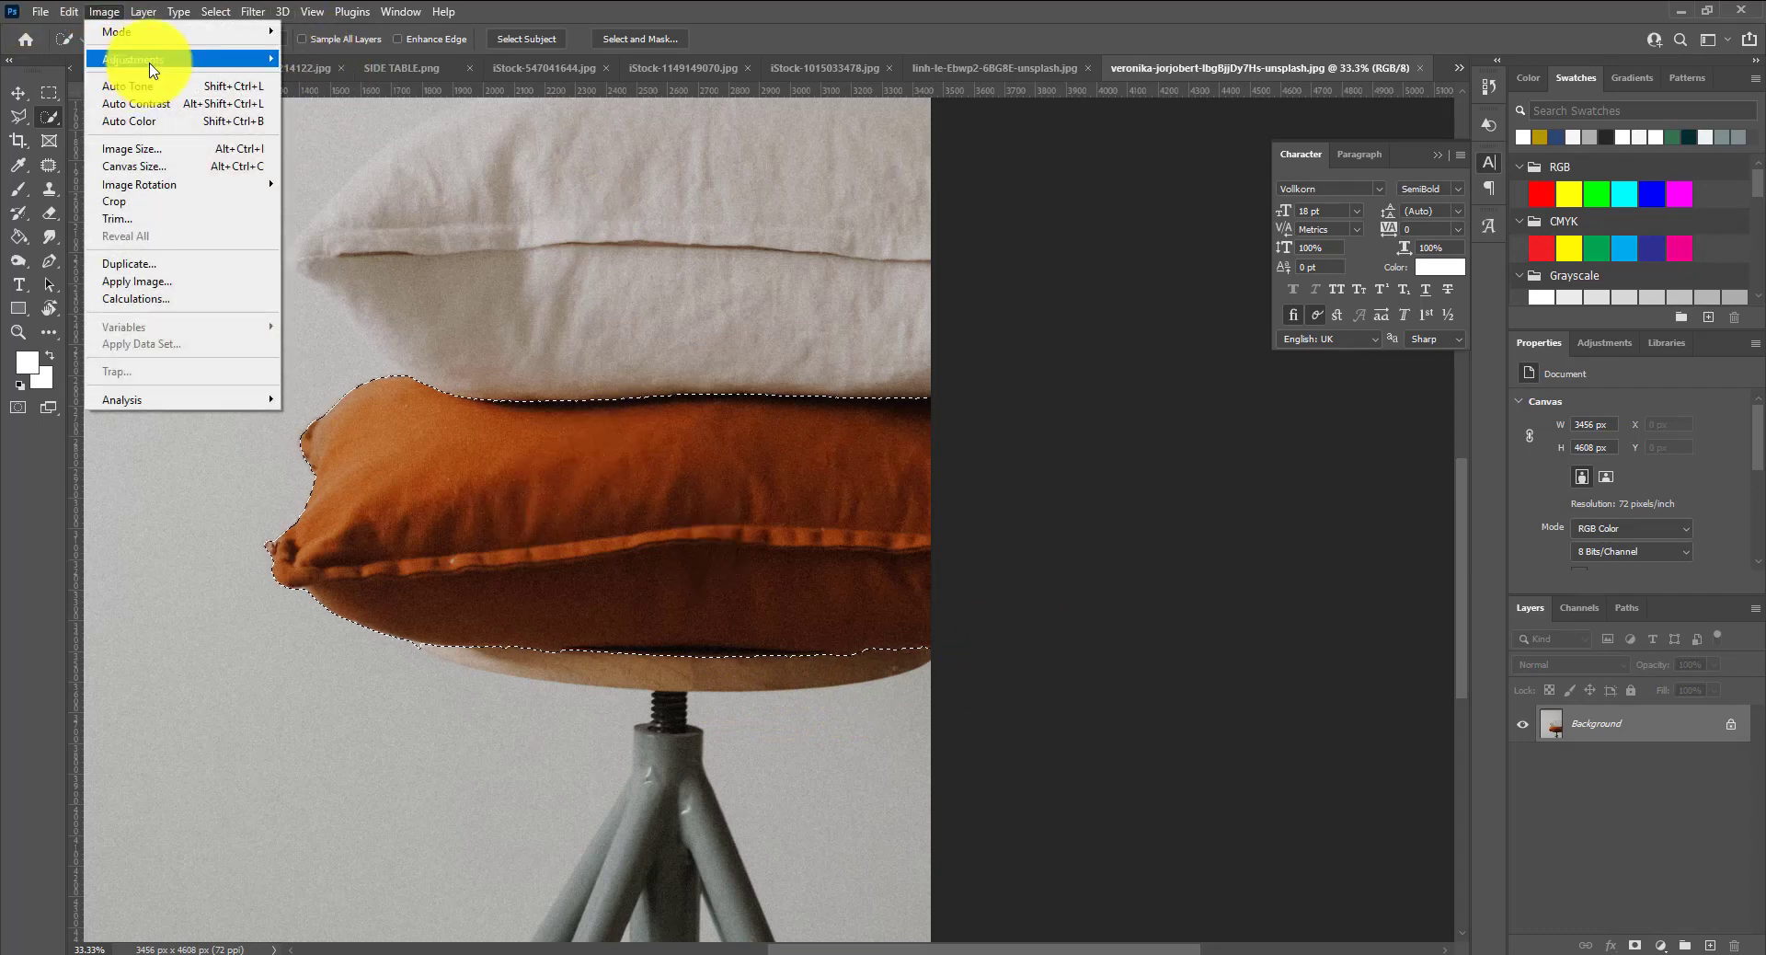
Apply Black & White with Tint at hue 189 to make the selected pillow teal
{"action": "mouse_move", "coordinate": [147, 60]}
{"action": "left_click", "coordinate": [389, 190]}
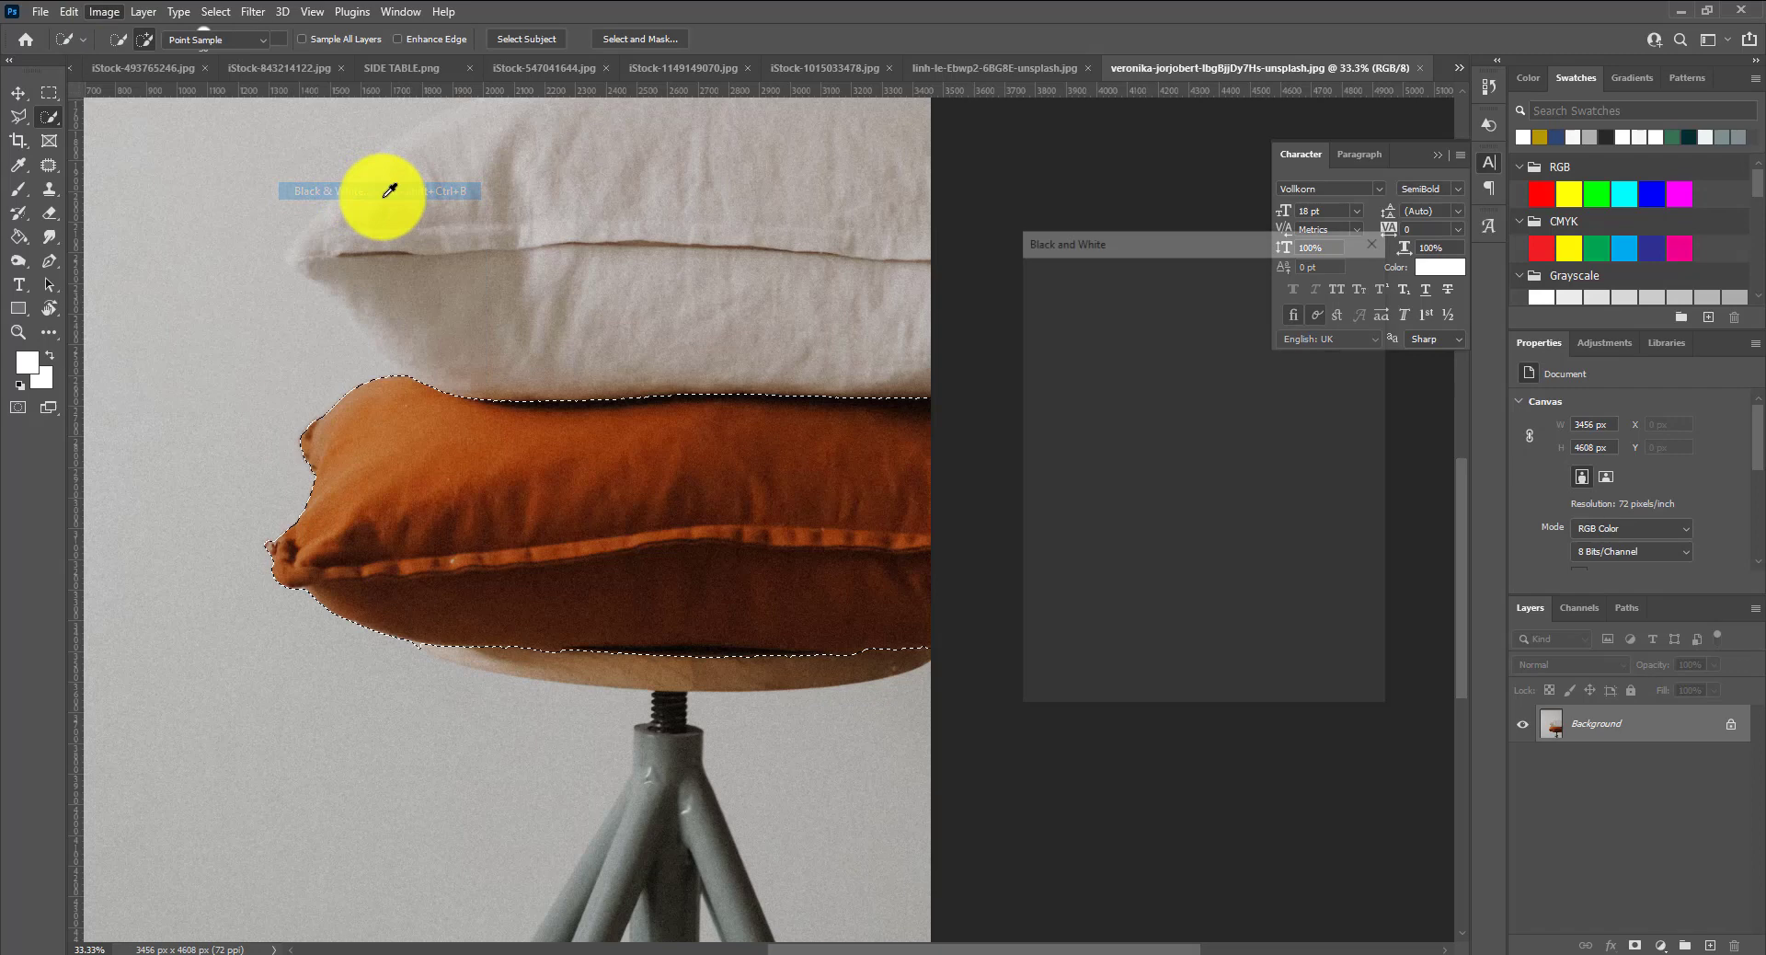
{"action": "left_click", "coordinate": [1032, 590]}
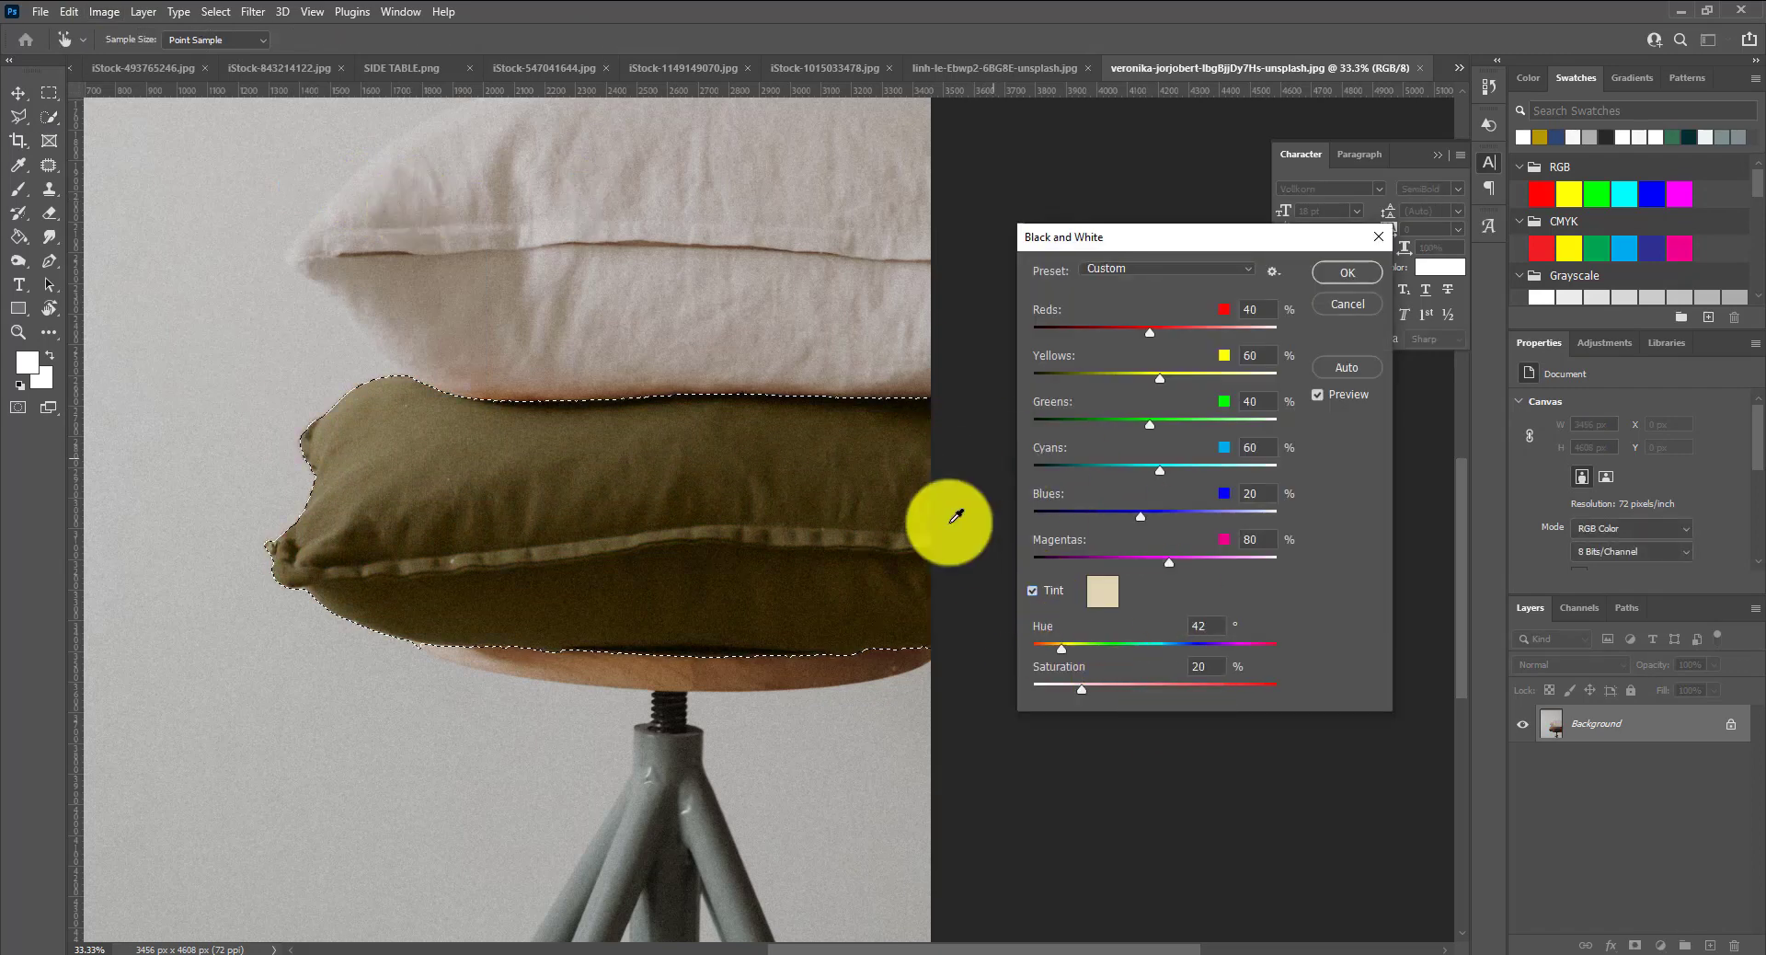
{"action": "left_click", "coordinate": [1107, 593]}
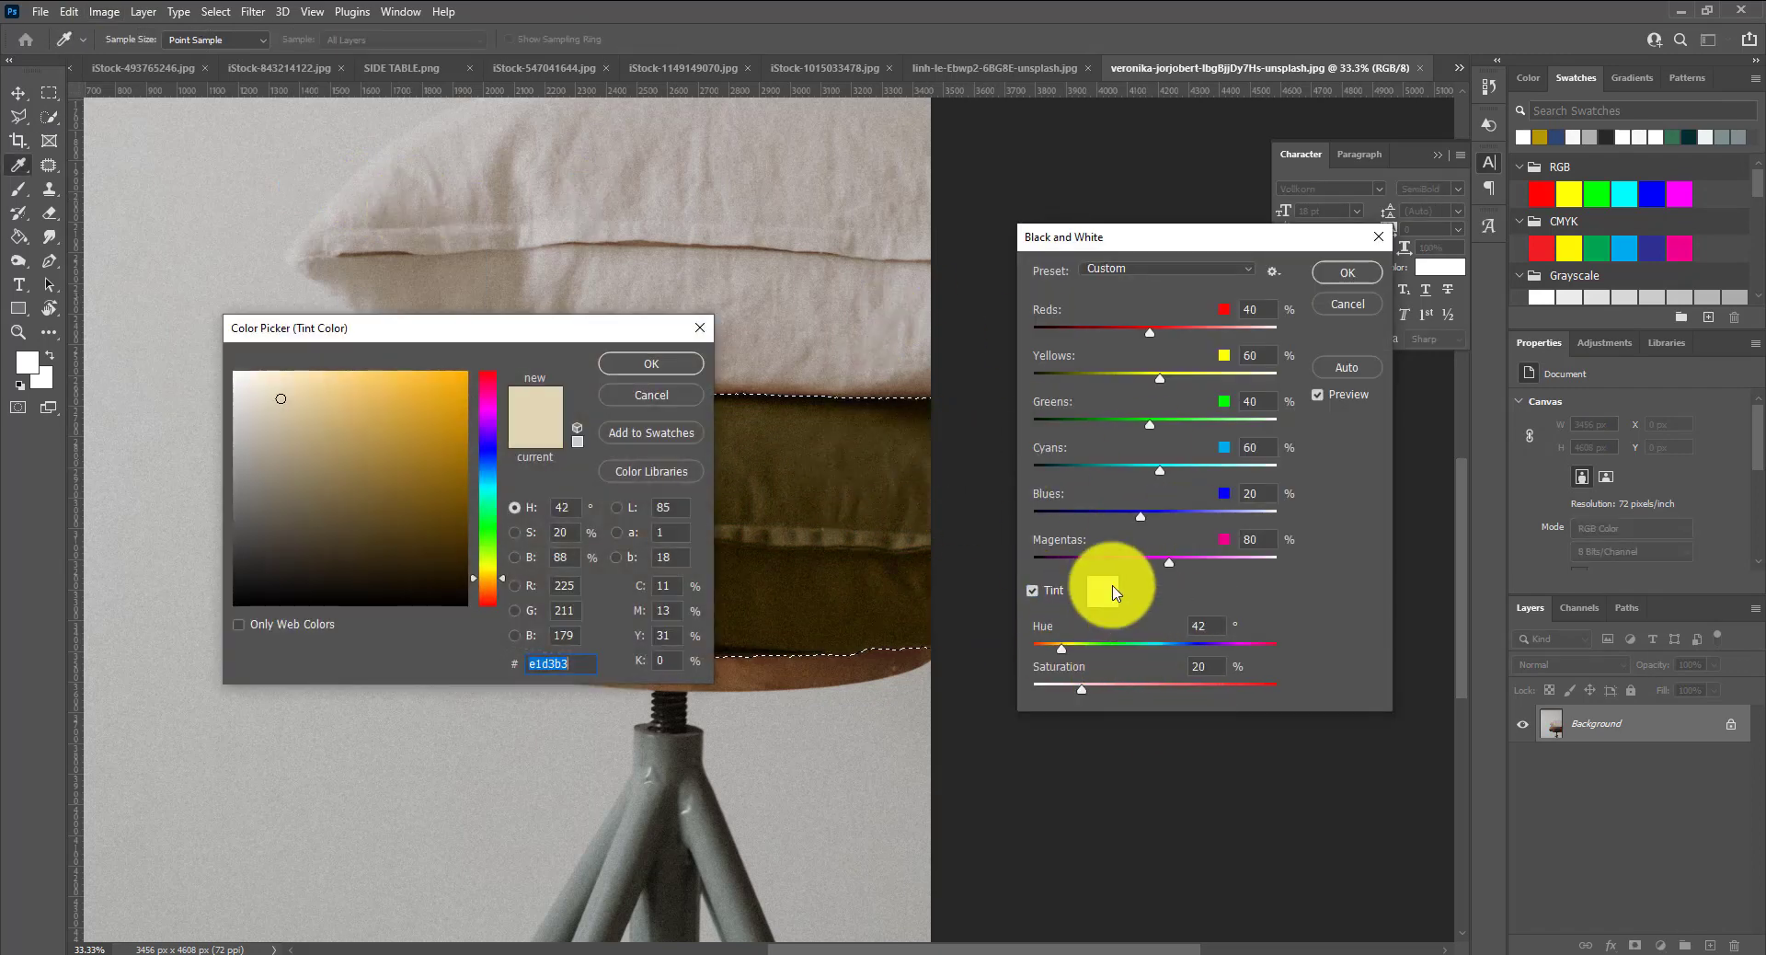
{"action": "left_click_drag", "start_coordinate": [442, 335], "coordinate": [1257, 254]}
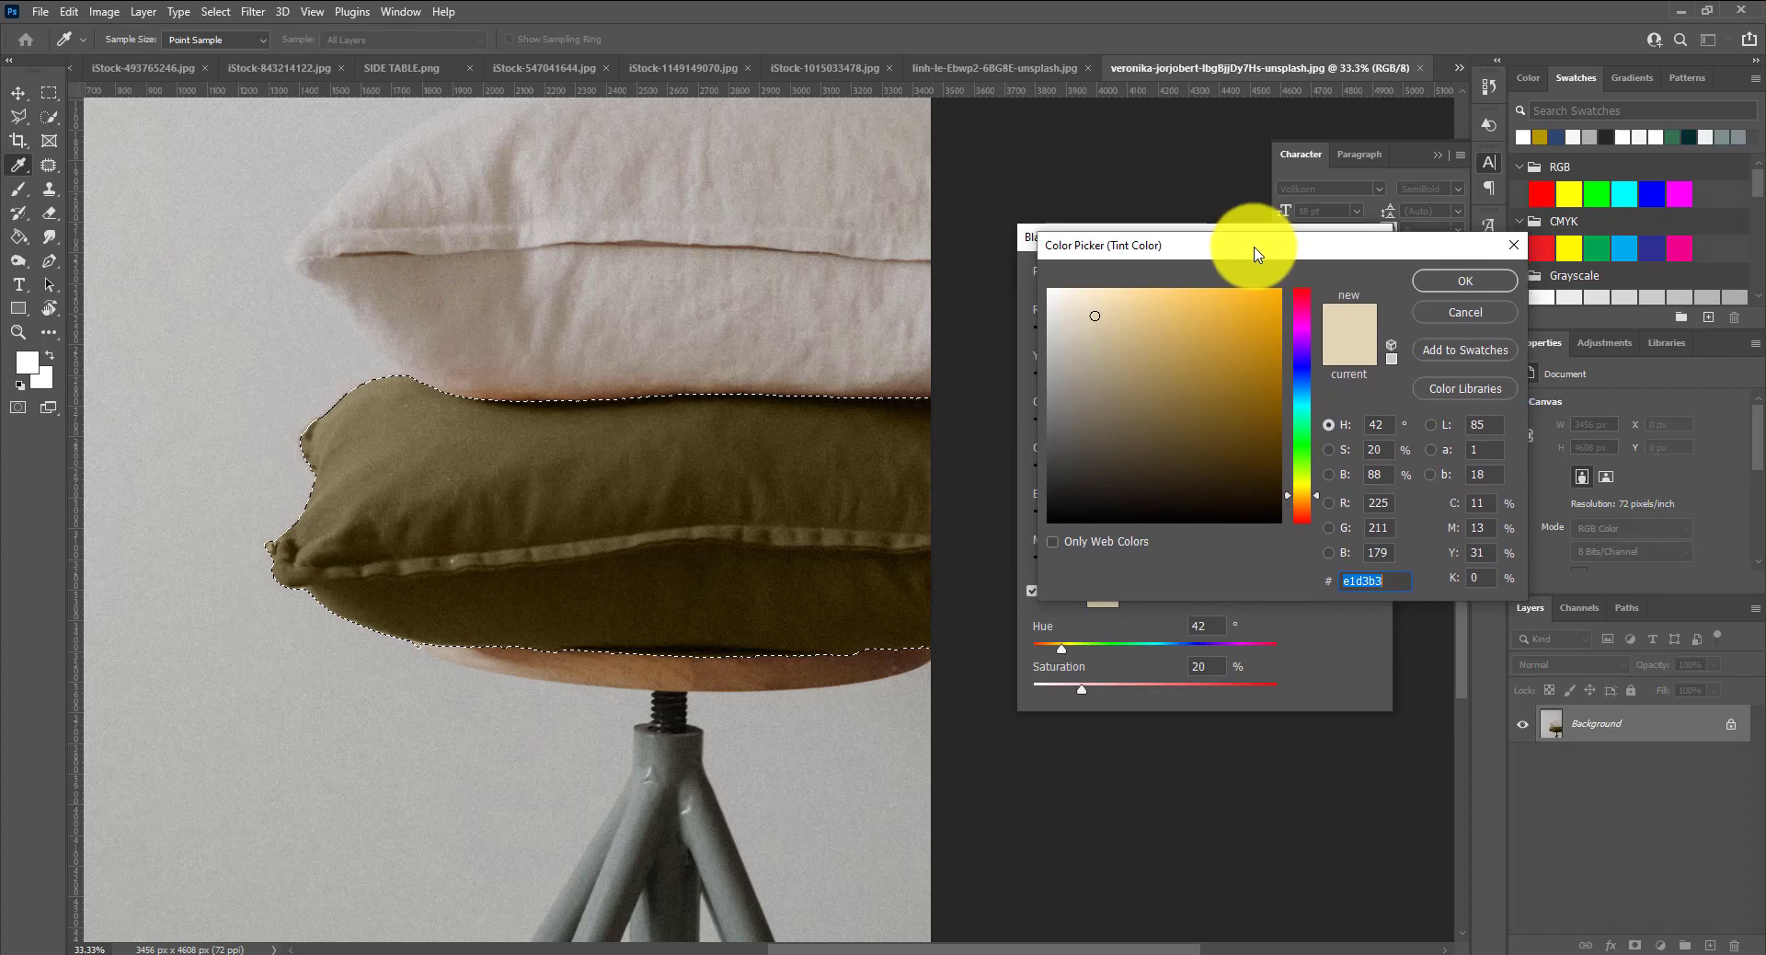
{"action": "left_click", "coordinate": [1310, 384]}
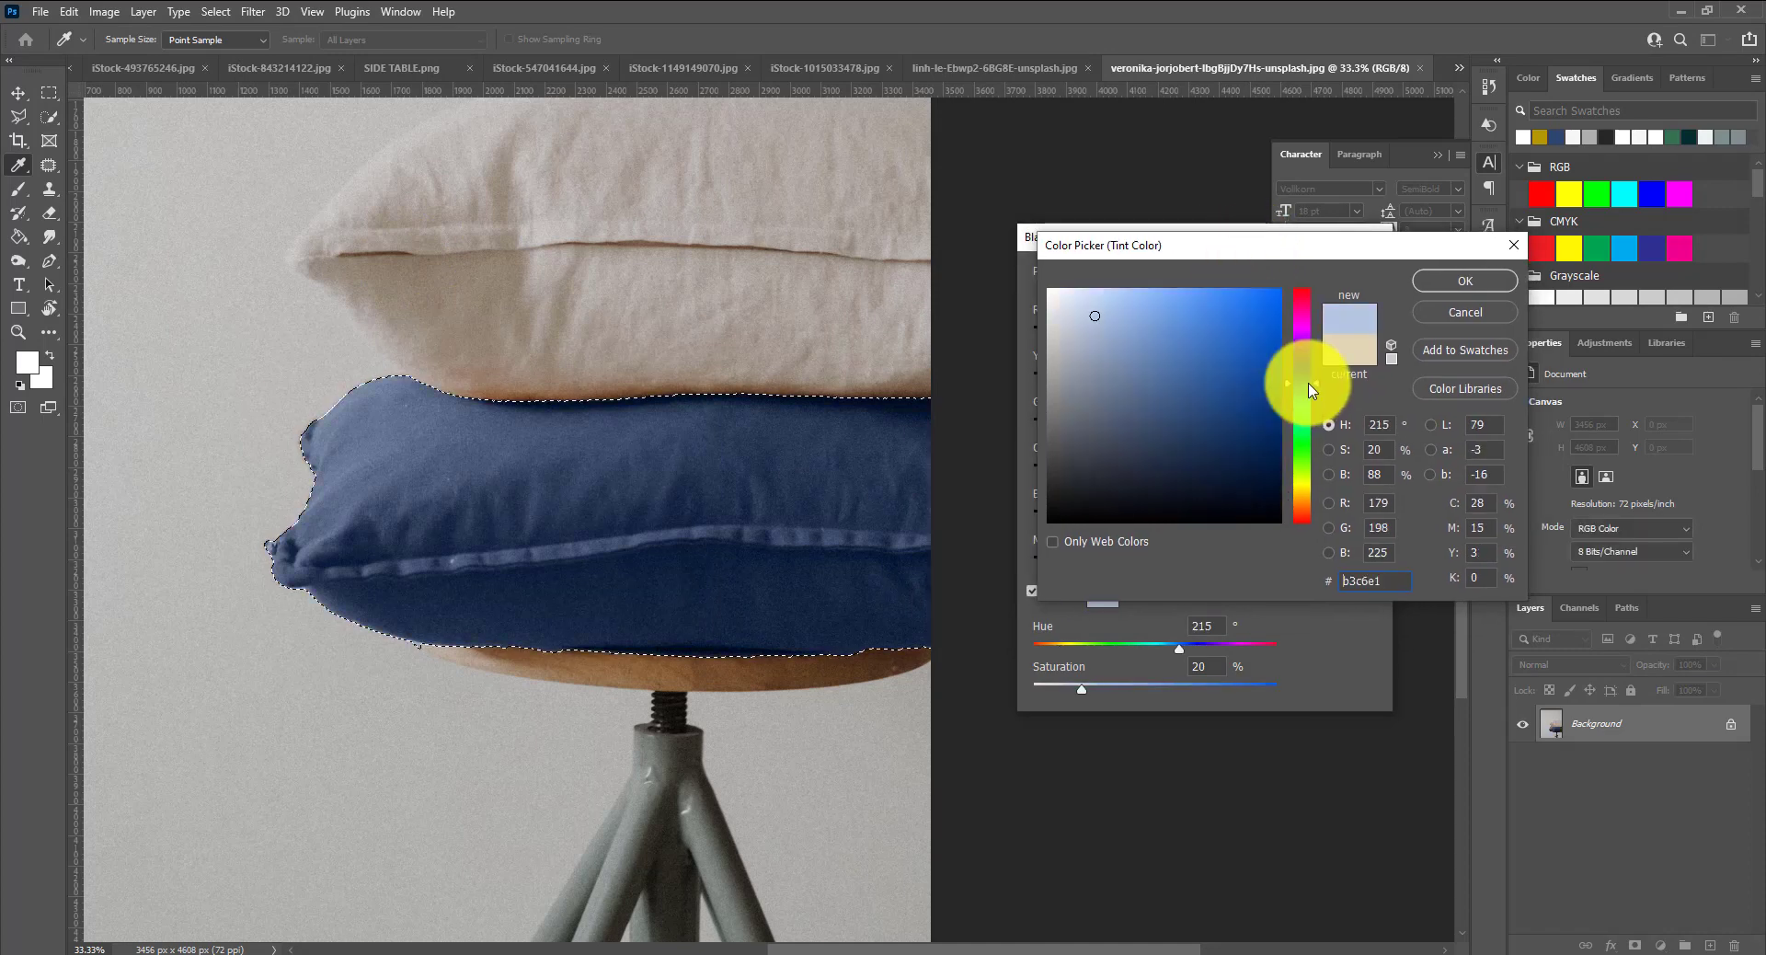
{"action": "mouse_move", "coordinate": [1312, 390]}
{"action": "left_mouse_down"}
{"action": "mouse_move", "coordinate": [1308, 377]}
{"action": "mouse_move", "coordinate": [1316, 407]}
{"action": "left_mouse_up"}
{"action": "left_click", "coordinate": [1464, 280]}
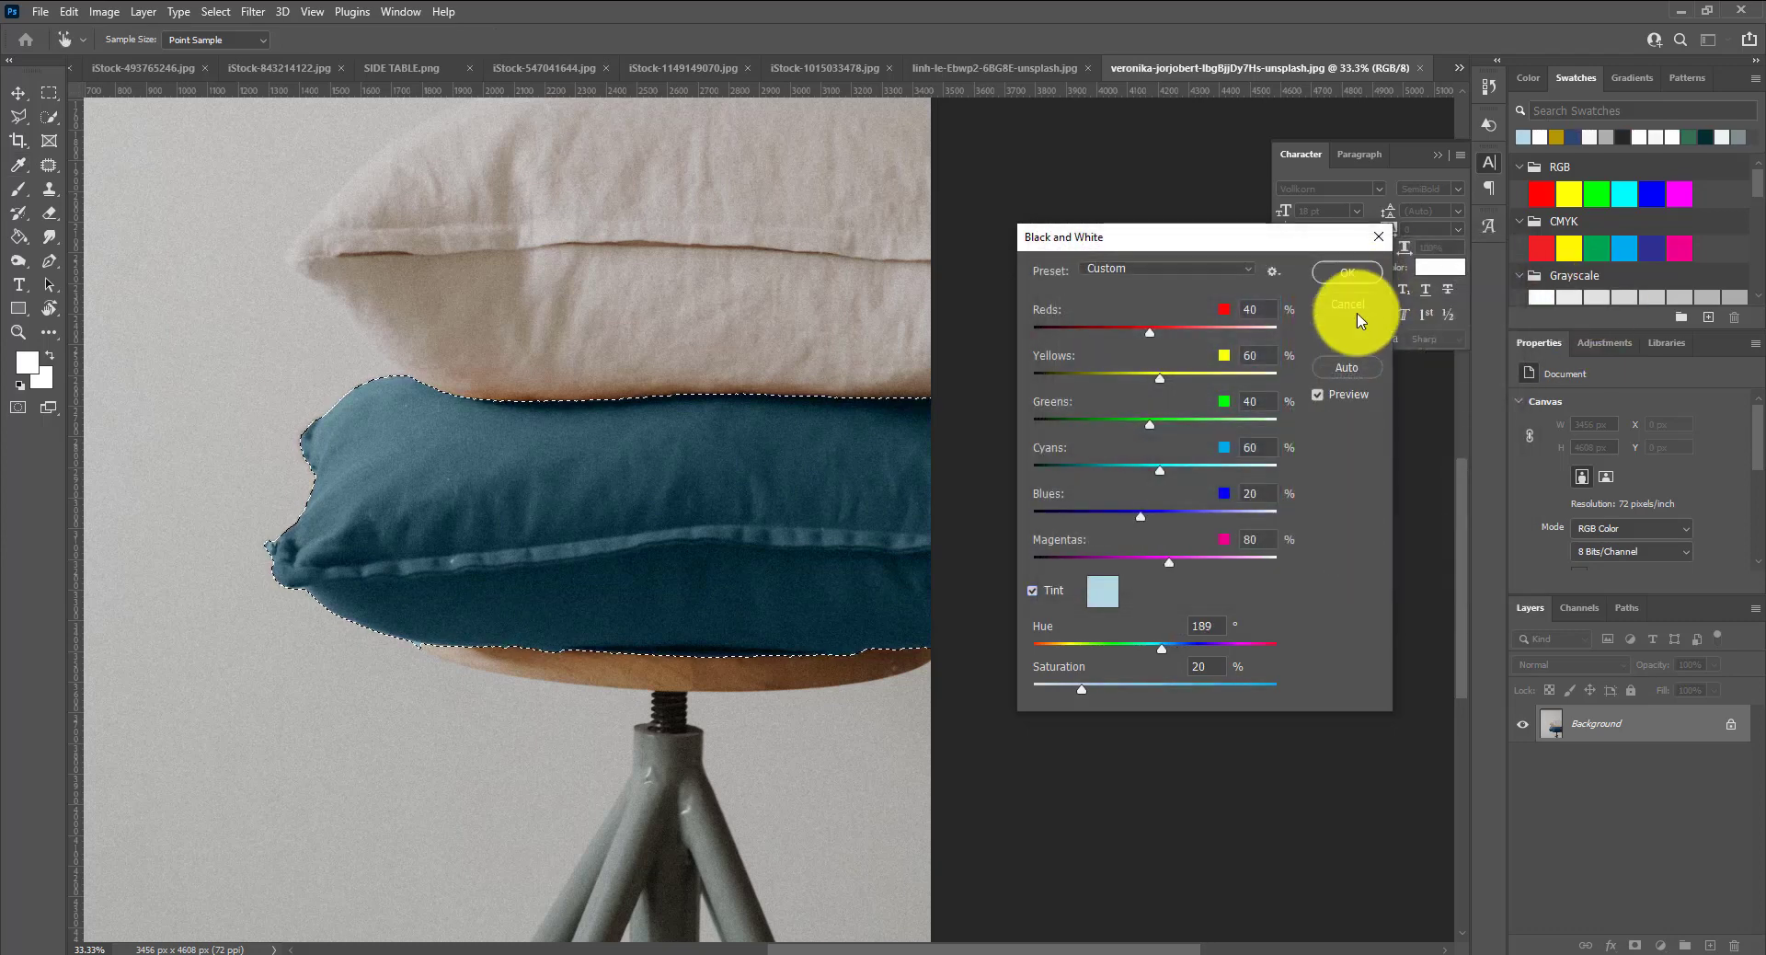
{"action": "left_click", "coordinate": [1352, 273]}
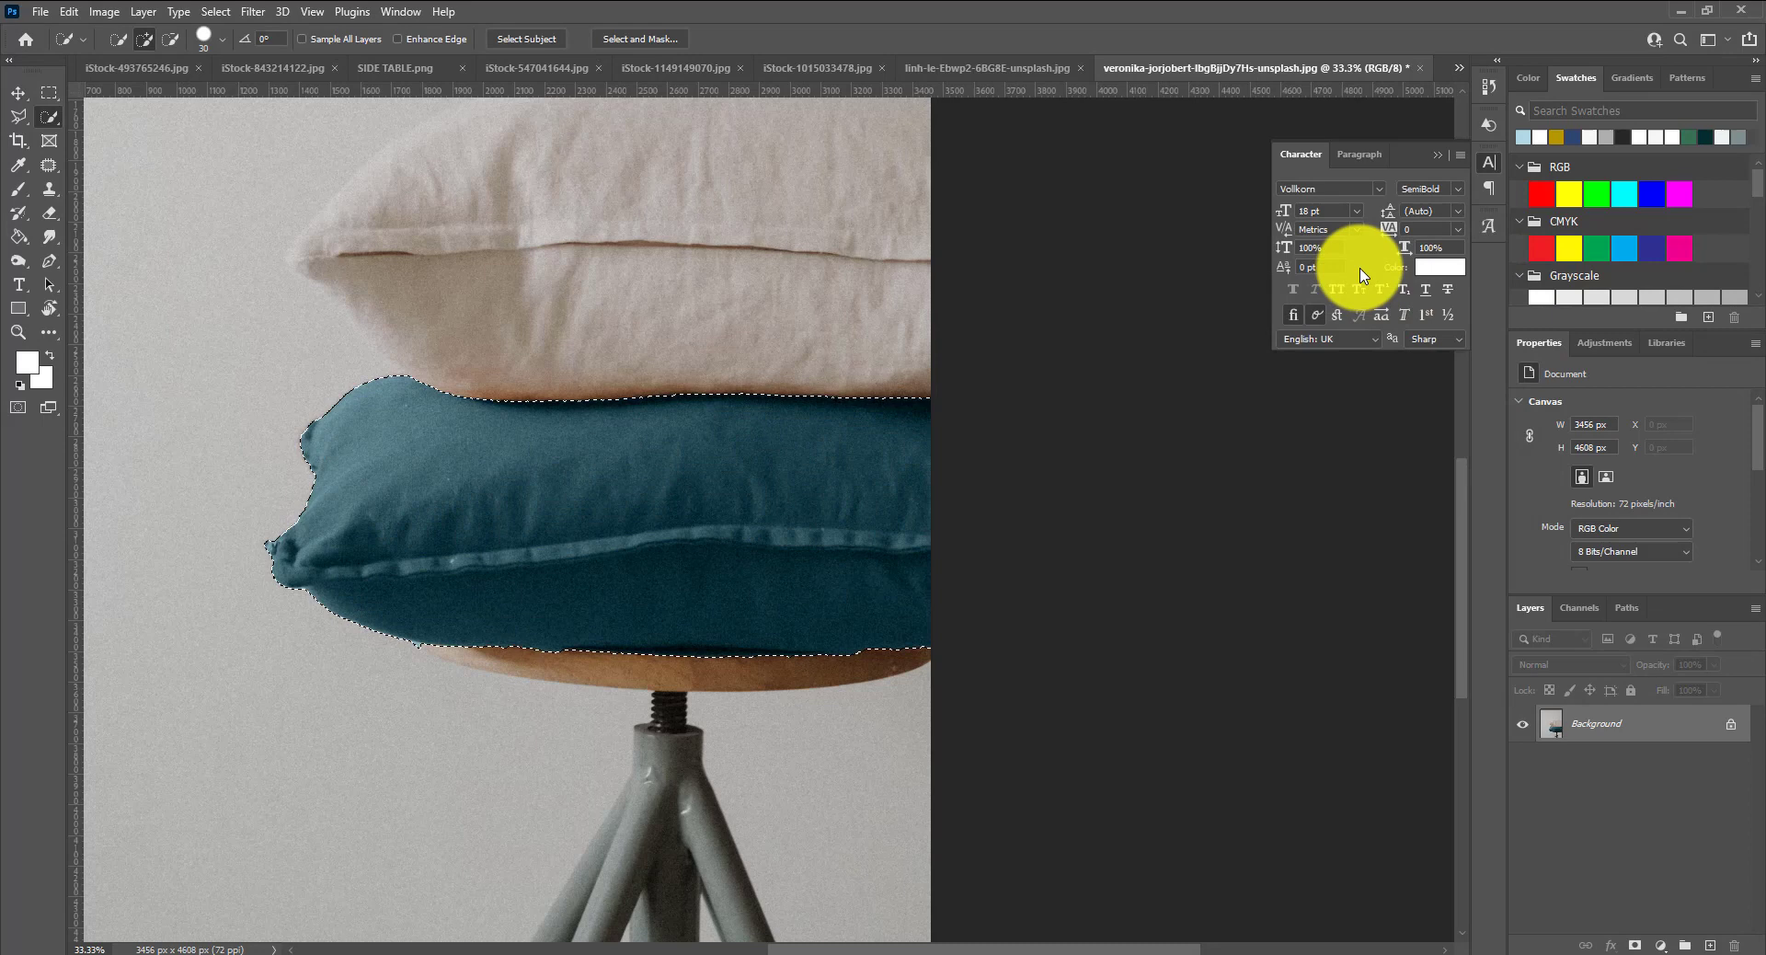
{"action": "key", "text": "ctrl+minus"}
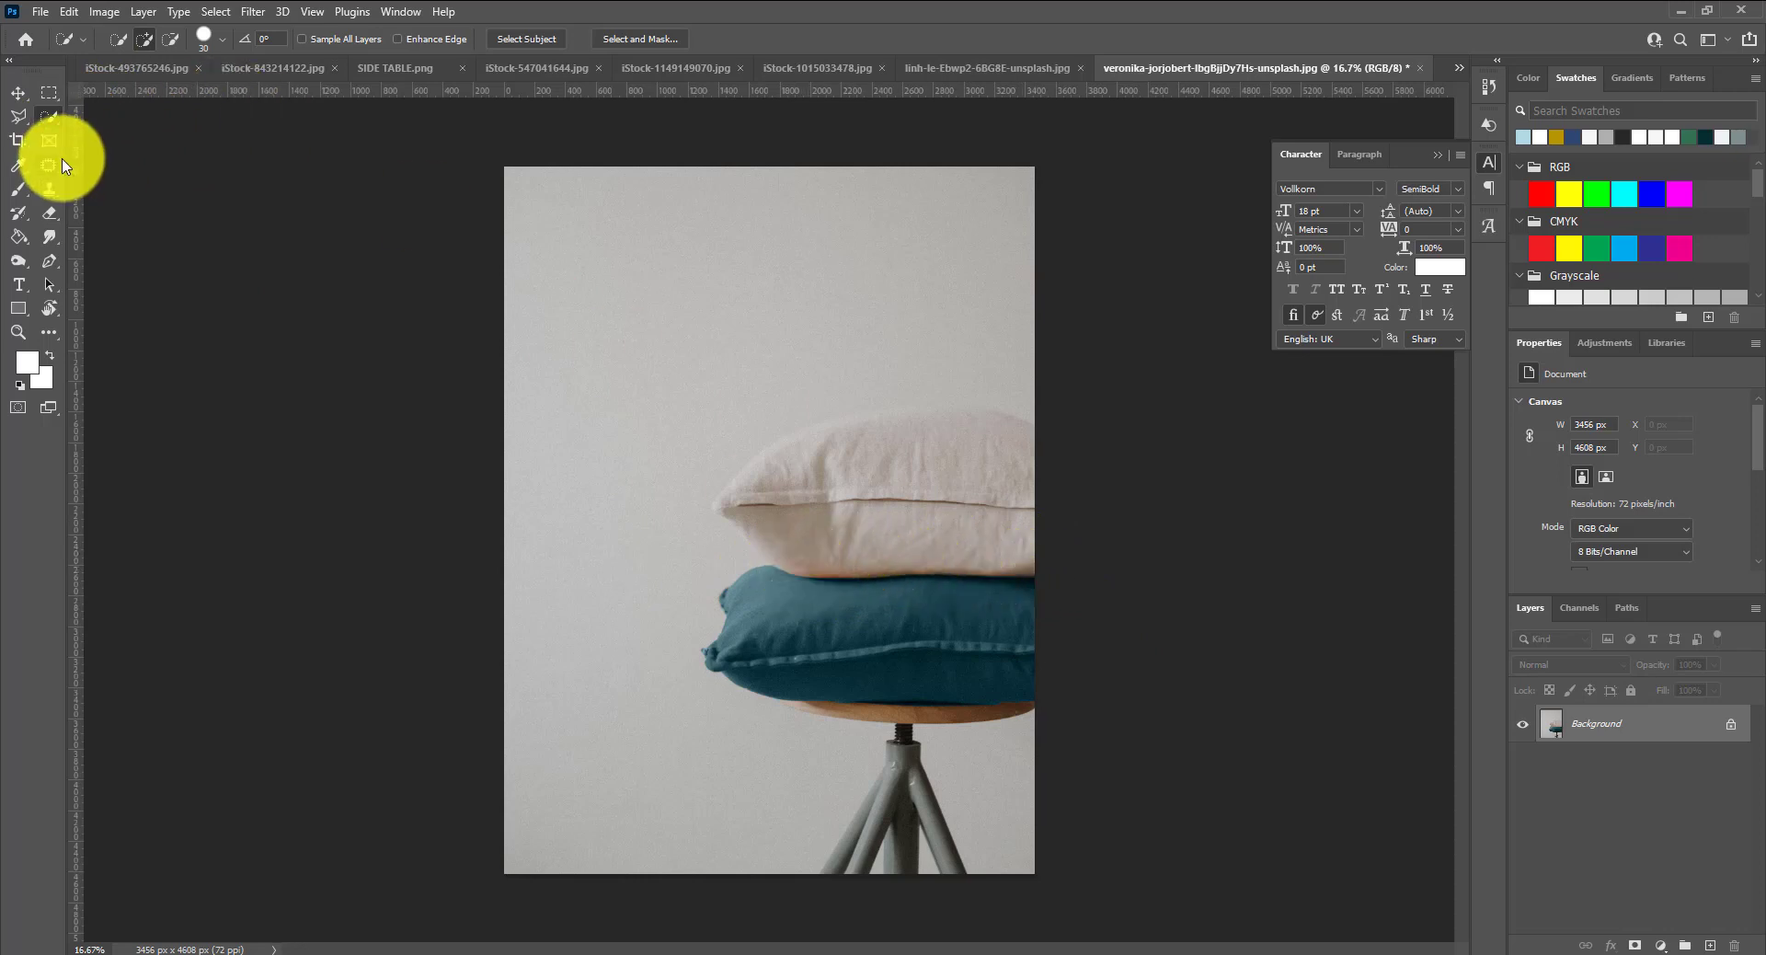
Choose the Object Selection Tool and click the top white pillow to isolate it
{"action": "left_click", "coordinate": [50, 120]}
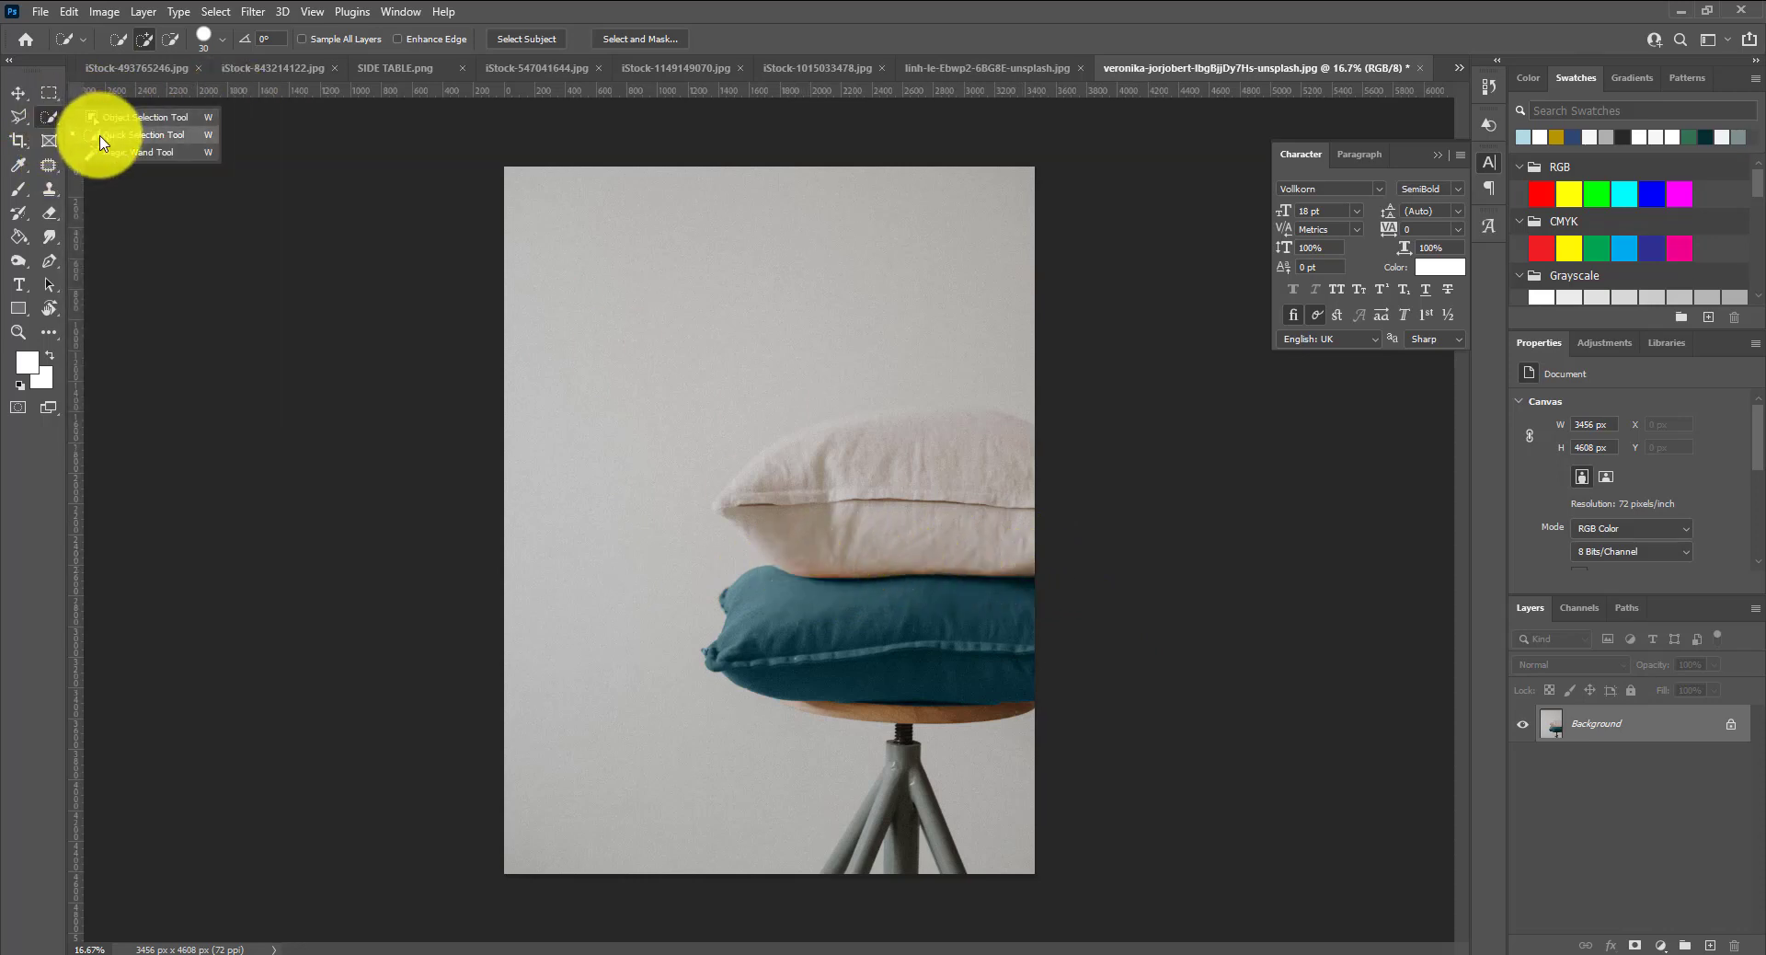
{"action": "left_click", "coordinate": [138, 161]}
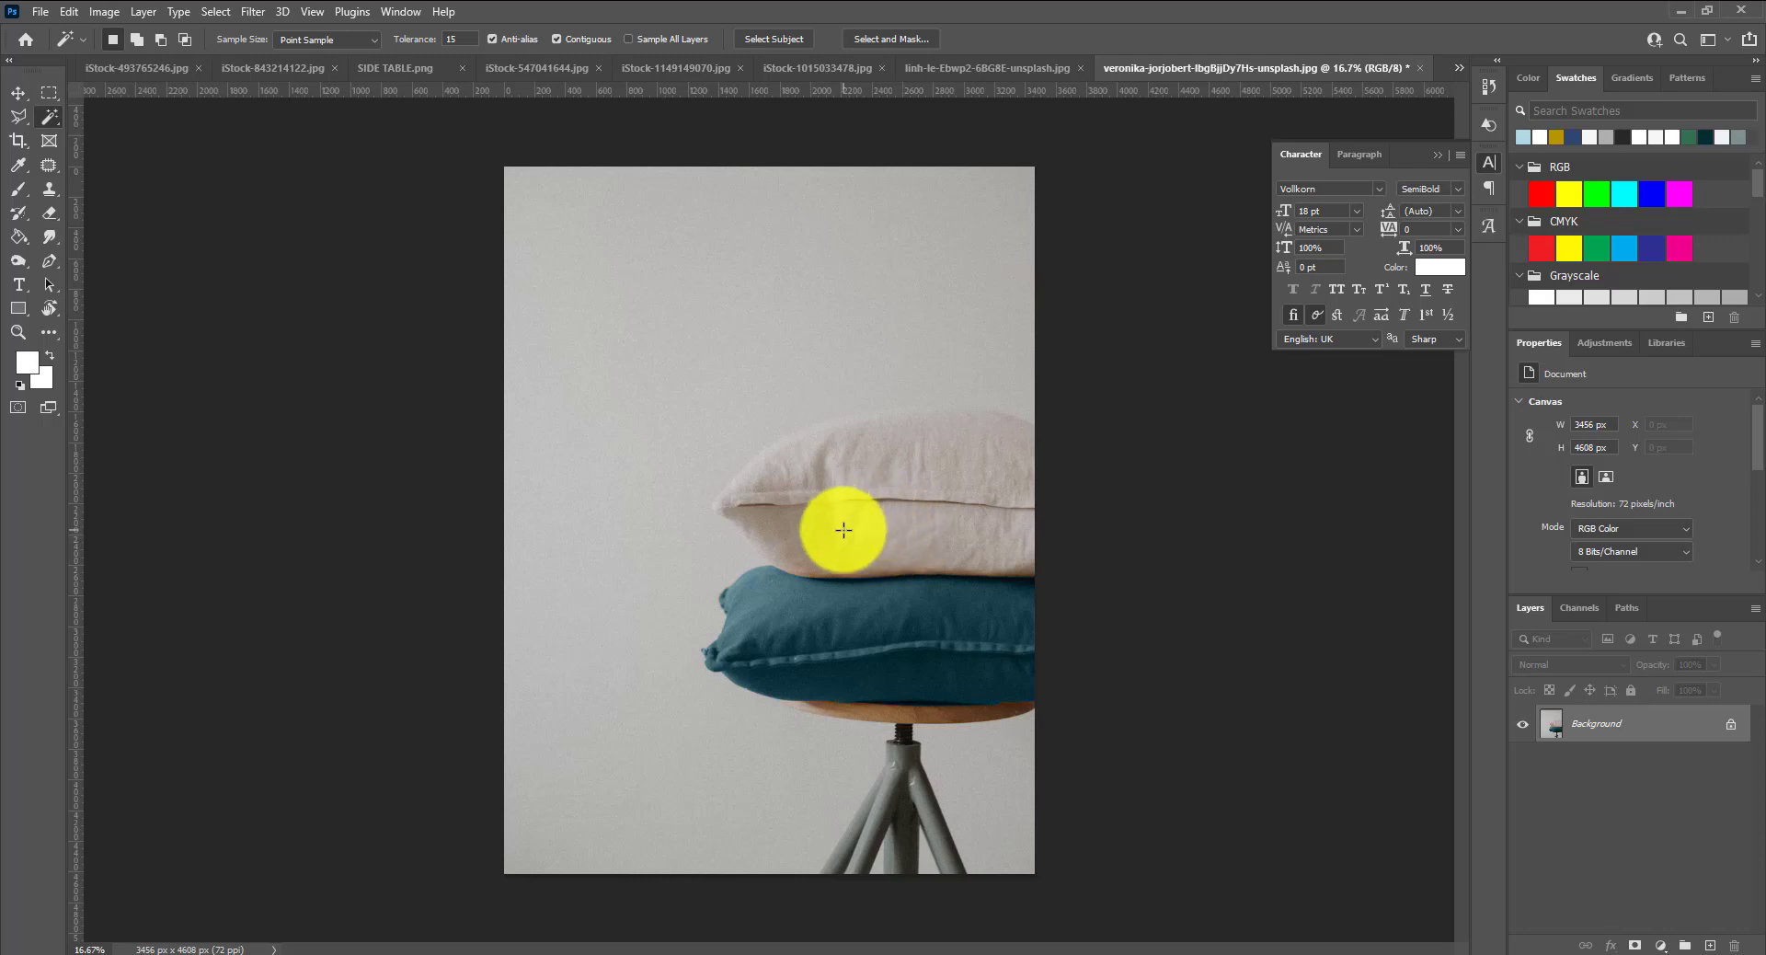
{"action": "left_click", "coordinate": [50, 117]}
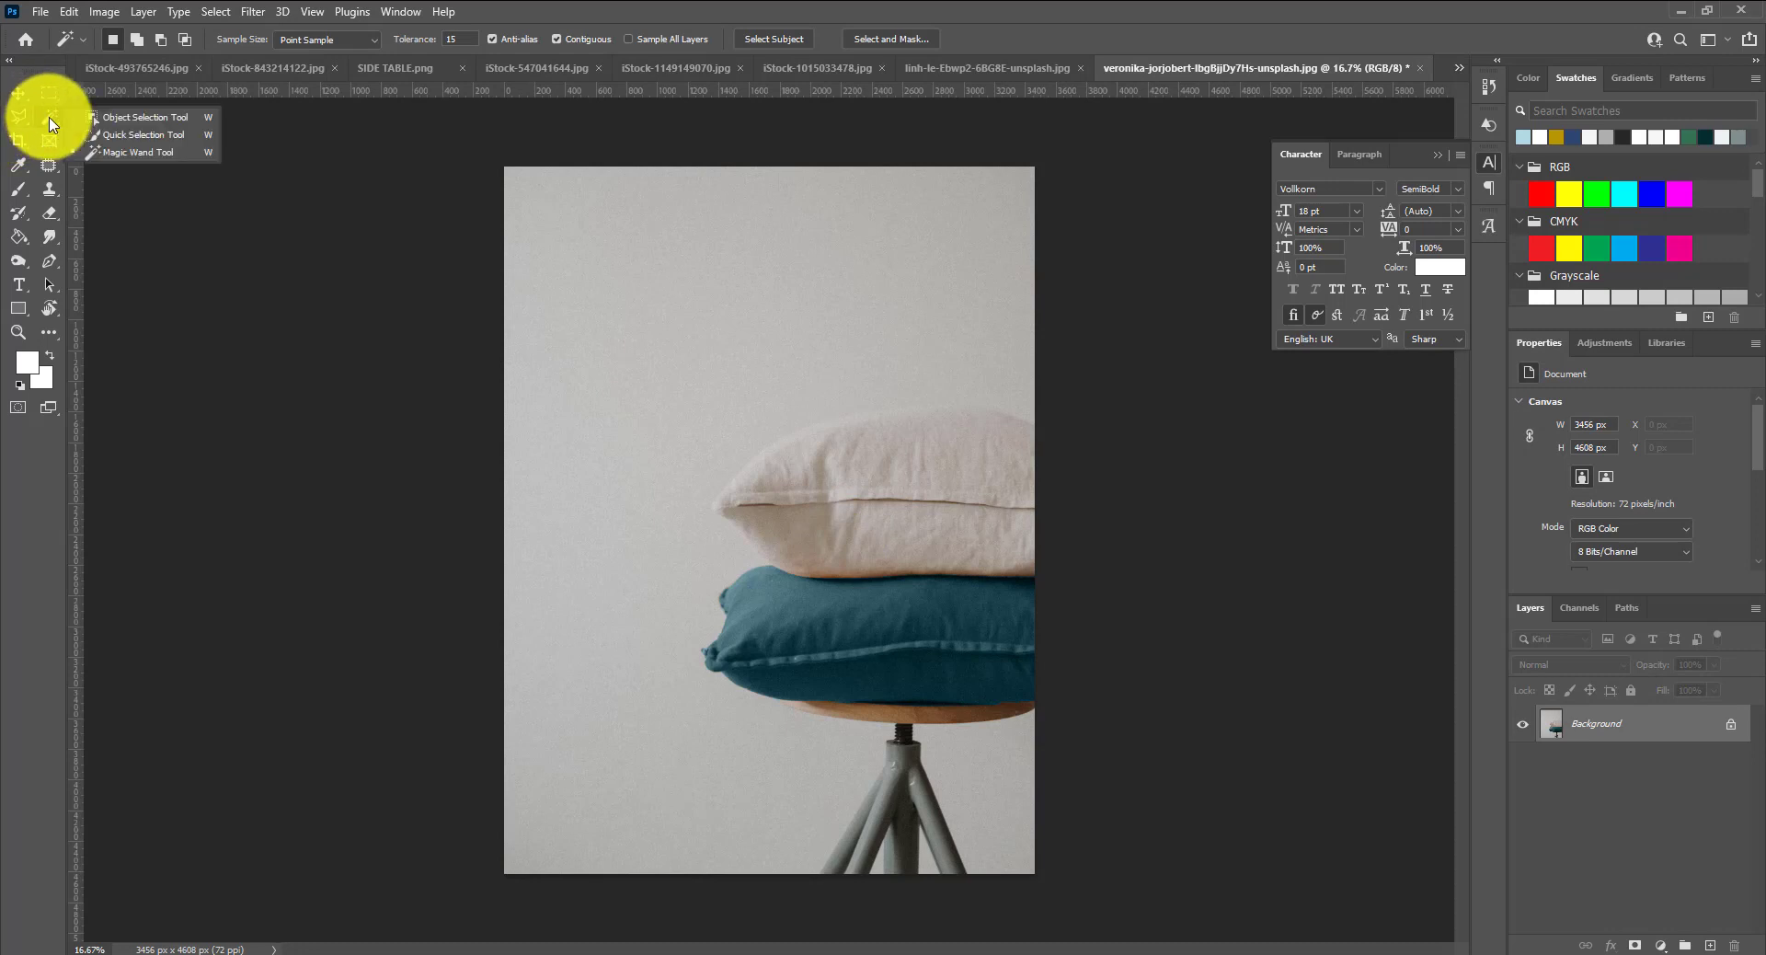
{"action": "left_click", "coordinate": [101, 112]}
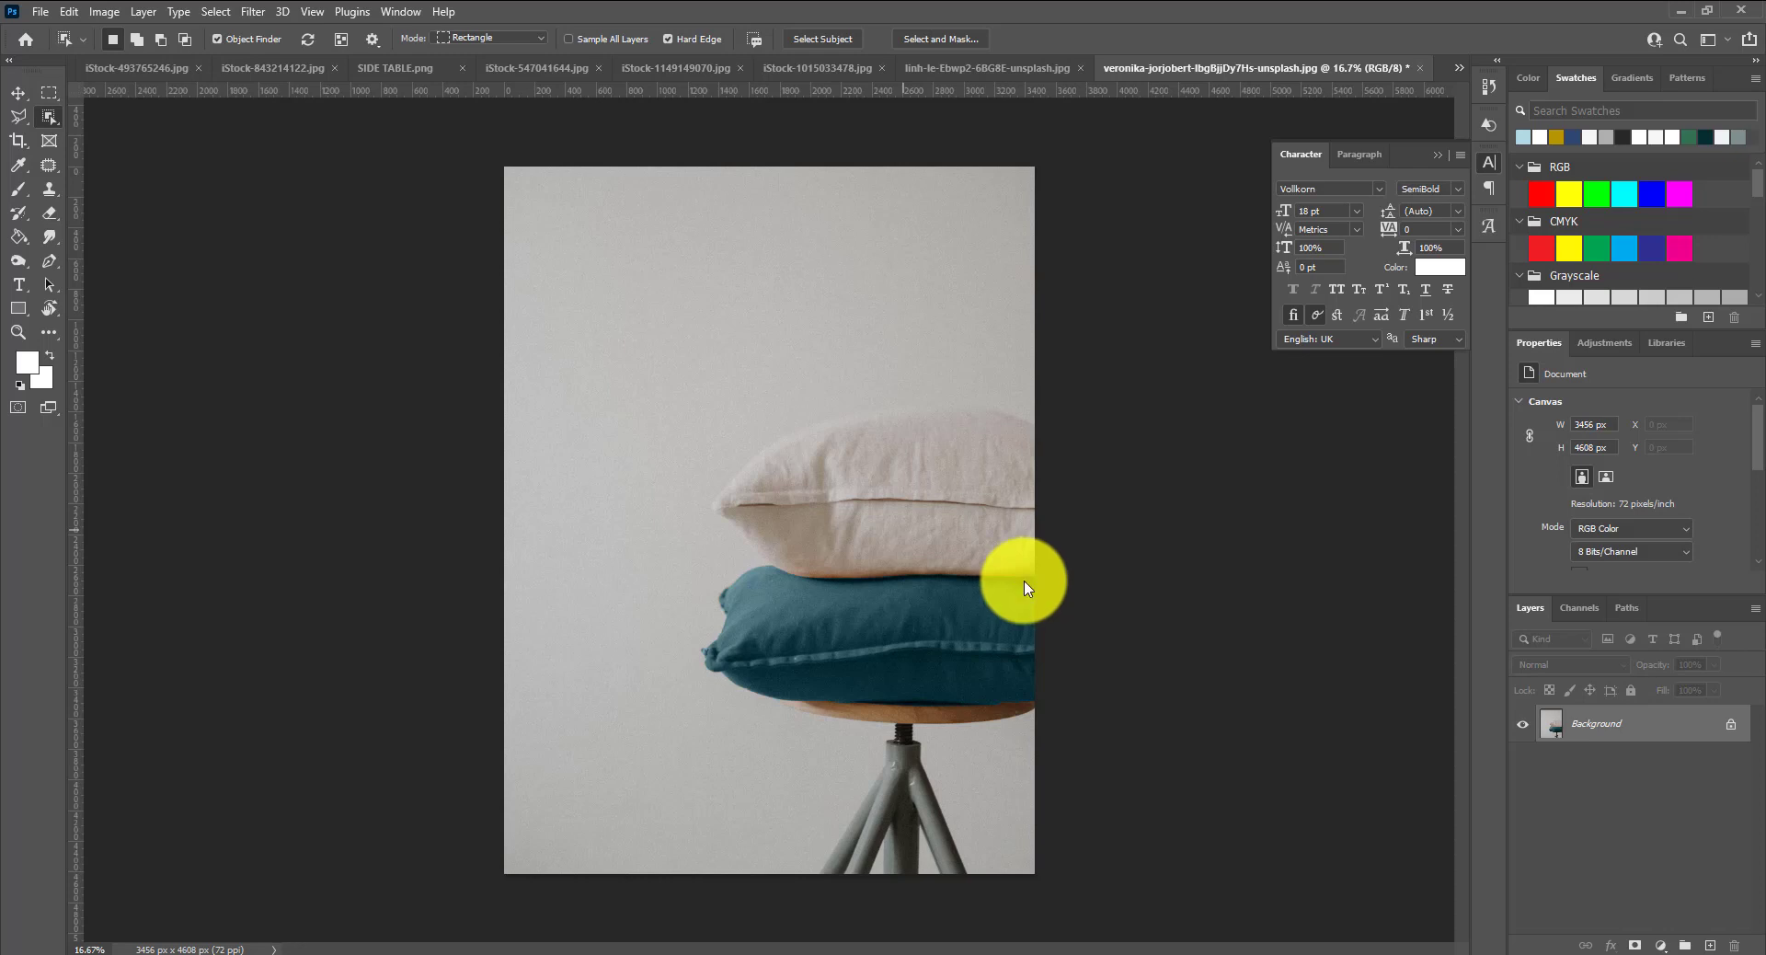
{"action": "left_click", "coordinate": [885, 466]}
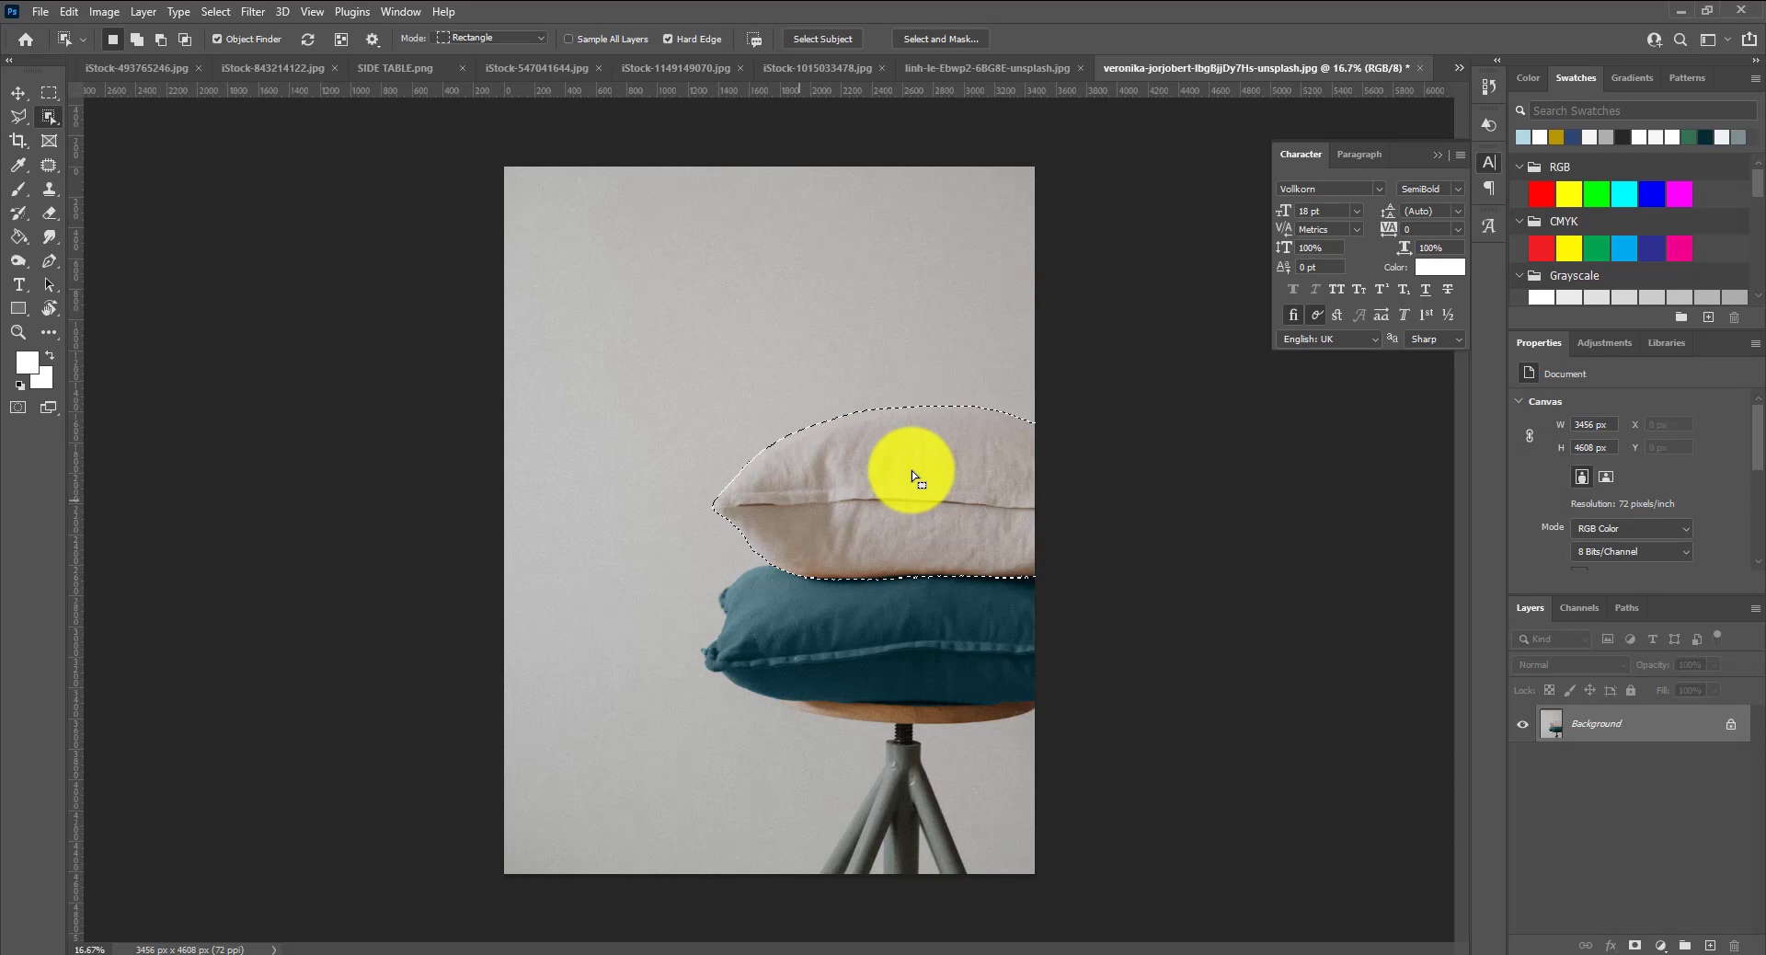
Apply Color Balance of -27, +7, +19 to the top pillow's midtones
{"action": "left_click", "coordinate": [108, 13]}
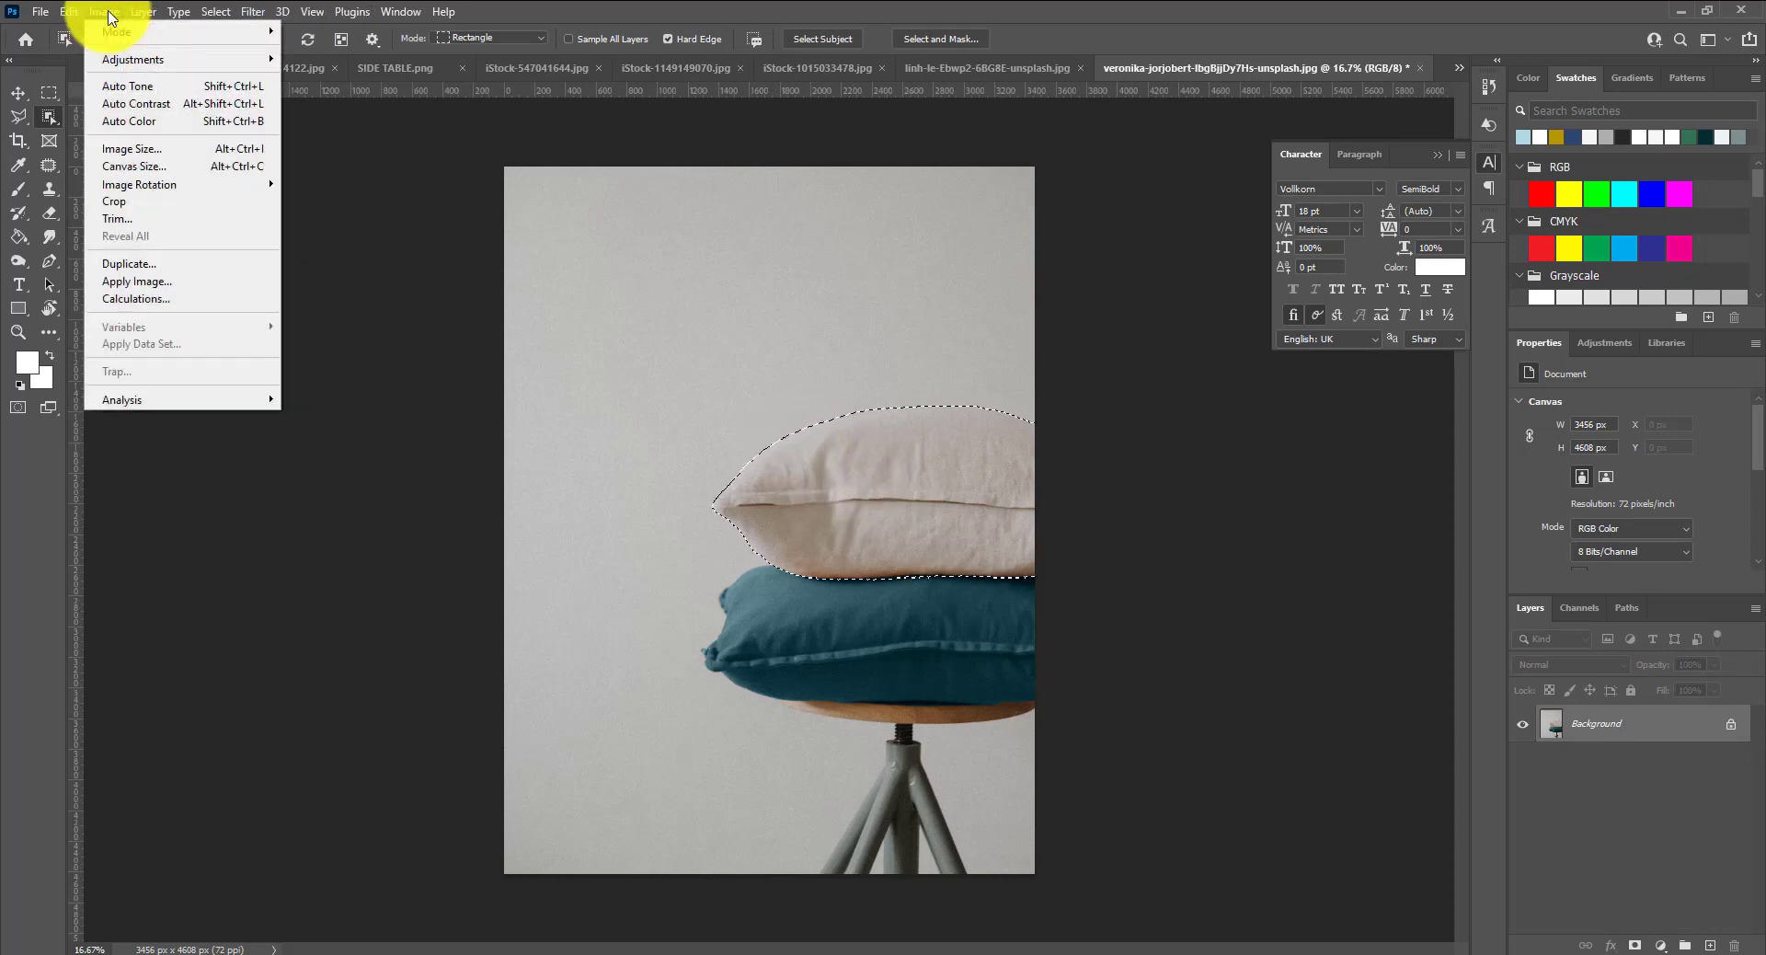
{"action": "mouse_move", "coordinate": [118, 59]}
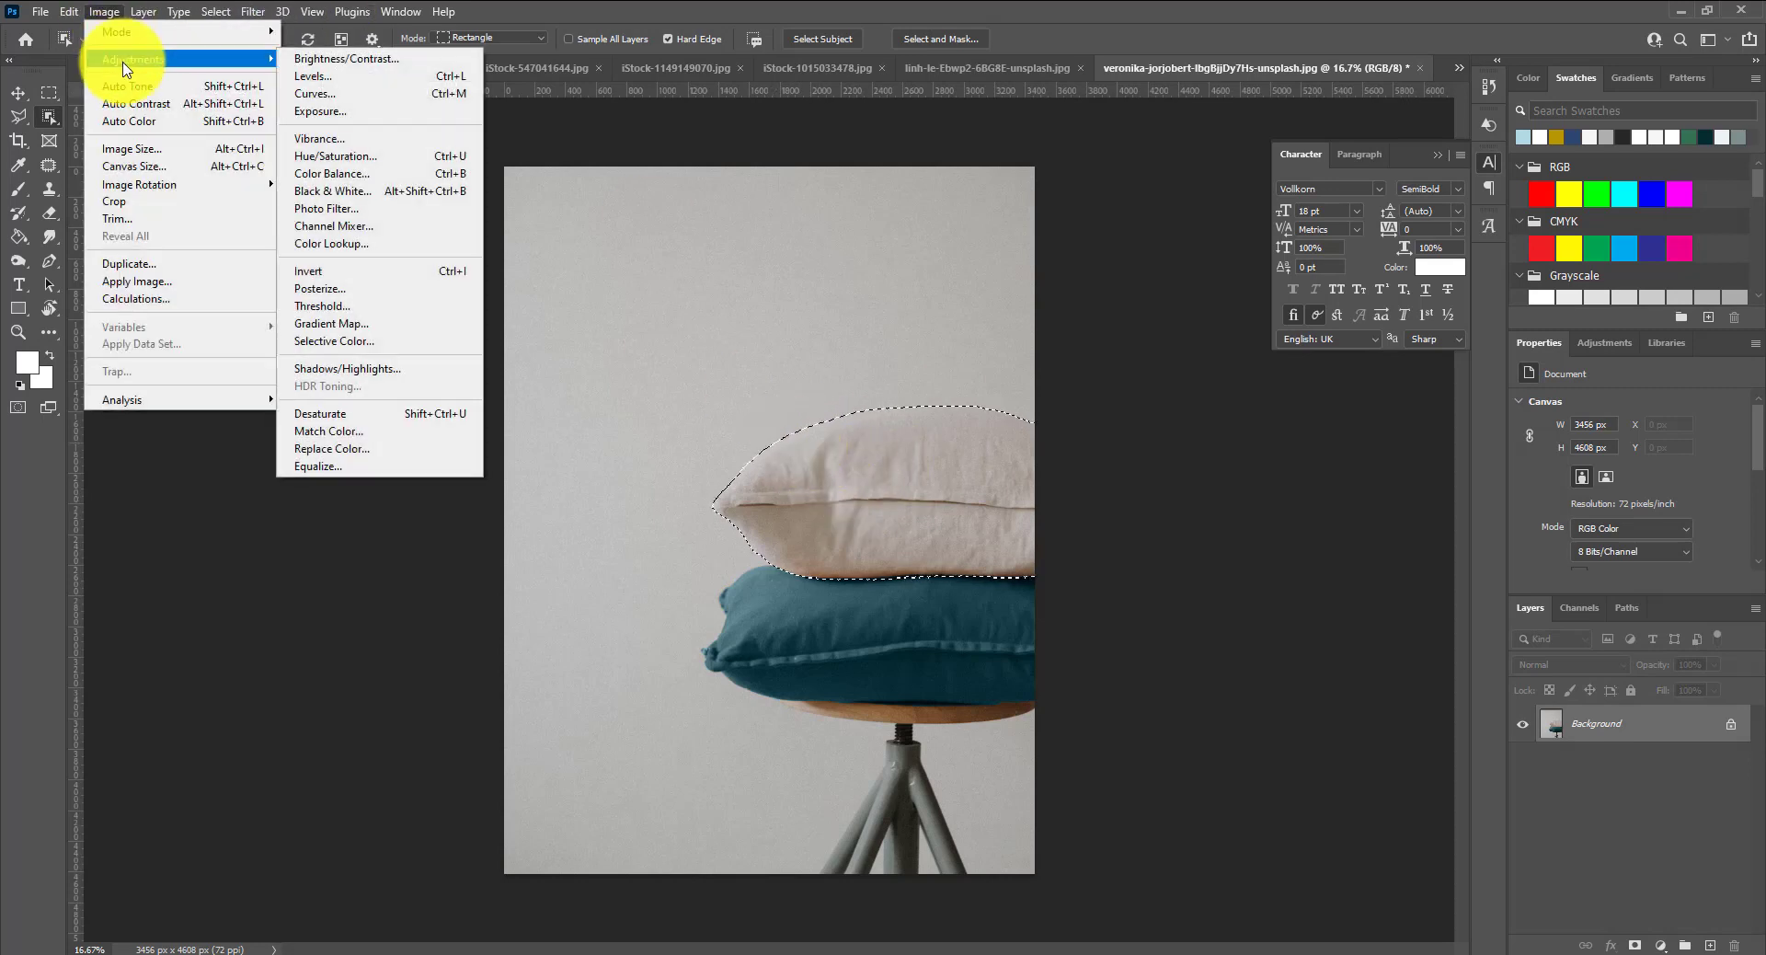
{"action": "left_click", "coordinate": [346, 173]}
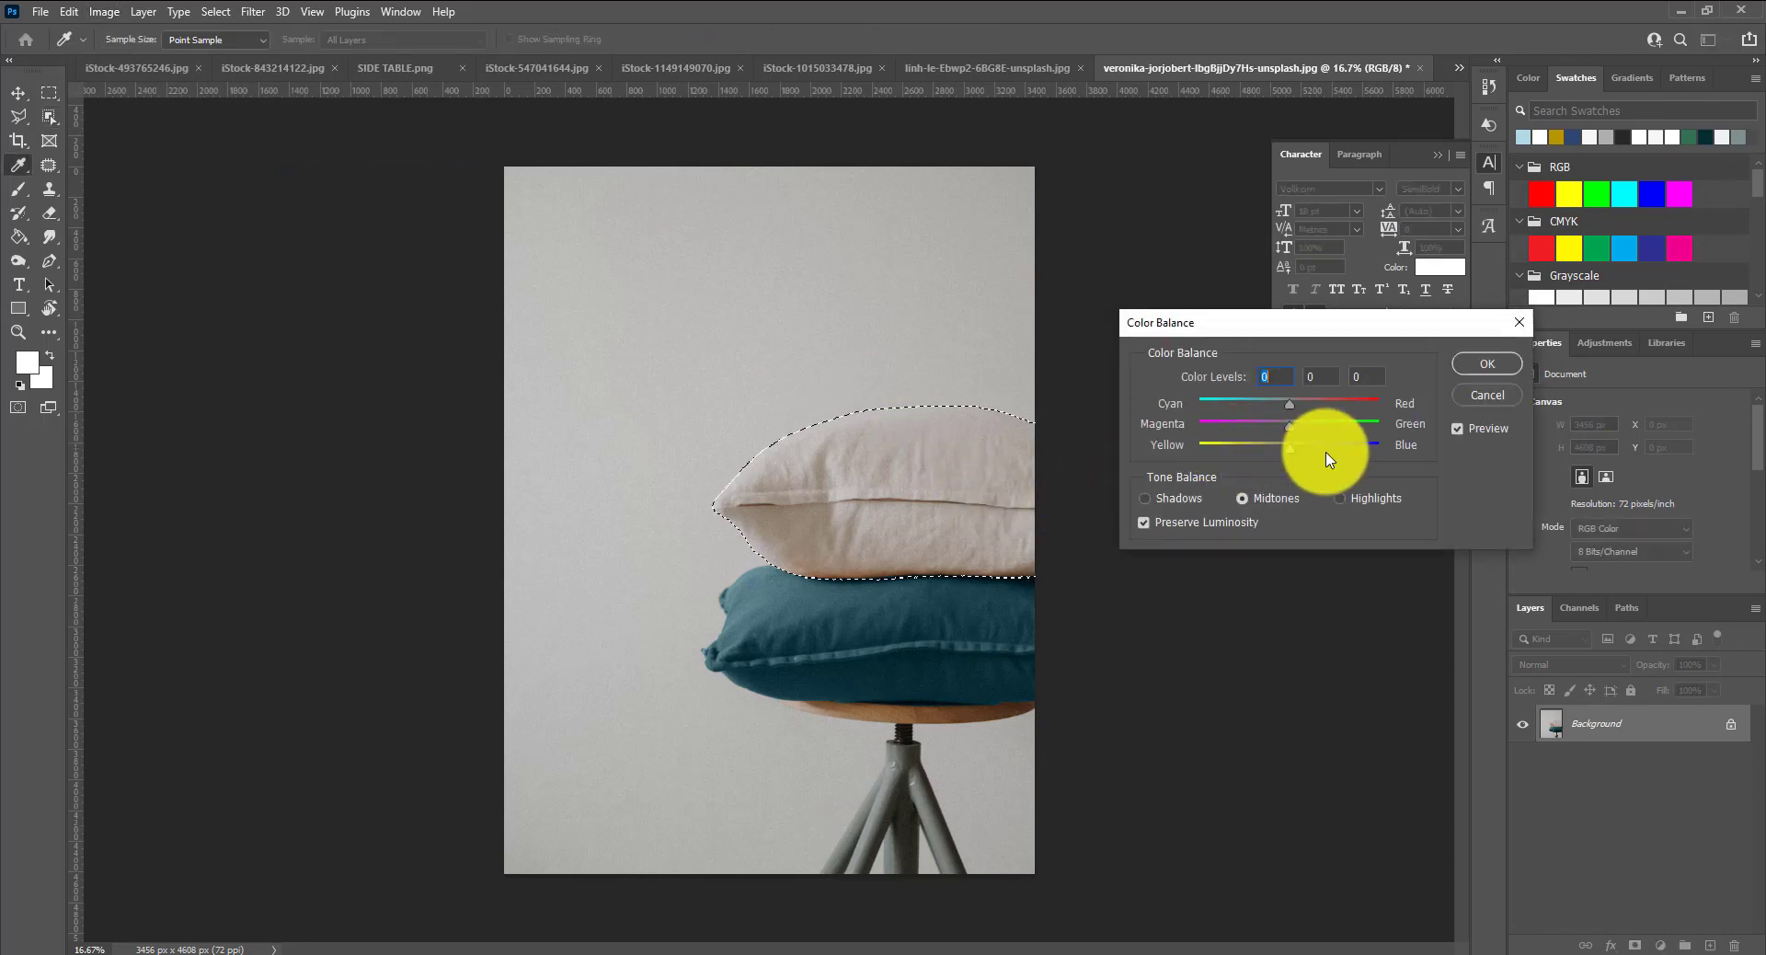
{"action": "left_click_drag", "start_coordinate": [1277, 410], "coordinate": [1264, 403]}
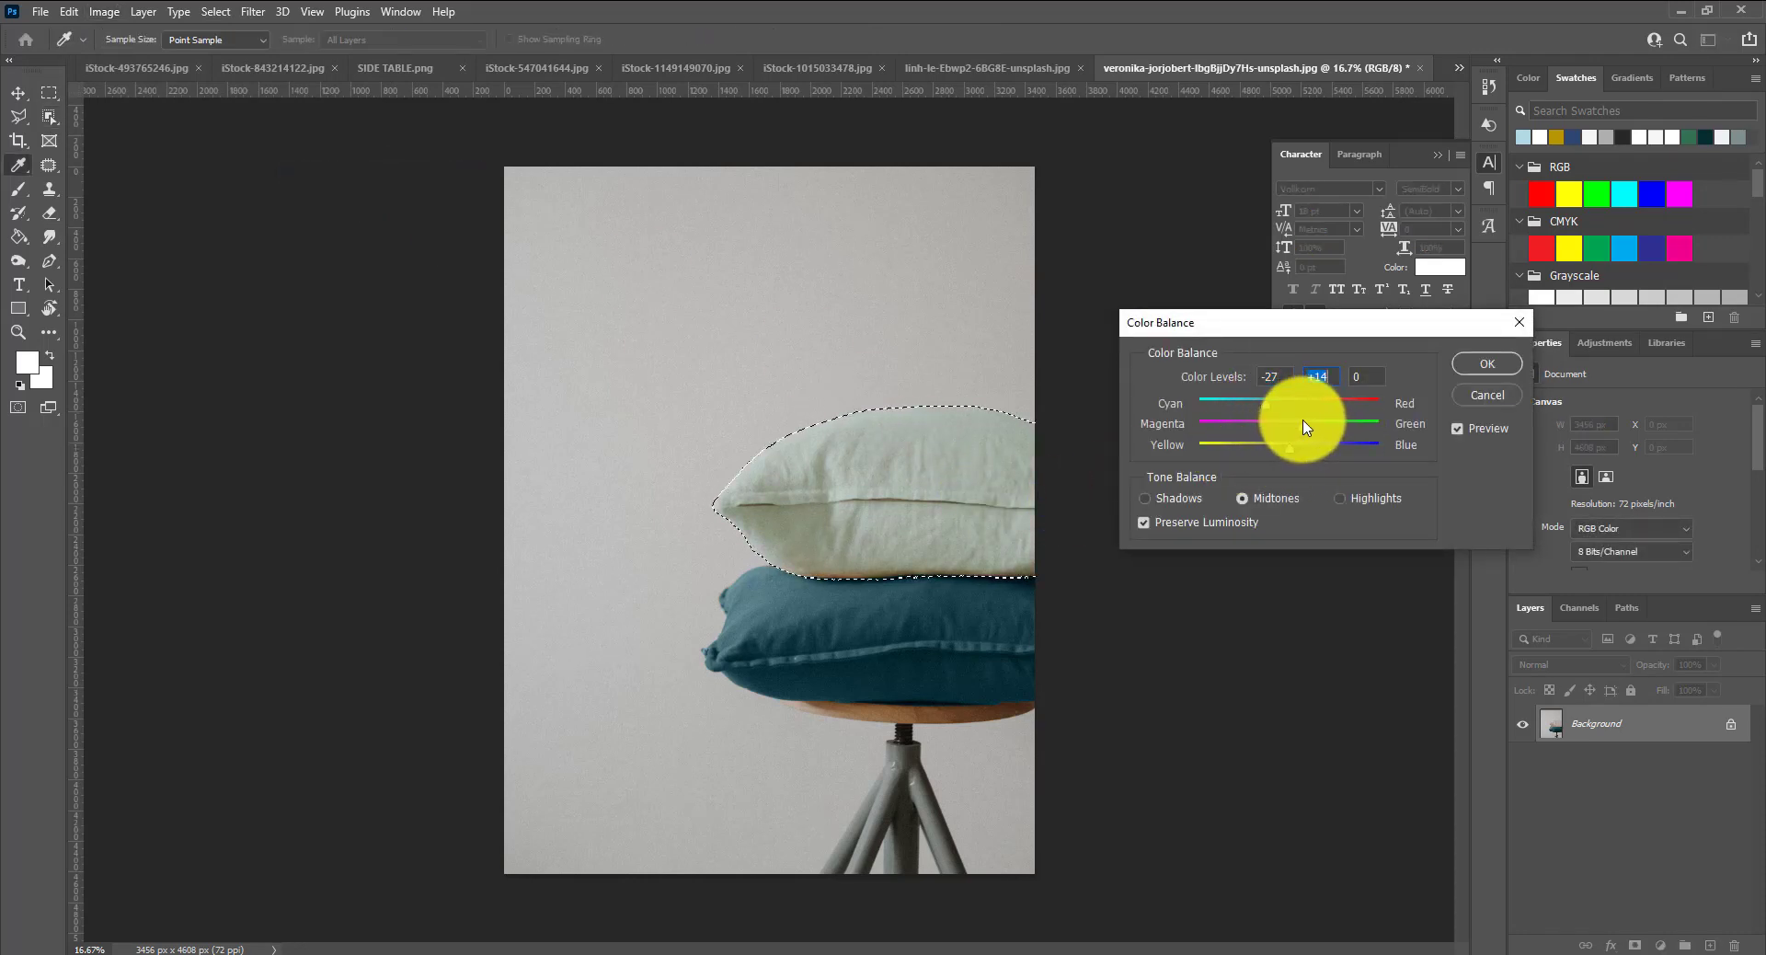
{"action": "mouse_move", "coordinate": [1300, 428]}
{"action": "left_mouse_down"}
{"action": "mouse_move", "coordinate": [1261, 406]}
{"action": "mouse_move", "coordinate": [1262, 445]}
{"action": "mouse_move", "coordinate": [1312, 457]}
{"action": "left_mouse_up"}
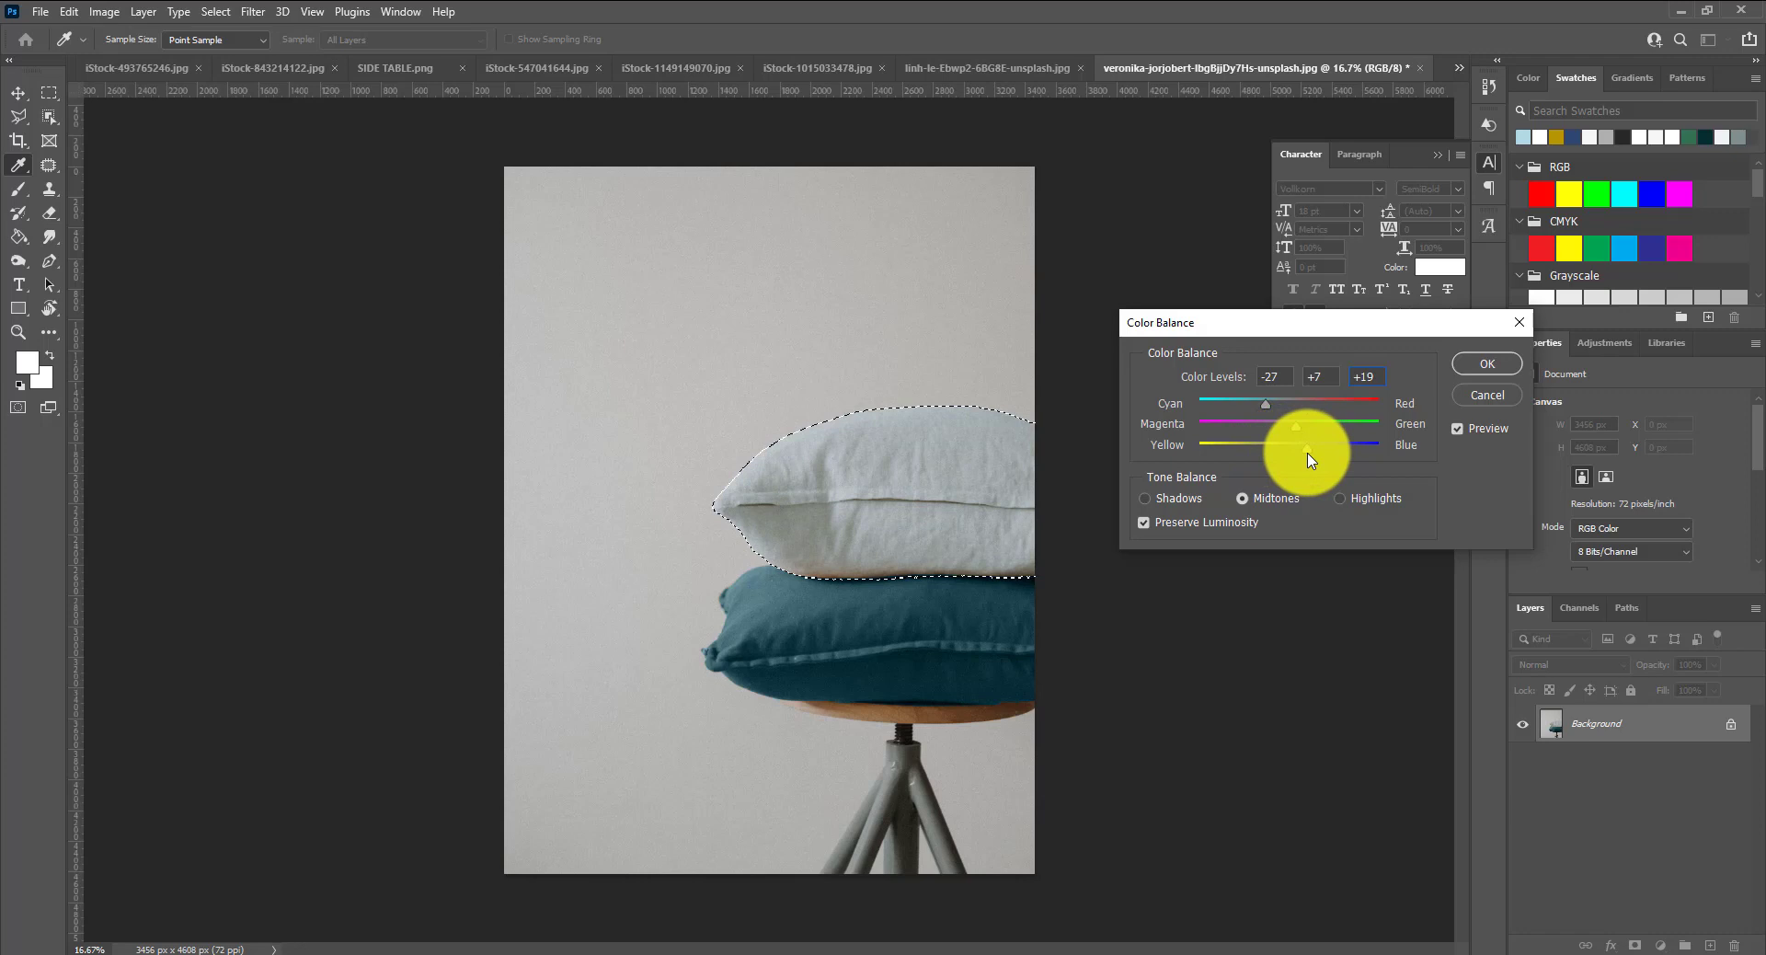
{"action": "left_click", "coordinate": [1485, 364]}
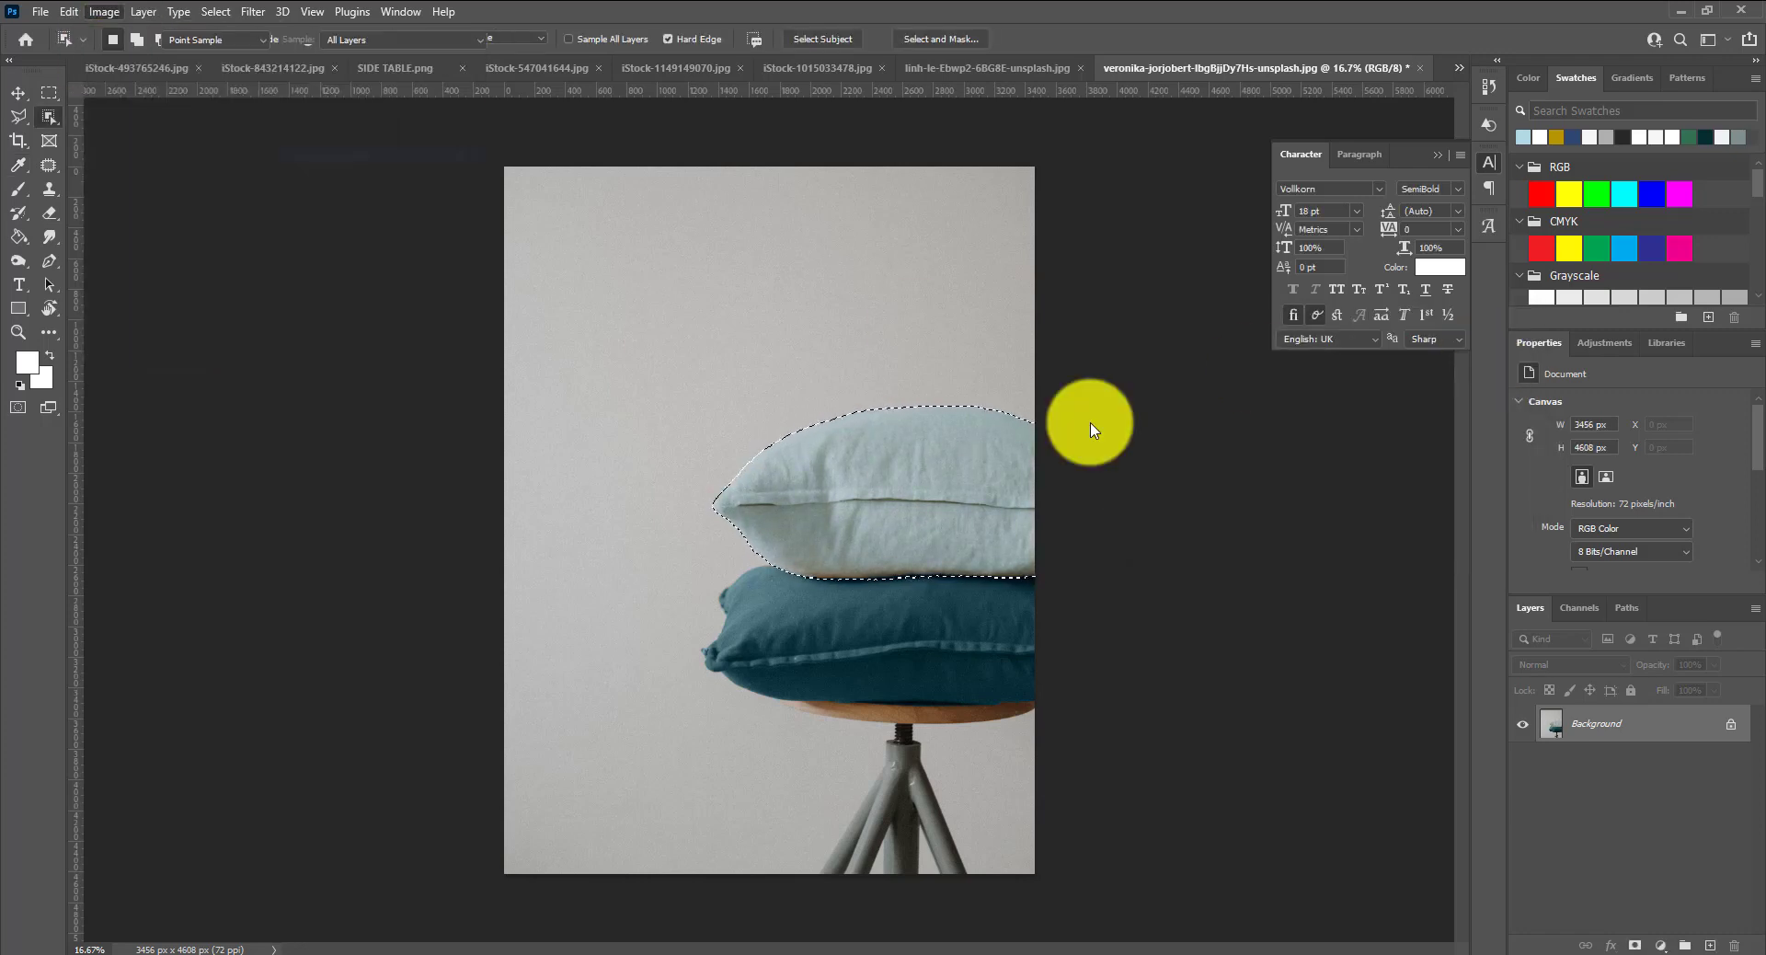
Add a warm beige Black & White tint to the top pillow, then deselect
{"action": "key", "text": "ctrl+u"}
{"action": "left_click_drag", "start_coordinate": [1364, 405], "coordinate": [1411, 406]}
{"action": "left_click_drag", "start_coordinate": [1364, 463], "coordinate": [1301, 461]}
{"action": "left_click", "coordinate": [1557, 315]}
{"action": "left_click", "coordinate": [104, 12]}
{"action": "left_click", "coordinate": [332, 191]}
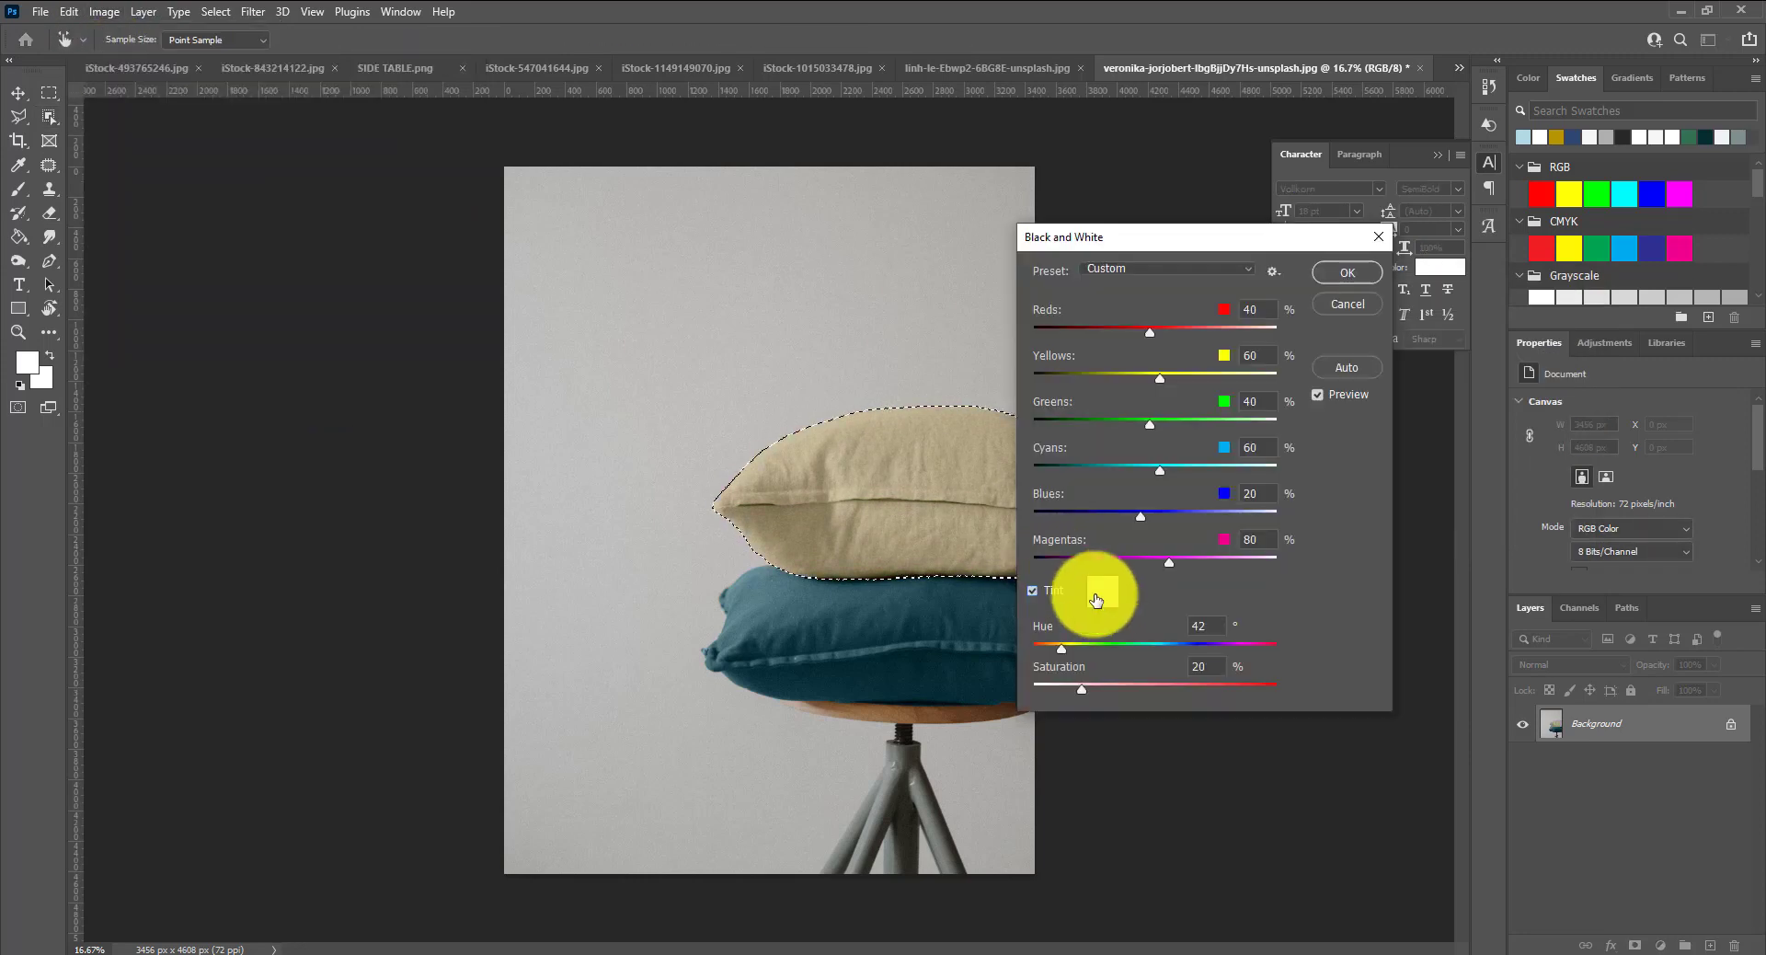
{"action": "left_click", "coordinate": [1353, 276]}
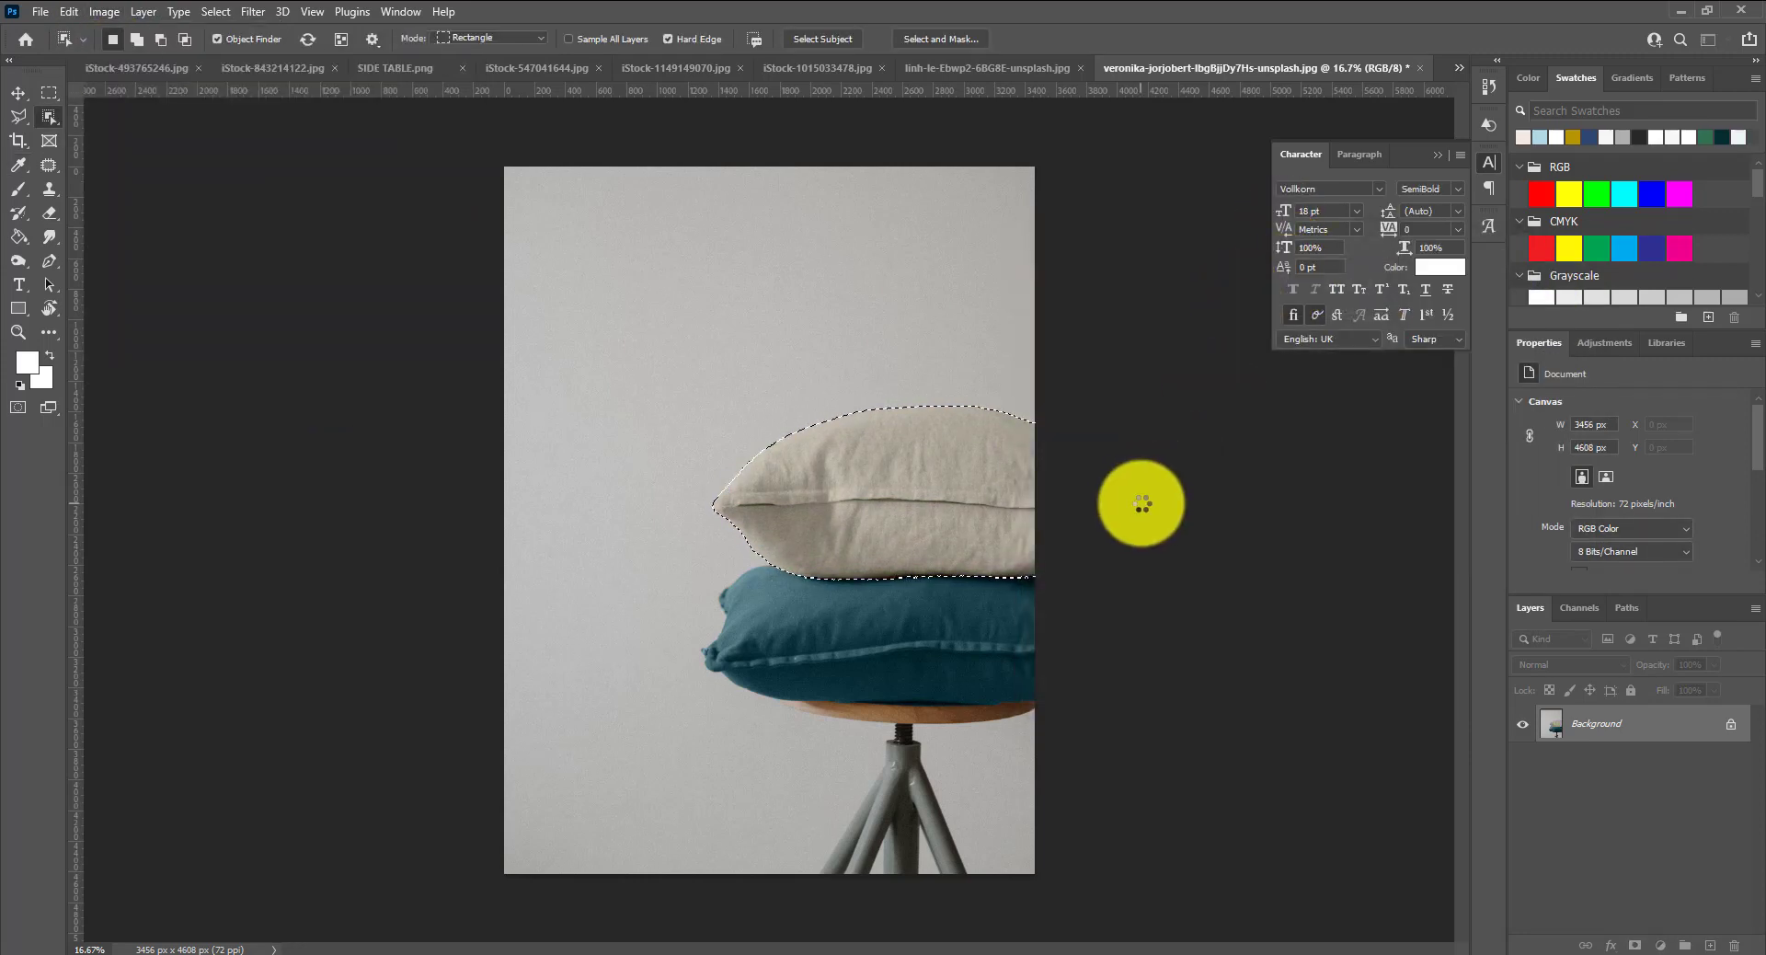
{"action": "key", "text": "ctrl+d"}
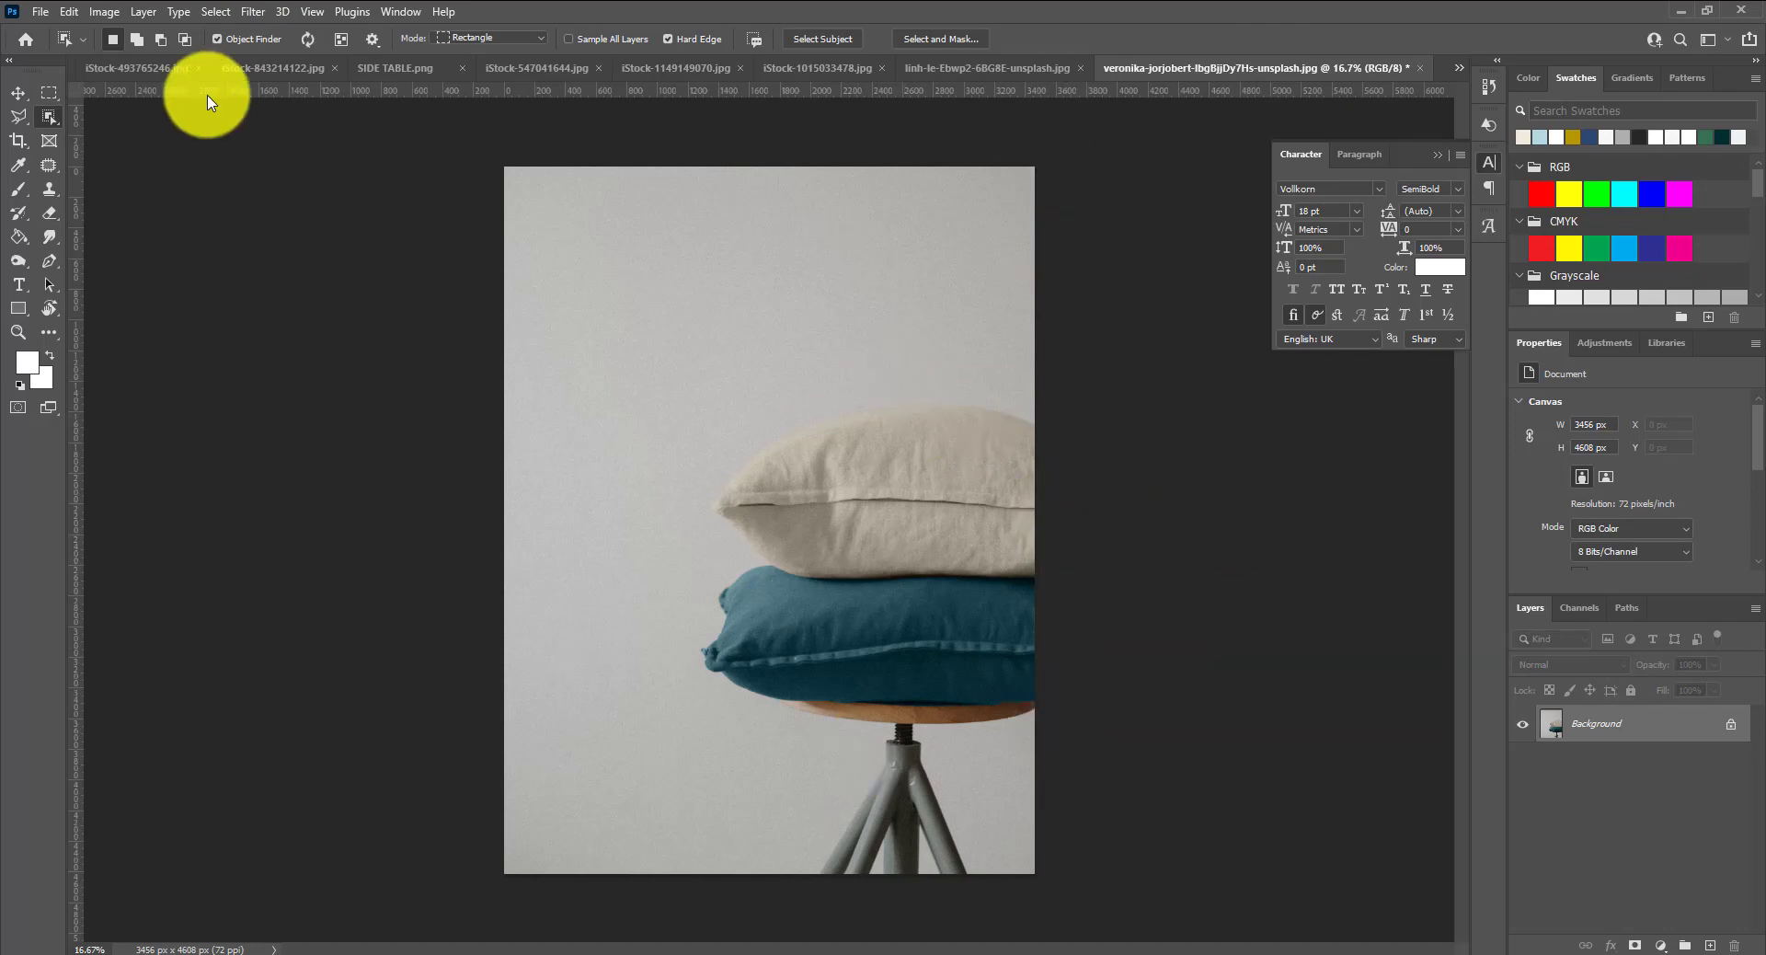
Save the recoloured cushions photo as a JPEG copy, then return to InDesign
{"action": "left_click", "coordinate": [40, 12]}
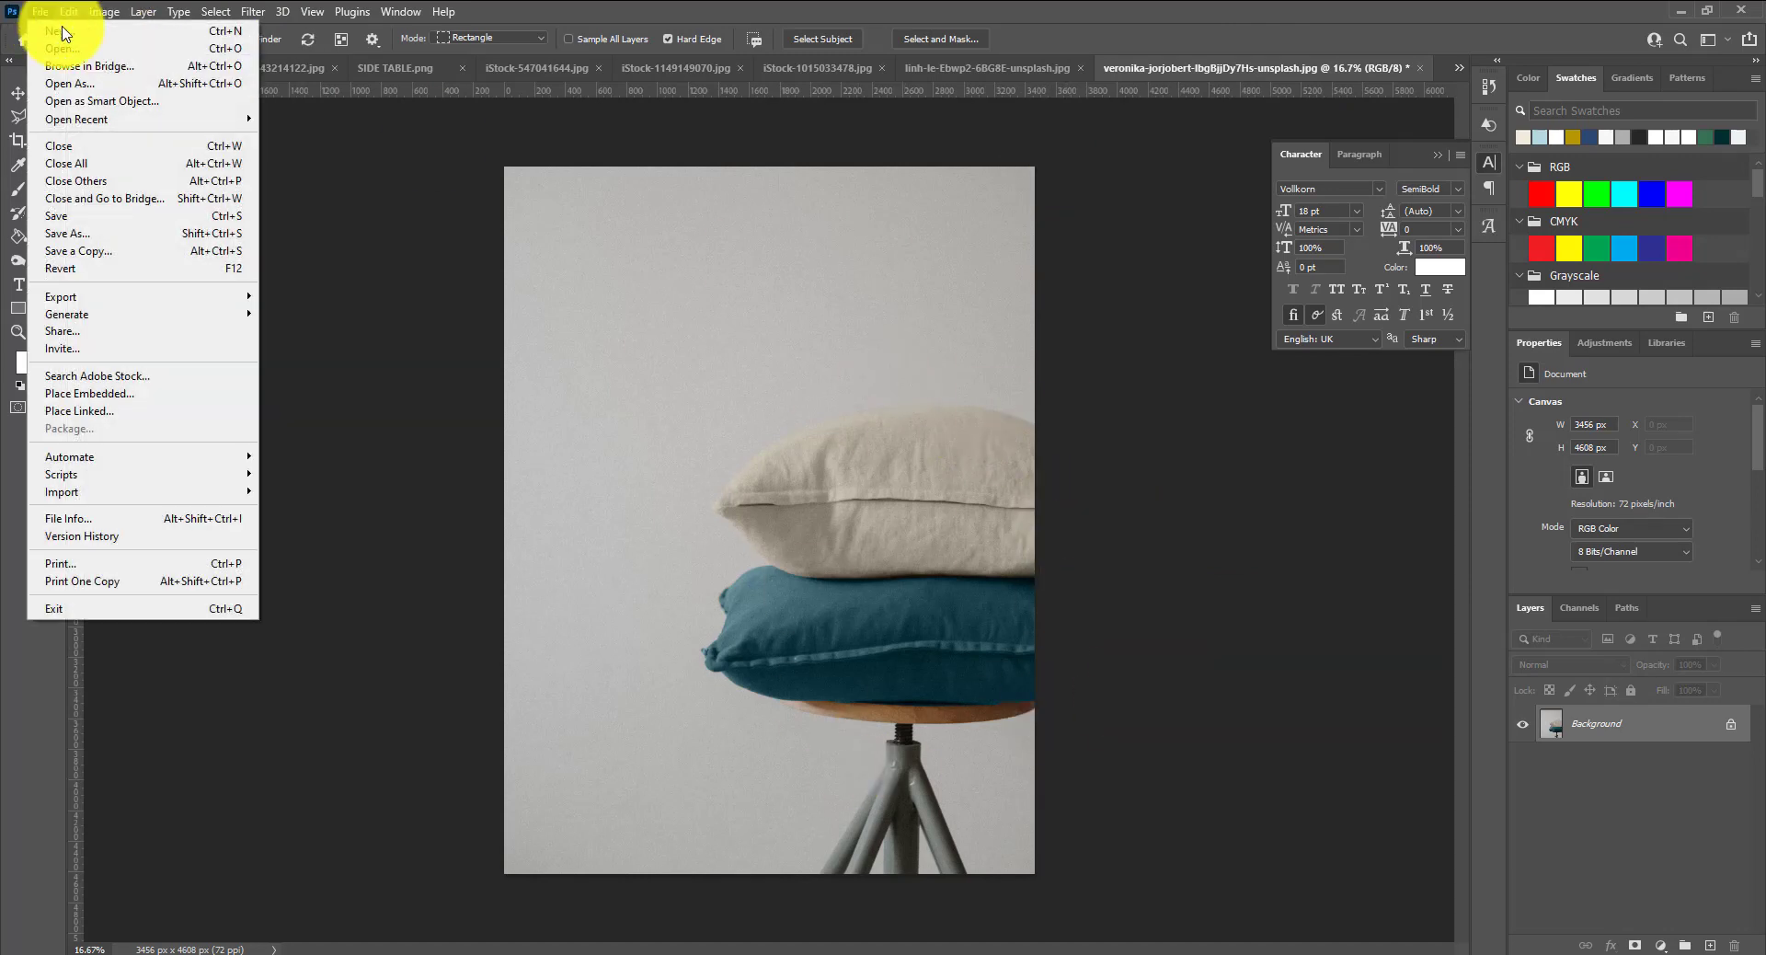
{"action": "left_click", "coordinate": [106, 260]}
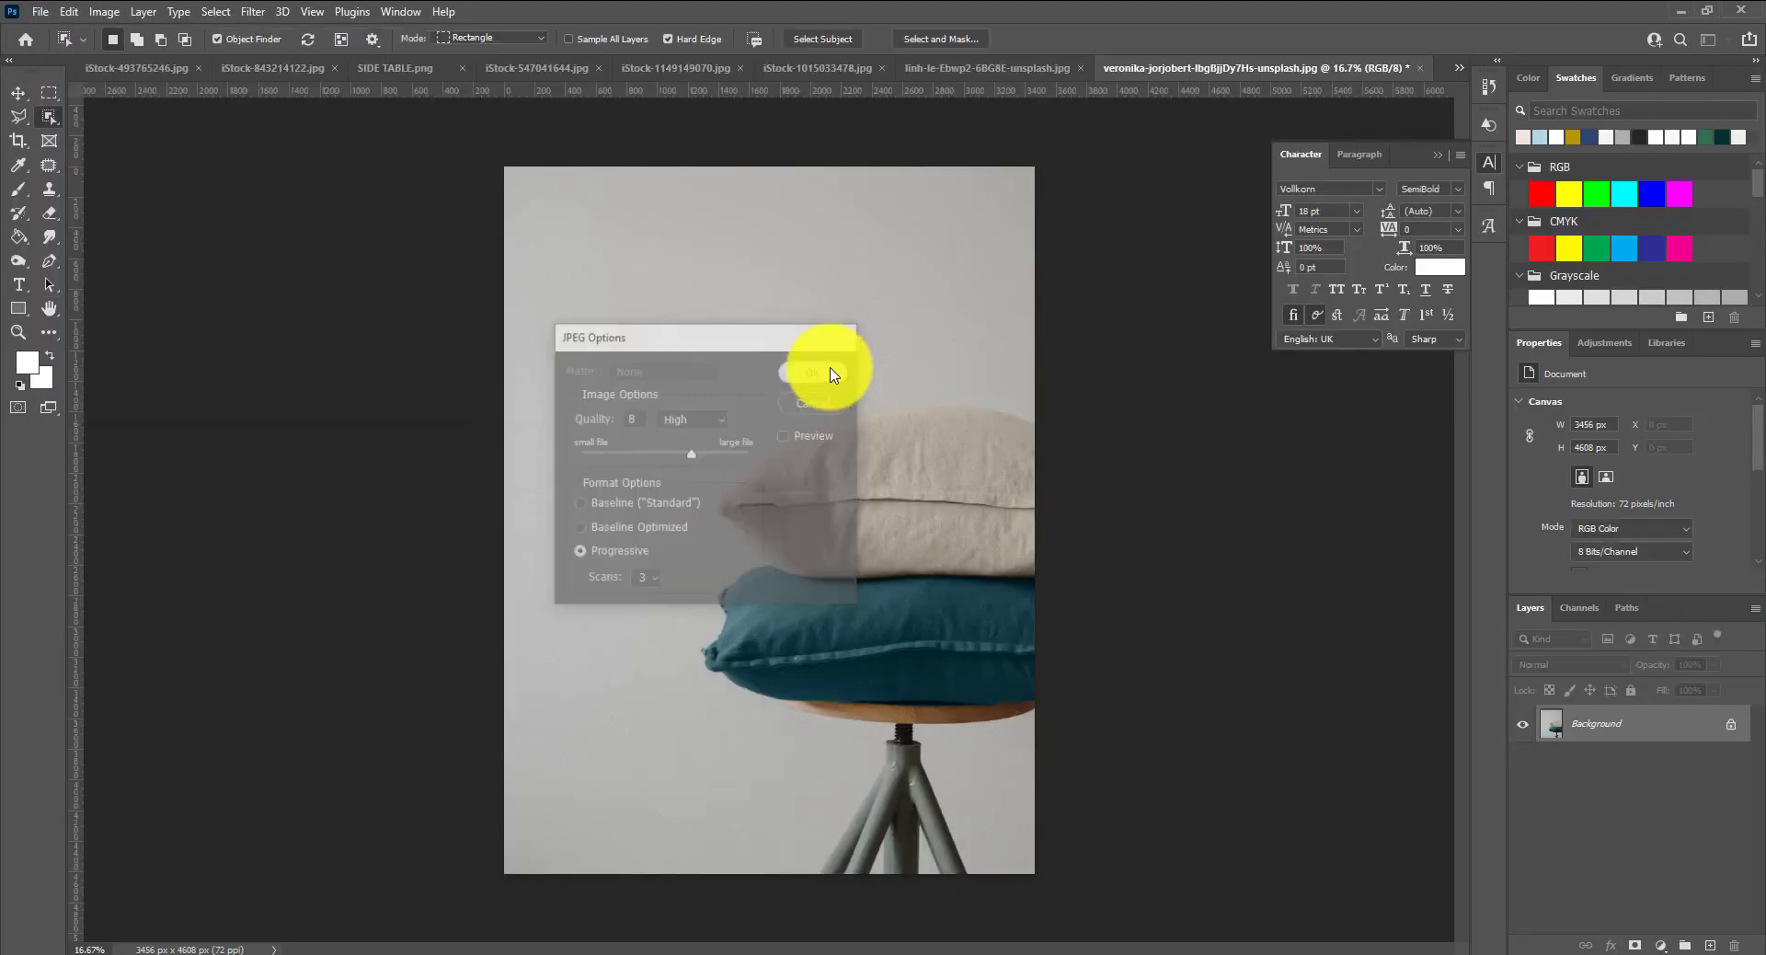
{"action": "left_click", "coordinate": [702, 949]}
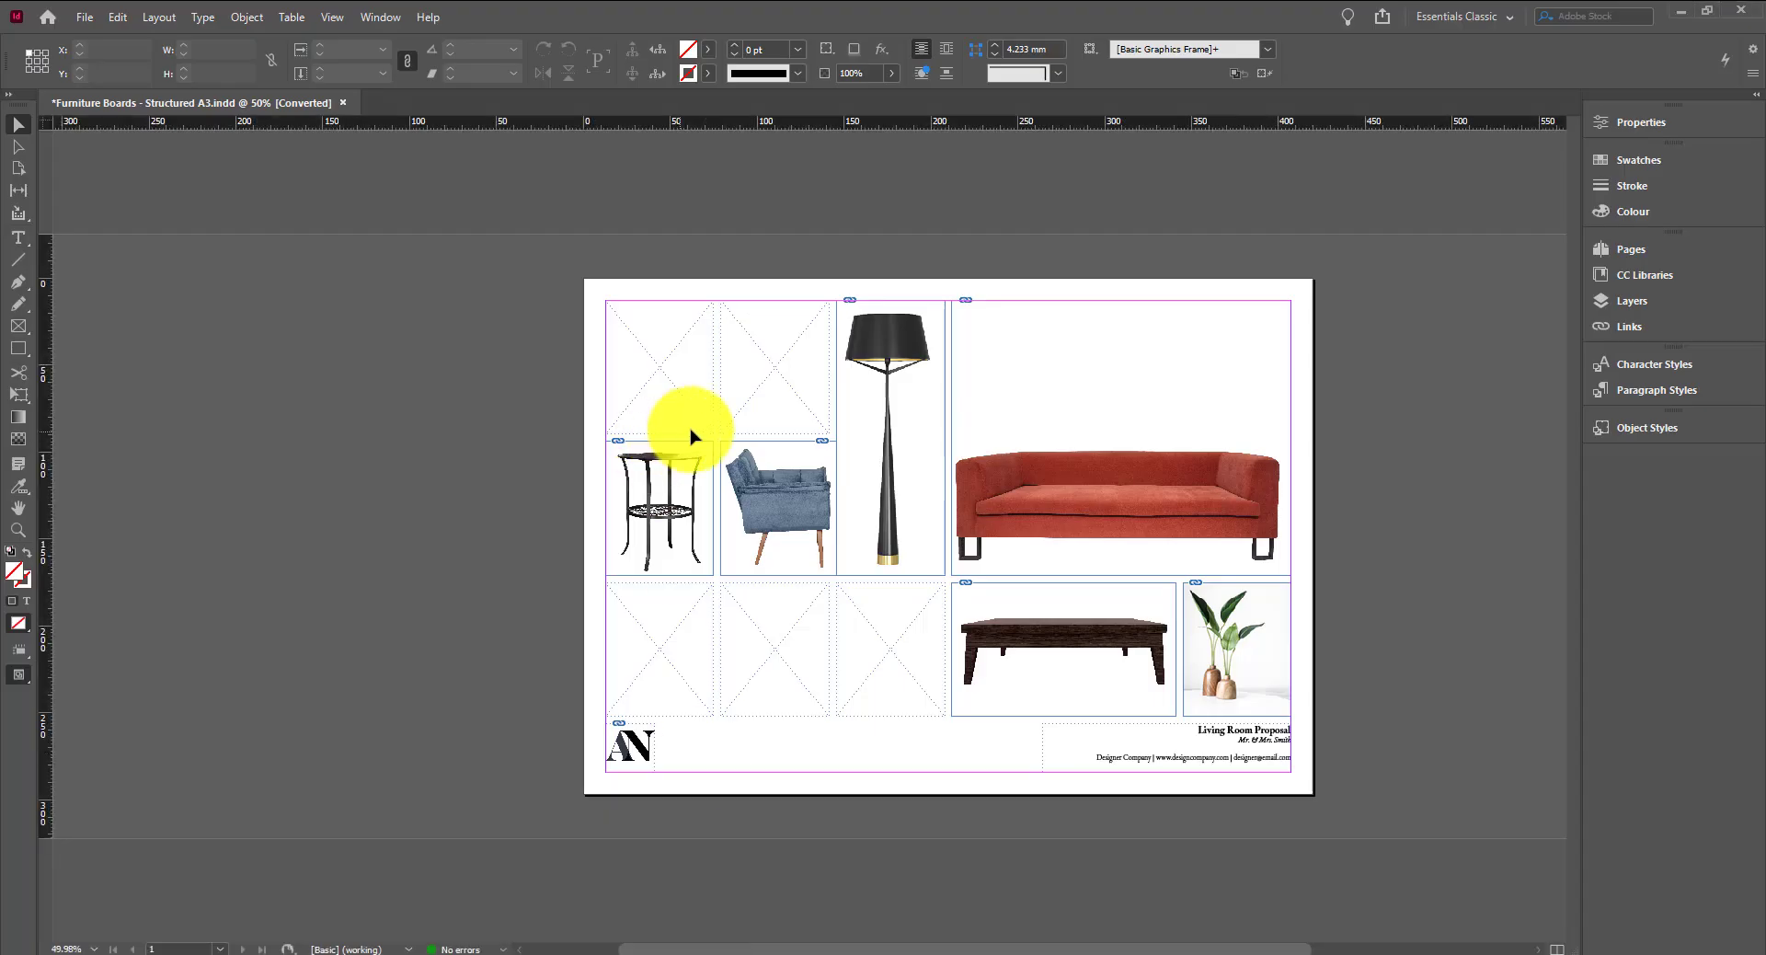
Place CUSHIONS.jpg into the empty frame below the lamp and fill the frame proportionally
{"action": "key", "text": "ctrl+d"}
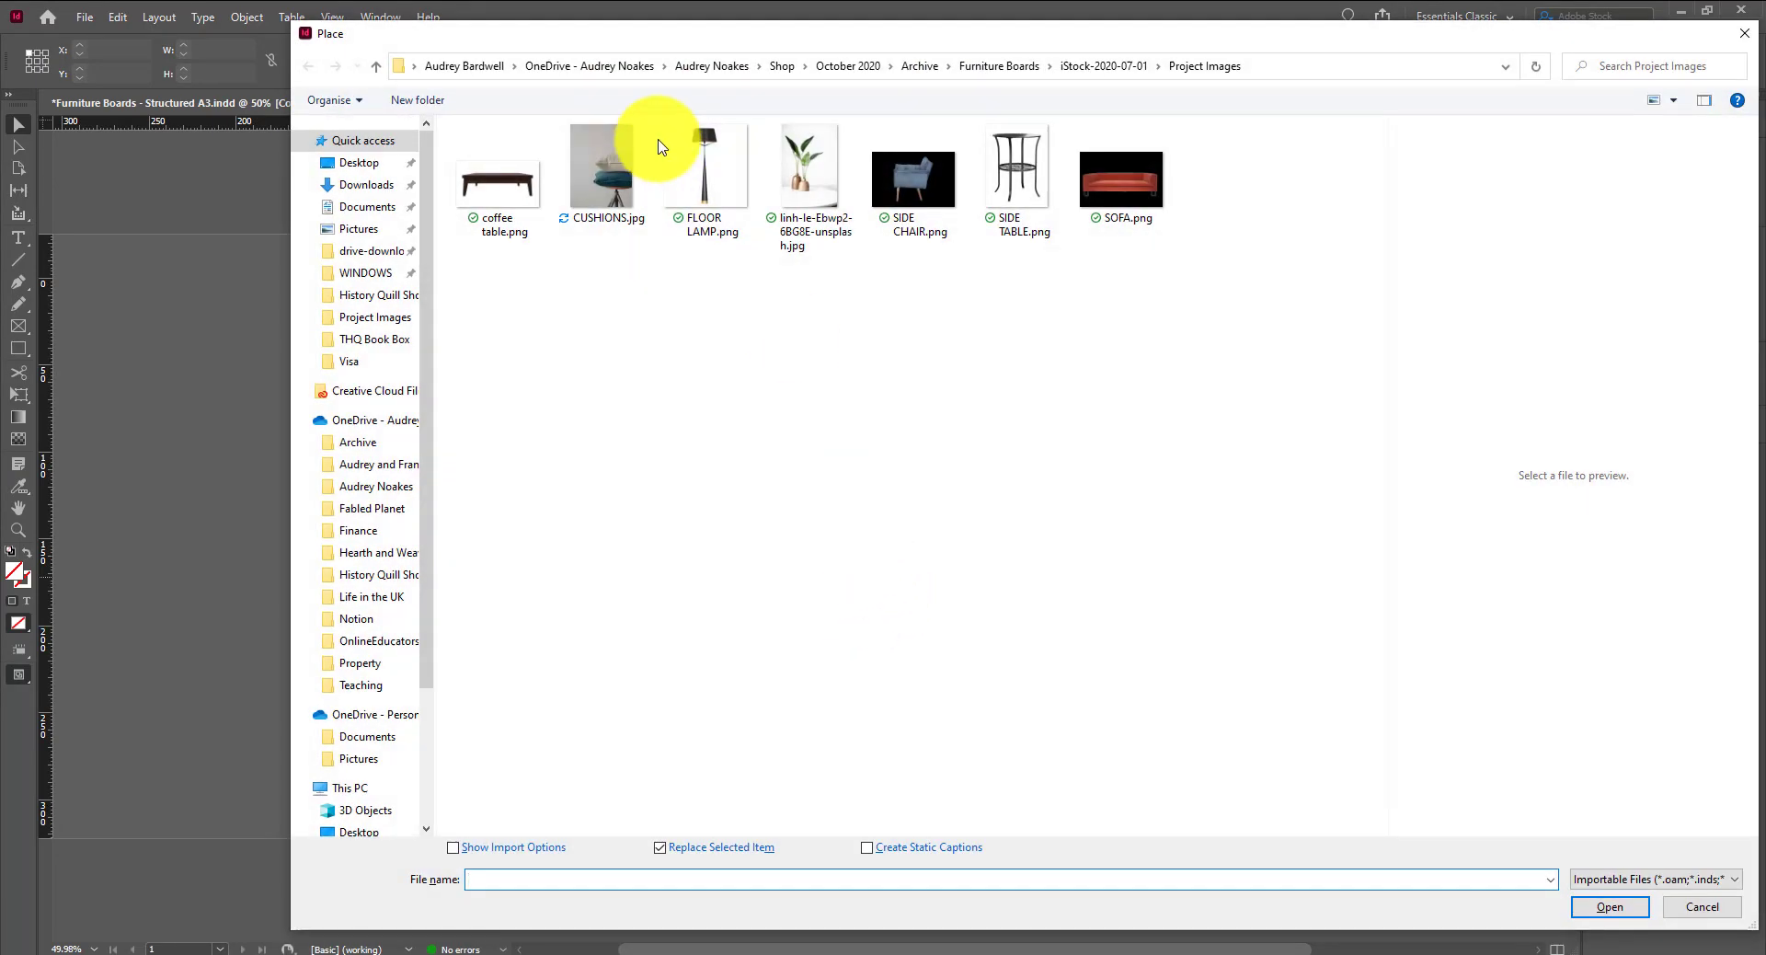
{"action": "left_click", "coordinate": [635, 164]}
{"action": "left_click", "coordinate": [1610, 906]}
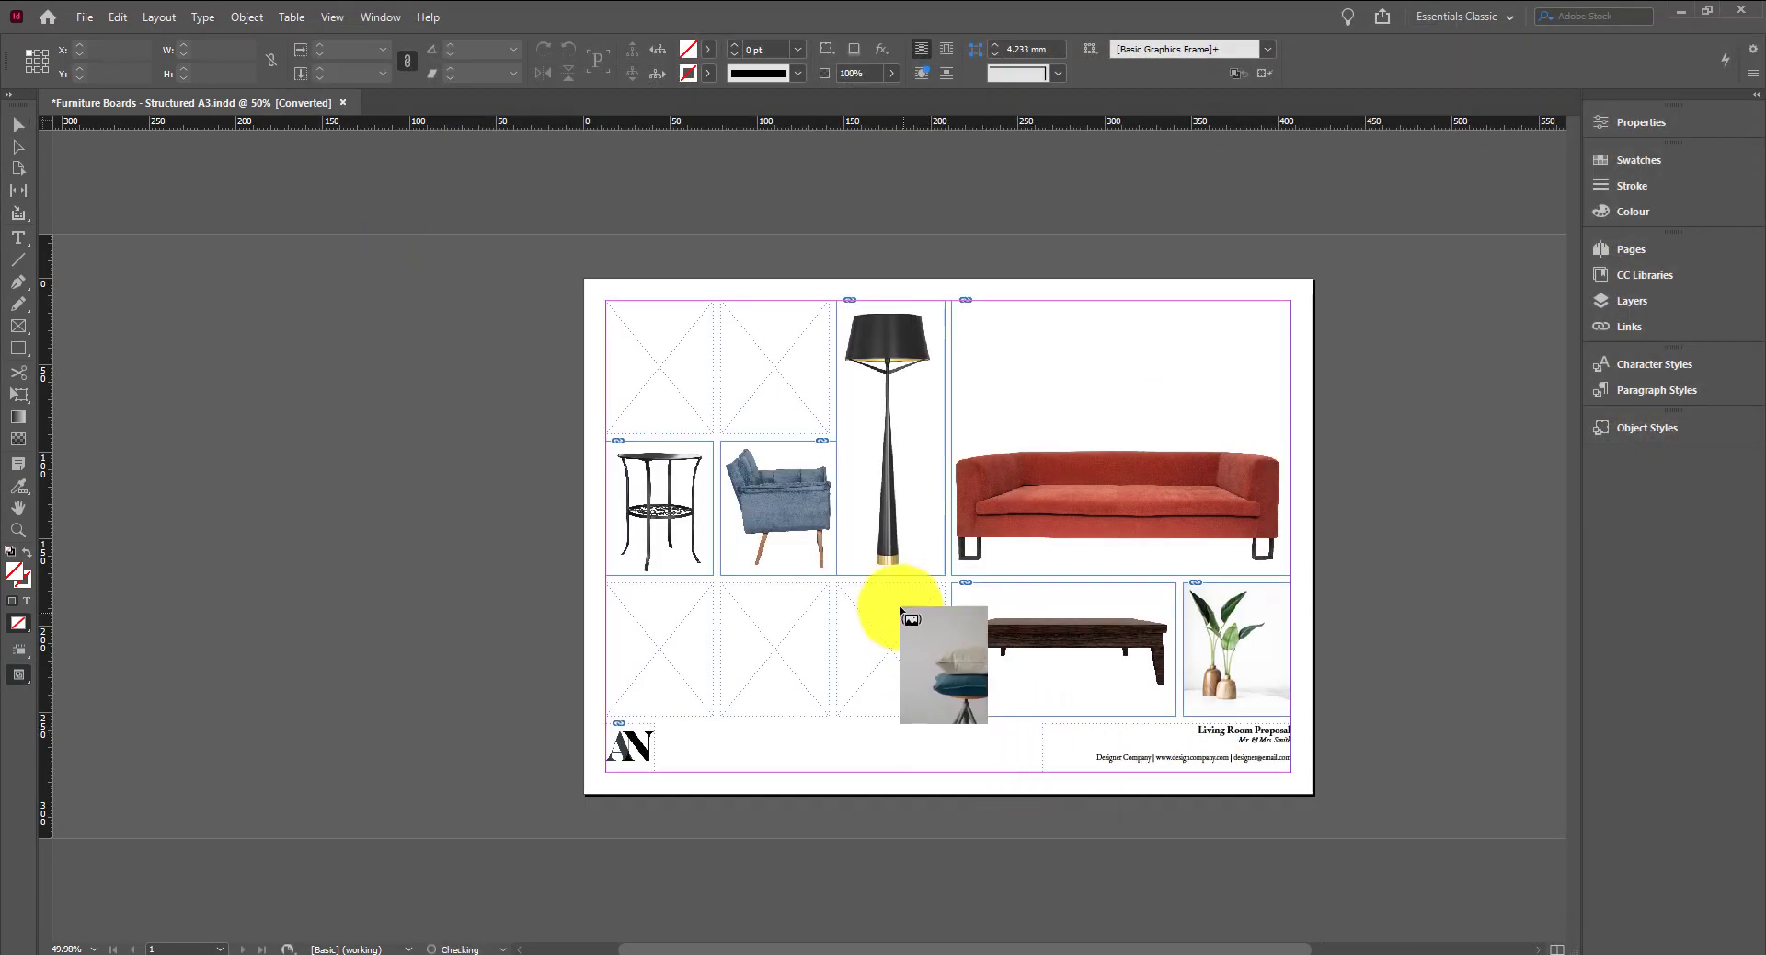
{"action": "left_click", "coordinate": [851, 607]}
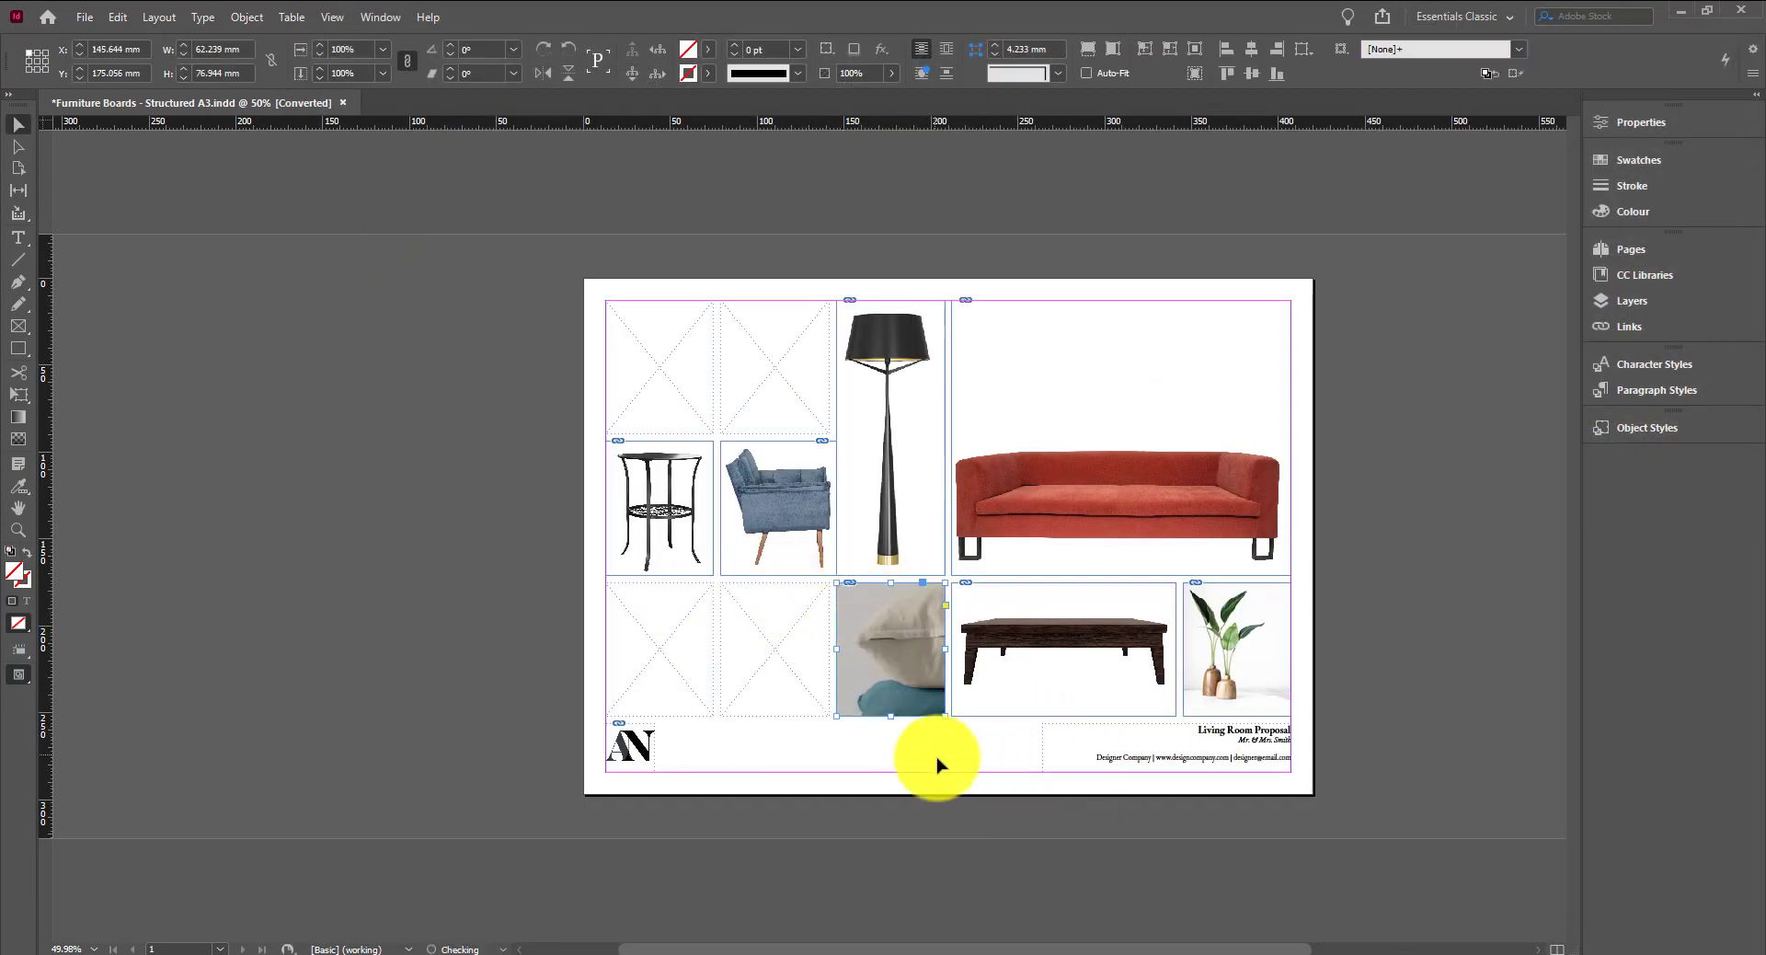
{"action": "right_click", "coordinate": [914, 603]}
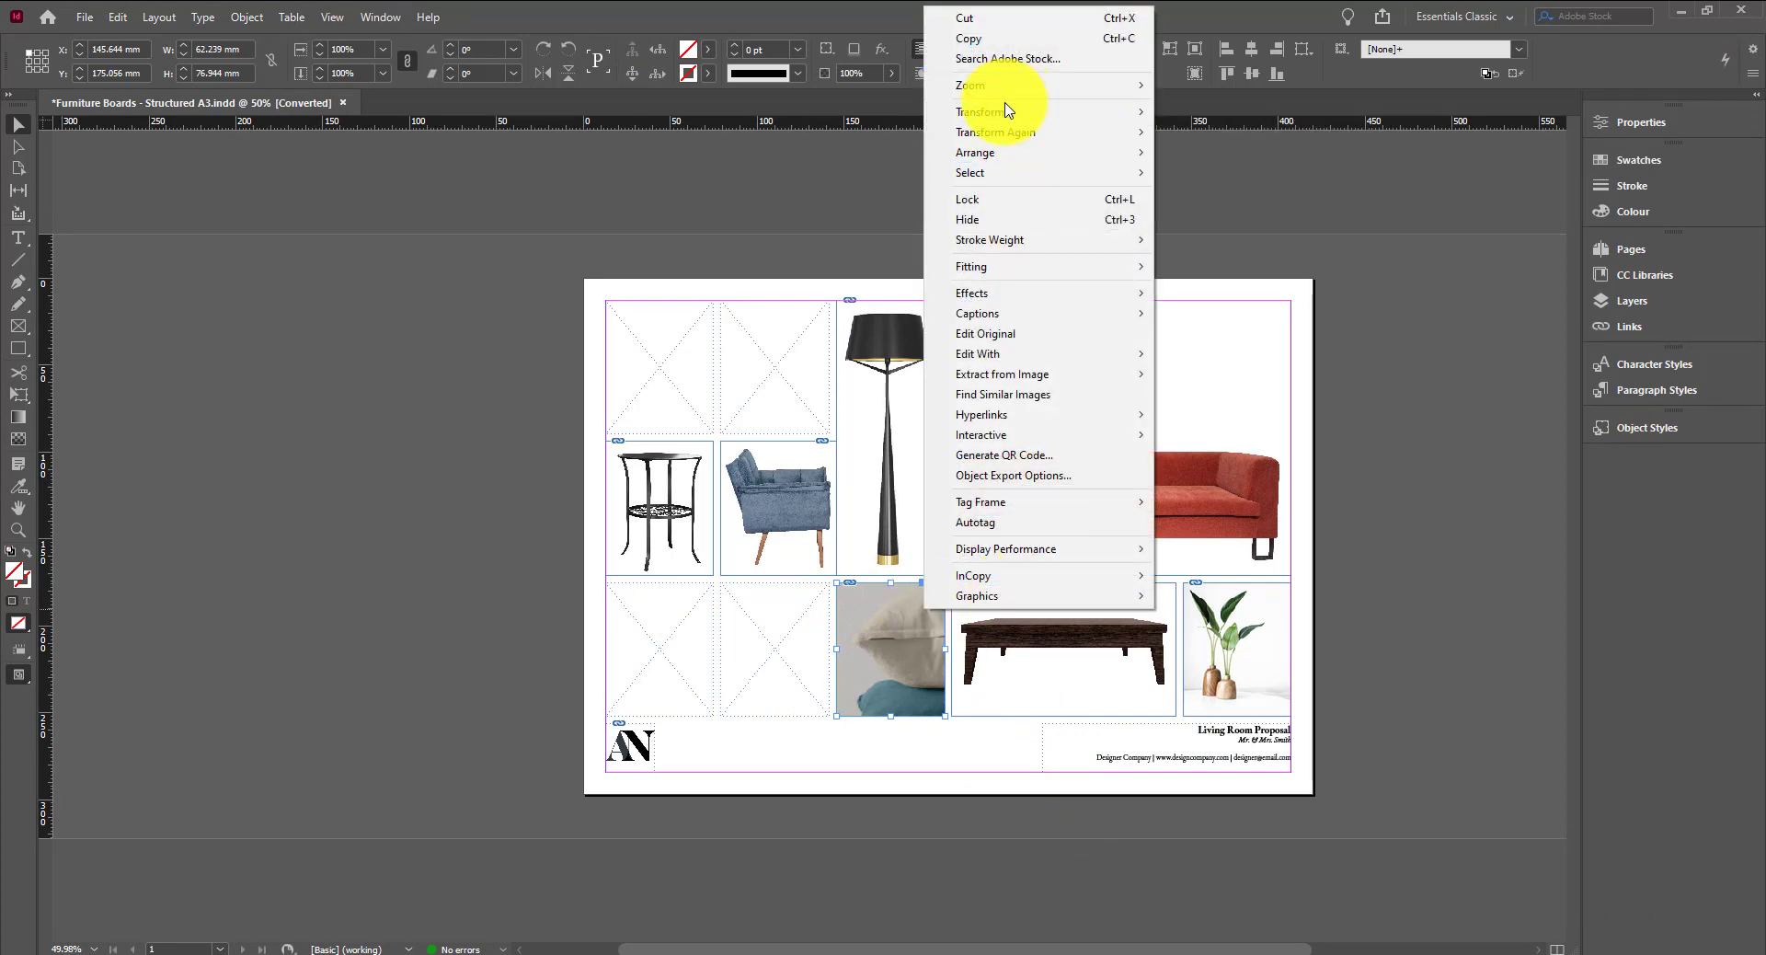
{"action": "mouse_move", "coordinate": [1104, 266]}
{"action": "left_click", "coordinate": [1219, 262]}
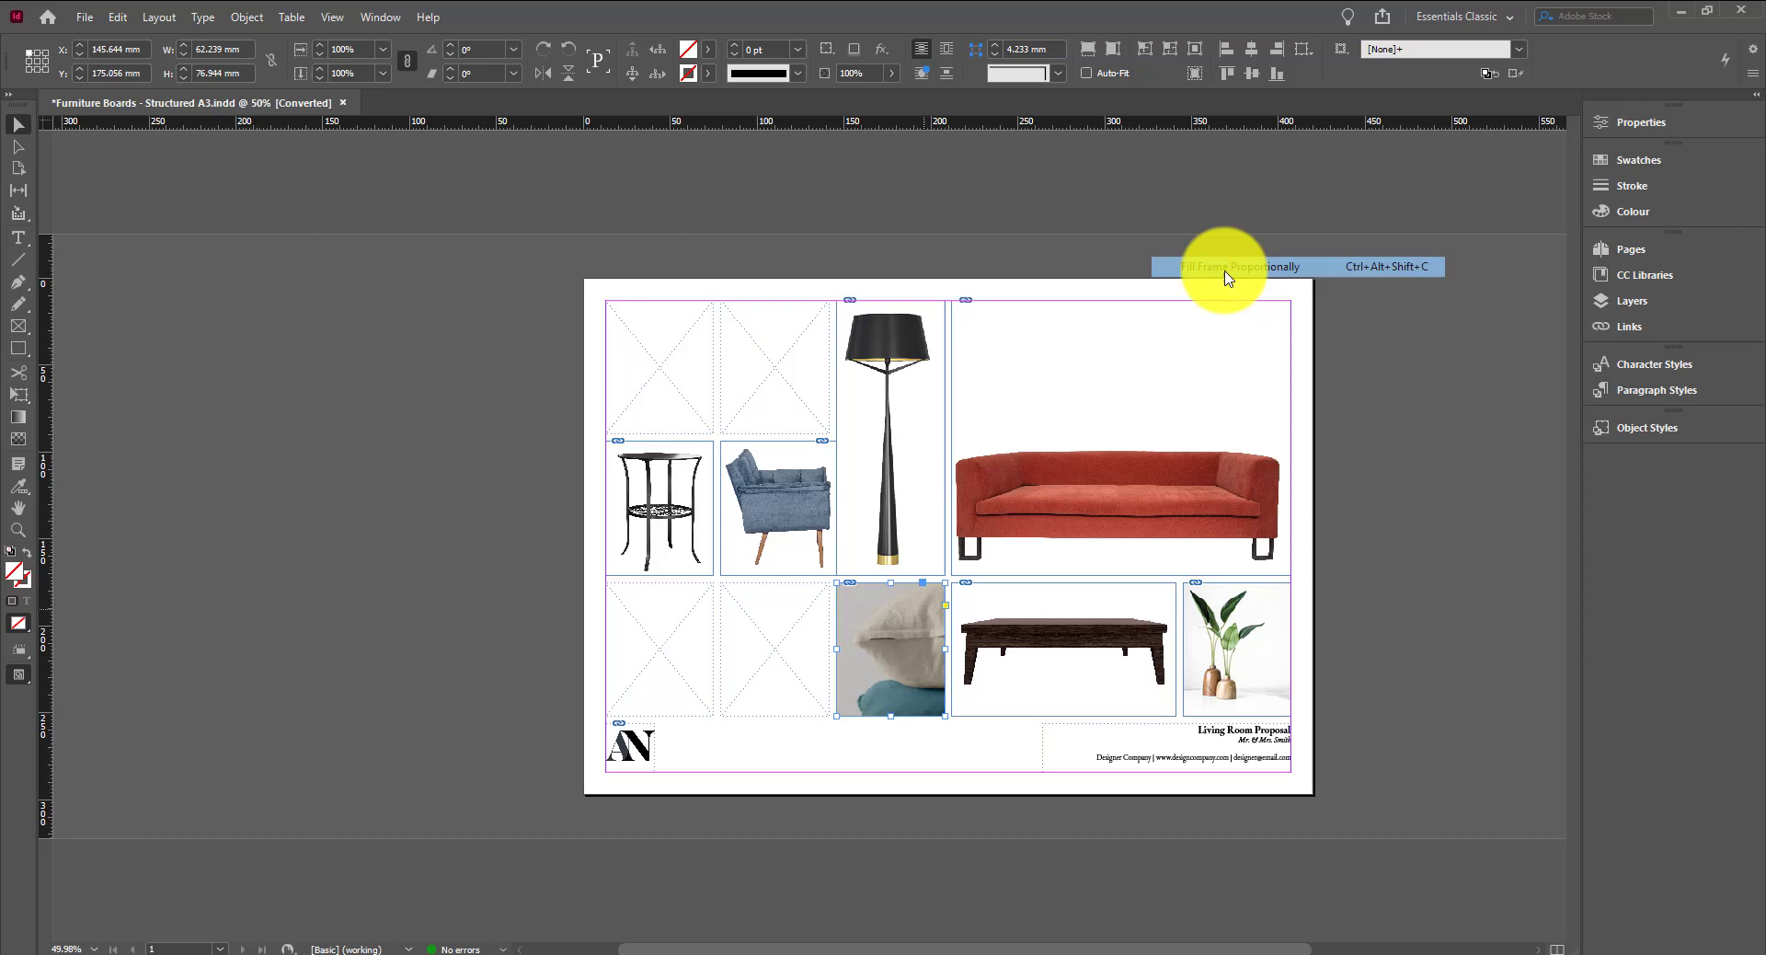
Enlarge and reposition the cushions image inside its frame
{"action": "double_click", "coordinate": [874, 626]}
{"action": "left_click_drag", "start_coordinate": [952, 565], "coordinate": [932, 682]}
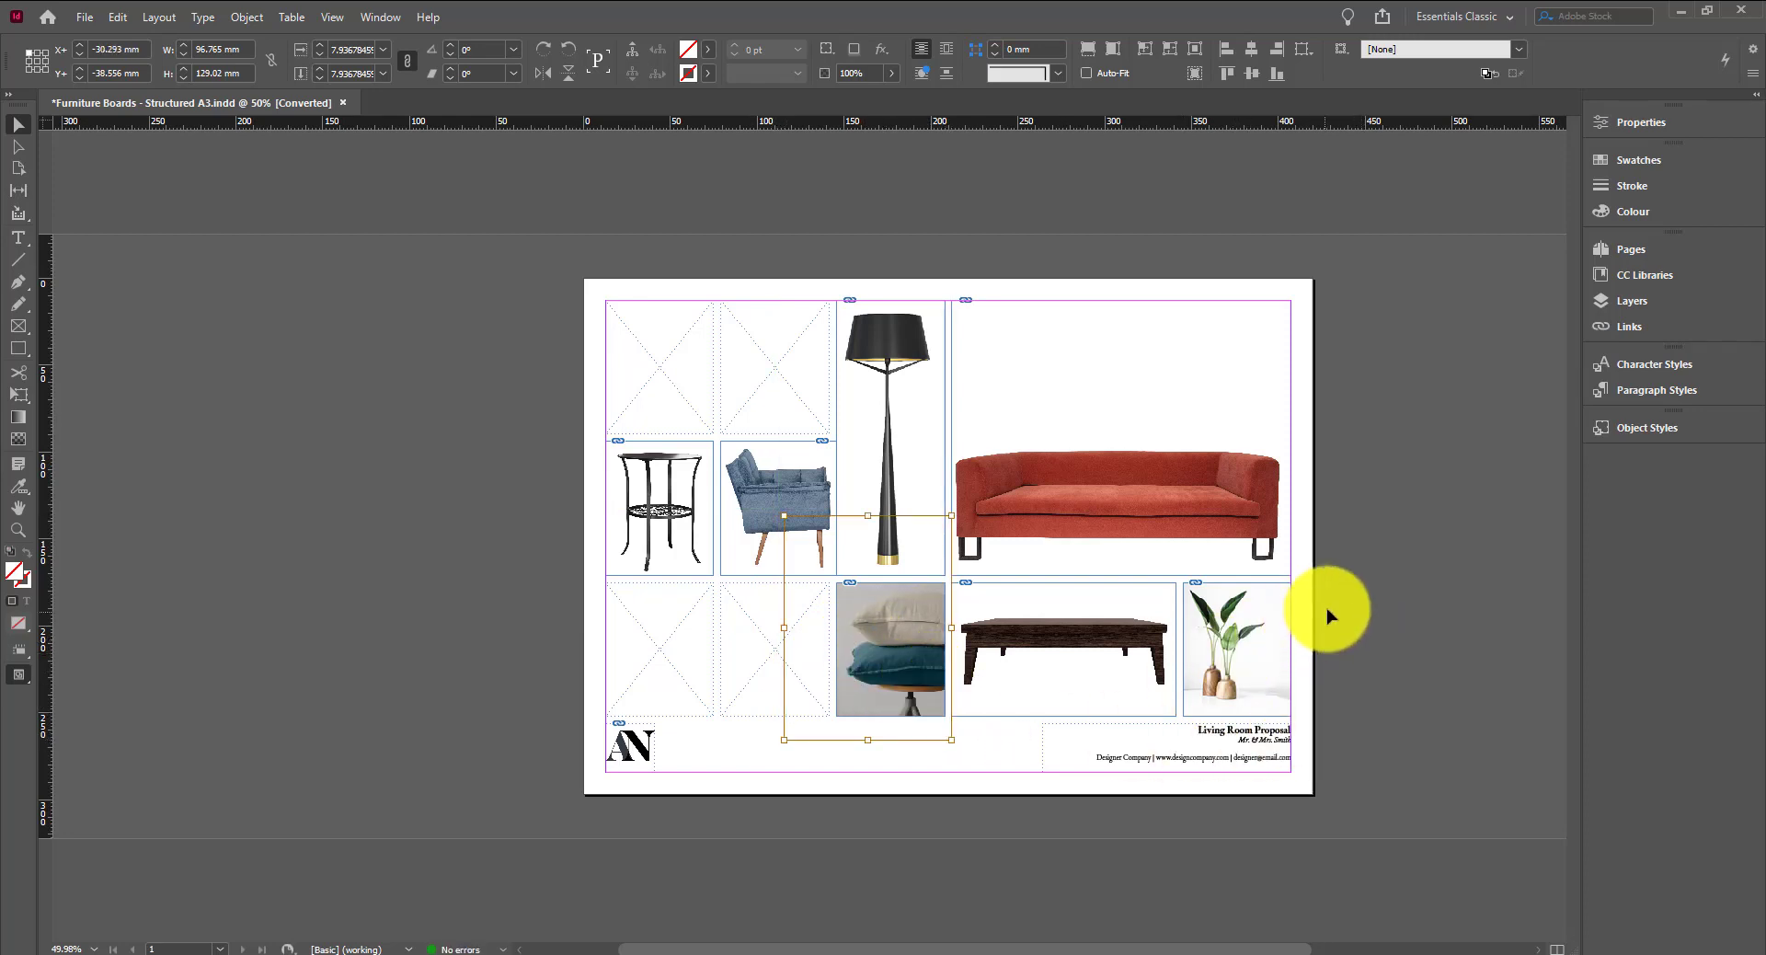
{"action": "left_click", "coordinate": [1362, 626]}
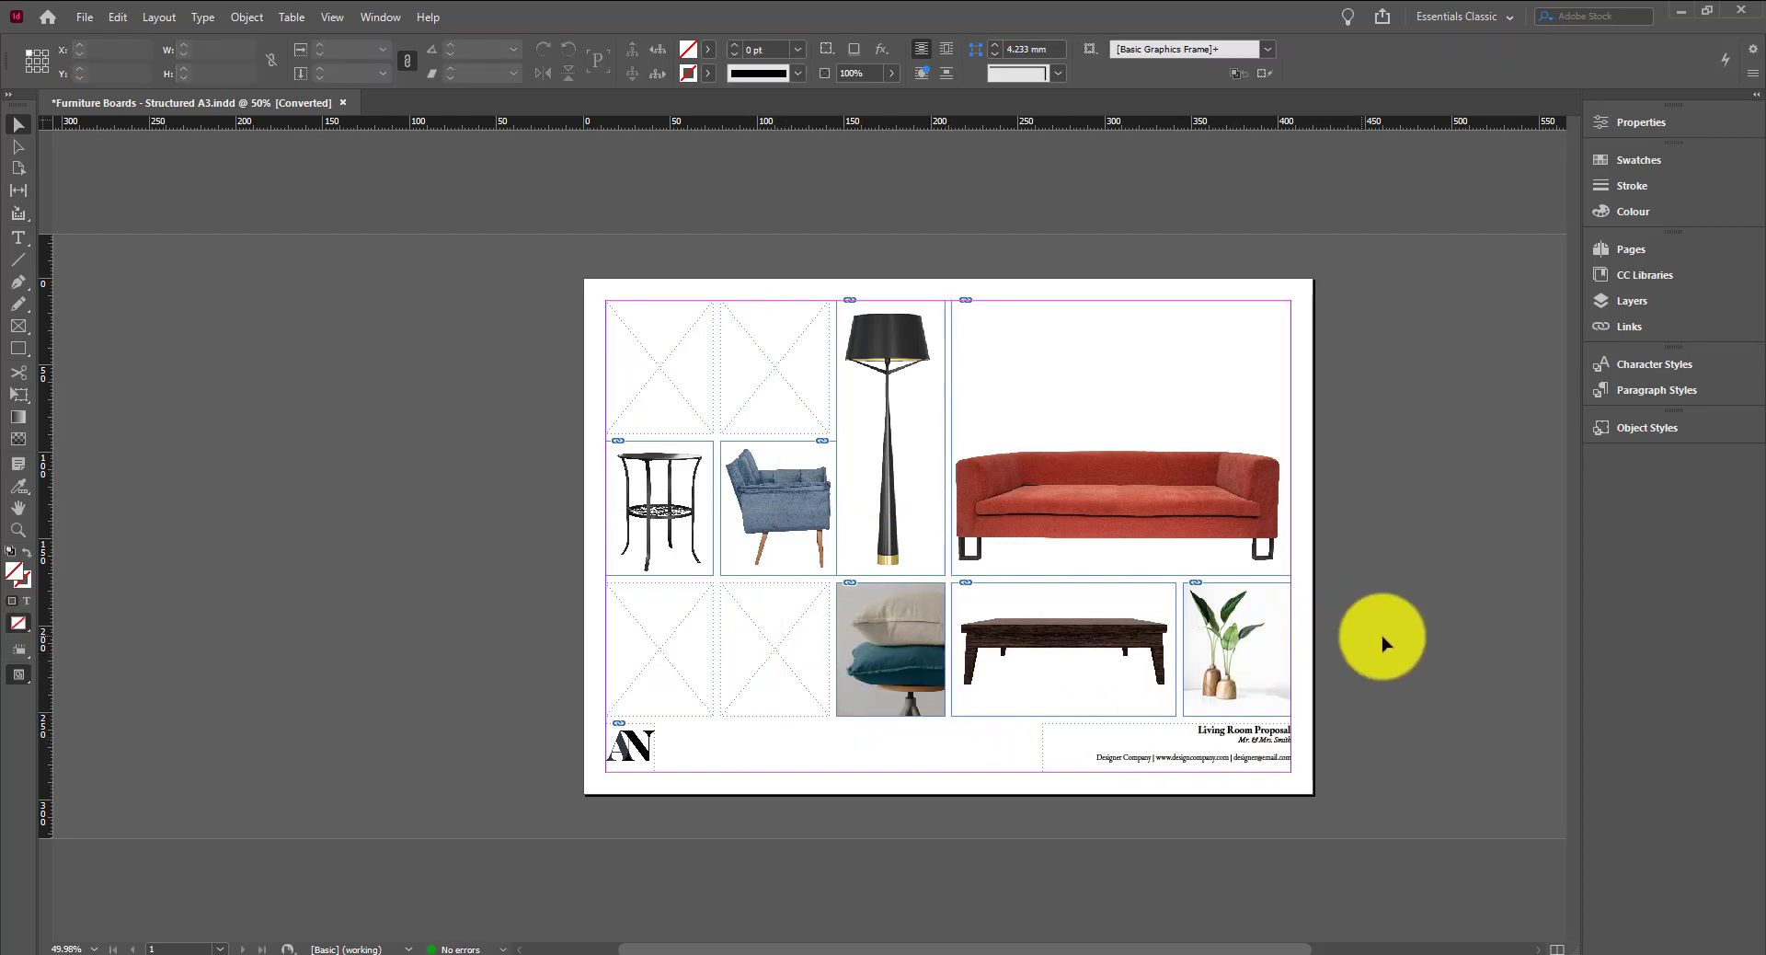
Delete the two empty bottom-left frames and resize the blue armchair frame into that corner
{"action": "left_click", "coordinate": [753, 622]}
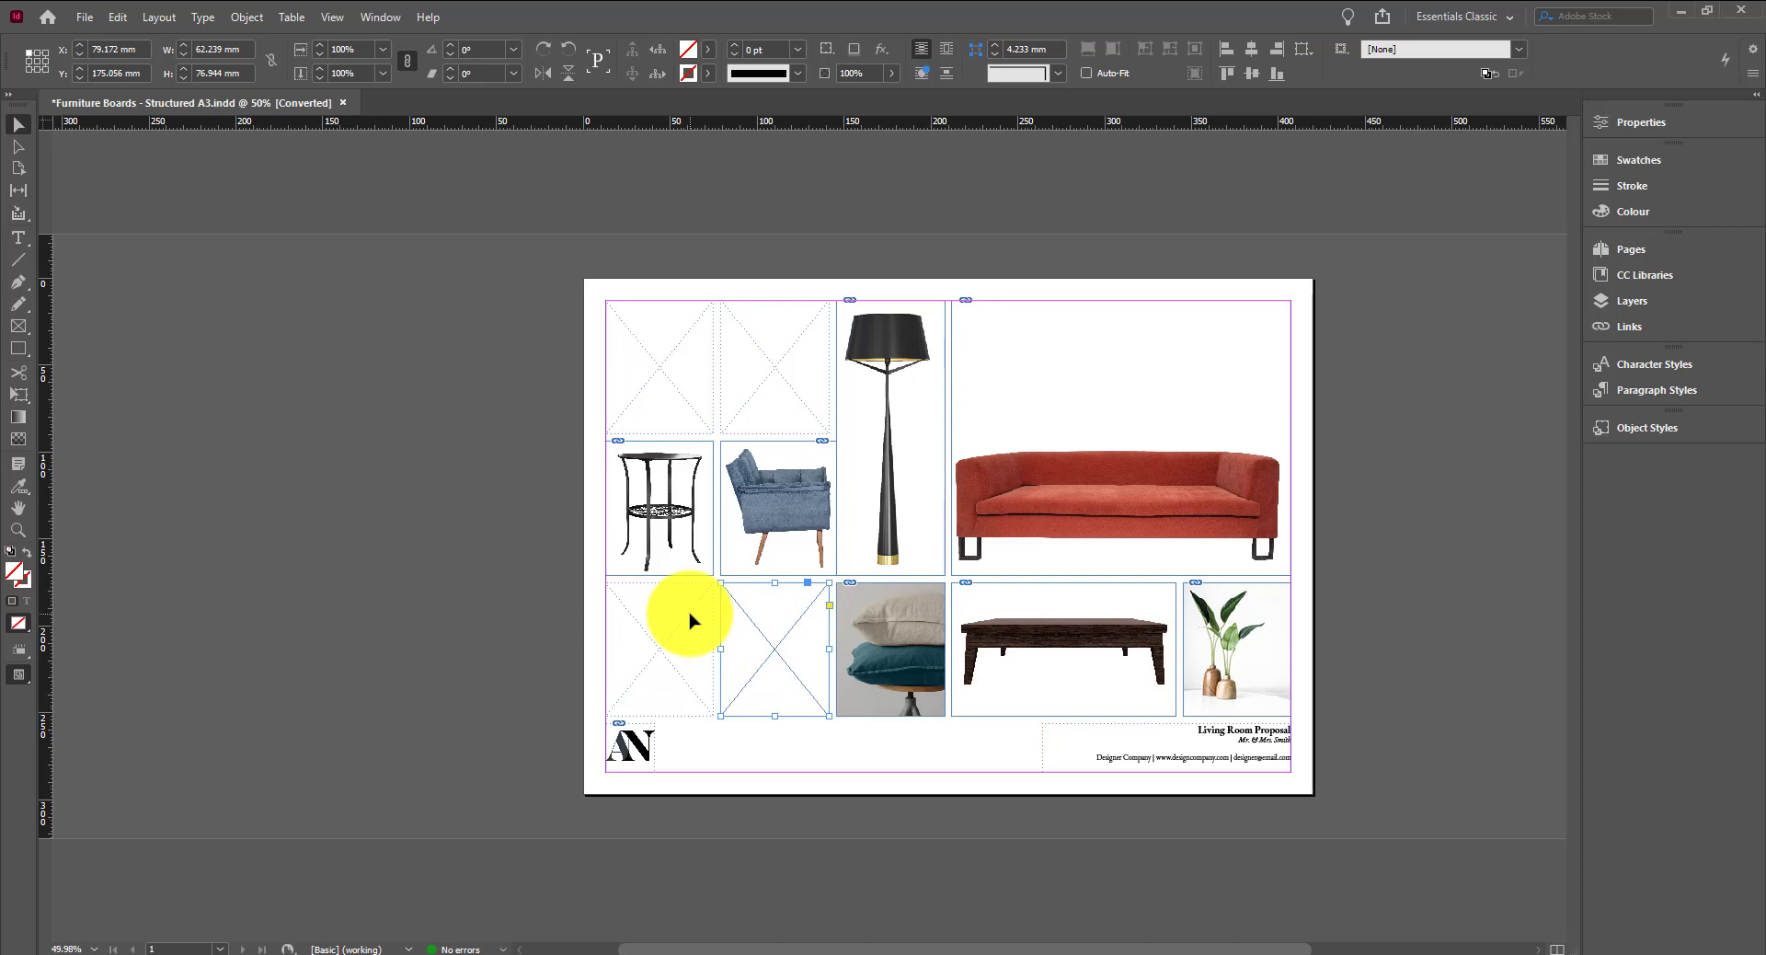
{"action": "left_click_drag", "start_coordinate": [789, 726], "coordinate": [619, 643]}
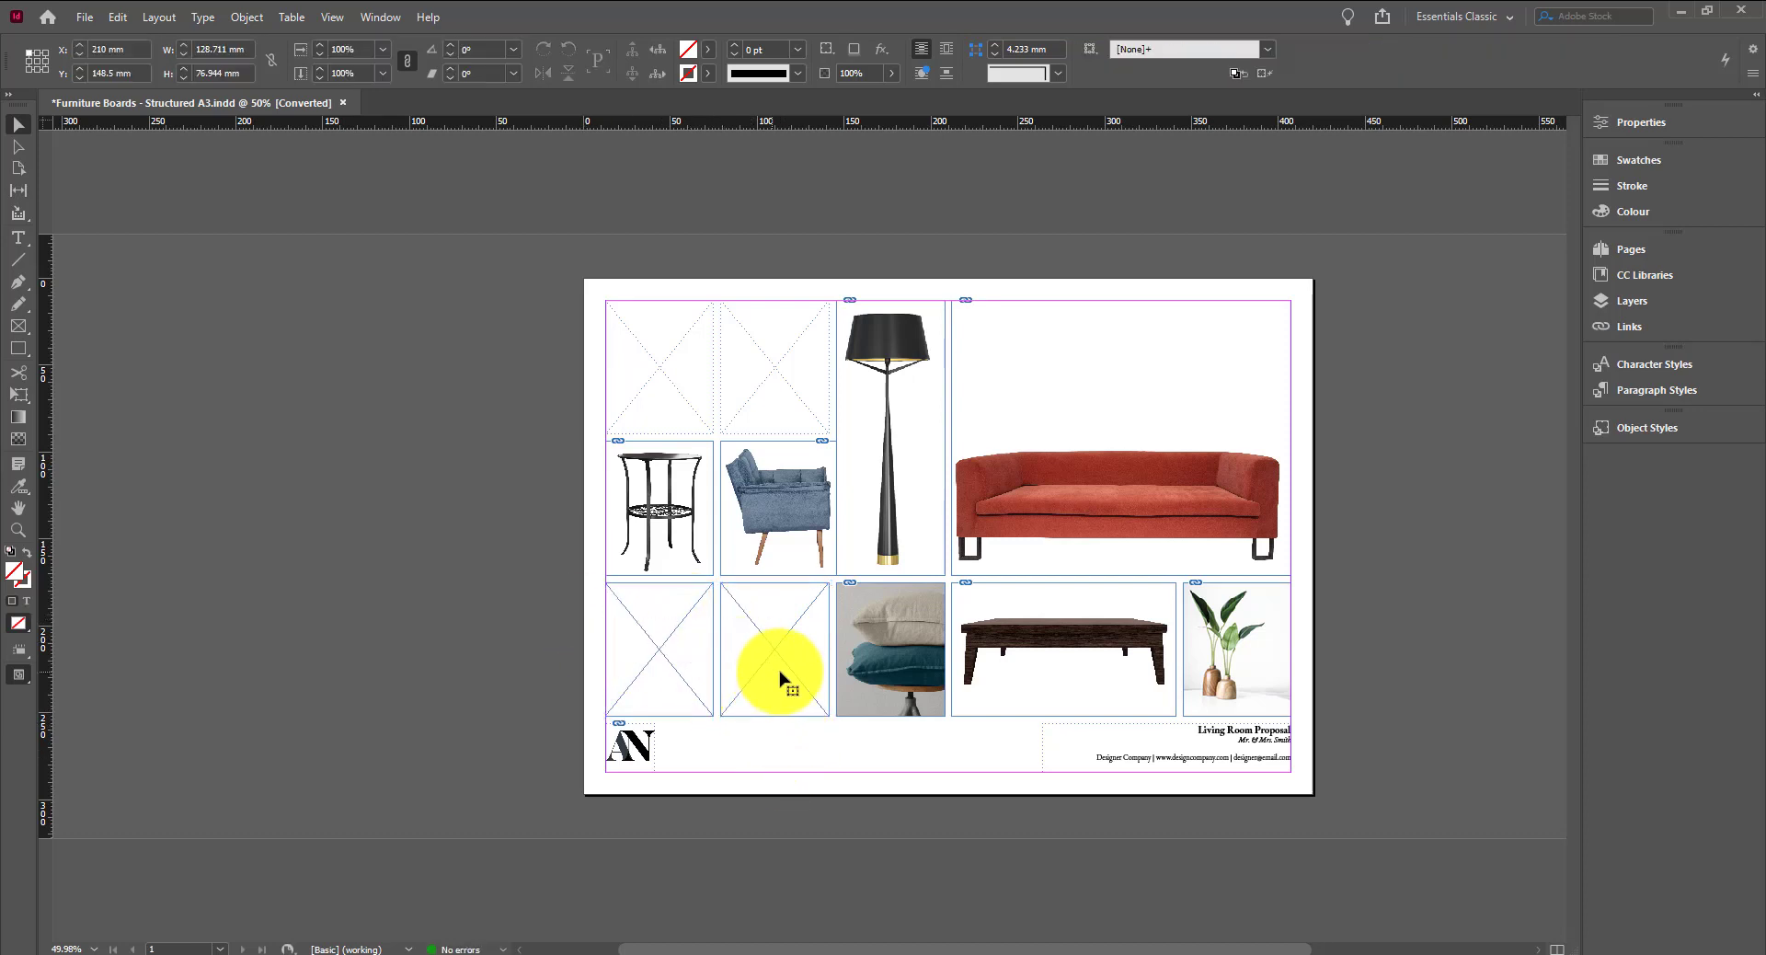
{"action": "key", "text": "Delete"}
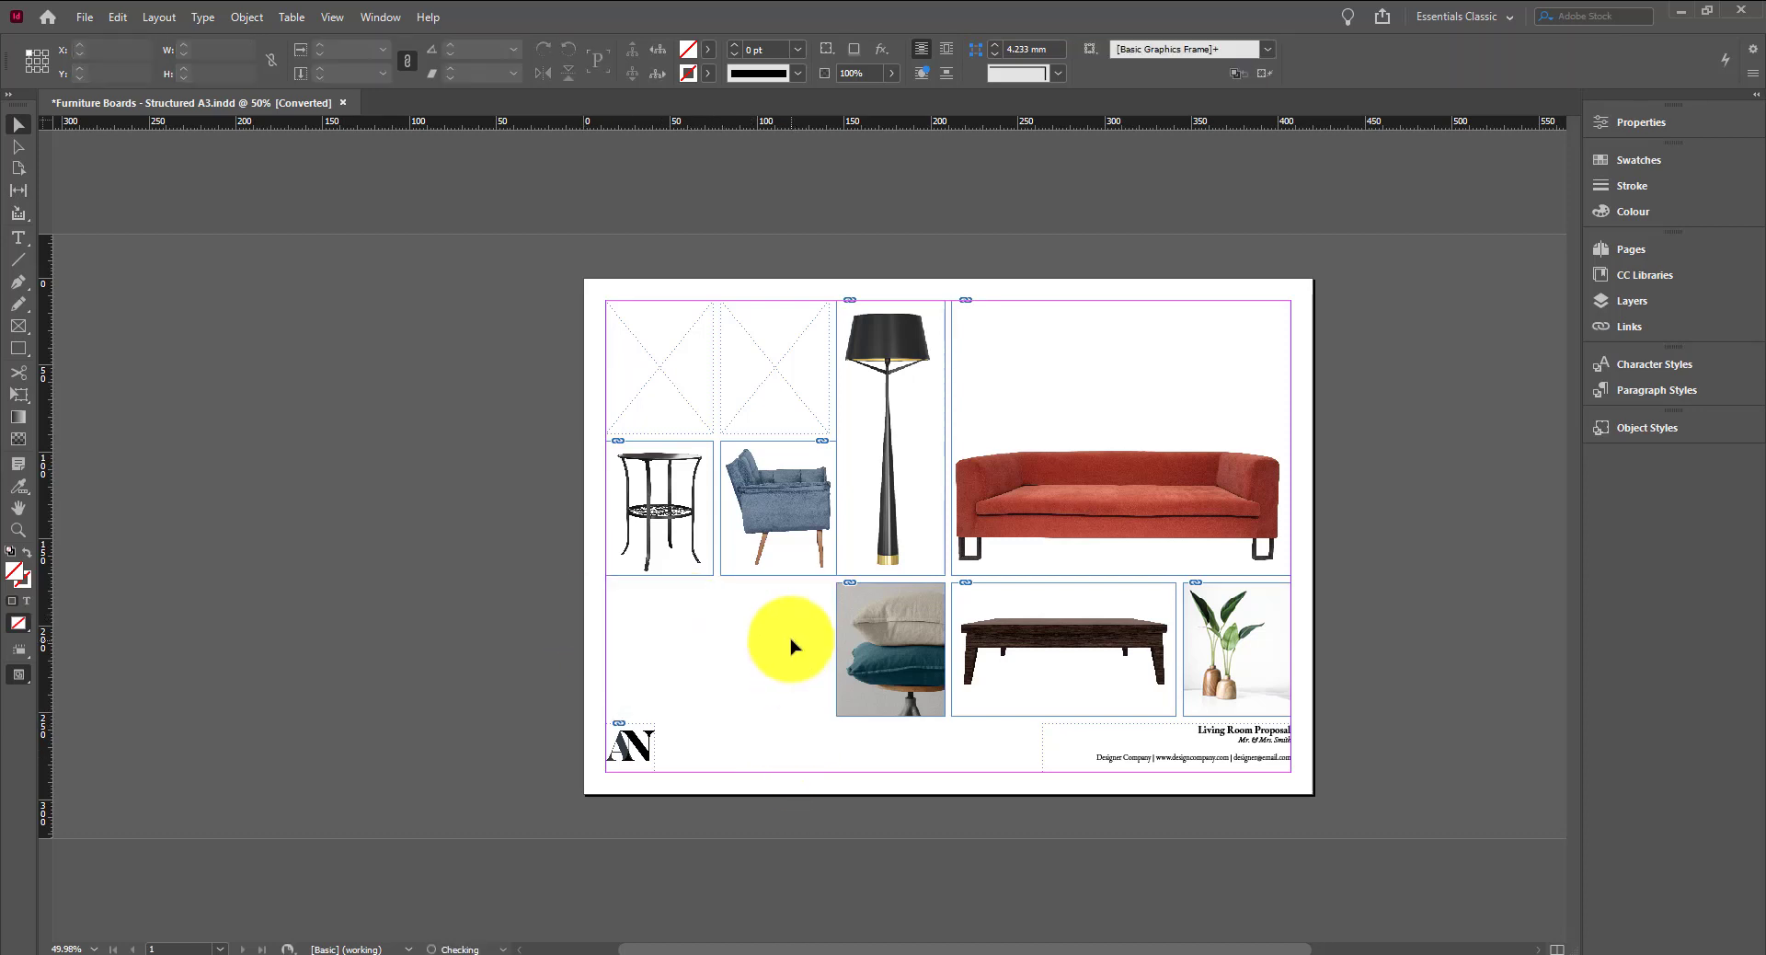
{"action": "left_click", "coordinate": [761, 543]}
{"action": "left_click_drag", "start_coordinate": [720, 575], "coordinate": [612, 720]}
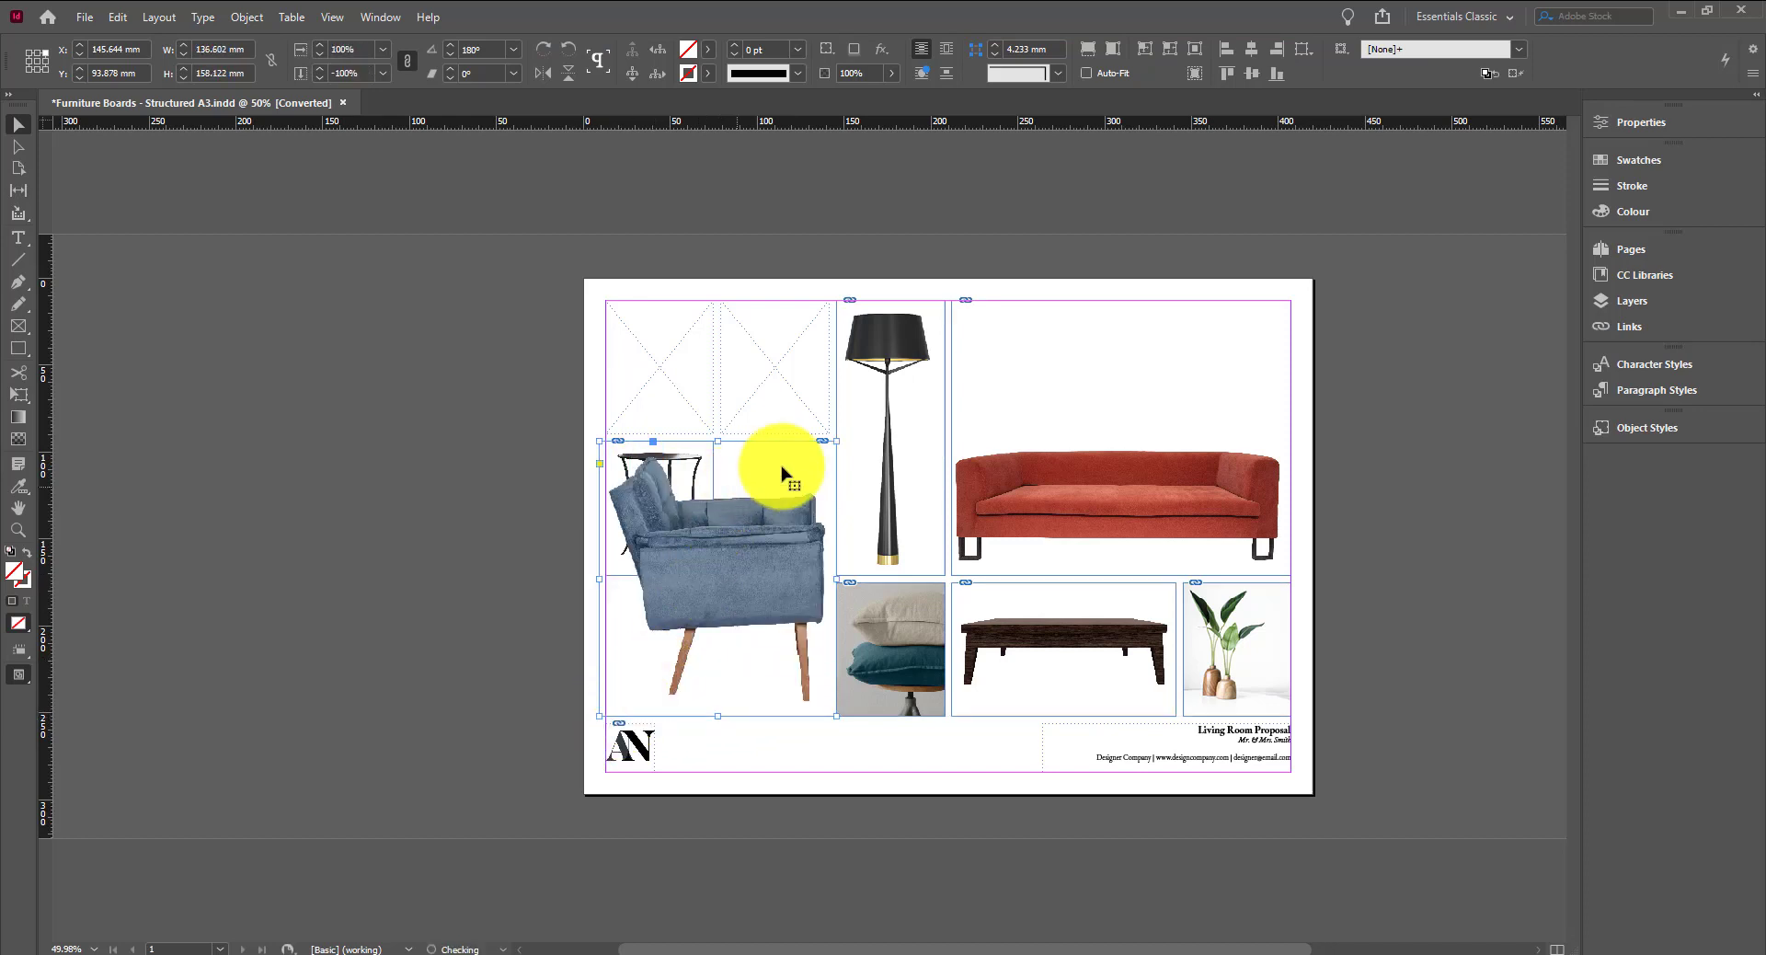
{"action": "left_click_drag", "start_coordinate": [835, 441], "coordinate": [768, 521]}
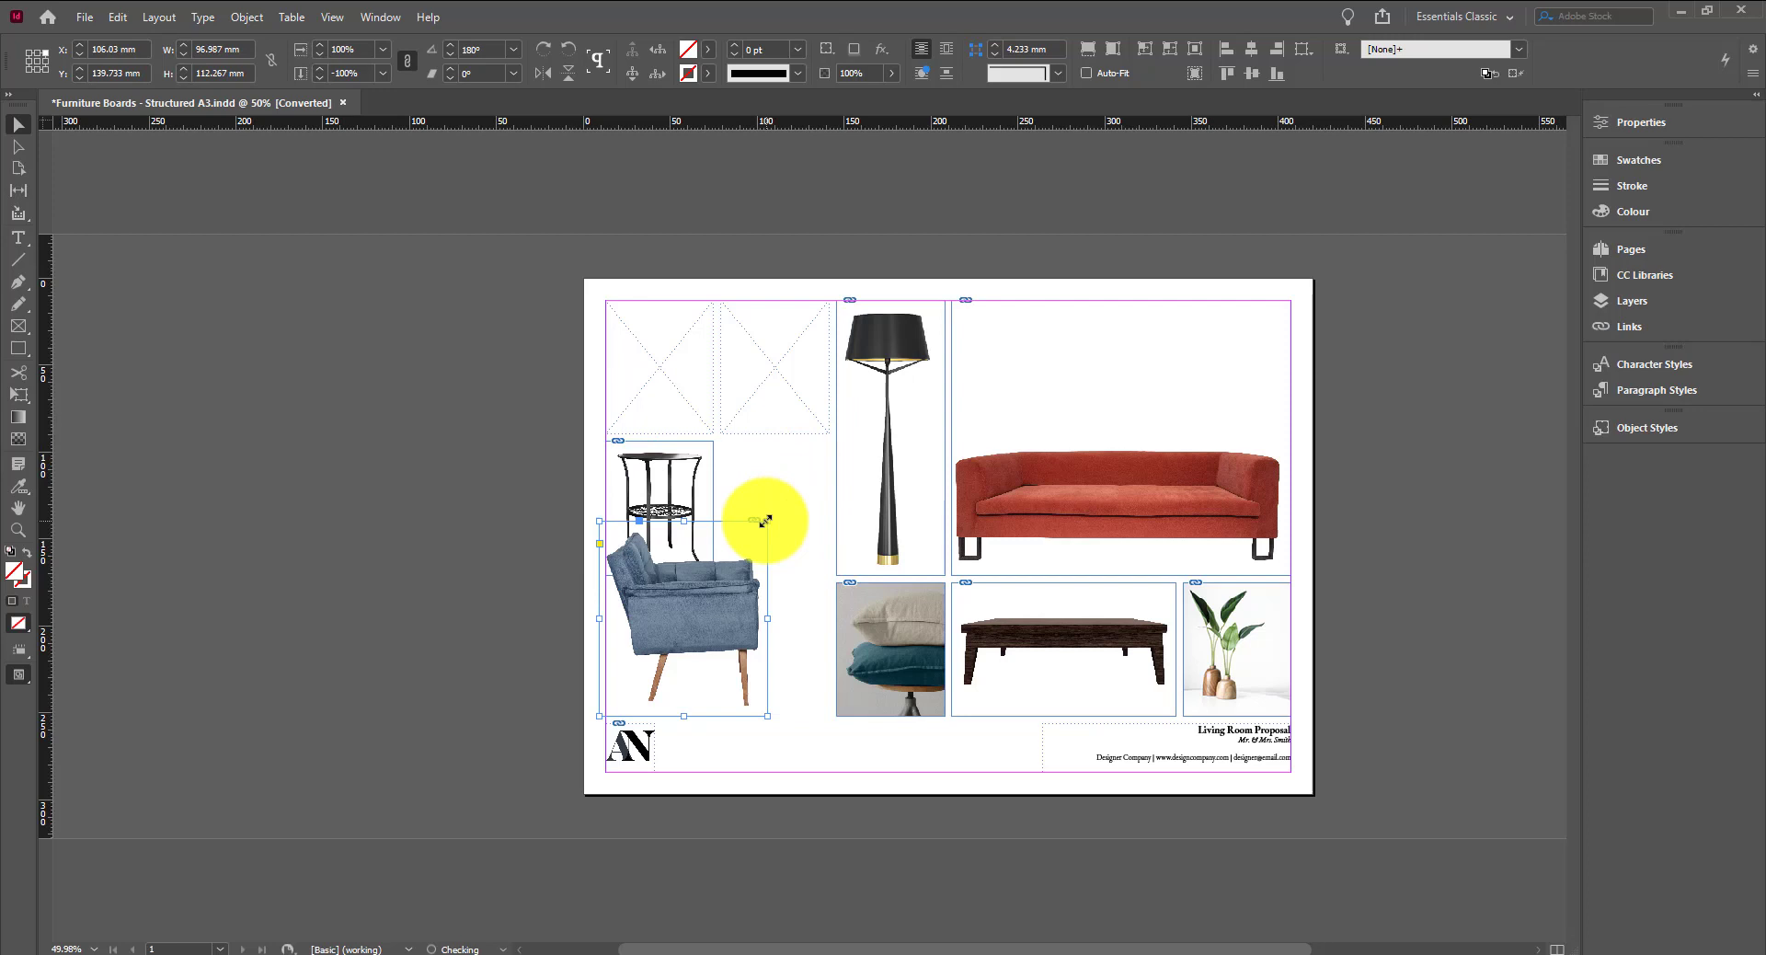
Move the side table right beside the floor lamp and preview the board
{"action": "left_click_drag", "start_coordinate": [662, 473], "coordinate": [785, 474]}
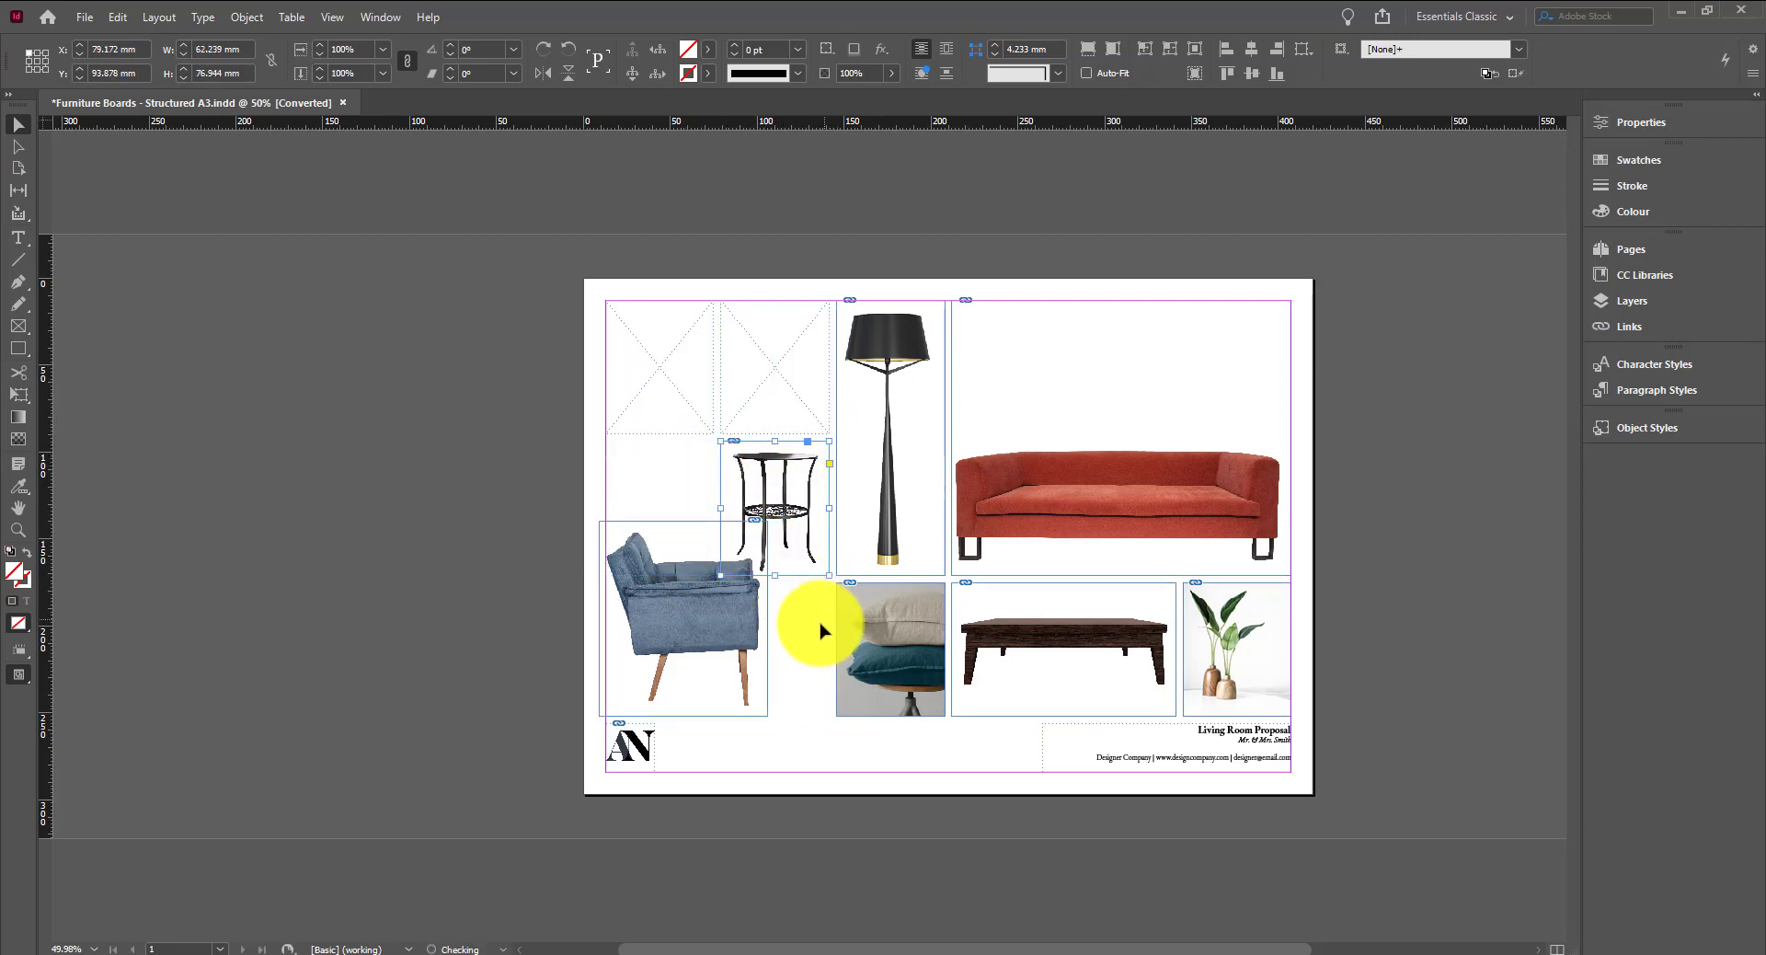
{"action": "left_click", "coordinate": [848, 757]}
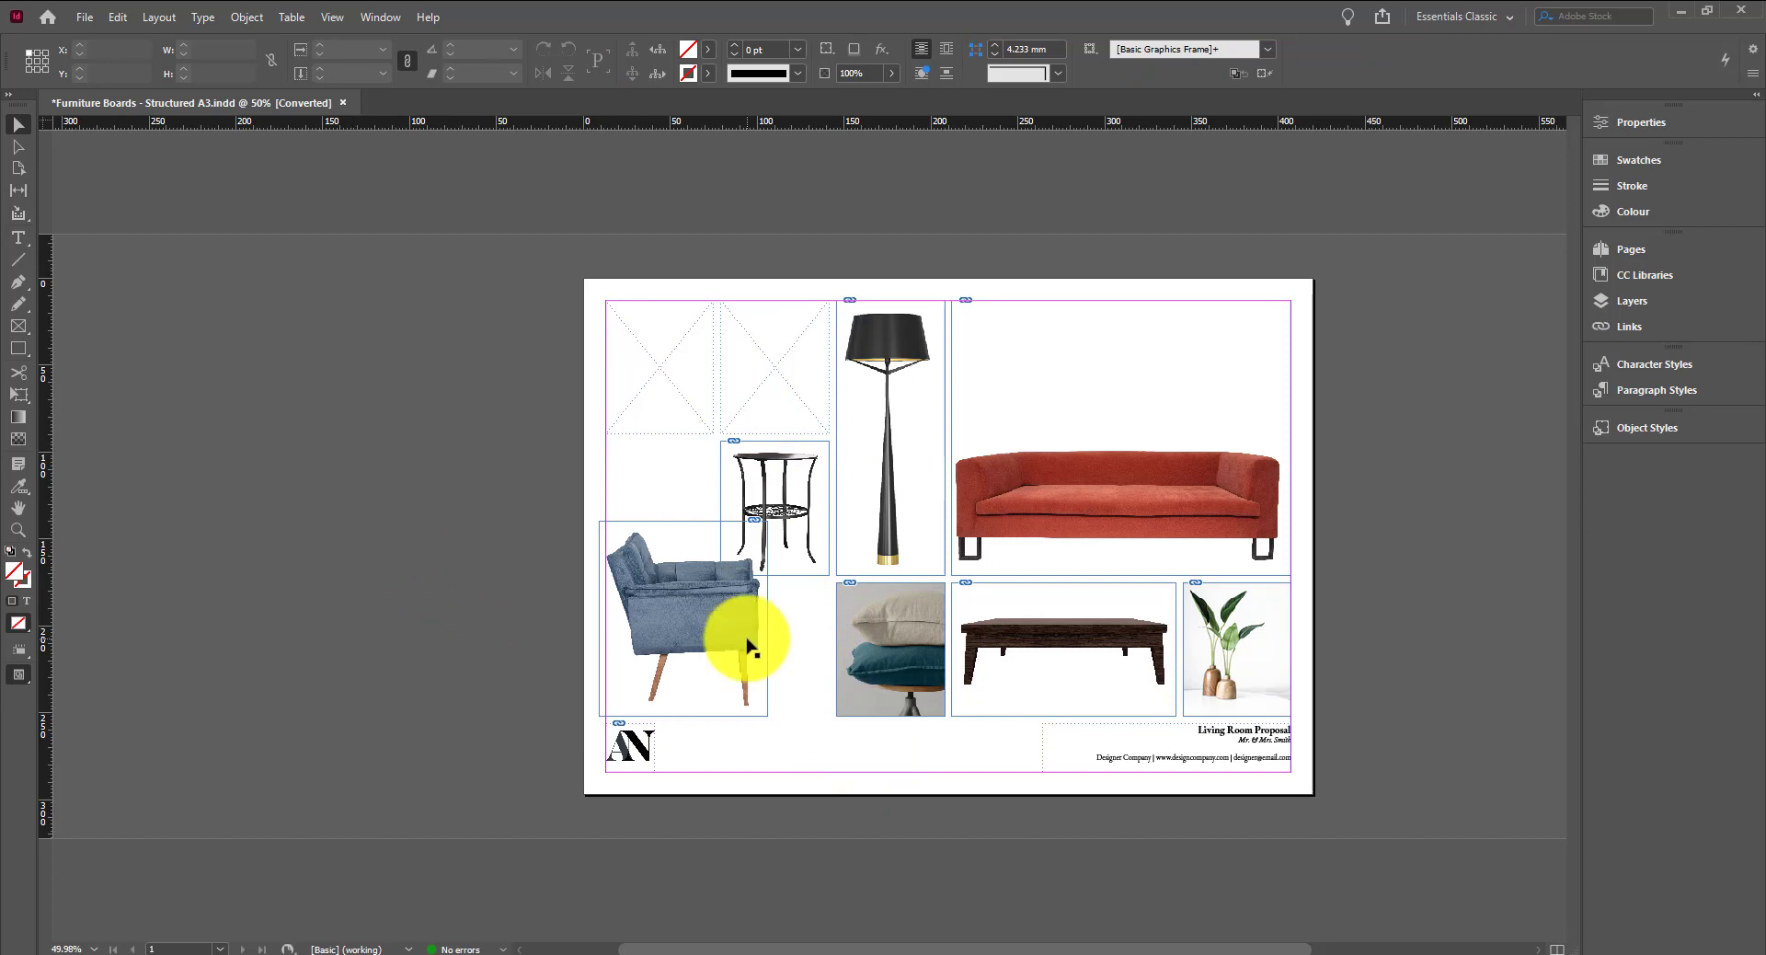
{"action": "key", "text": "w"}
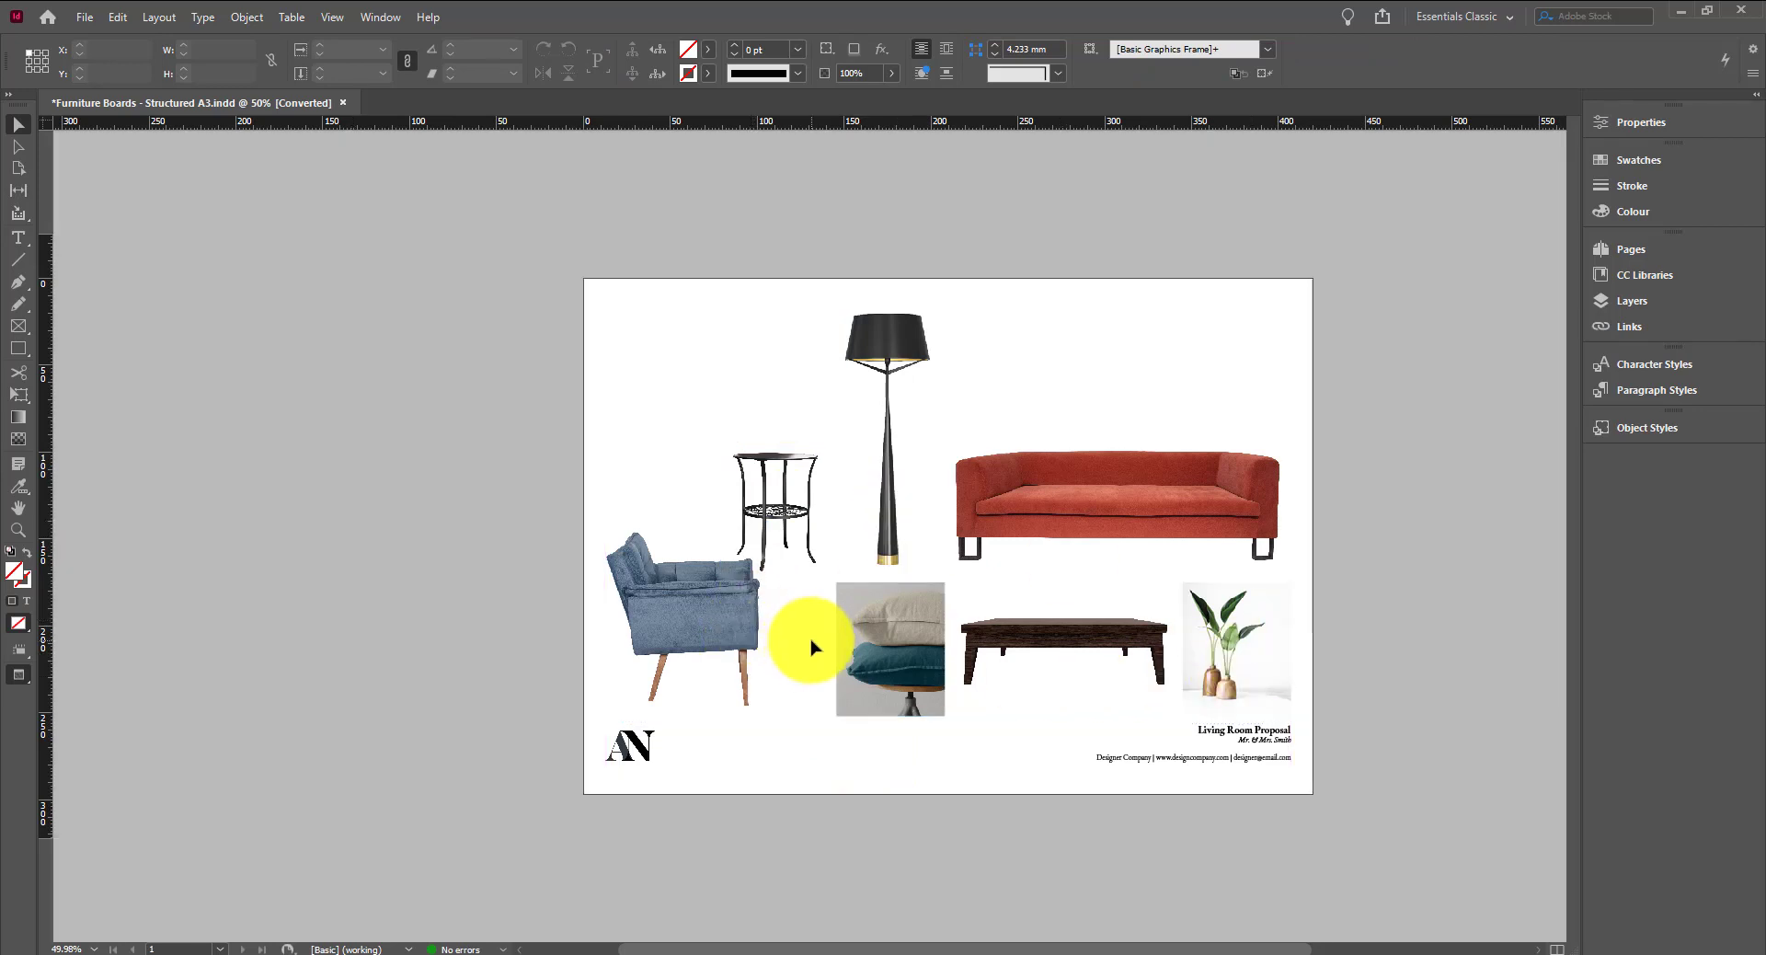
Move the cushions photo into the bottom-left slot and try repositioning the armchair, undoing missteps
{"action": "left_click_drag", "start_coordinate": [892, 678], "coordinate": [742, 843]}
{"action": "key", "text": "w"}
{"action": "left_click_drag", "start_coordinate": [670, 626], "coordinate": [880, 708]}
{"action": "key", "text": "ctrl+z"}
{"action": "key", "text": "ctrl+z"}
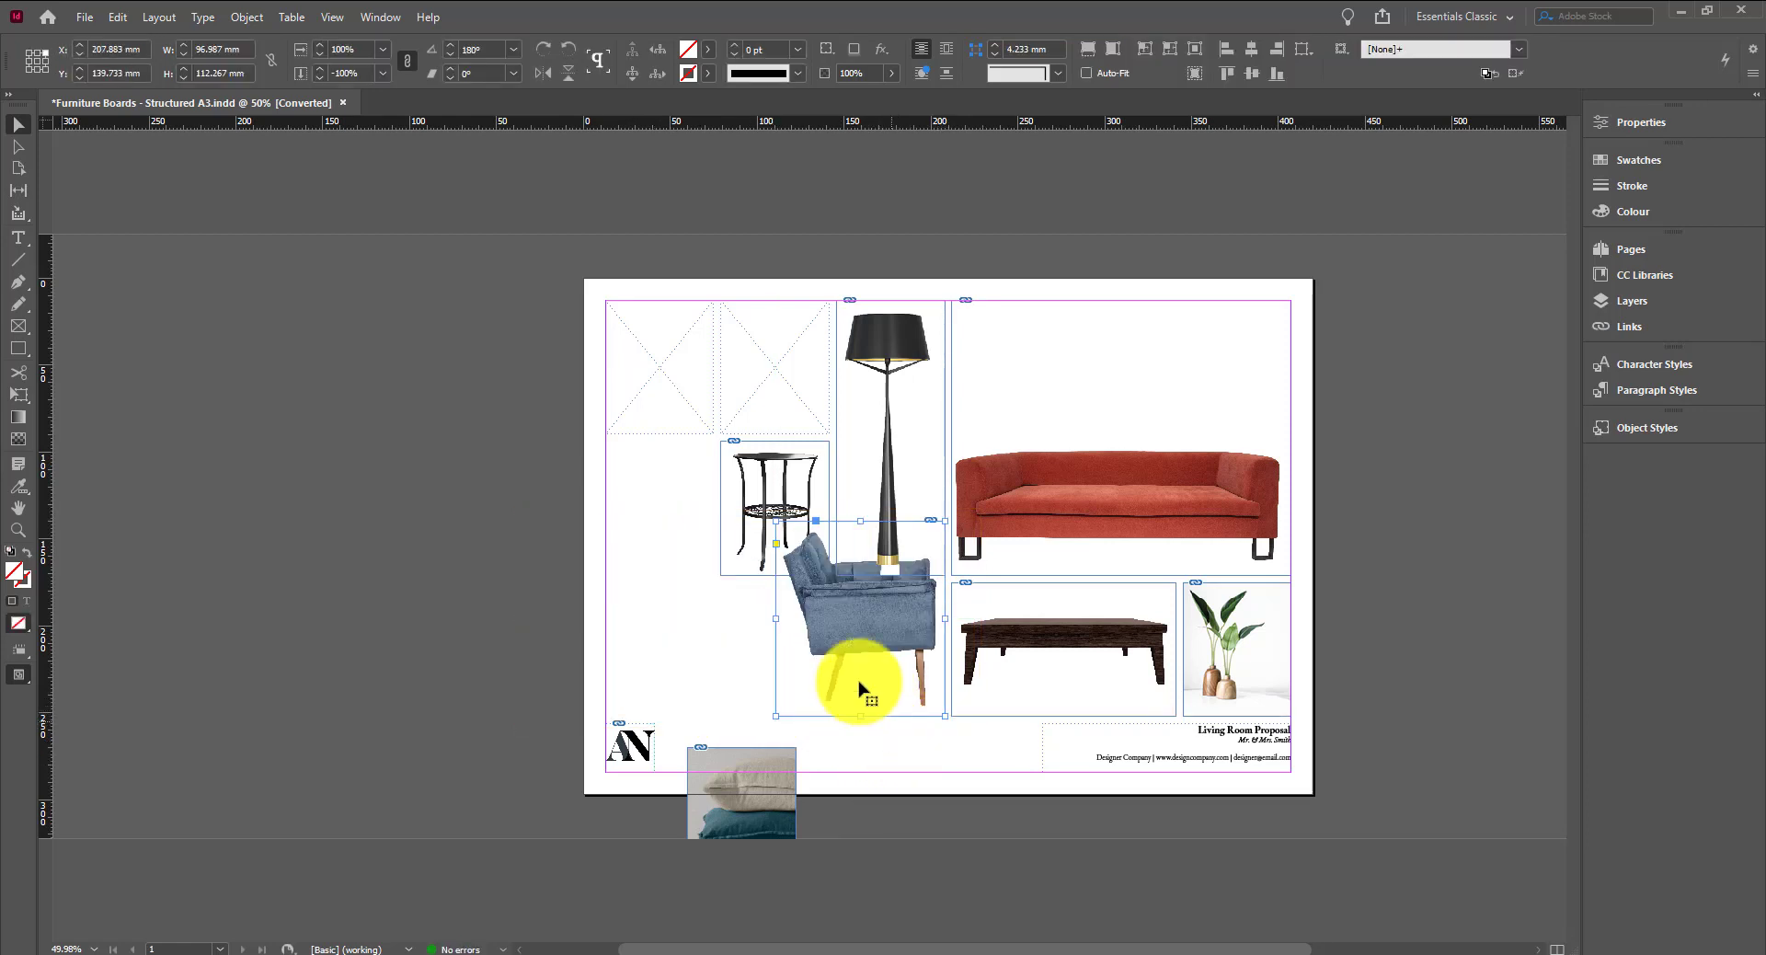
{"action": "left_click_drag", "start_coordinate": [837, 599], "coordinate": [919, 742]}
{"action": "key", "text": "ctrl+z"}
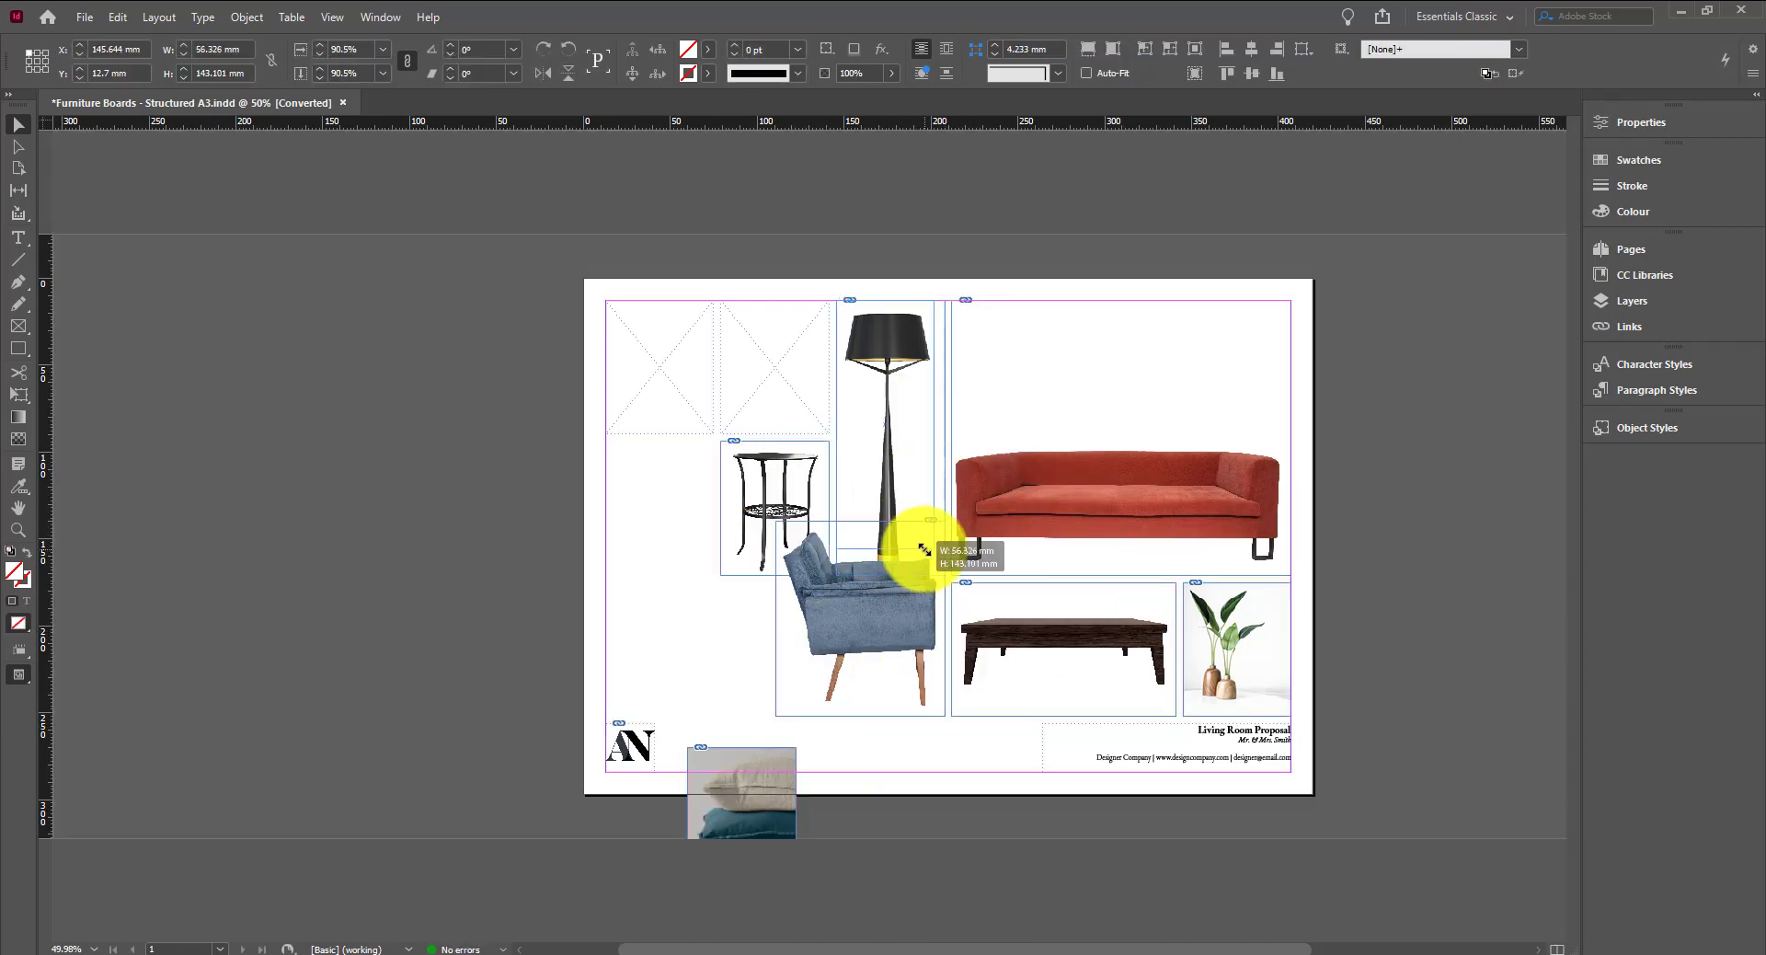
{"action": "key", "text": "ctrl+z"}
{"action": "key", "text": "ctrl+z"}
Return the side table to the left column and extend the lamp frame to reveal its gold base
{"action": "left_click_drag", "start_coordinate": [682, 470], "coordinate": [709, 678]}
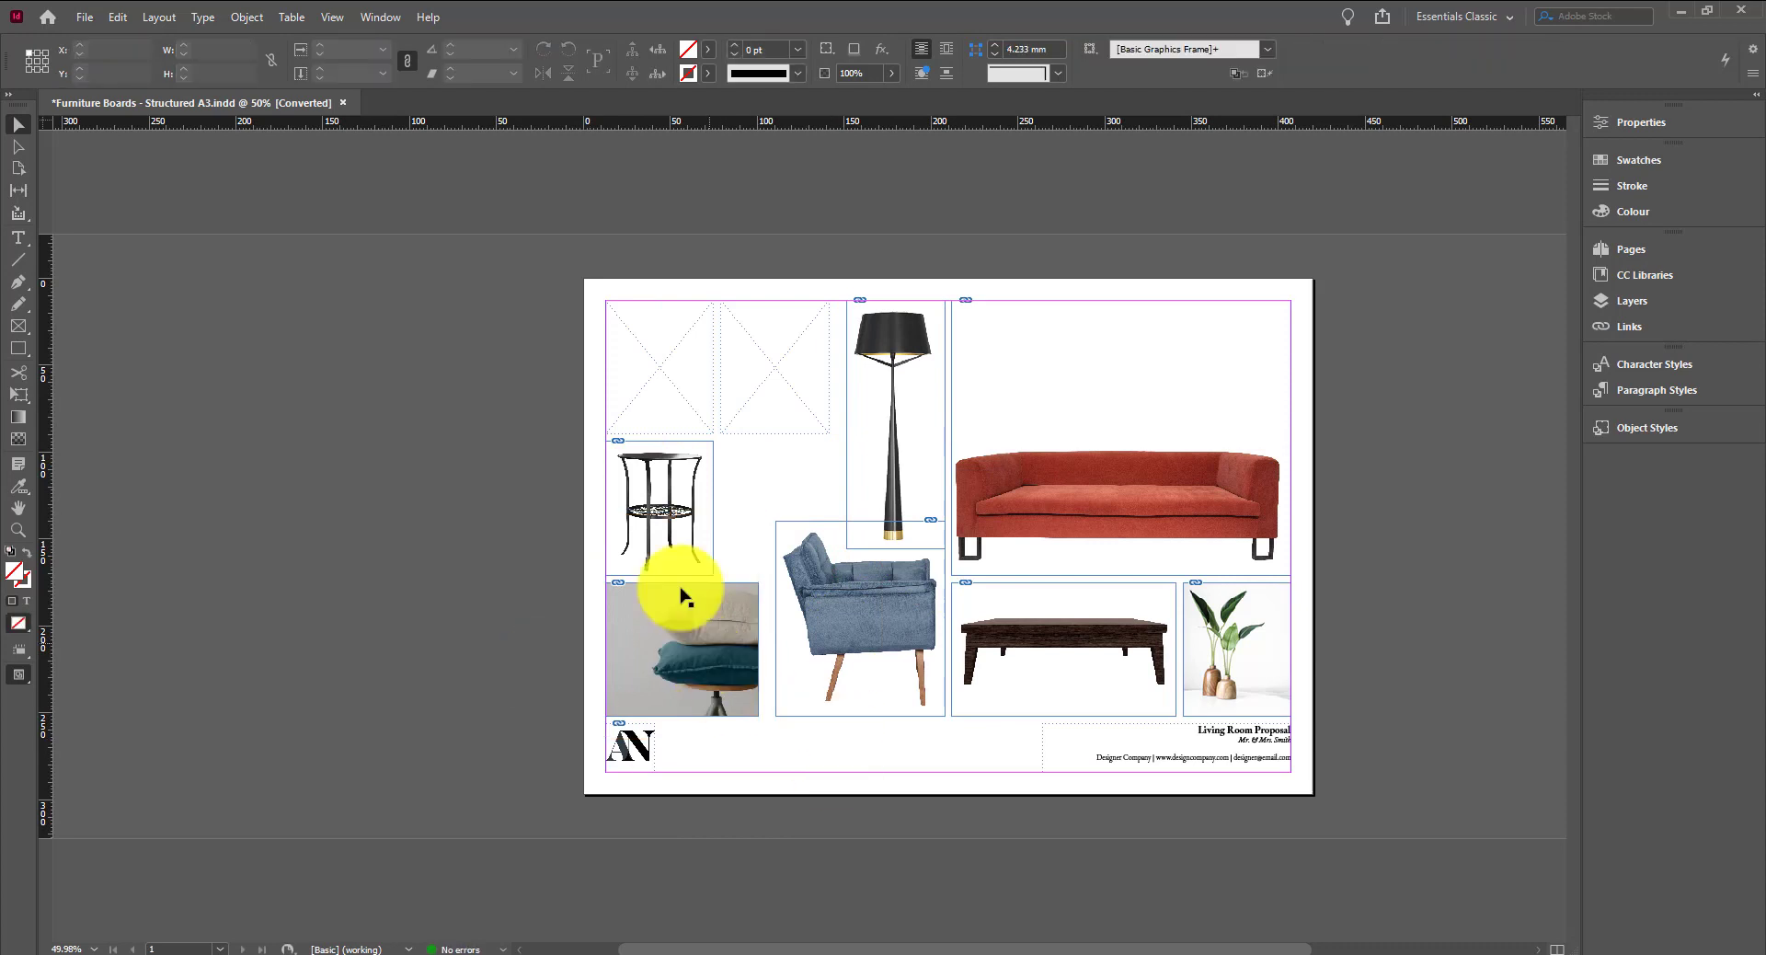
{"action": "key", "text": "w"}
{"action": "key", "text": "w"}
{"action": "left_click_drag", "start_coordinate": [1021, 514], "coordinate": [958, 749]}
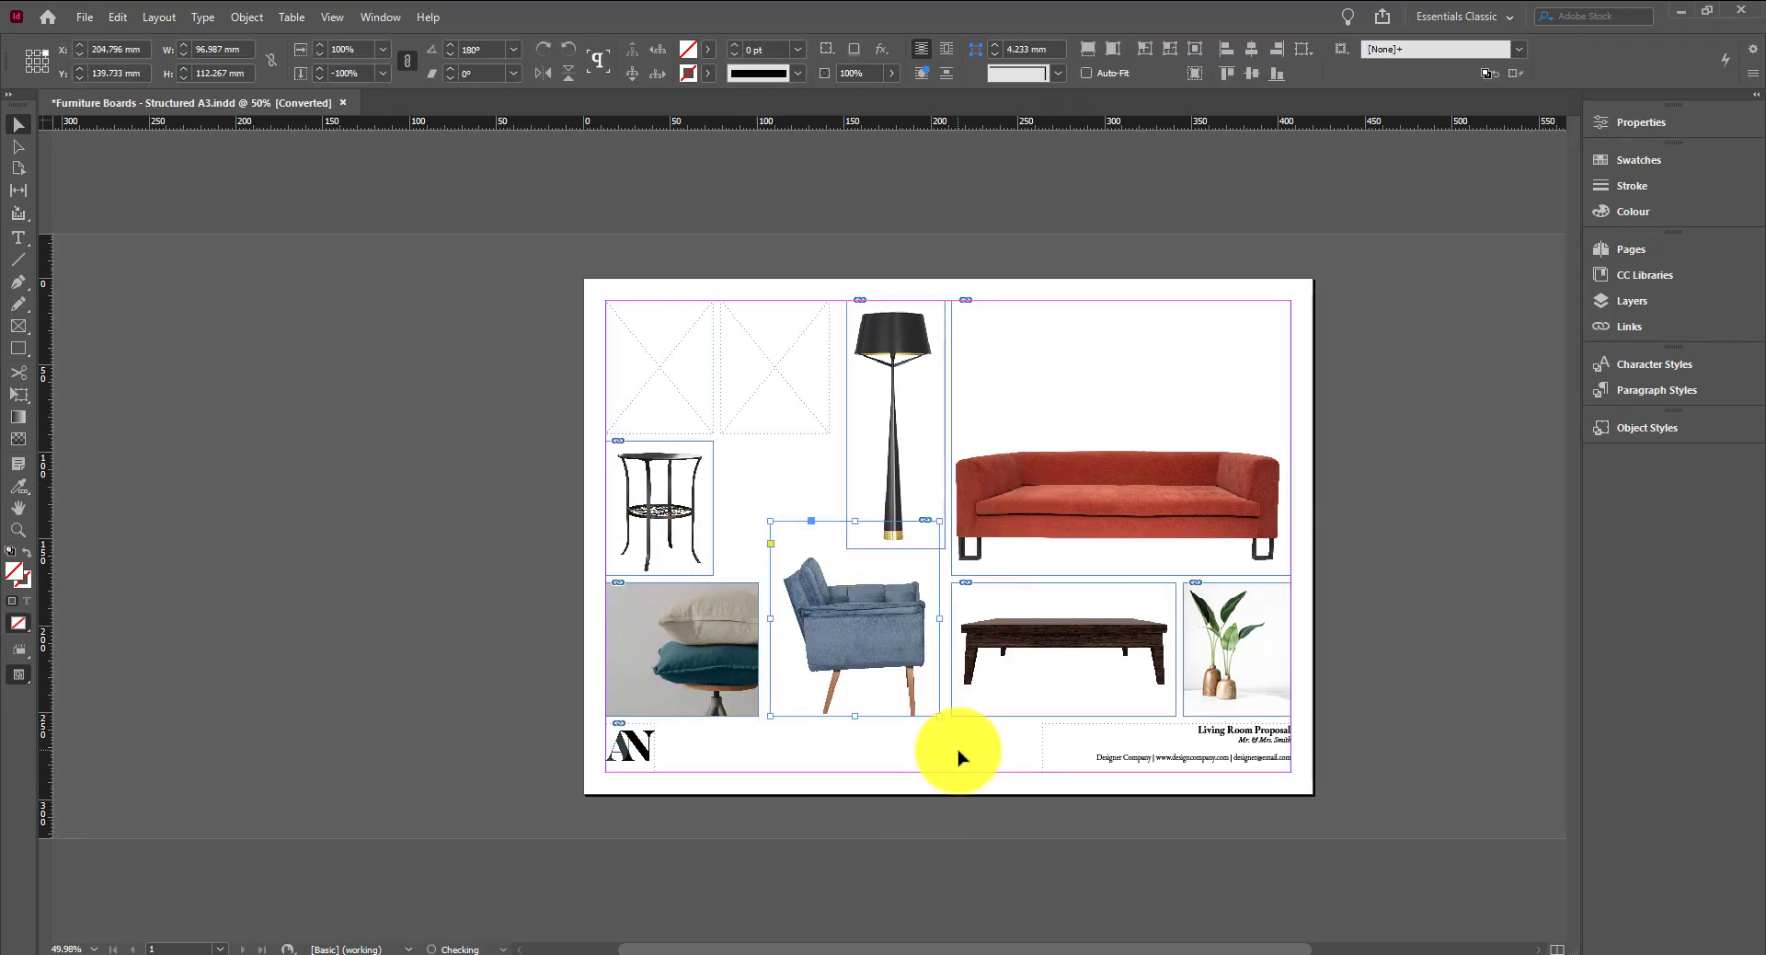
{"action": "left_click", "coordinate": [911, 563]}
{"action": "left_click_drag", "start_coordinate": [909, 555], "coordinate": [909, 564]}
{"action": "left_click", "coordinate": [789, 521]}
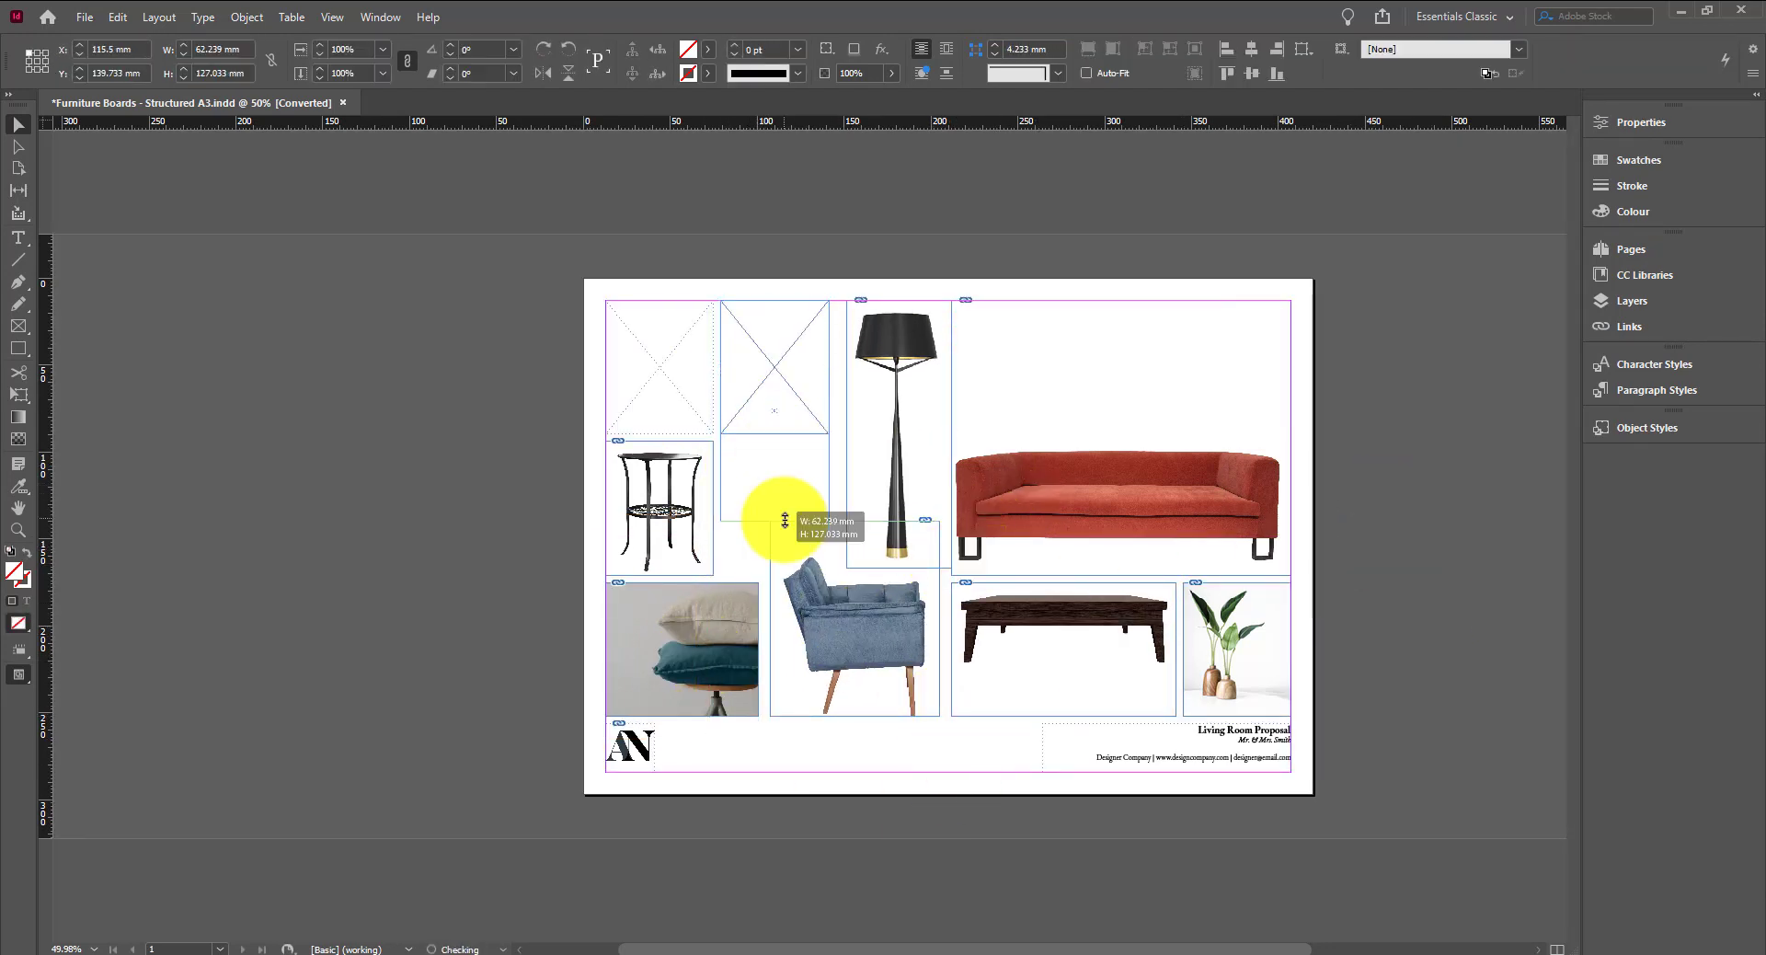
{"action": "key", "text": "w"}
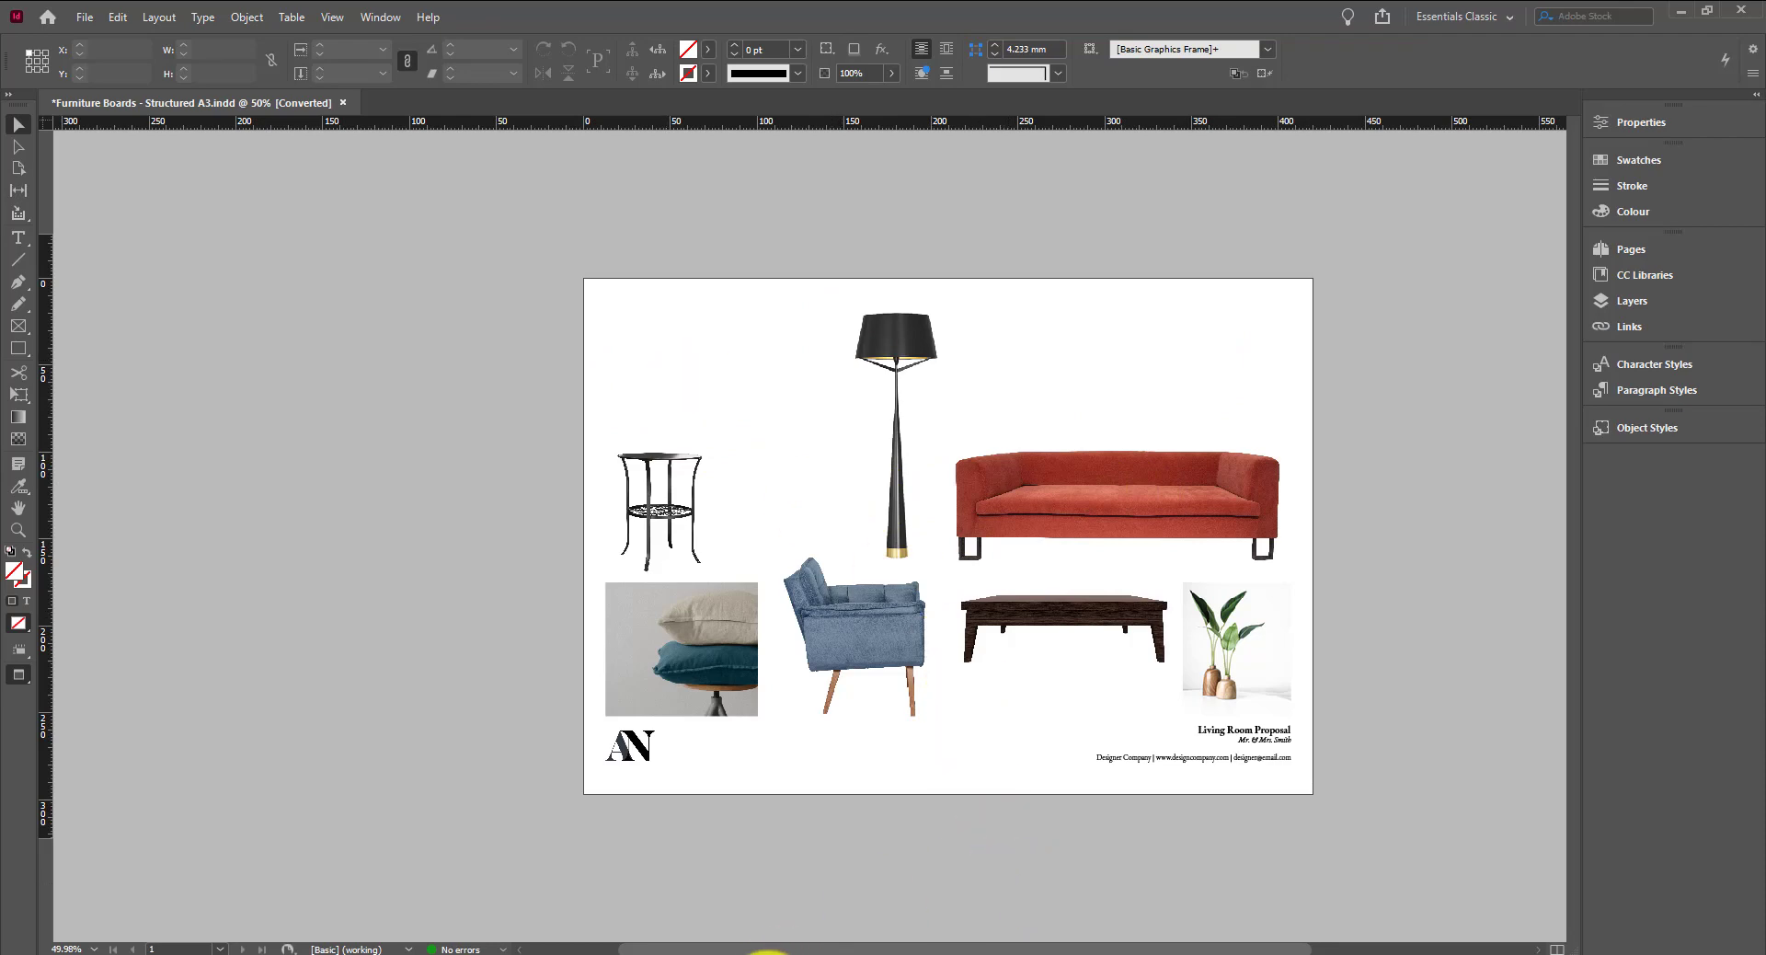
In Photoshop's picture-frames image, place a painting behind the tall top-left frame
{"action": "left_click", "coordinate": [768, 951]}
{"action": "left_click", "coordinate": [681, 68]}
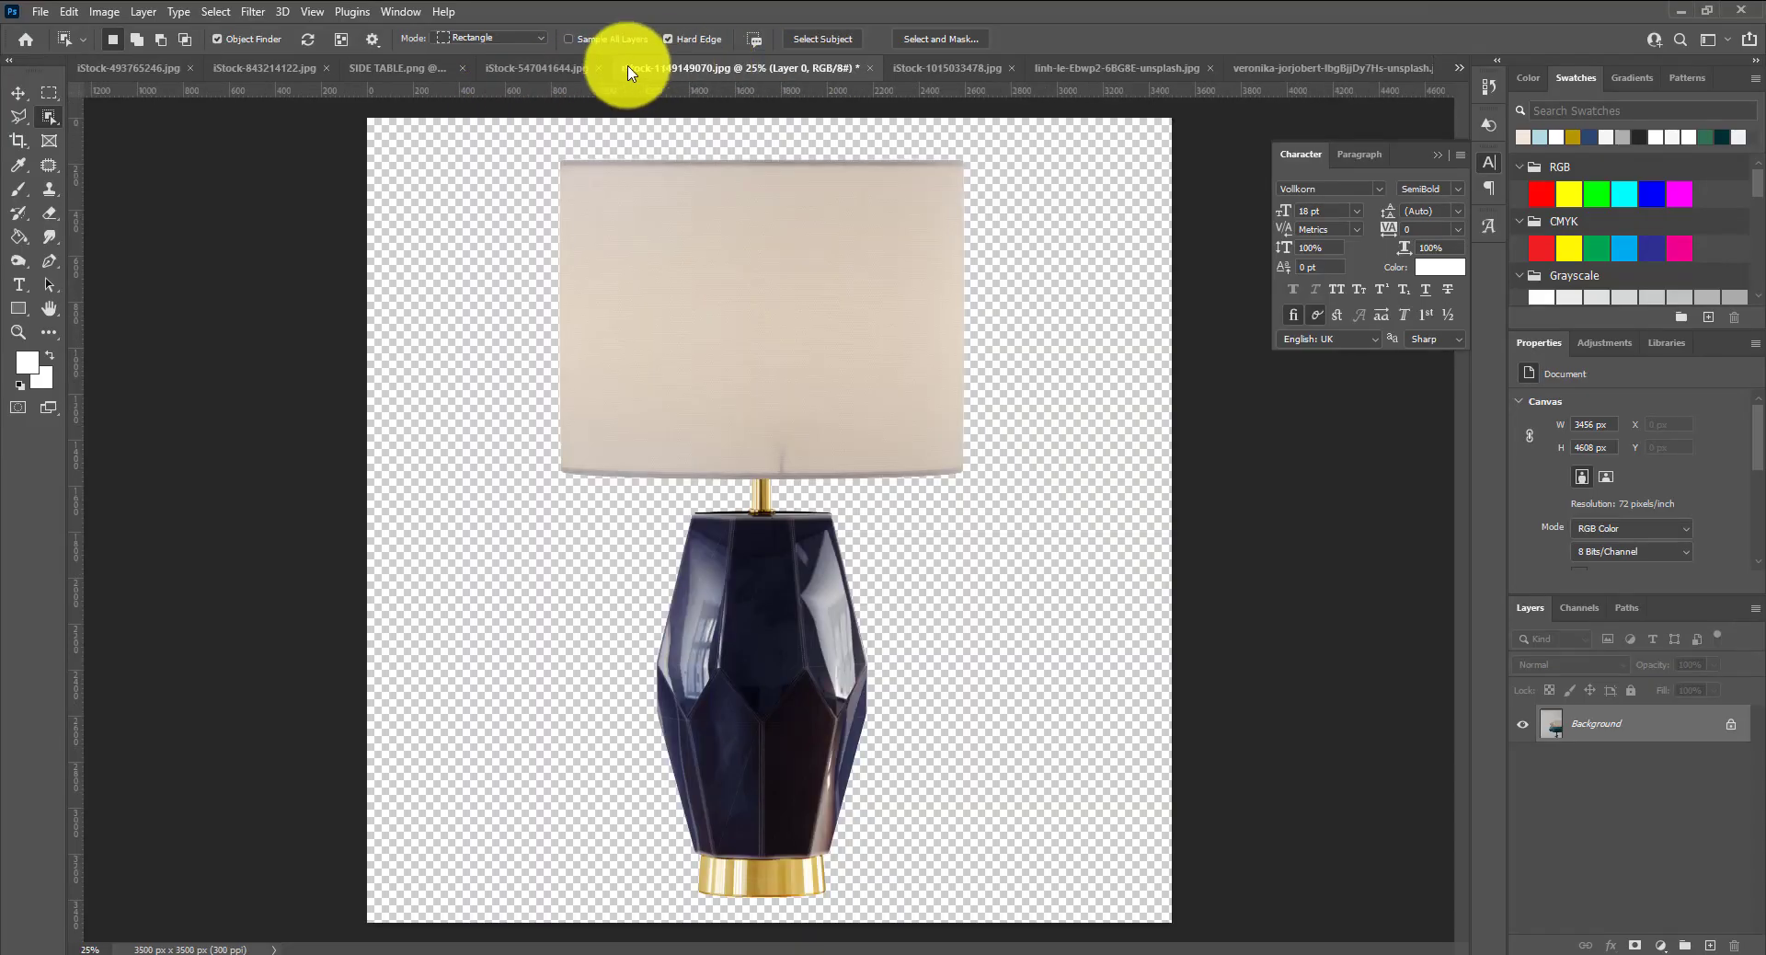
{"action": "left_click", "coordinate": [529, 68]}
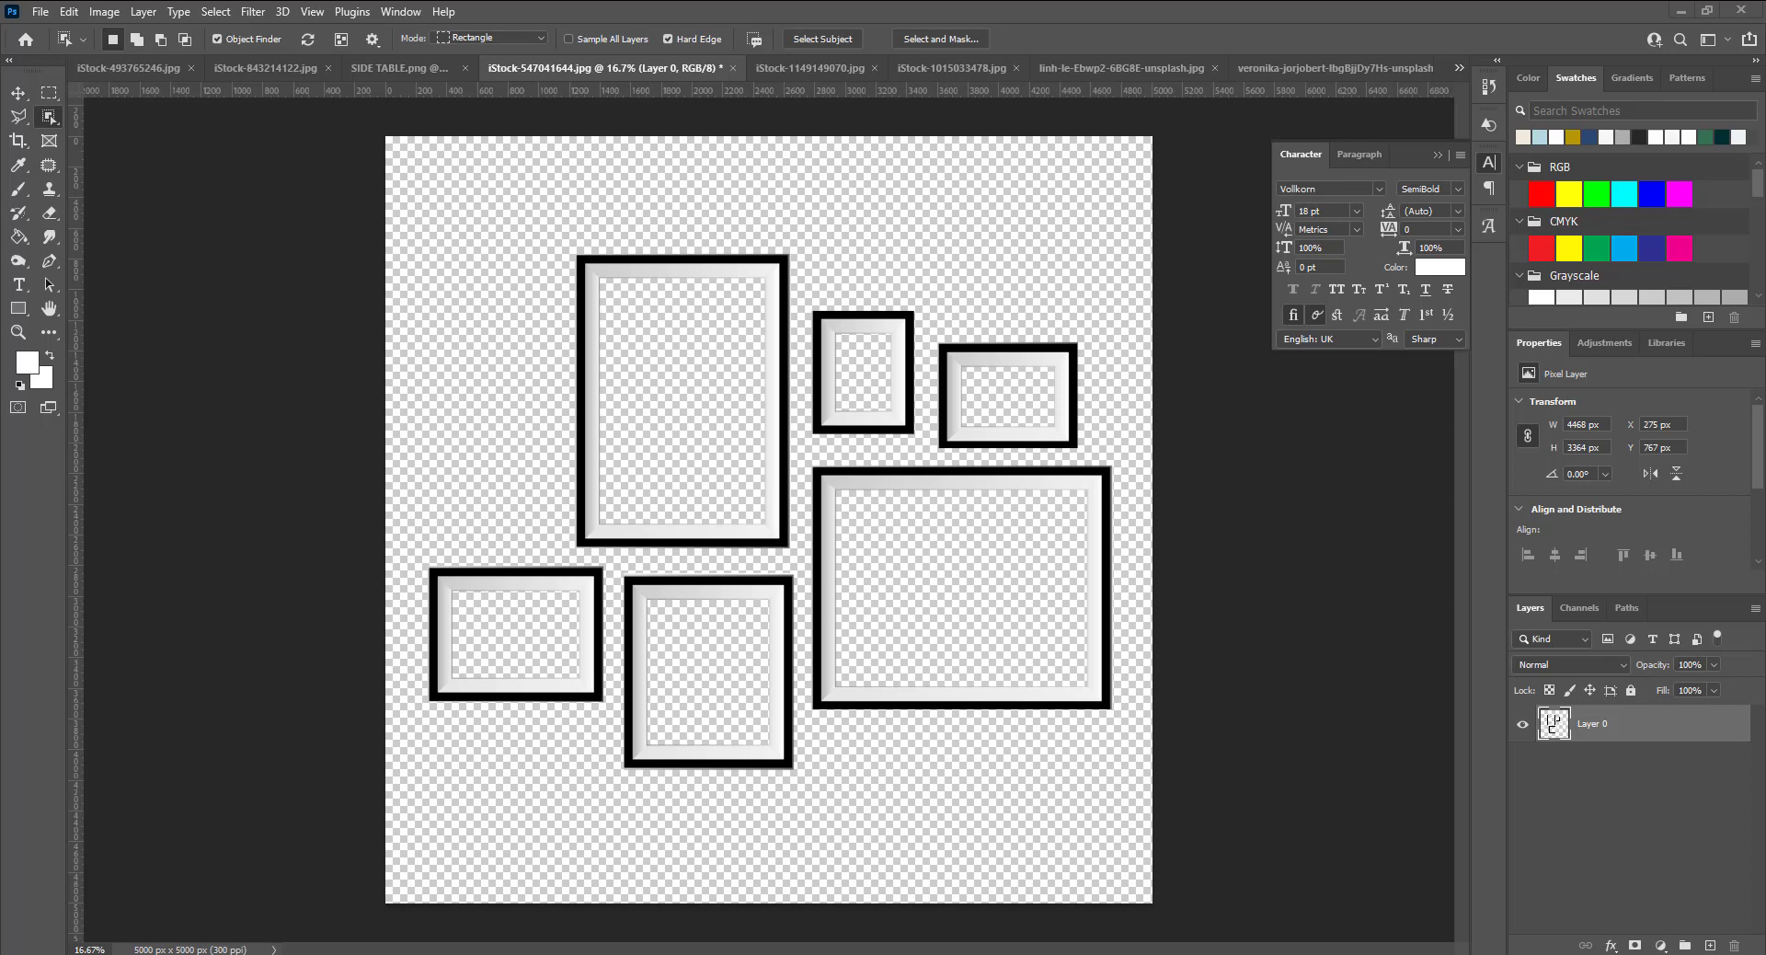
{"action": "left_click_drag", "start_coordinate": [1046, 588], "coordinate": [749, 395]}
{"action": "left_click_drag", "start_coordinate": [1601, 727], "coordinate": [1628, 805]}
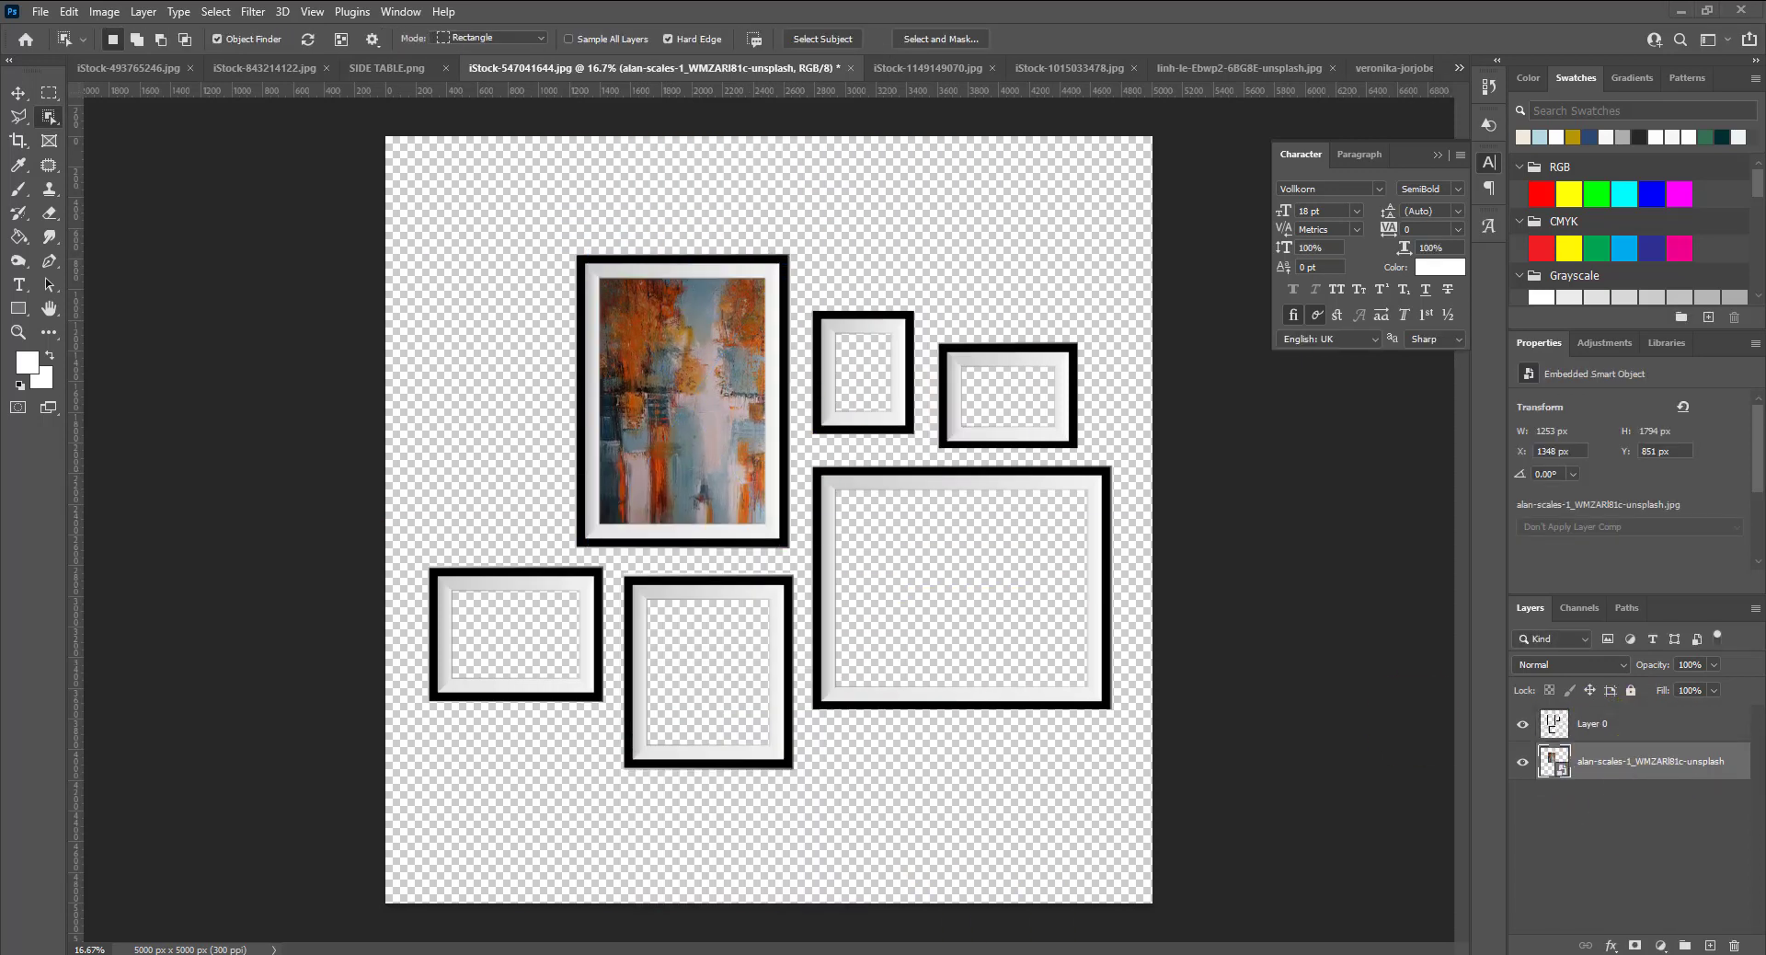
Fit a black-and-white picture, a colourful painting, an abstract sketch and a bird image into the remaining frames
{"action": "left_click_drag", "start_coordinate": [828, 515], "coordinate": [871, 304]}
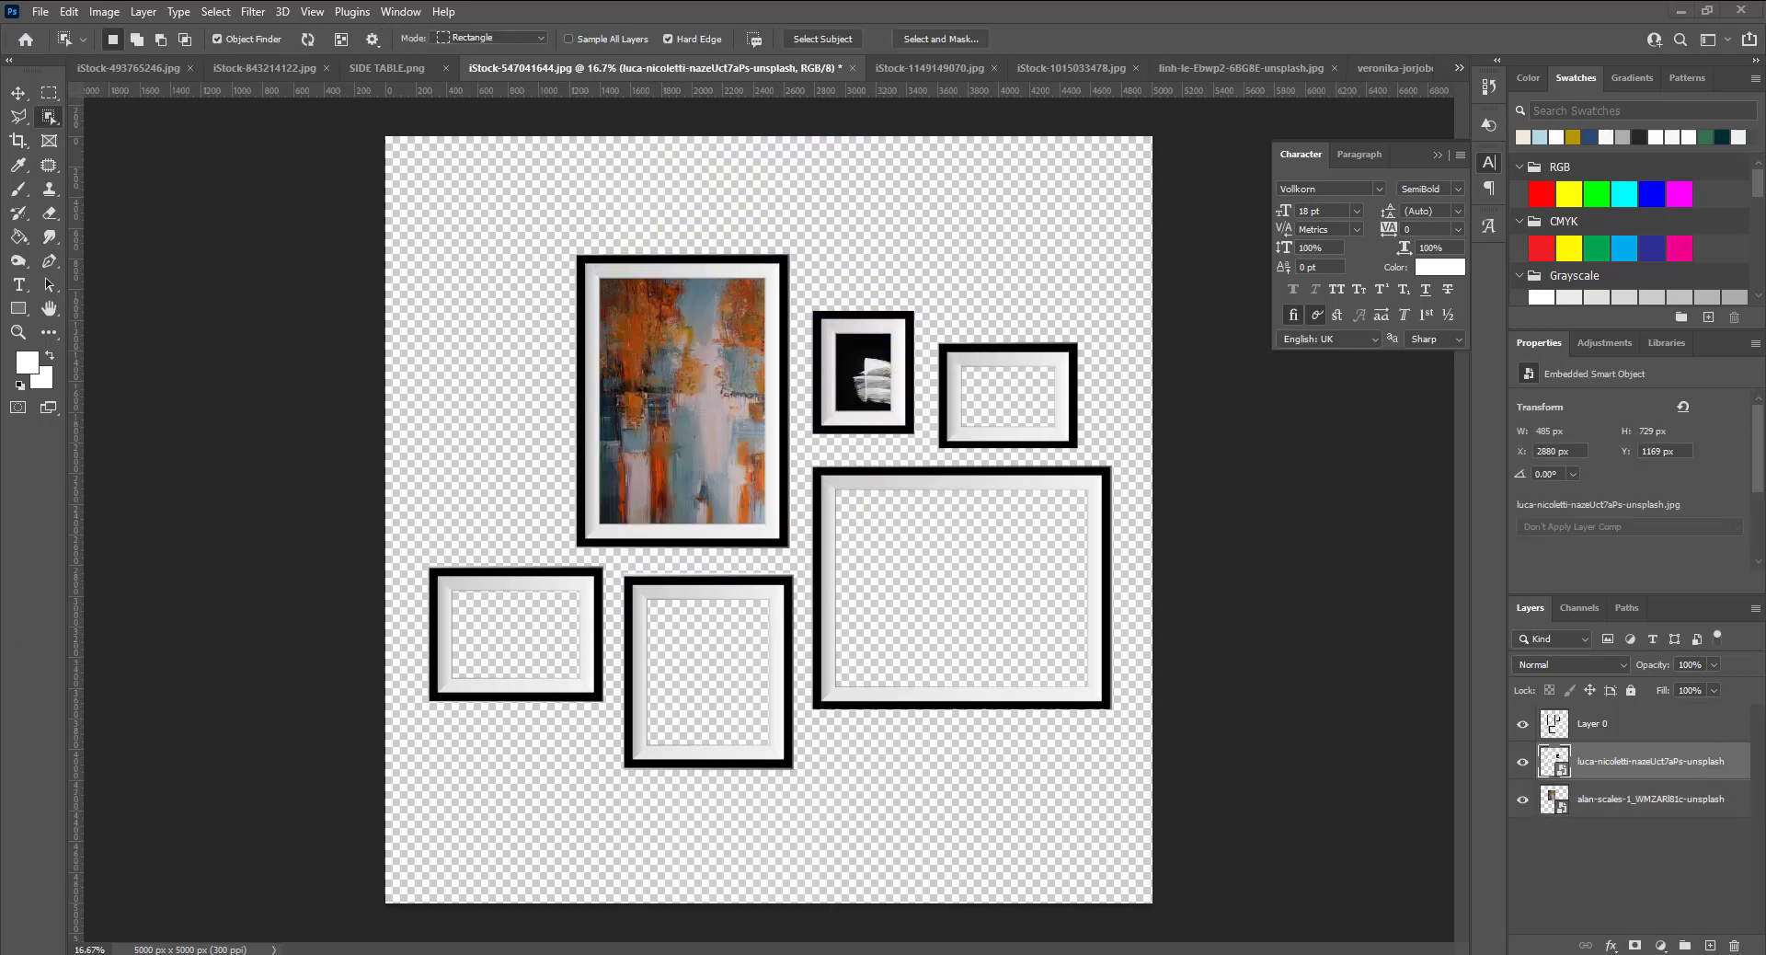
{"action": "left_click_drag", "start_coordinate": [1187, 791], "coordinate": [1151, 702]}
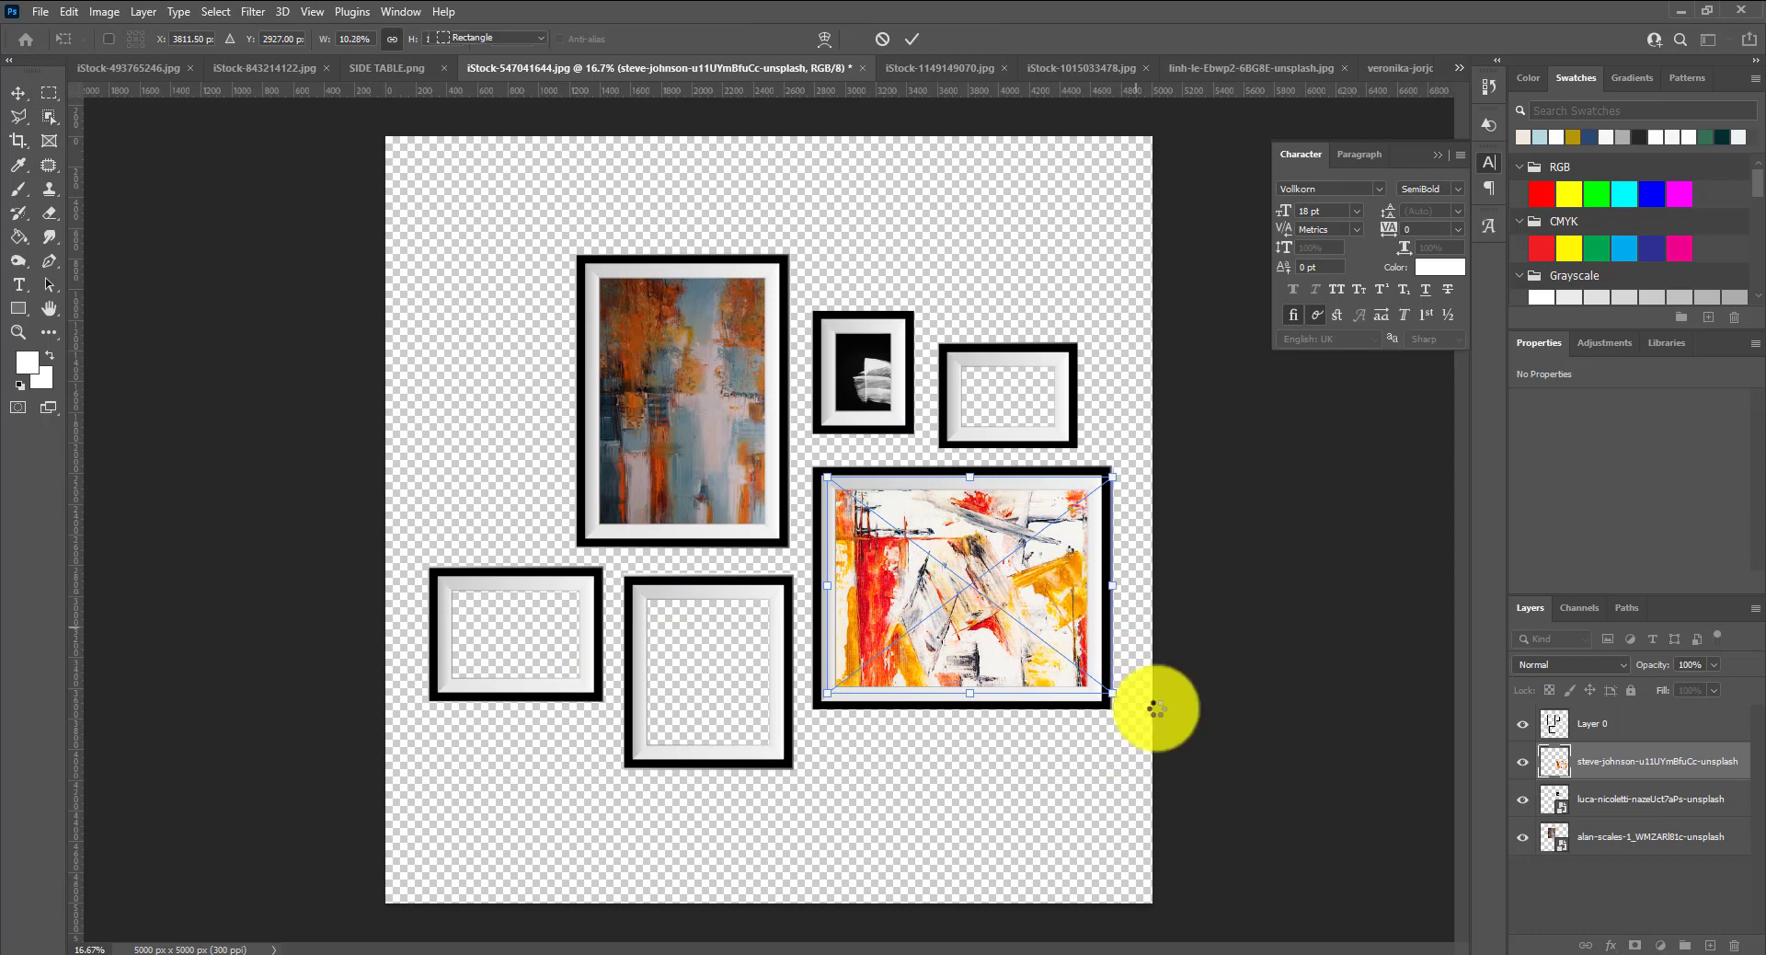
{"action": "key", "text": "Return"}
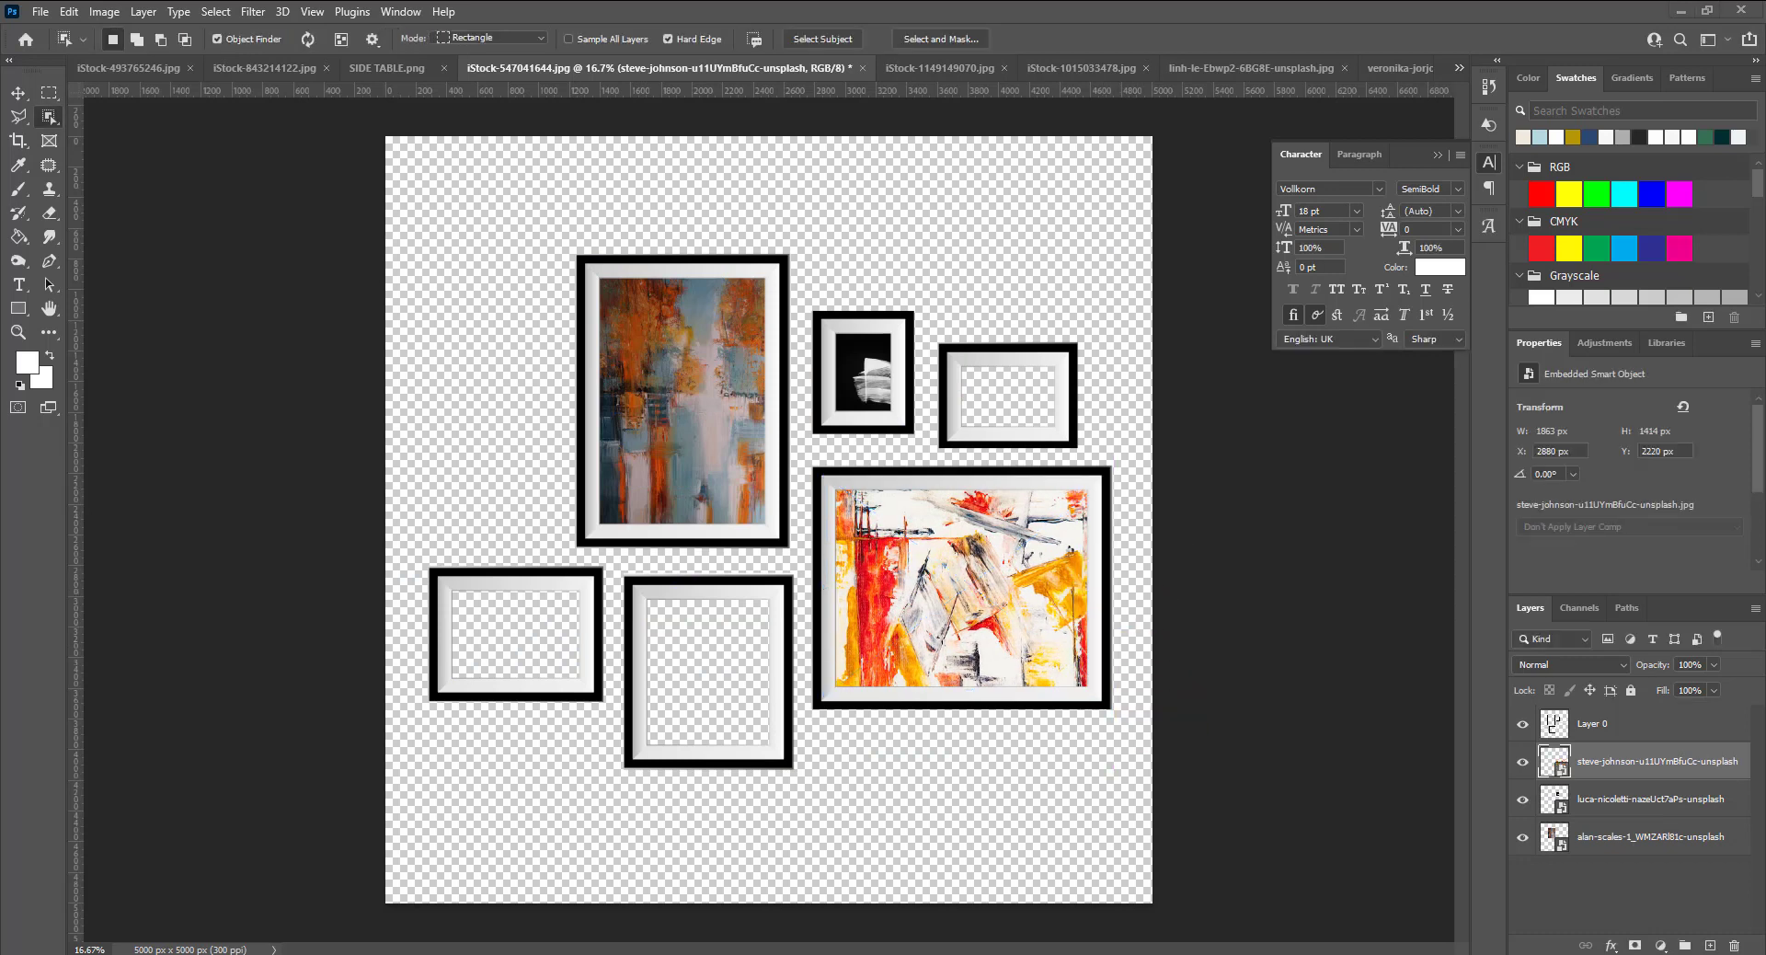
{"action": "left_click_drag", "start_coordinate": [718, 685], "coordinate": [579, 678]}
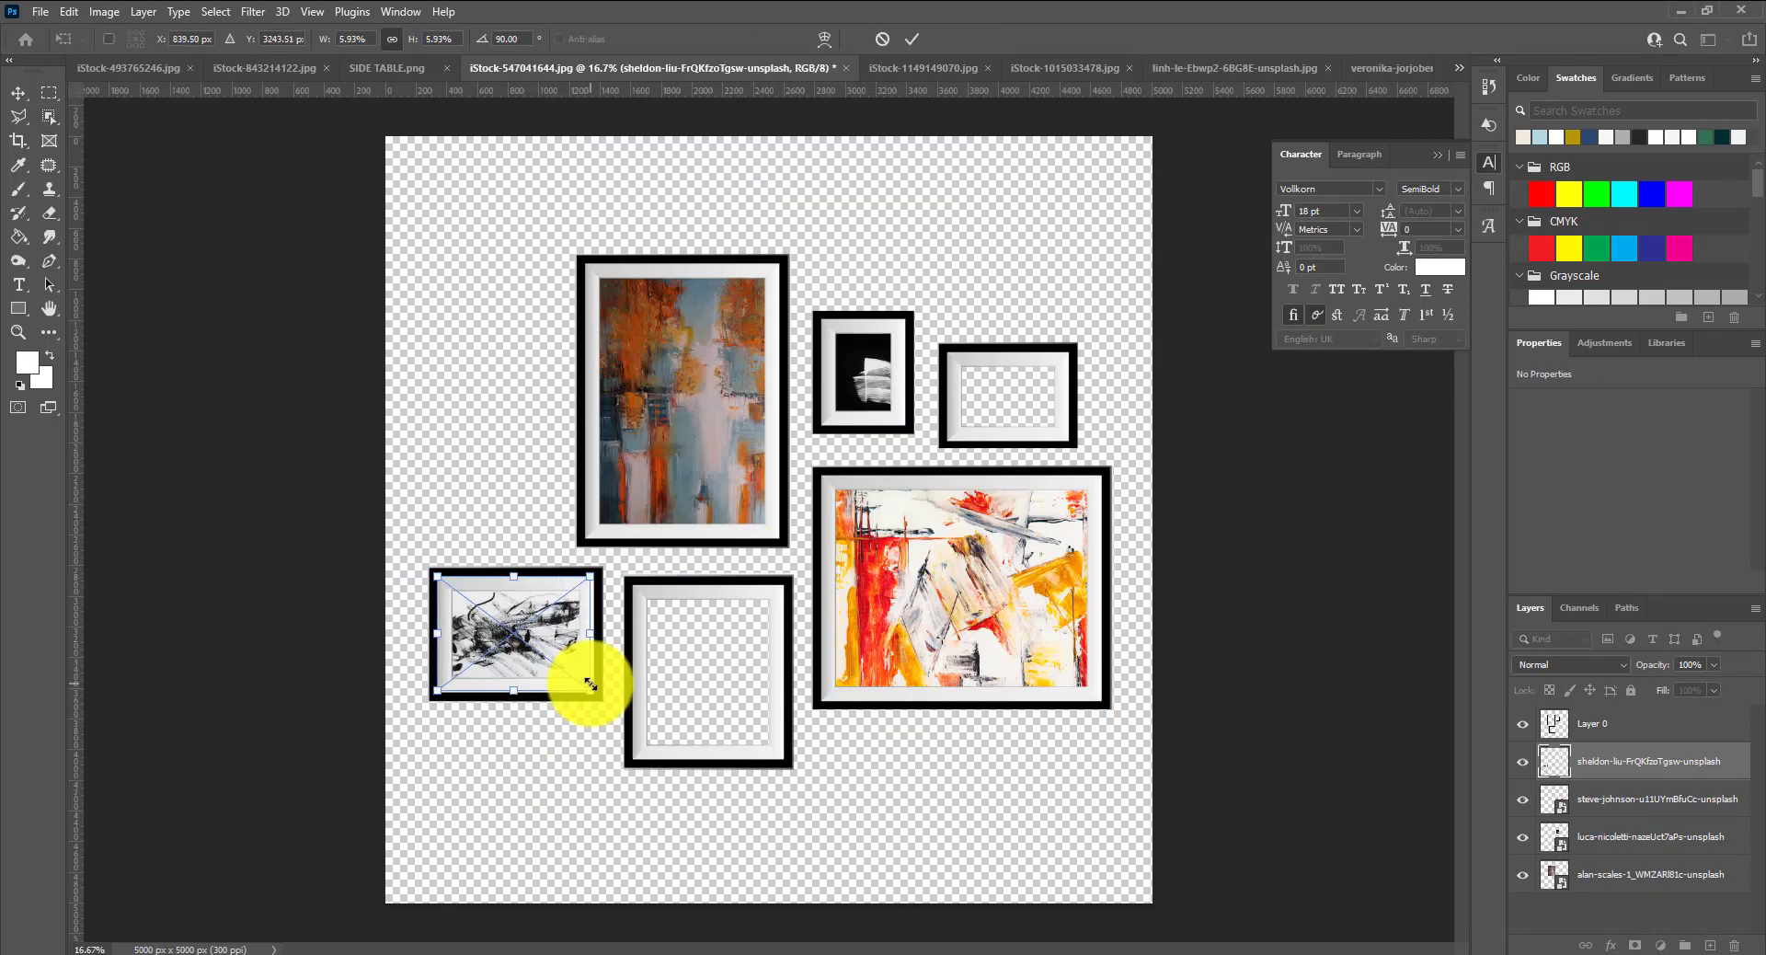
{"action": "key", "text": "Return"}
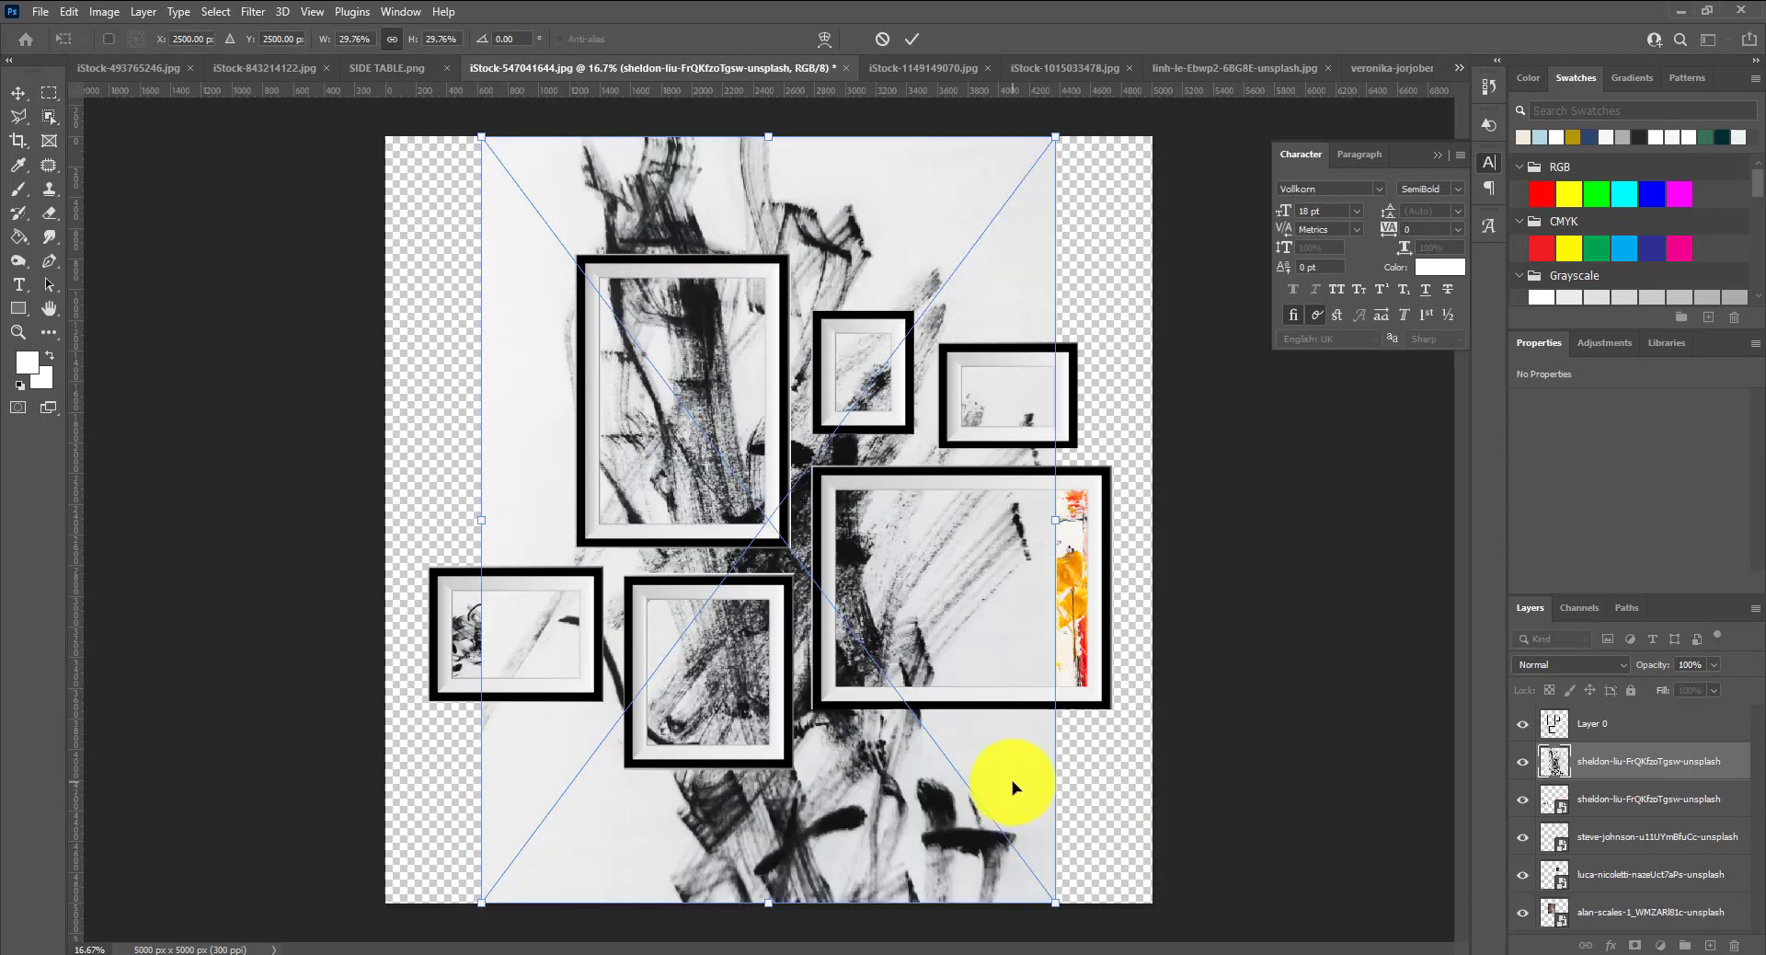
{"action": "left_click_drag", "start_coordinate": [1018, 782], "coordinate": [744, 692]}
{"action": "key", "text": "Return"}
{"action": "left_click", "coordinate": [1598, 749]}
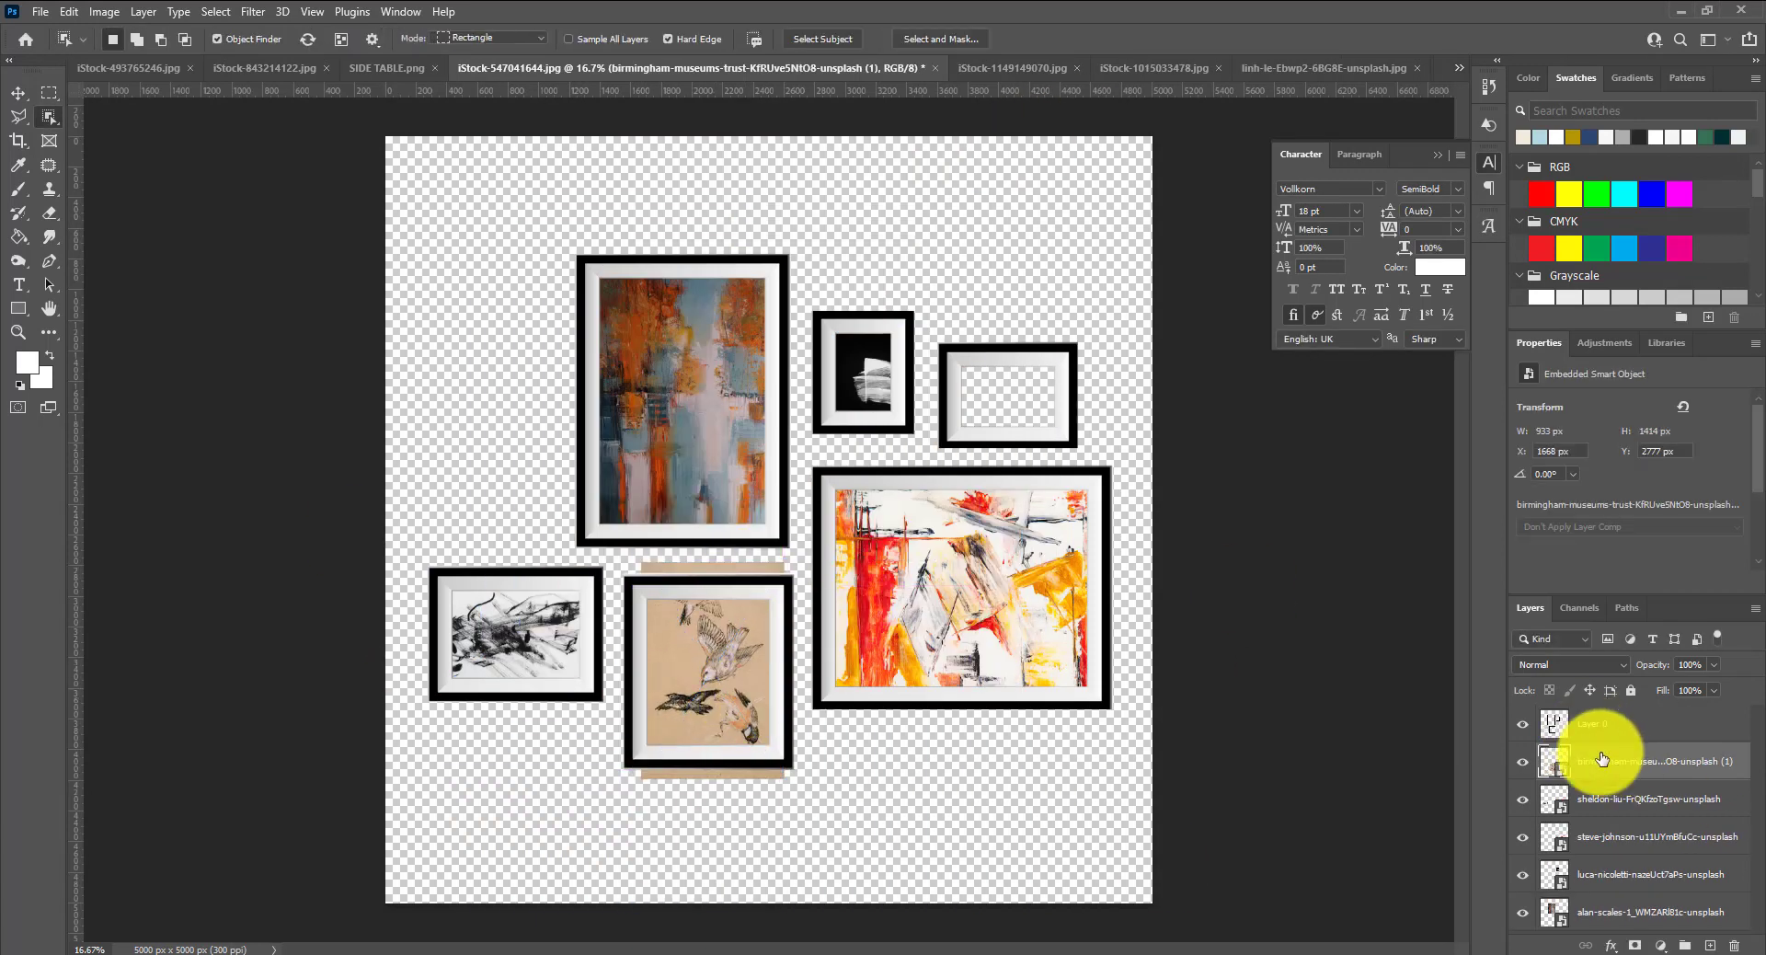
Place the beige figure image into the small top-middle frame
{"action": "key", "text": "m"}
{"action": "left_click", "coordinate": [678, 651]}
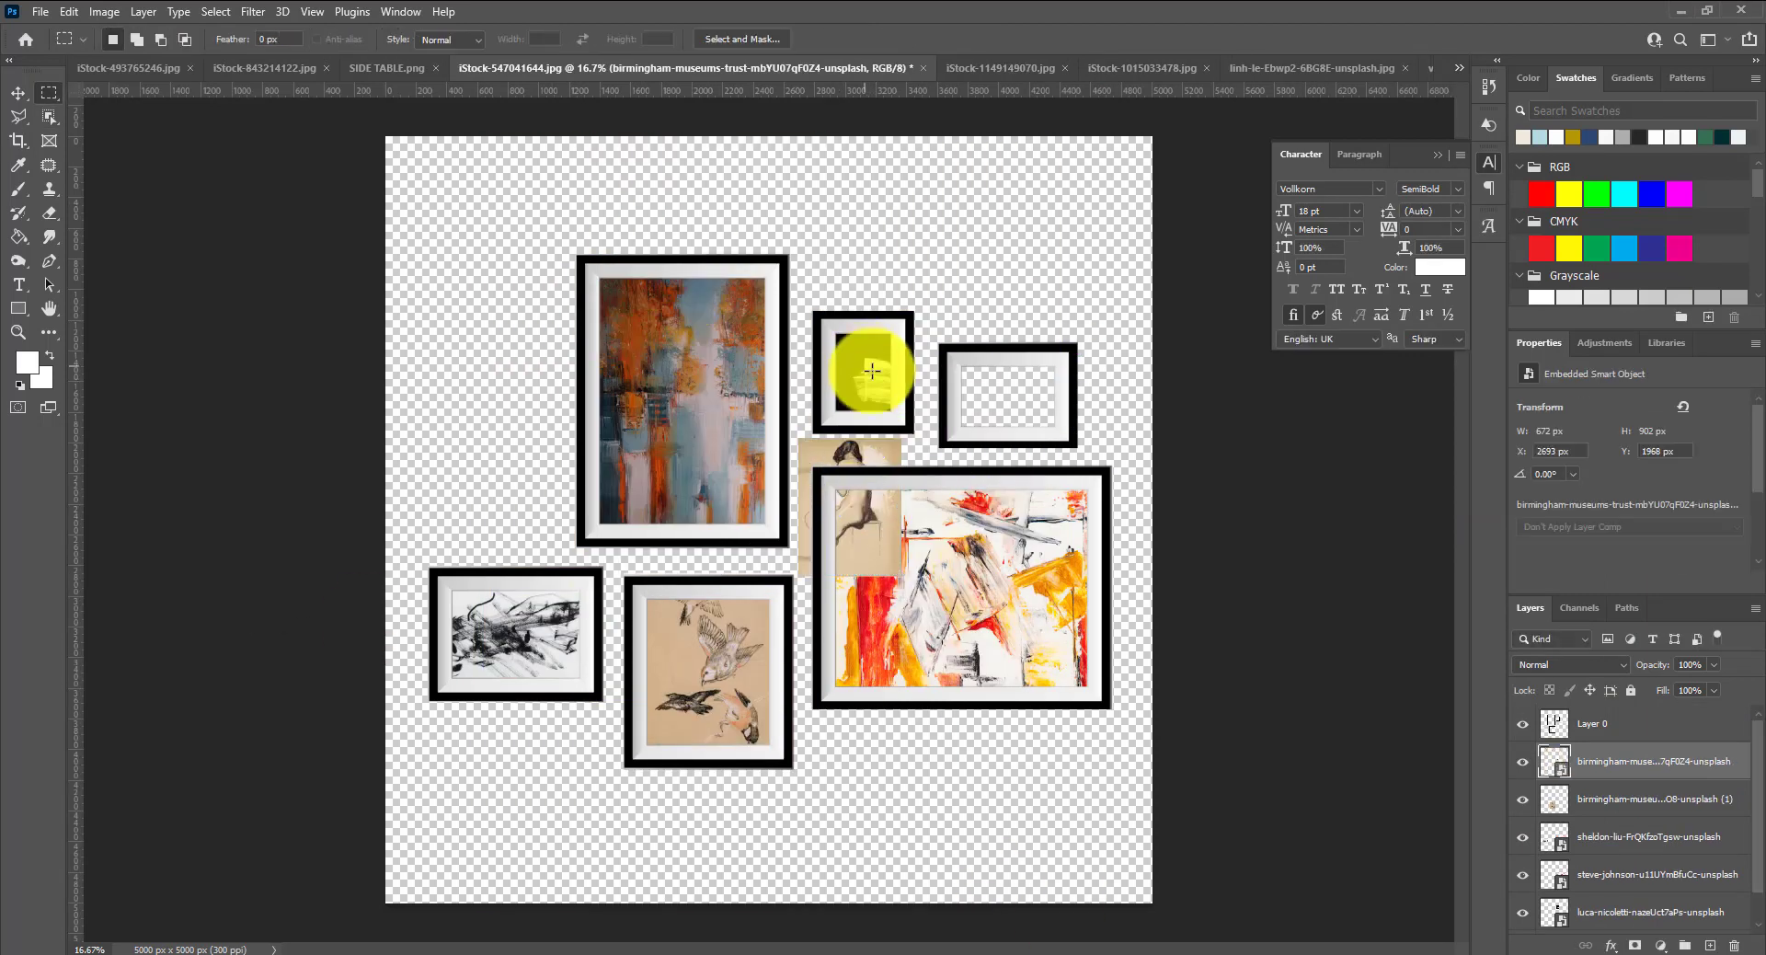
{"action": "mouse_move", "coordinate": [867, 375]}
{"action": "left_mouse_down"}
{"action": "mouse_move", "coordinate": [978, 336]}
{"action": "mouse_move", "coordinate": [994, 377]}
{"action": "left_mouse_up"}
{"action": "left_click_drag", "start_coordinate": [833, 543], "coordinate": [844, 433]}
{"action": "key", "text": "Return"}
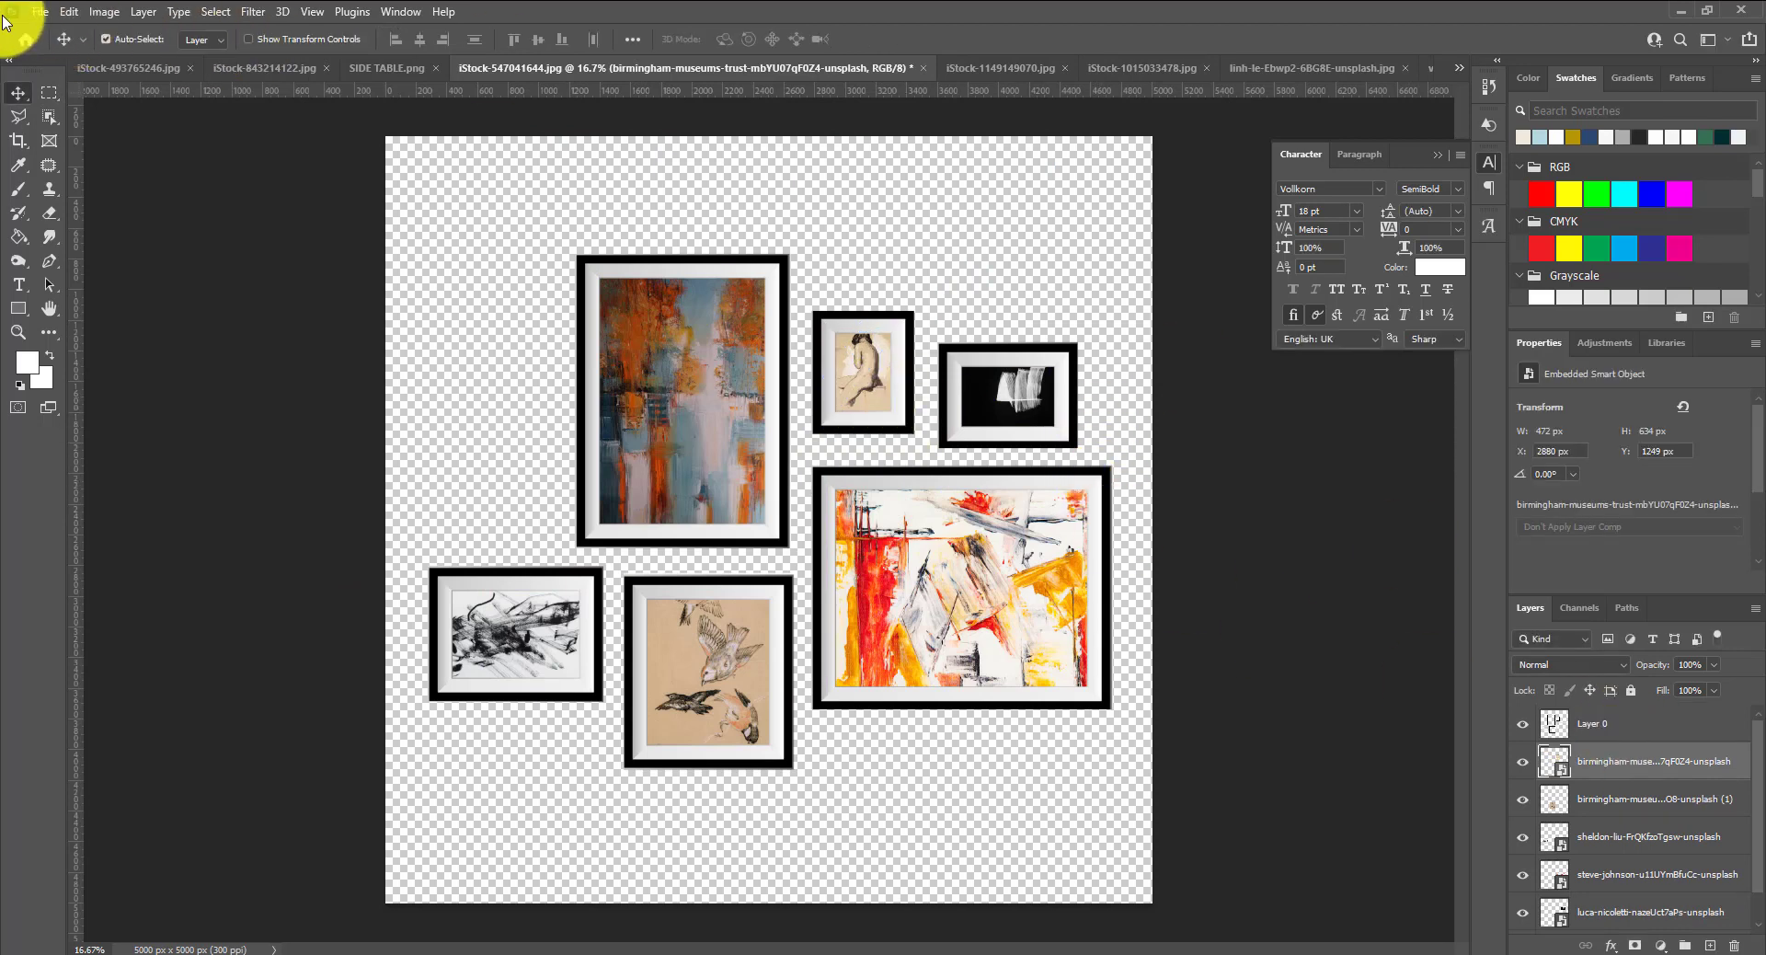
Save the gallery wall as a PNG with the smallest file size and return to InDesign
{"action": "left_click", "coordinate": [41, 16]}
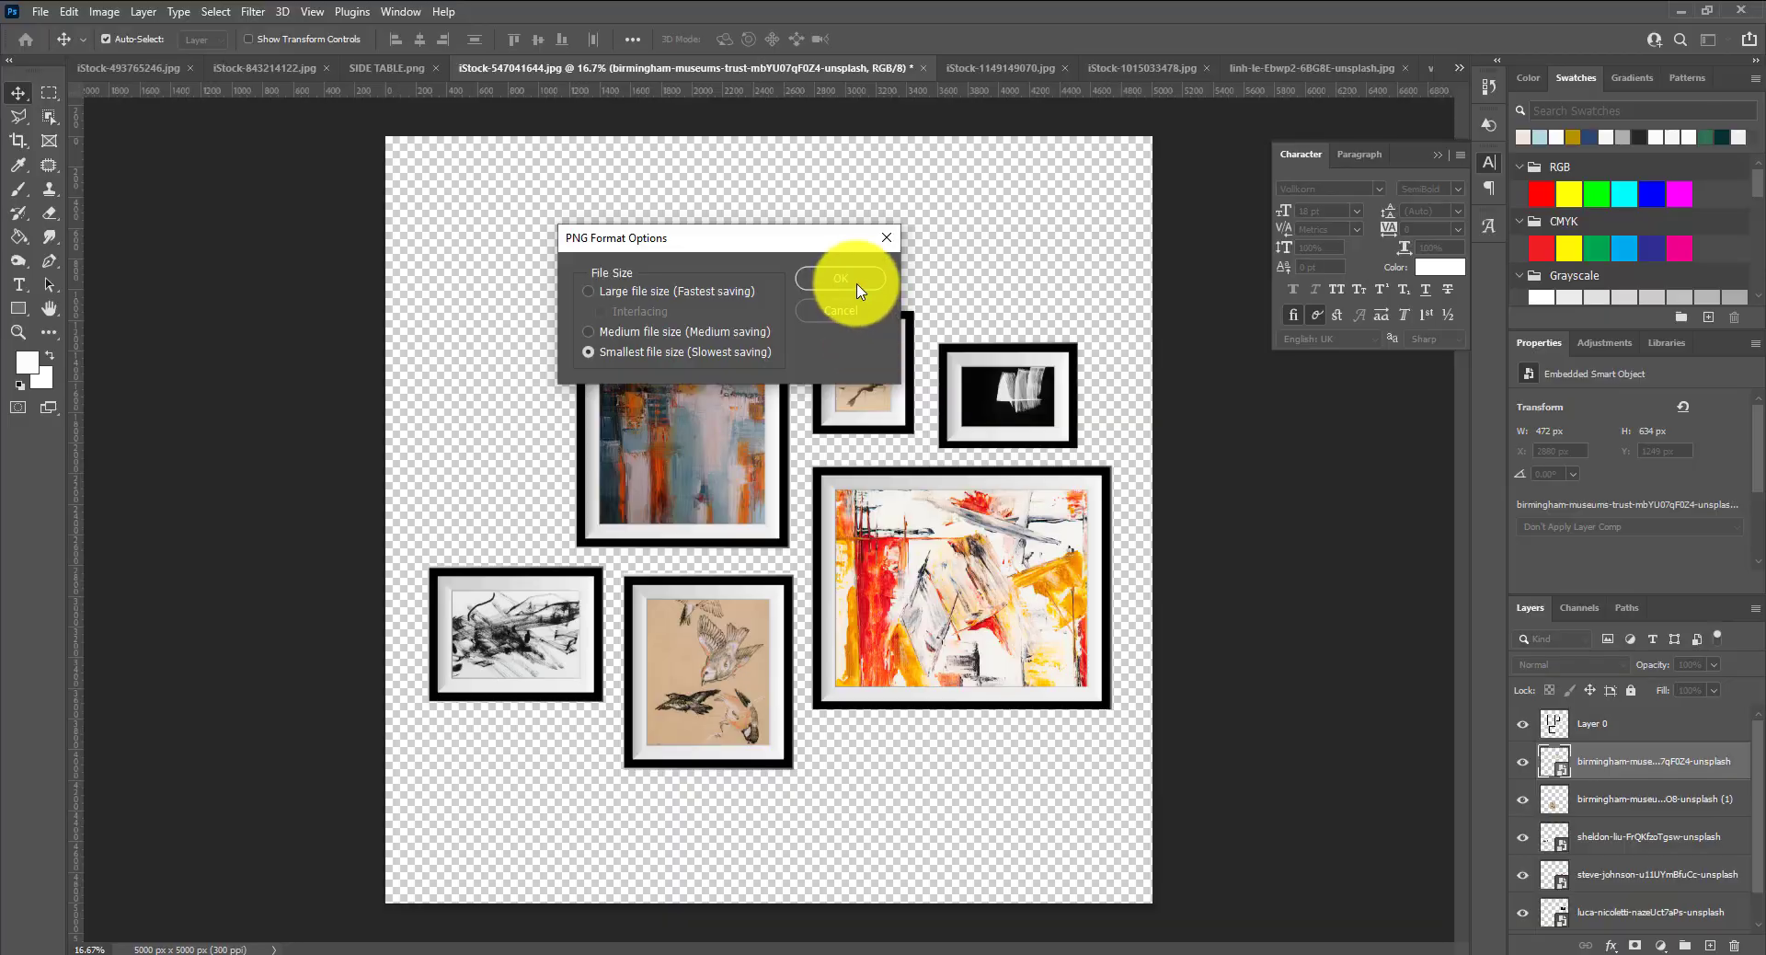
{"action": "left_click", "coordinate": [856, 285]}
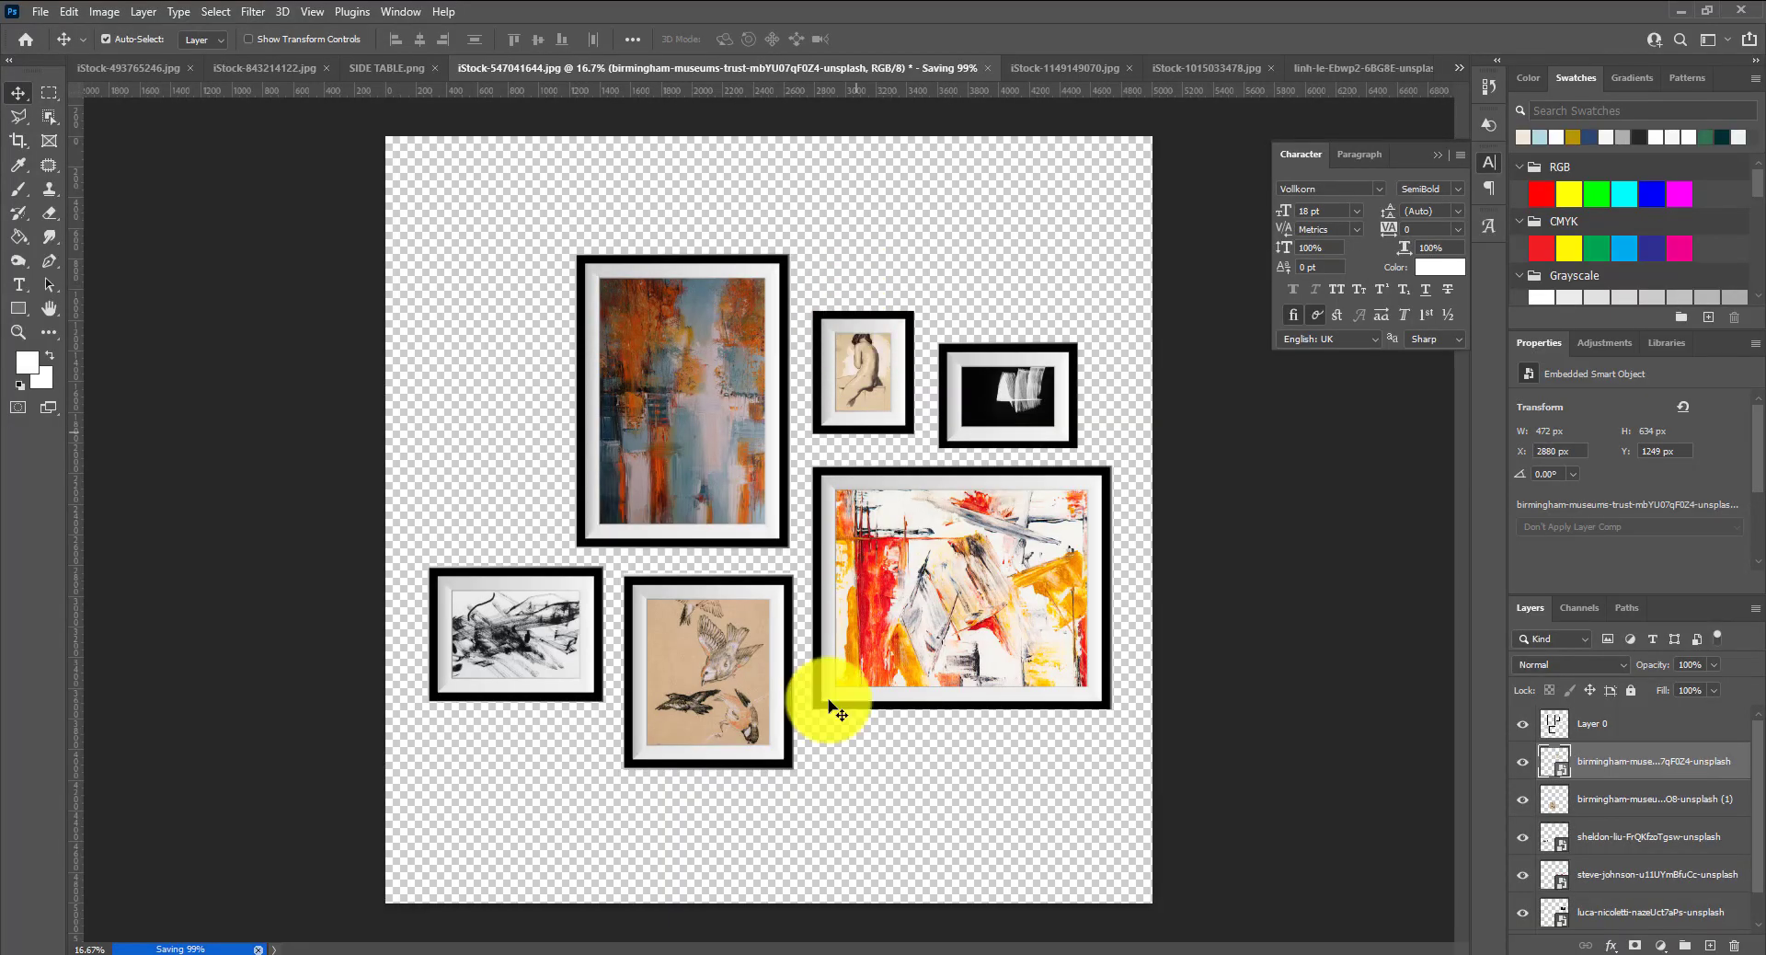
{"action": "left_click", "coordinate": [692, 948]}
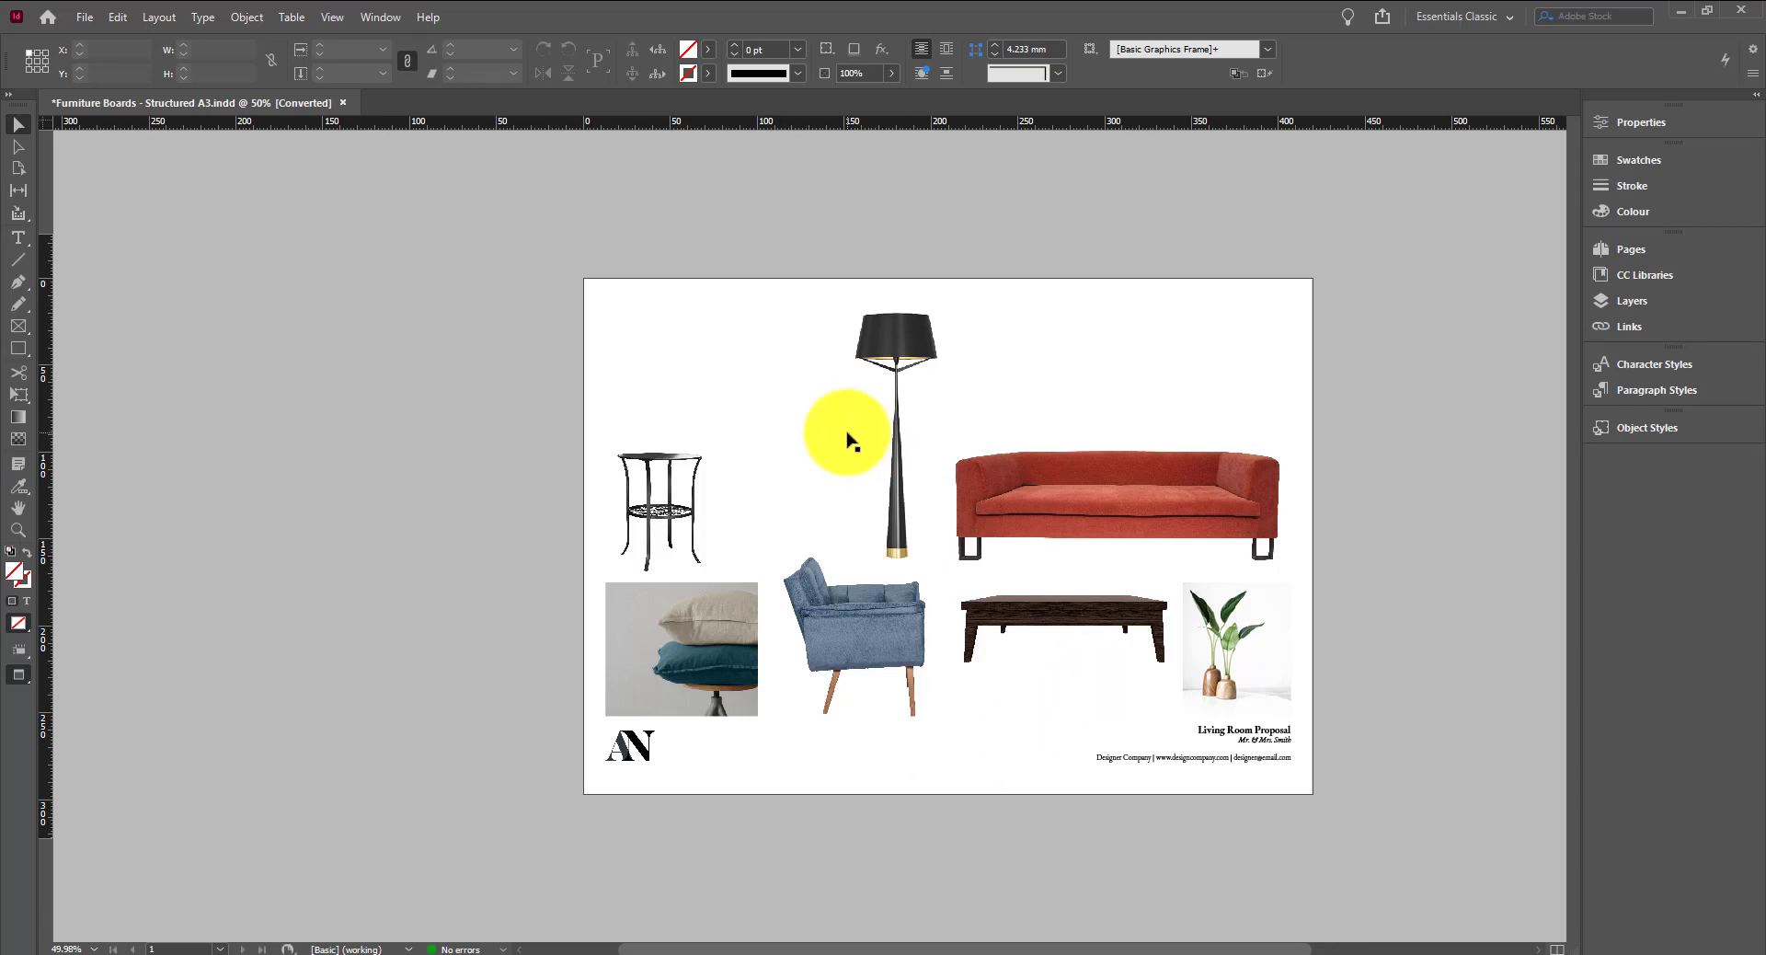
Move the gallery-wall art to the page's top-left corner and scale it down above the side table
{"action": "key", "text": "w"}
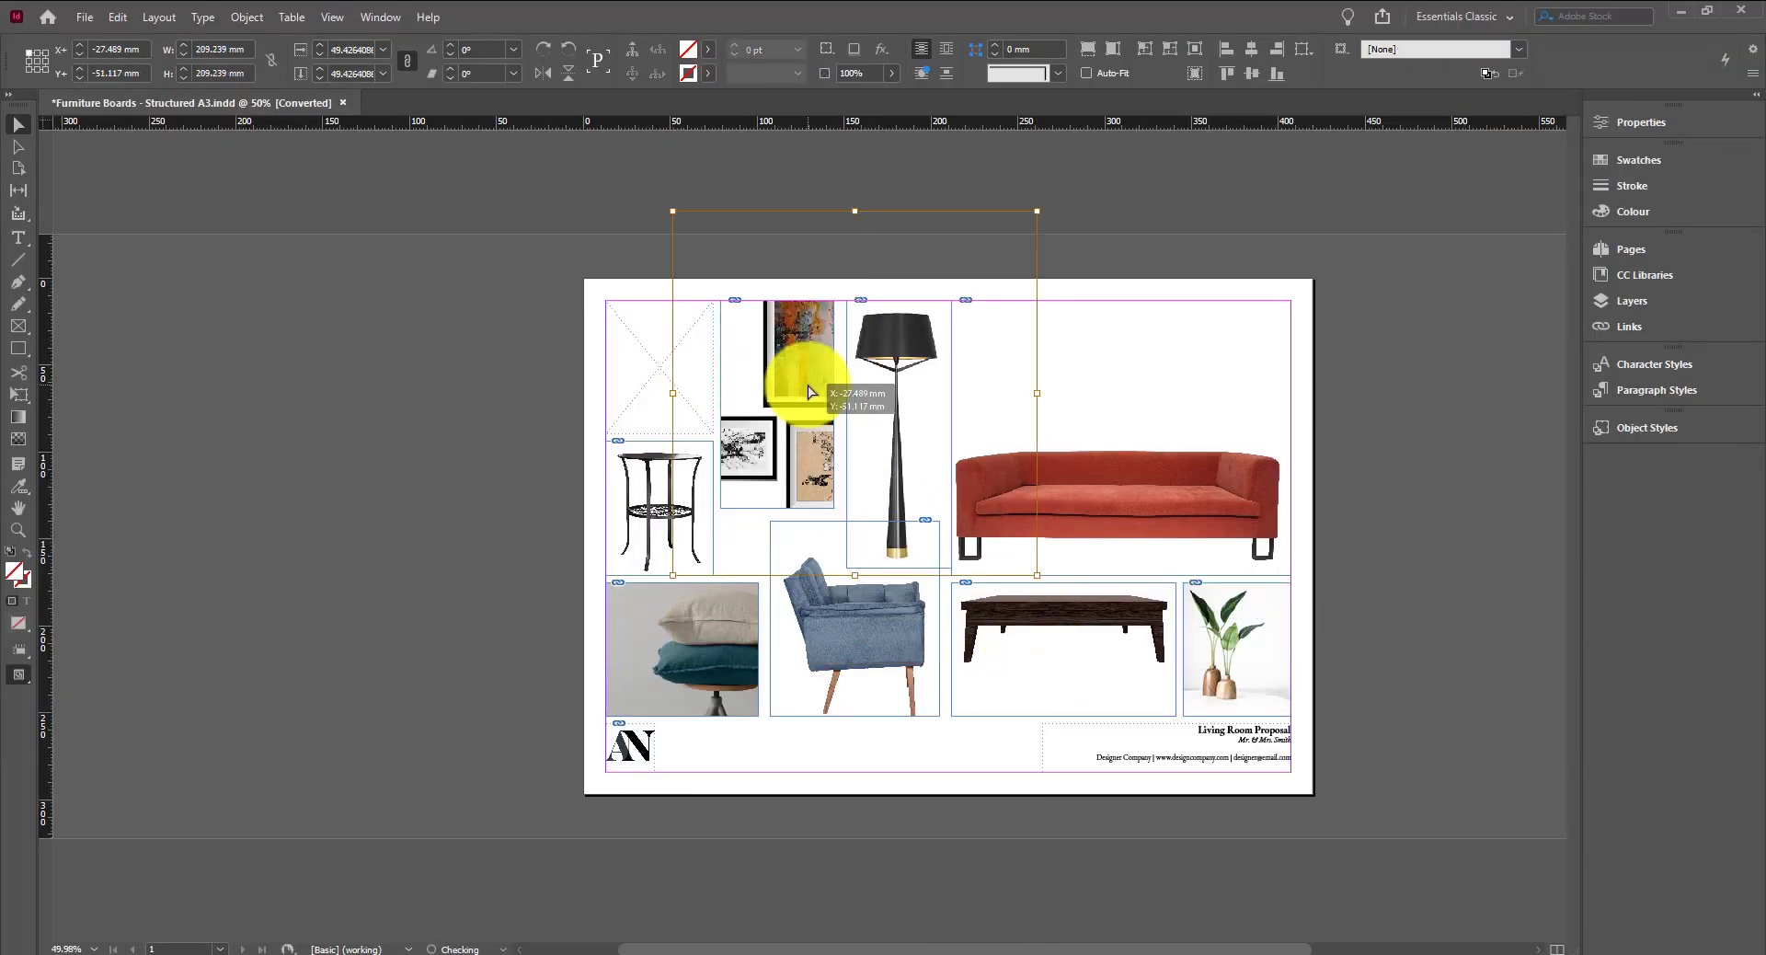
{"action": "right_click", "coordinate": [666, 361]}
{"action": "left_click_drag", "start_coordinate": [769, 374], "coordinate": [663, 375]}
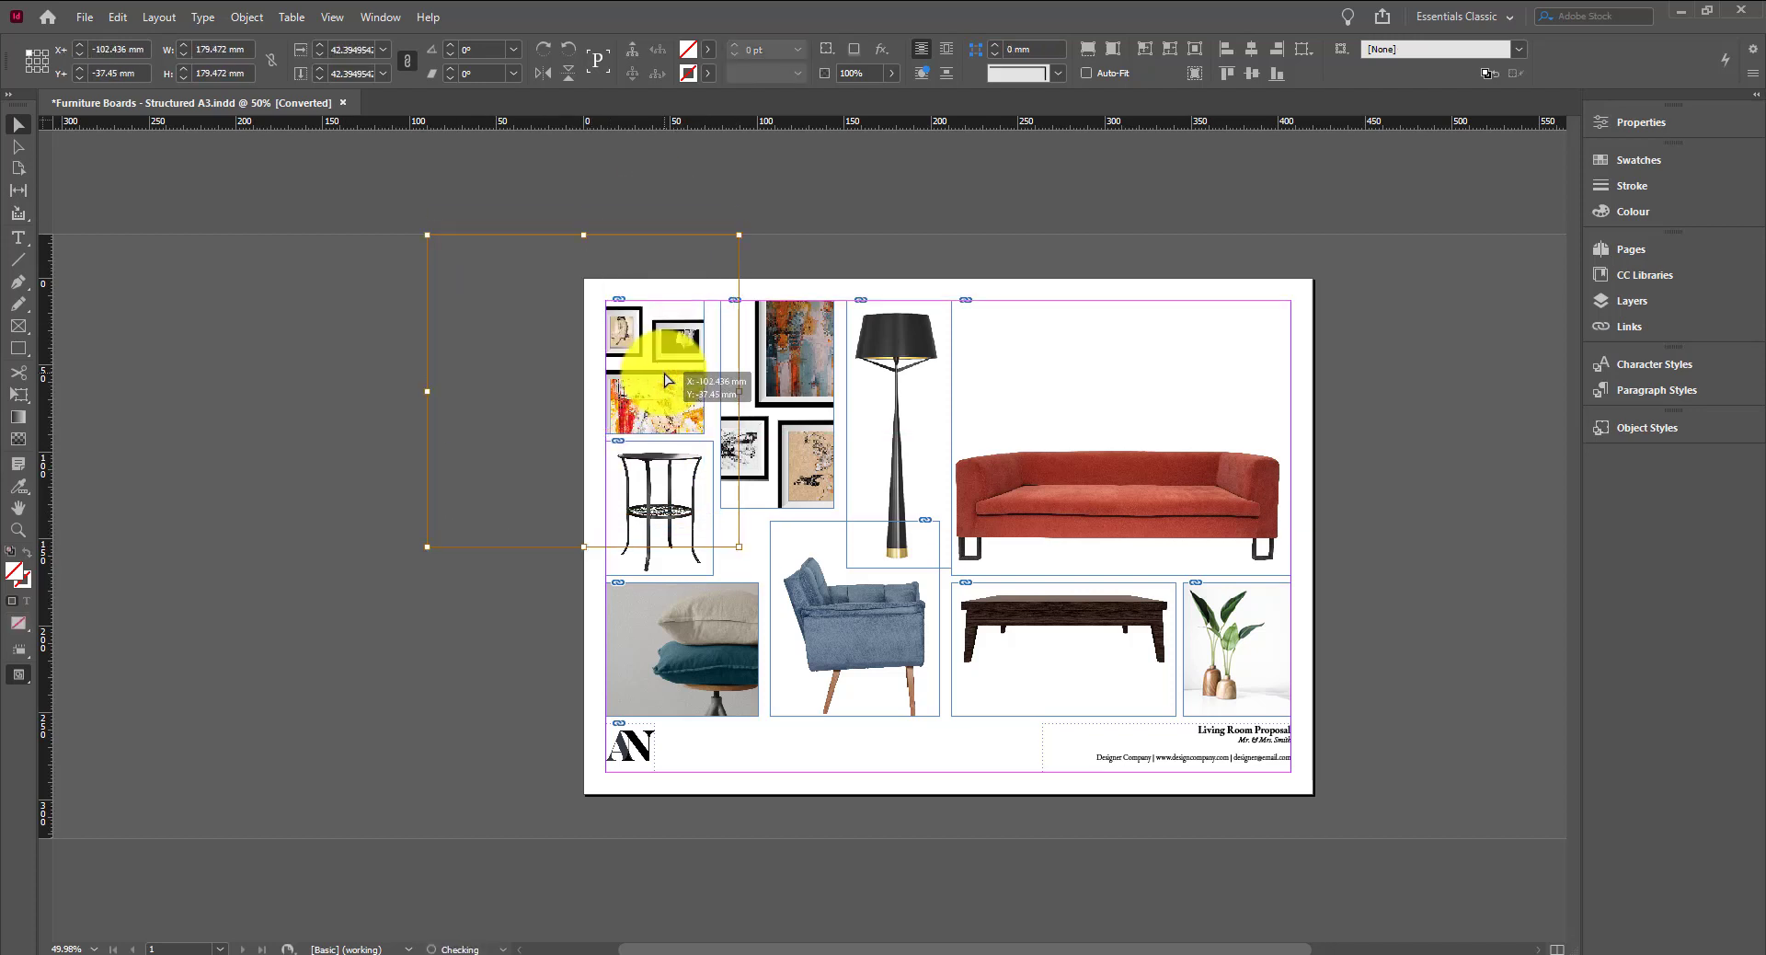
{"action": "left_click", "coordinate": [454, 422]}
{"action": "key", "text": "w"}
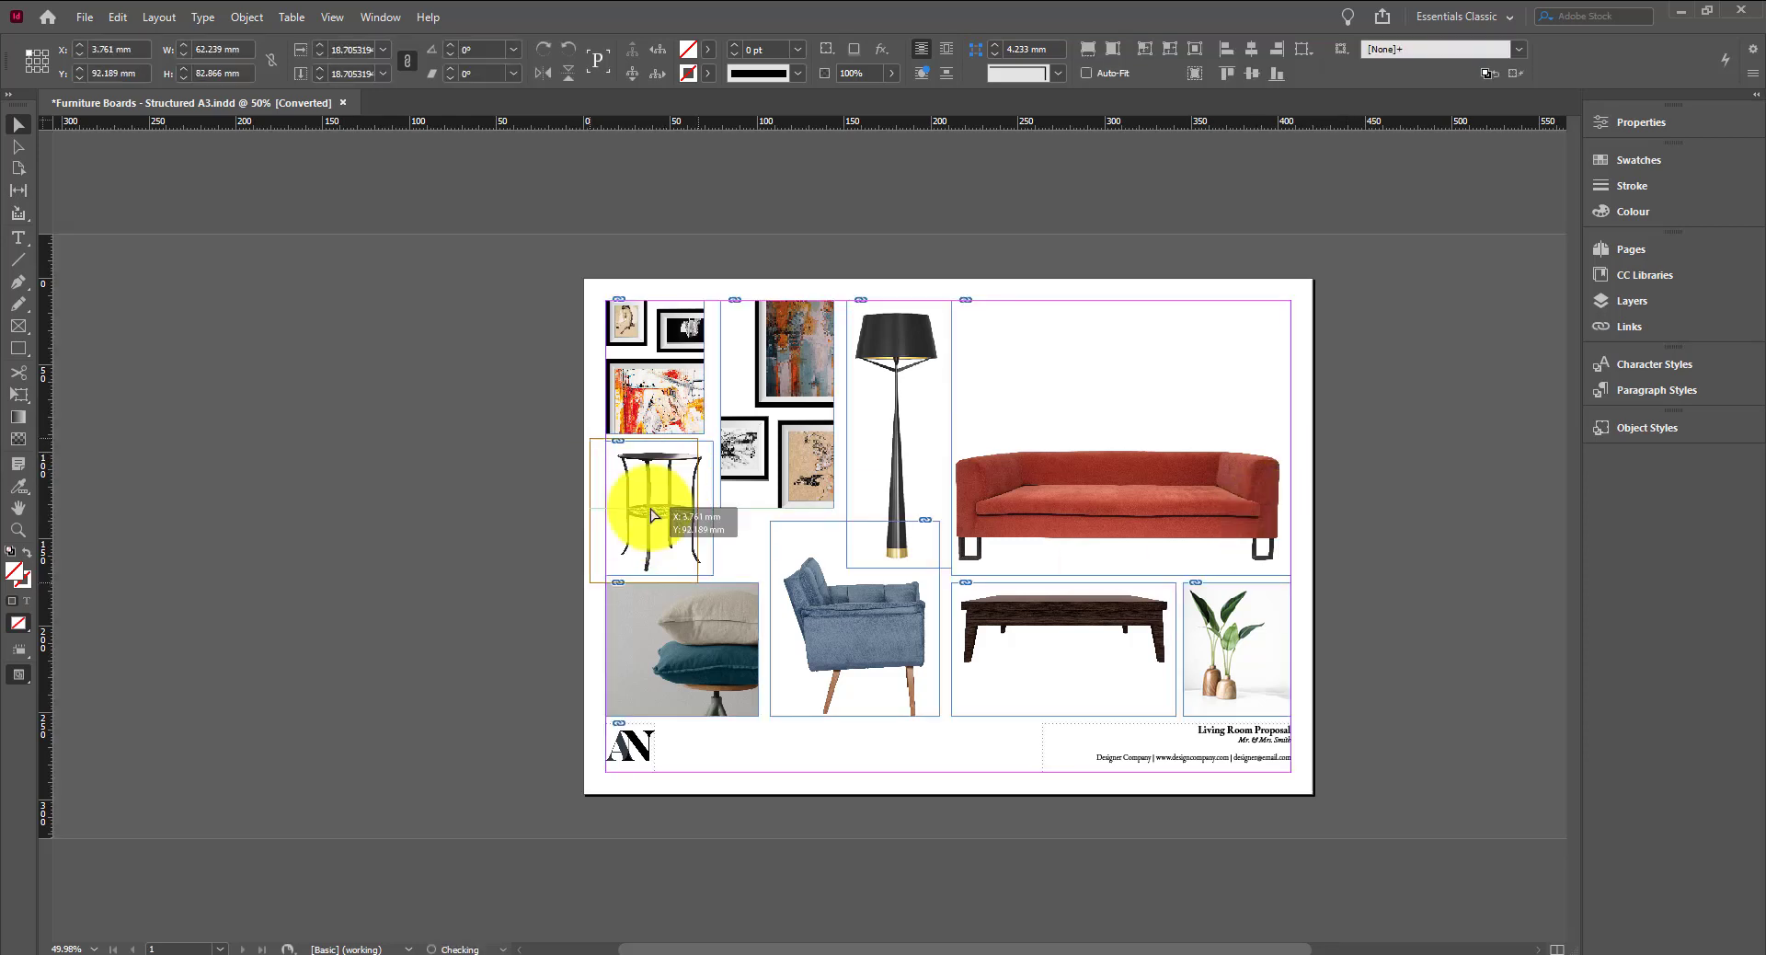
Put the art group at the top of the left column with the pillows below, shifting lamp and side table across
{"action": "key", "text": "ctrl+z"}
{"action": "key", "text": "ctrl+z"}
{"action": "key", "text": "ctrl+z"}
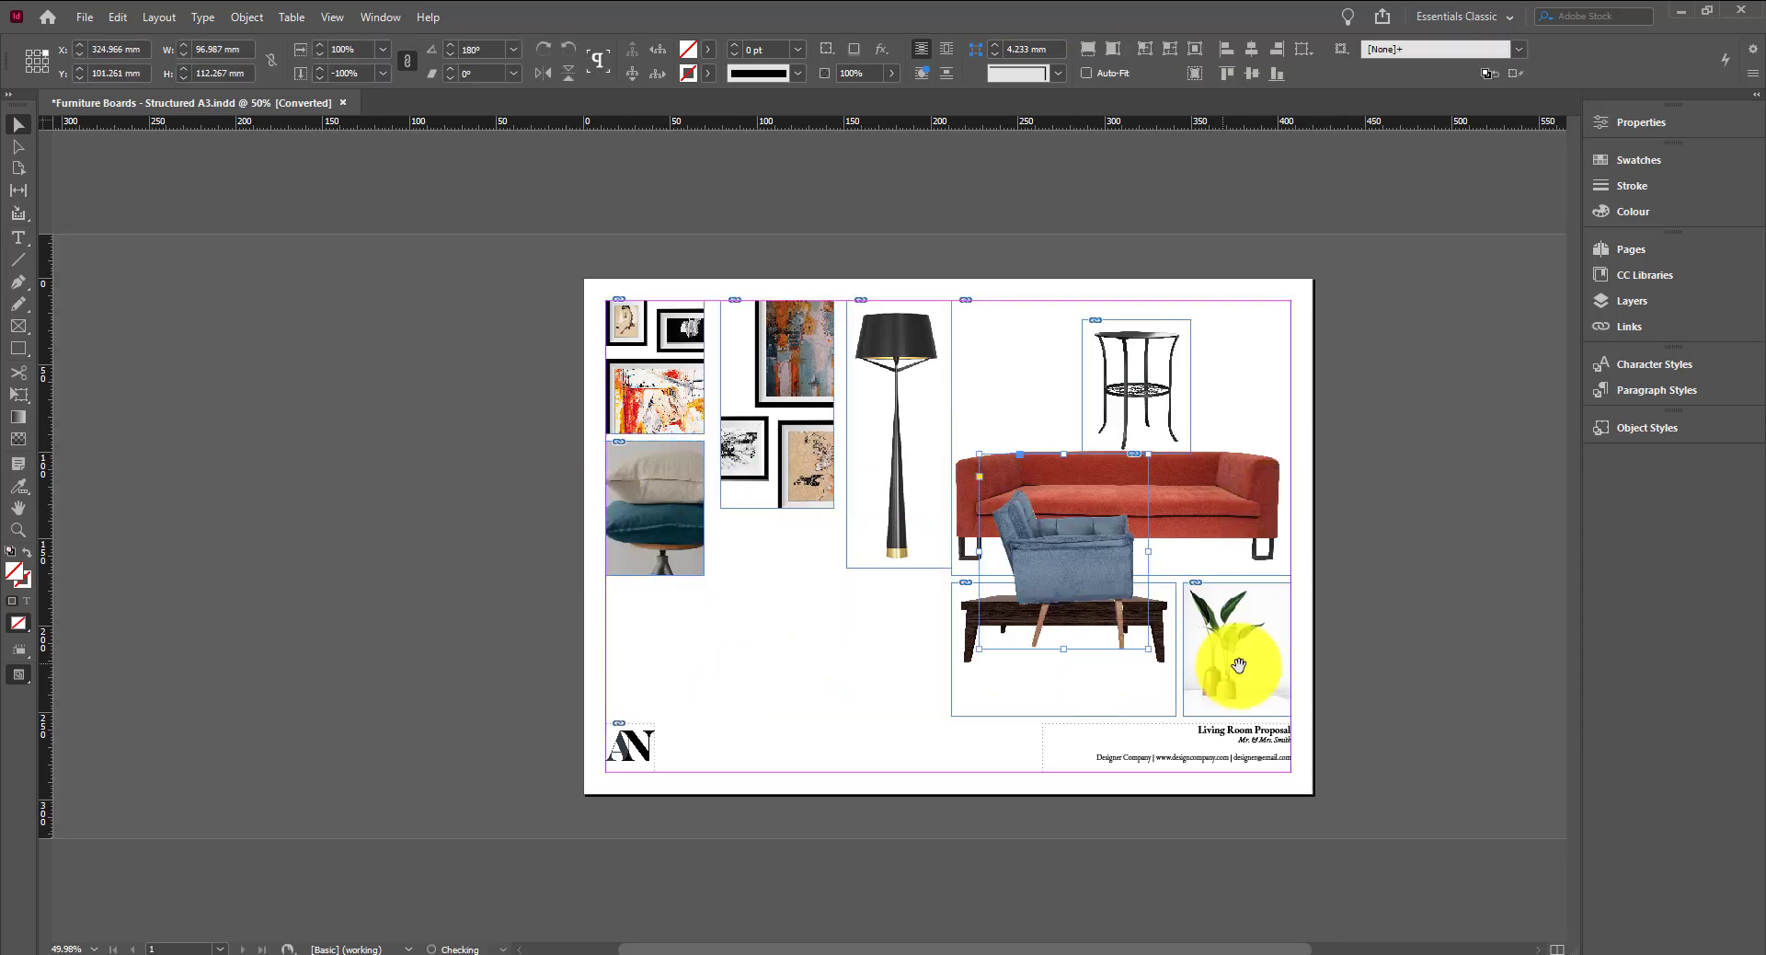
{"action": "key", "text": "ctrl+shift+z"}
{"action": "key", "text": "ctrl+shift+z"}
{"action": "key", "text": "ctrl+shift+z"}
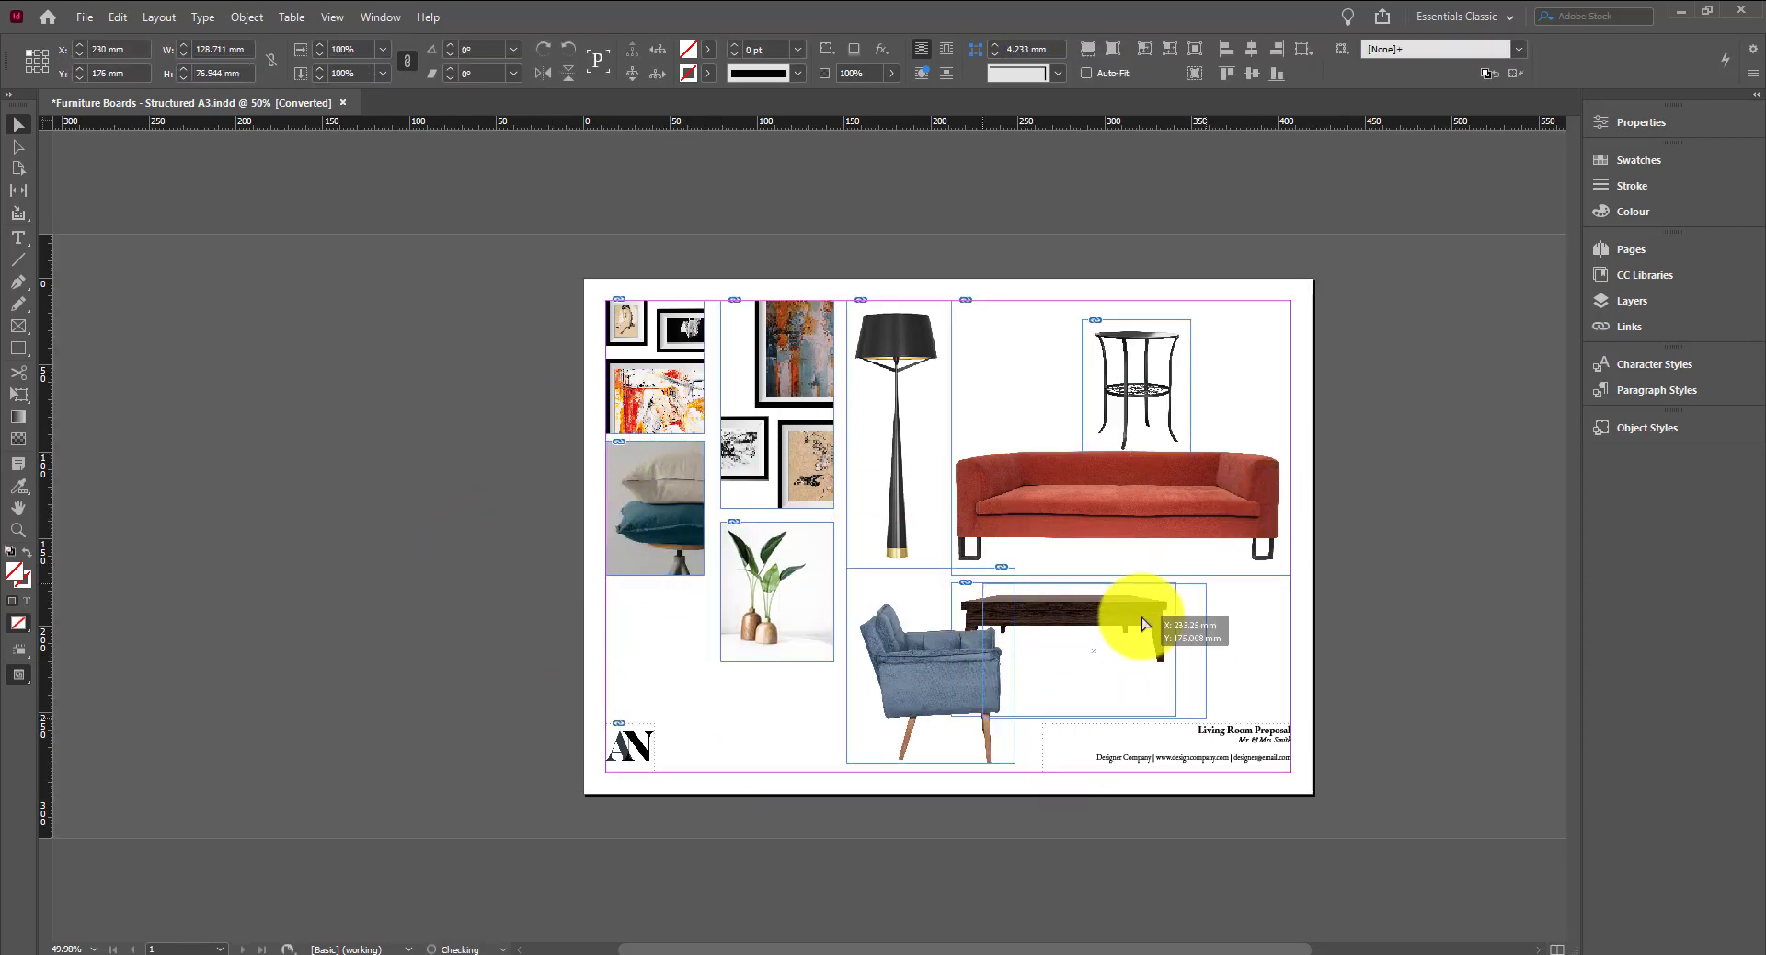
{"action": "left_click_drag", "start_coordinate": [925, 699], "coordinate": [977, 644]}
{"action": "key", "text": "ctrl+z"}
{"action": "key", "text": "ctrl+z"}
{"action": "key", "text": "ctrl+z"}
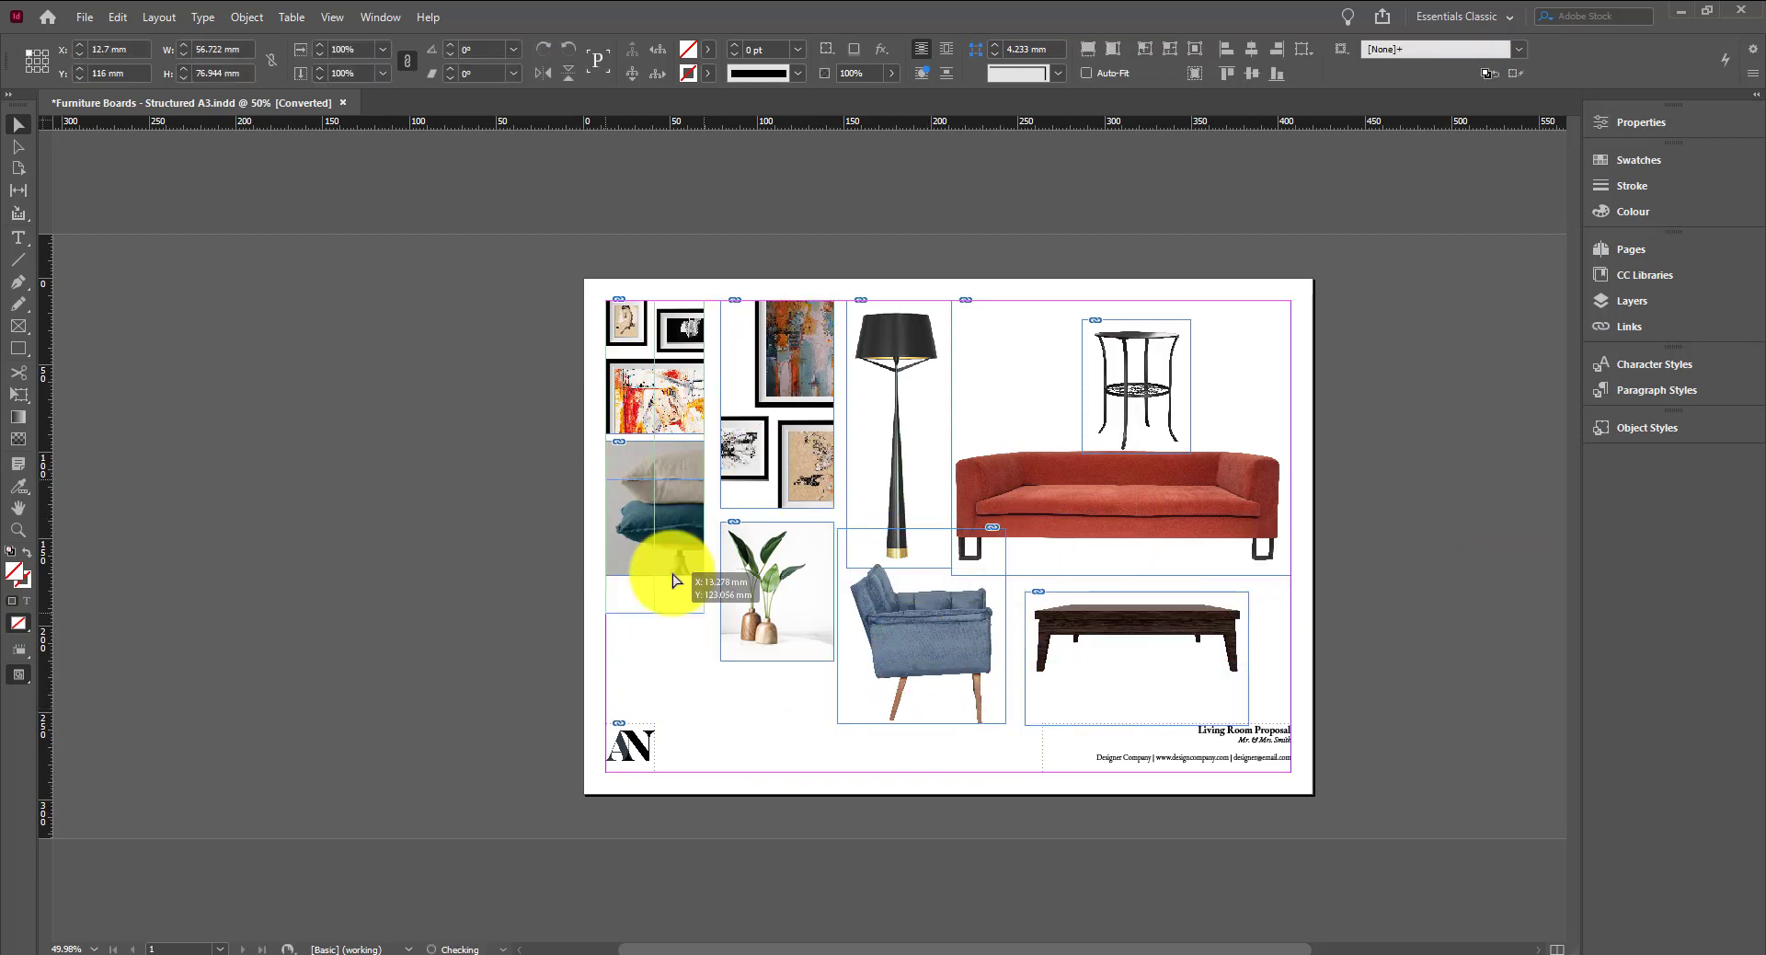
{"action": "left_click_drag", "start_coordinate": [671, 564], "coordinate": [669, 502]}
{"action": "left_click_drag", "start_coordinate": [777, 405], "coordinate": [461, 487]}
{"action": "left_click_drag", "start_coordinate": [897, 432], "coordinate": [771, 433]}
{"action": "left_click_drag", "start_coordinate": [1136, 386], "coordinate": [895, 508]}
{"action": "left_click_drag", "start_coordinate": [476, 430], "coordinate": [701, 270]}
{"action": "left_click_drag", "start_coordinate": [642, 709], "coordinate": [671, 650]}
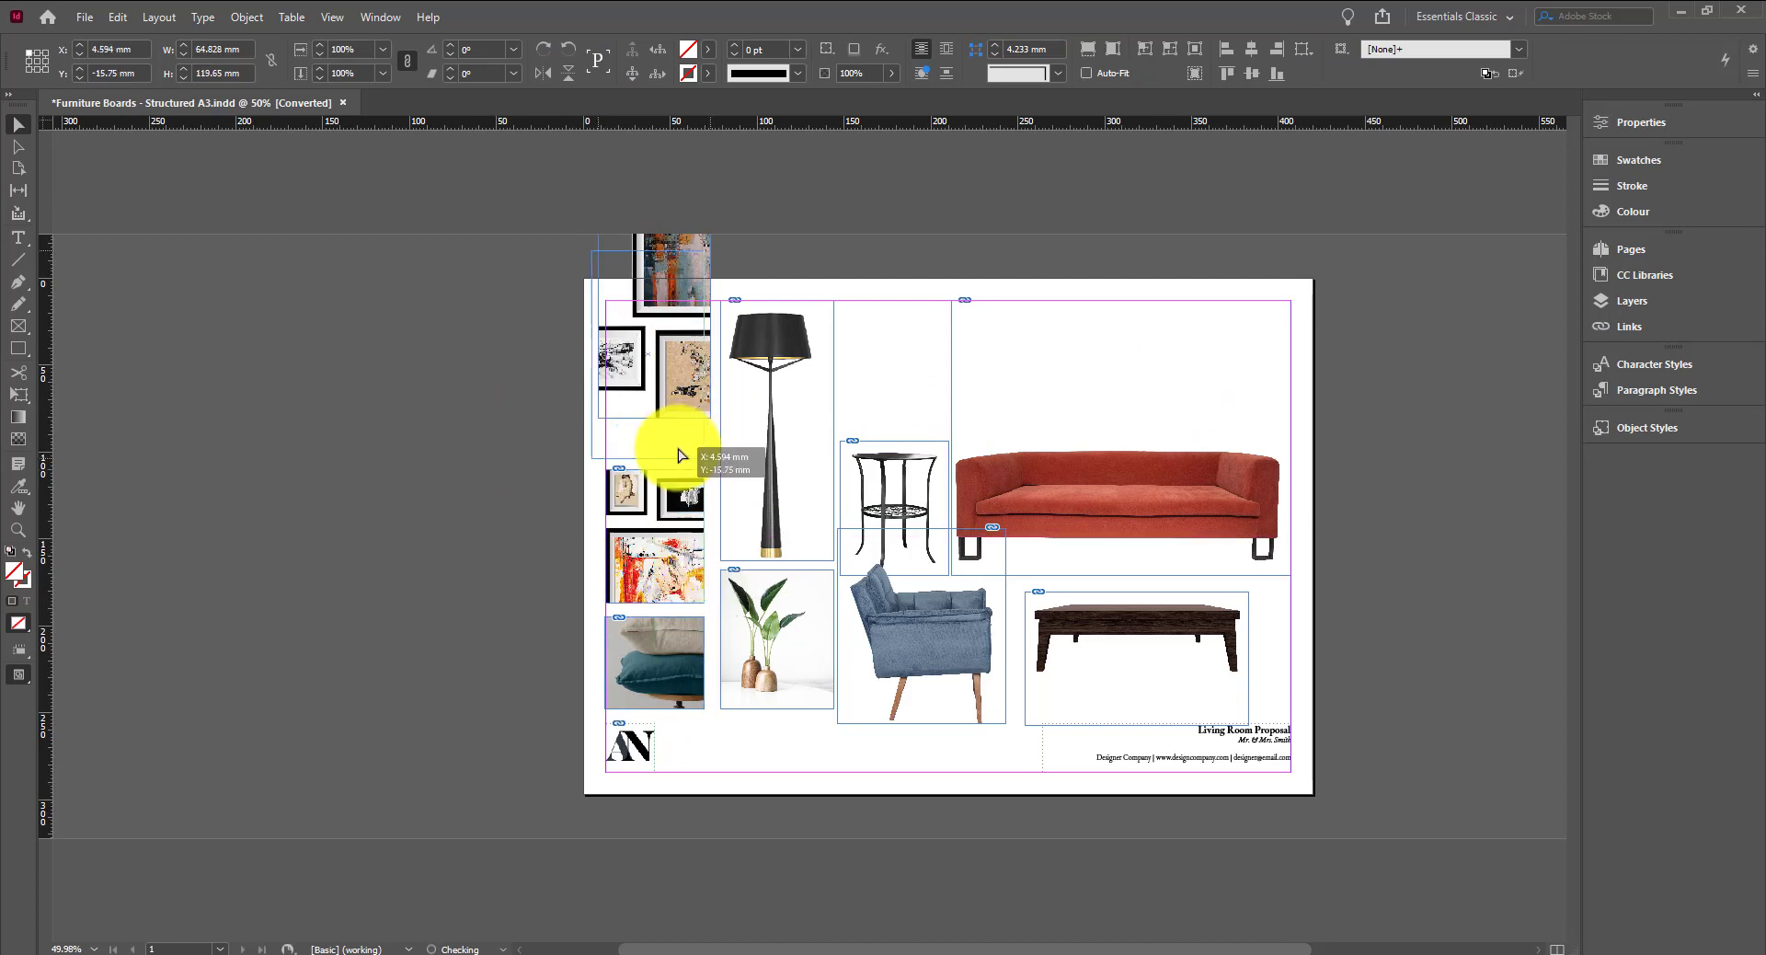
{"action": "left_click_drag", "start_coordinate": [670, 446], "coordinate": [587, 493]}
Extend the plant and pillows frames down to the page bottom
{"action": "left_click", "coordinate": [769, 651]}
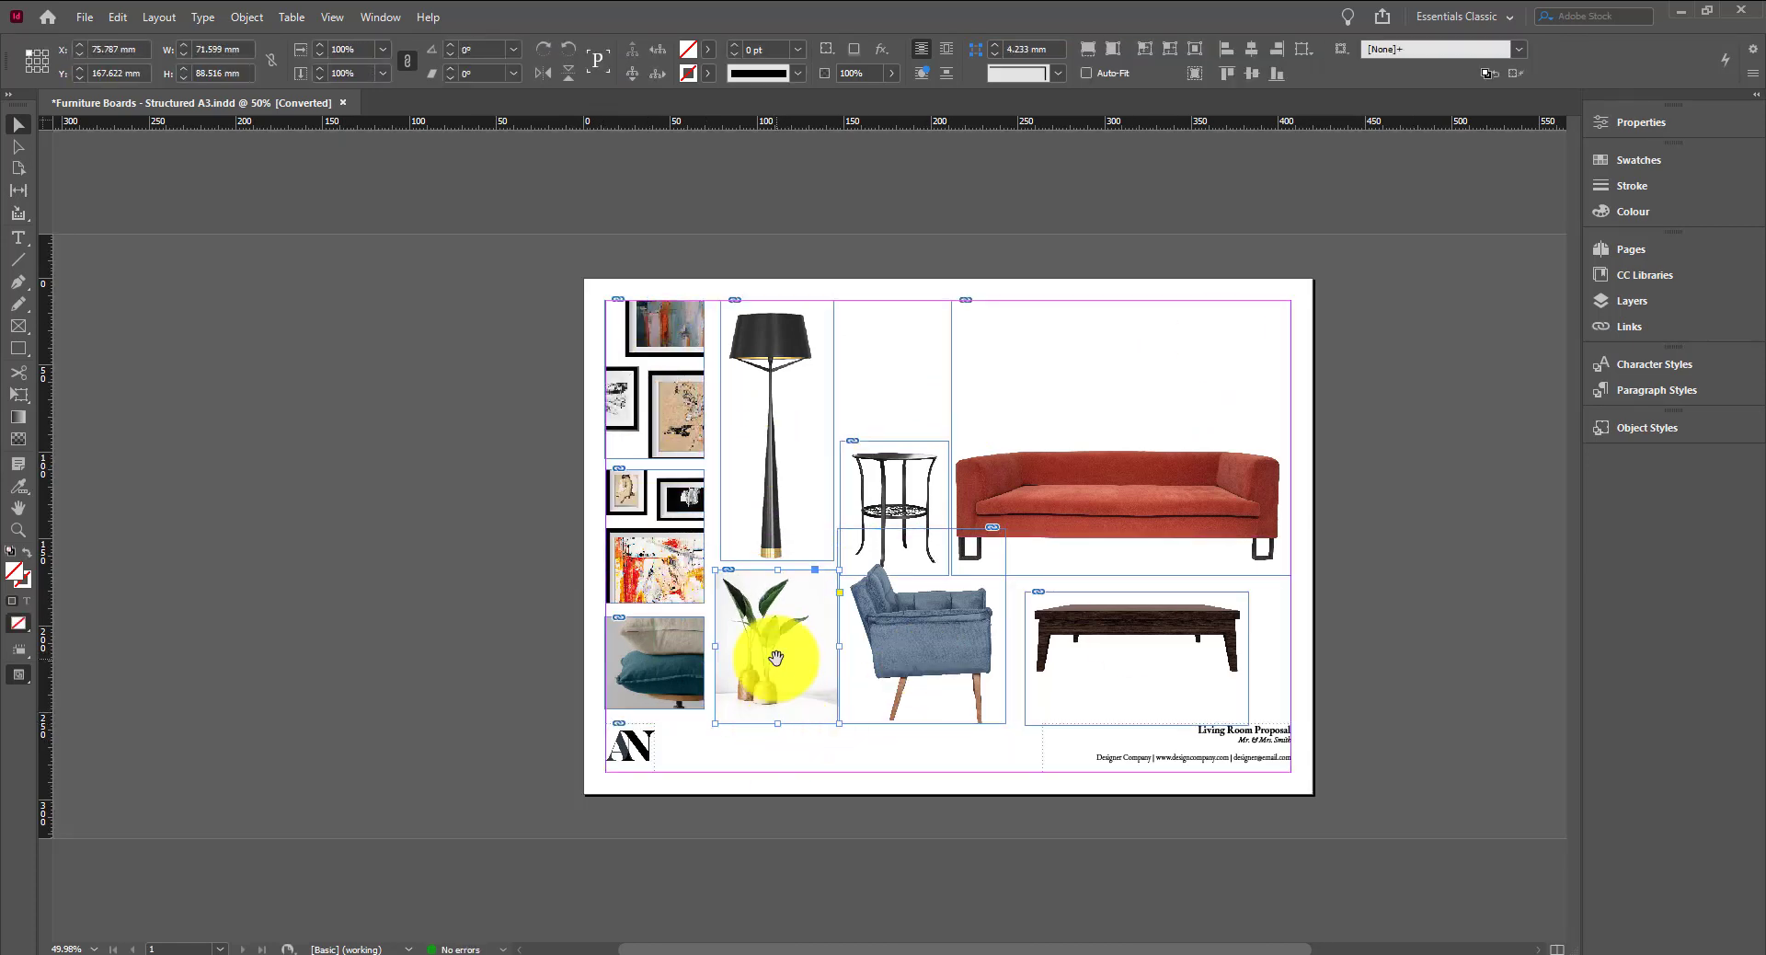
{"action": "left_click_drag", "start_coordinate": [777, 708], "coordinate": [778, 723]}
{"action": "left_click_drag", "start_coordinate": [657, 708], "coordinate": [657, 727]}
{"action": "key", "text": "w"}
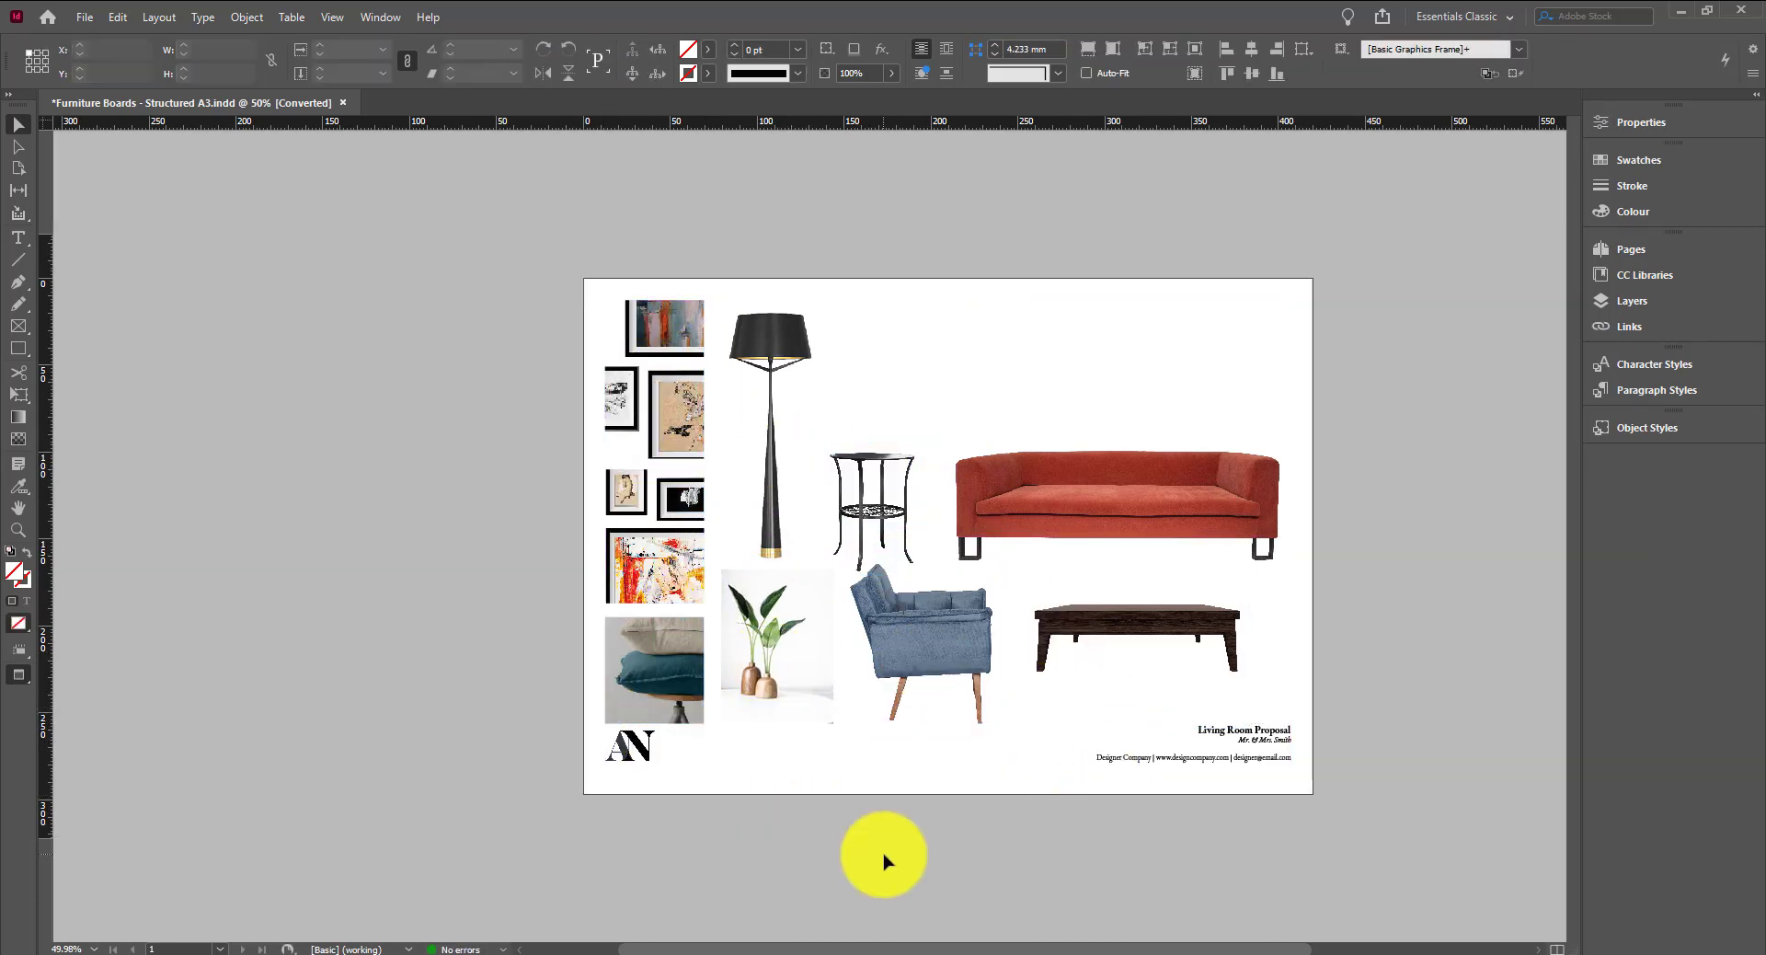
{"action": "key", "text": "w"}
Centre the sofa with the coffee table under it, armchair to the left and lamp back beside it
{"action": "left_click_drag", "start_coordinate": [771, 433], "coordinate": [1384, 424]}
{"action": "left_click_drag", "start_coordinate": [872, 510], "coordinate": [1400, 631]}
{"action": "left_click_drag", "start_coordinate": [1117, 497], "coordinate": [966, 512]}
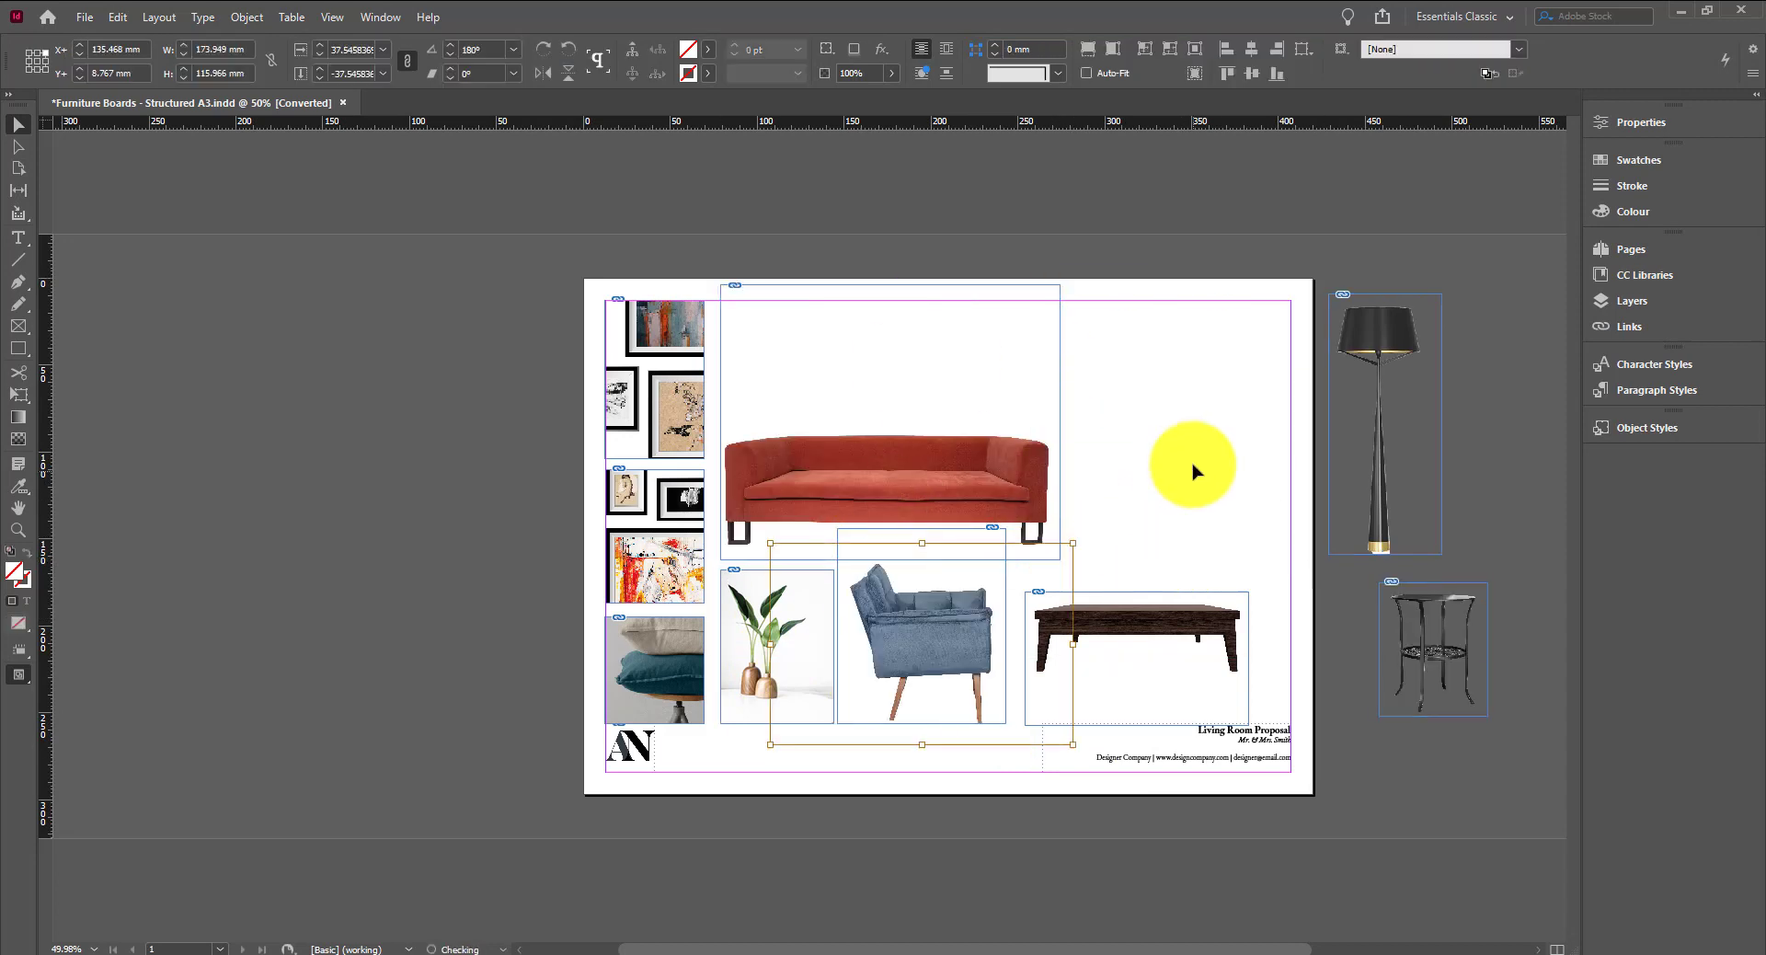
{"action": "left_click_drag", "start_coordinate": [778, 644], "coordinate": [1242, 424]}
{"action": "left_click_drag", "start_coordinate": [943, 408], "coordinate": [943, 518]}
{"action": "left_click_drag", "start_coordinate": [957, 644], "coordinate": [829, 644]}
{"action": "left_click_drag", "start_coordinate": [1142, 713], "coordinate": [997, 714]}
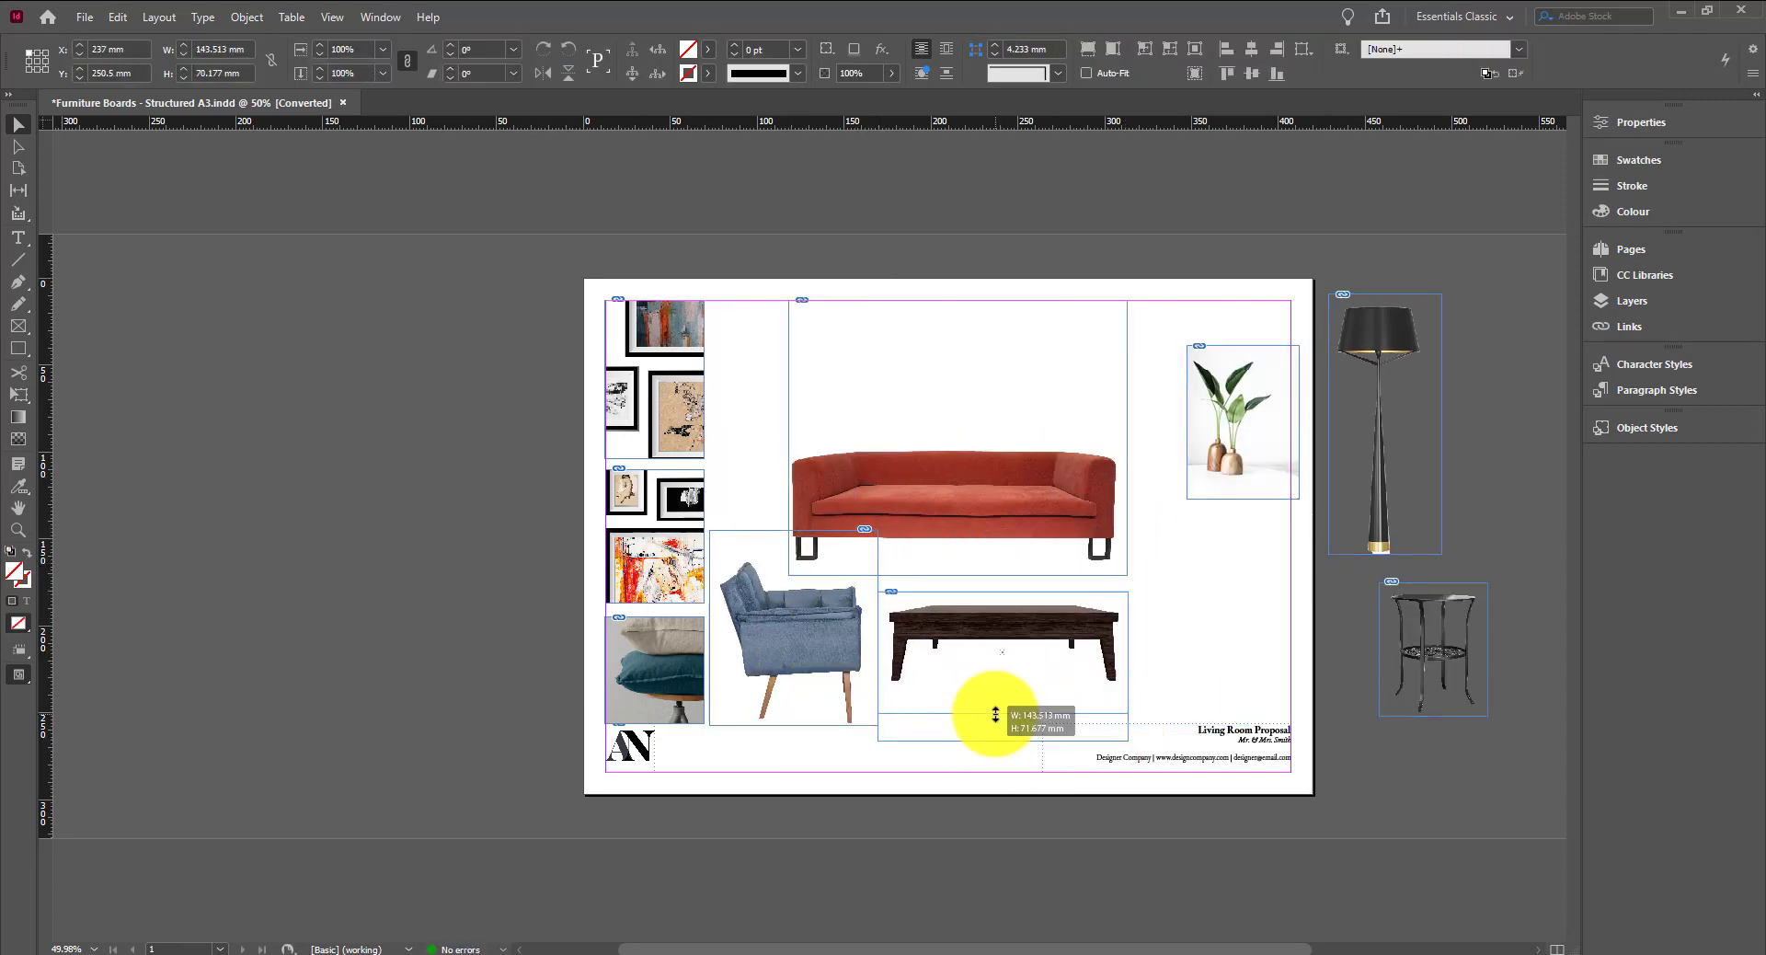
{"action": "left_click", "coordinate": [1427, 446]}
{"action": "left_click_drag", "start_coordinate": [1426, 445], "coordinate": [807, 450]}
{"action": "key", "text": "w"}
Shift the sofa right, bring the side table onto the page and place the plant beside the armchair
{"action": "key", "text": "w"}
{"action": "left_click_drag", "start_coordinate": [957, 479], "coordinate": [986, 479]}
{"action": "left_click_drag", "start_coordinate": [1231, 459], "coordinate": [1222, 520]}
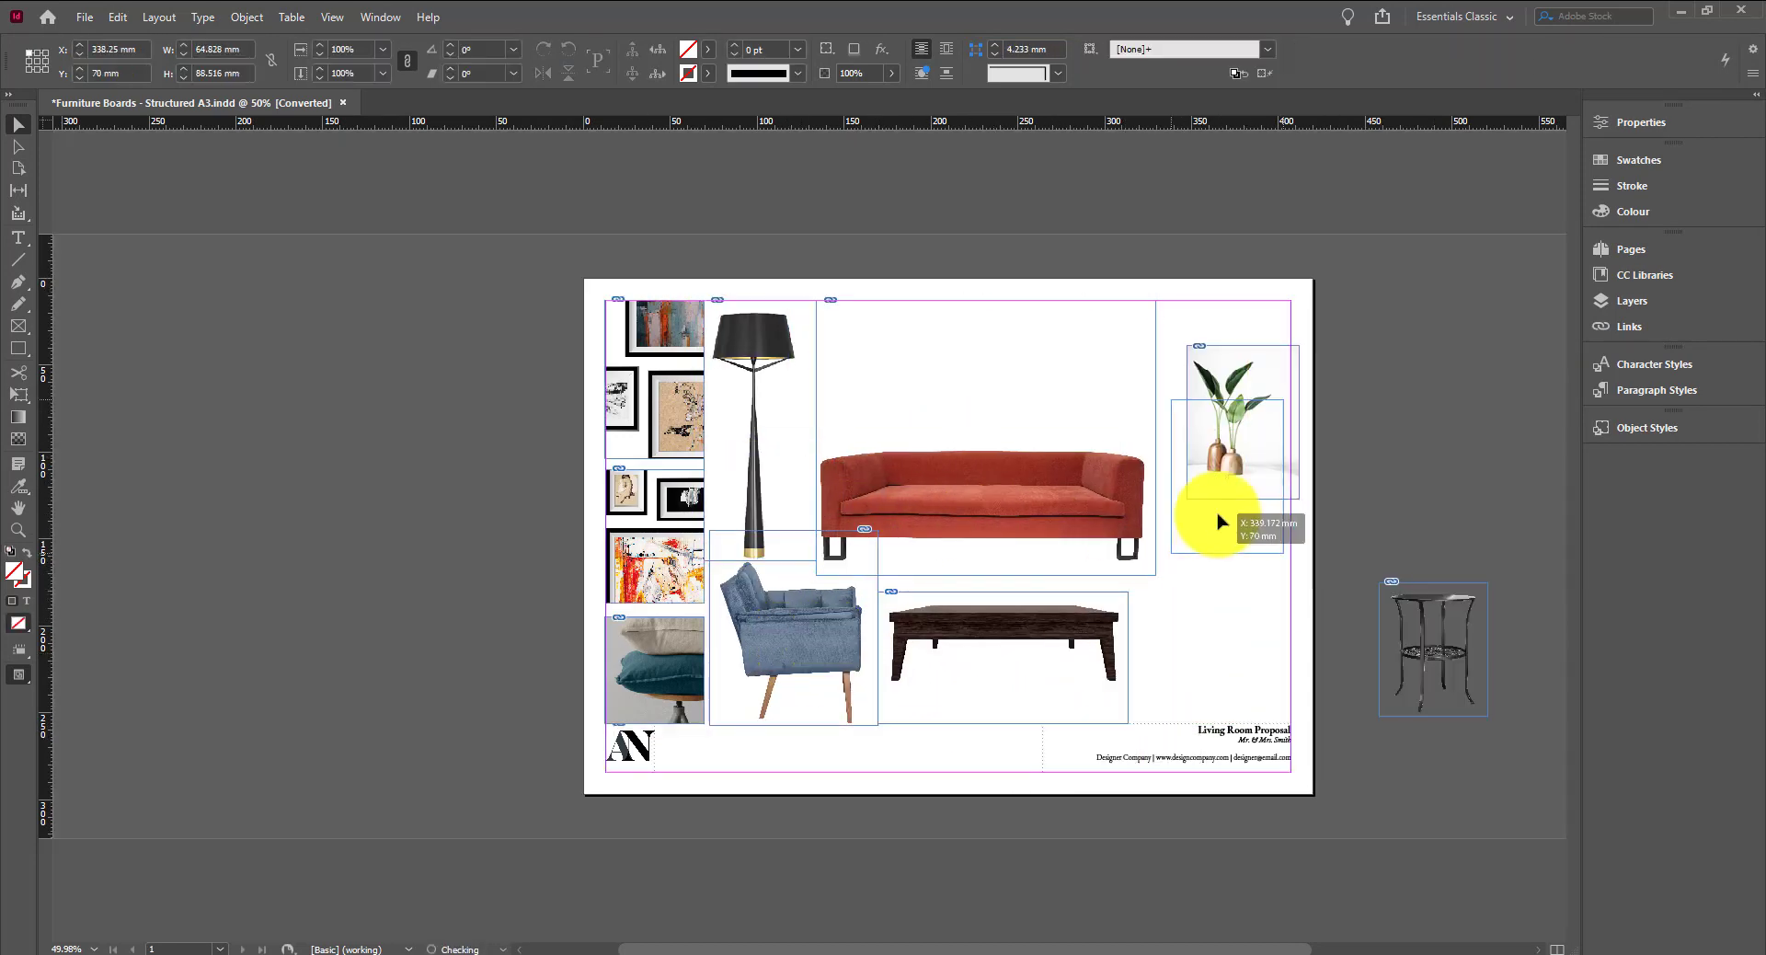
{"action": "left_click_drag", "start_coordinate": [1436, 655], "coordinate": [1214, 655]}
{"action": "key", "text": "w"}
{"action": "left_click_drag", "start_coordinate": [1273, 521], "coordinate": [1261, 521]}
{"action": "key", "text": "w"}
{"action": "left_click_drag", "start_coordinate": [1203, 394], "coordinate": [750, 663]}
{"action": "key", "text": "w"}
Cluster the lamp, armchair, sofa, side table and coffee table higher and closer together
{"action": "left_click_drag", "start_coordinate": [809, 481], "coordinate": [855, 435]}
{"action": "left_click_drag", "start_coordinate": [863, 655], "coordinate": [809, 567]}
{"action": "left_click_drag", "start_coordinate": [947, 533], "coordinate": [985, 461]}
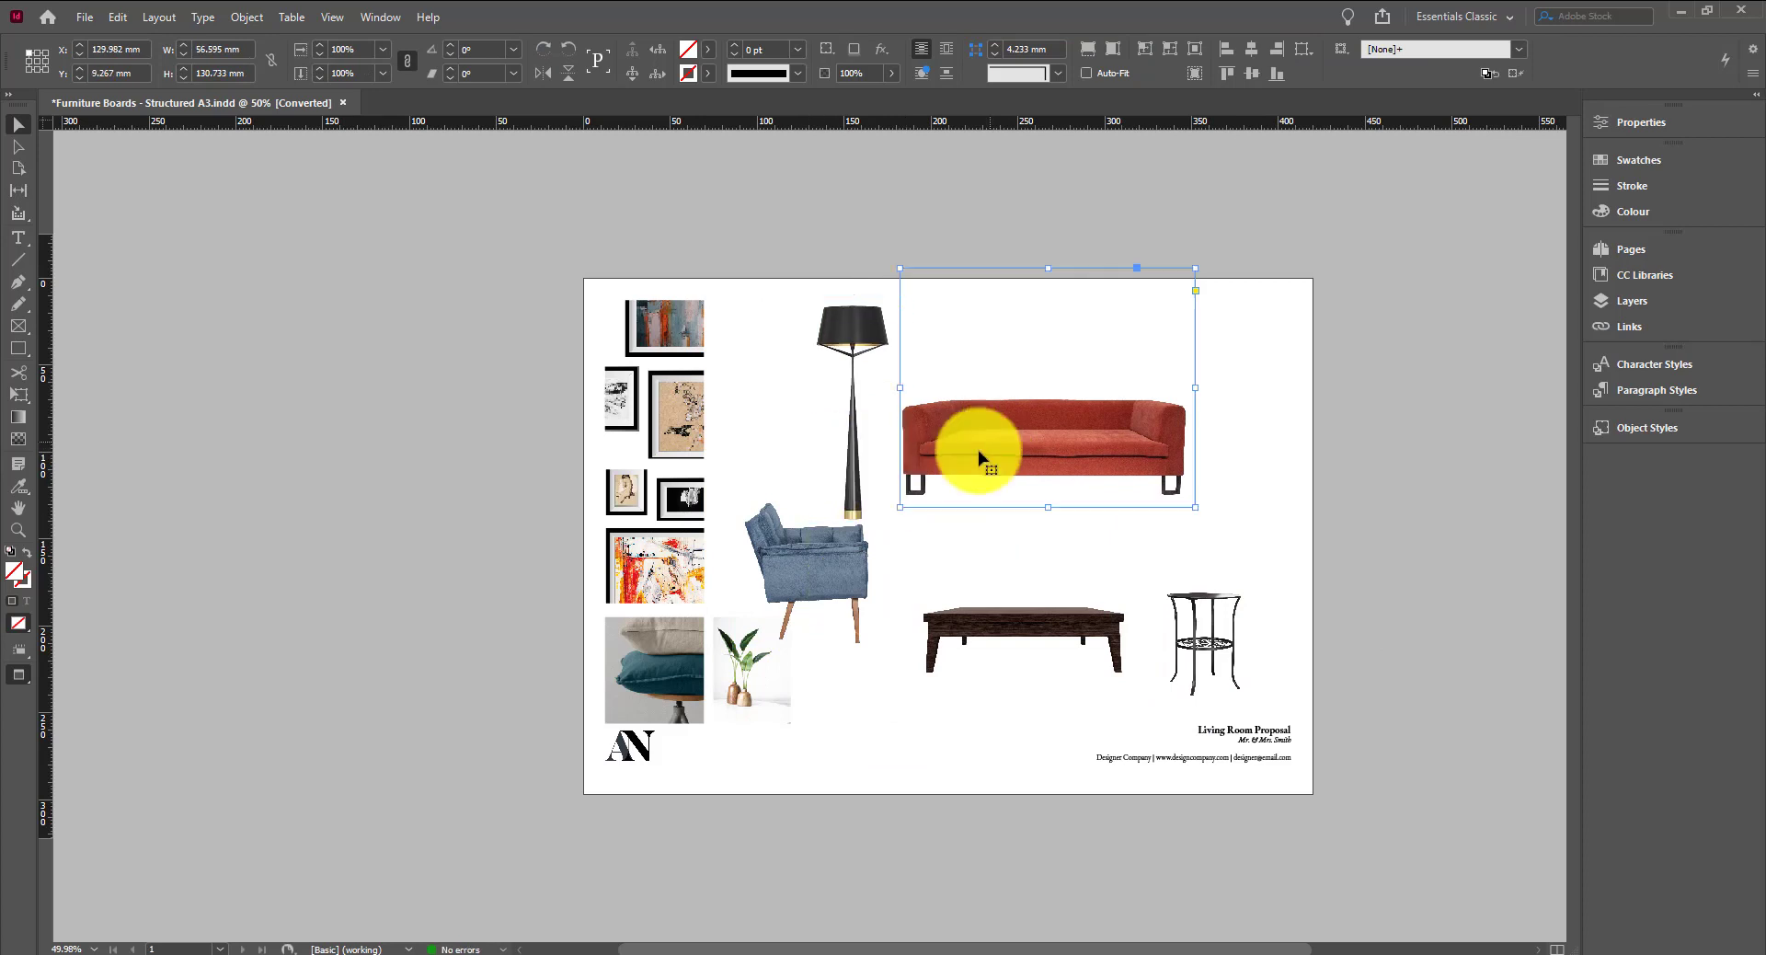
{"action": "left_click", "coordinate": [1208, 644]}
{"action": "left_click_drag", "start_coordinate": [1208, 644], "coordinate": [1242, 526]}
{"action": "left_click", "coordinate": [1045, 631]}
{"action": "left_click_drag", "start_coordinate": [1045, 631], "coordinate": [1039, 530]}
{"action": "left_click_drag", "start_coordinate": [1230, 493], "coordinate": [820, 497]}
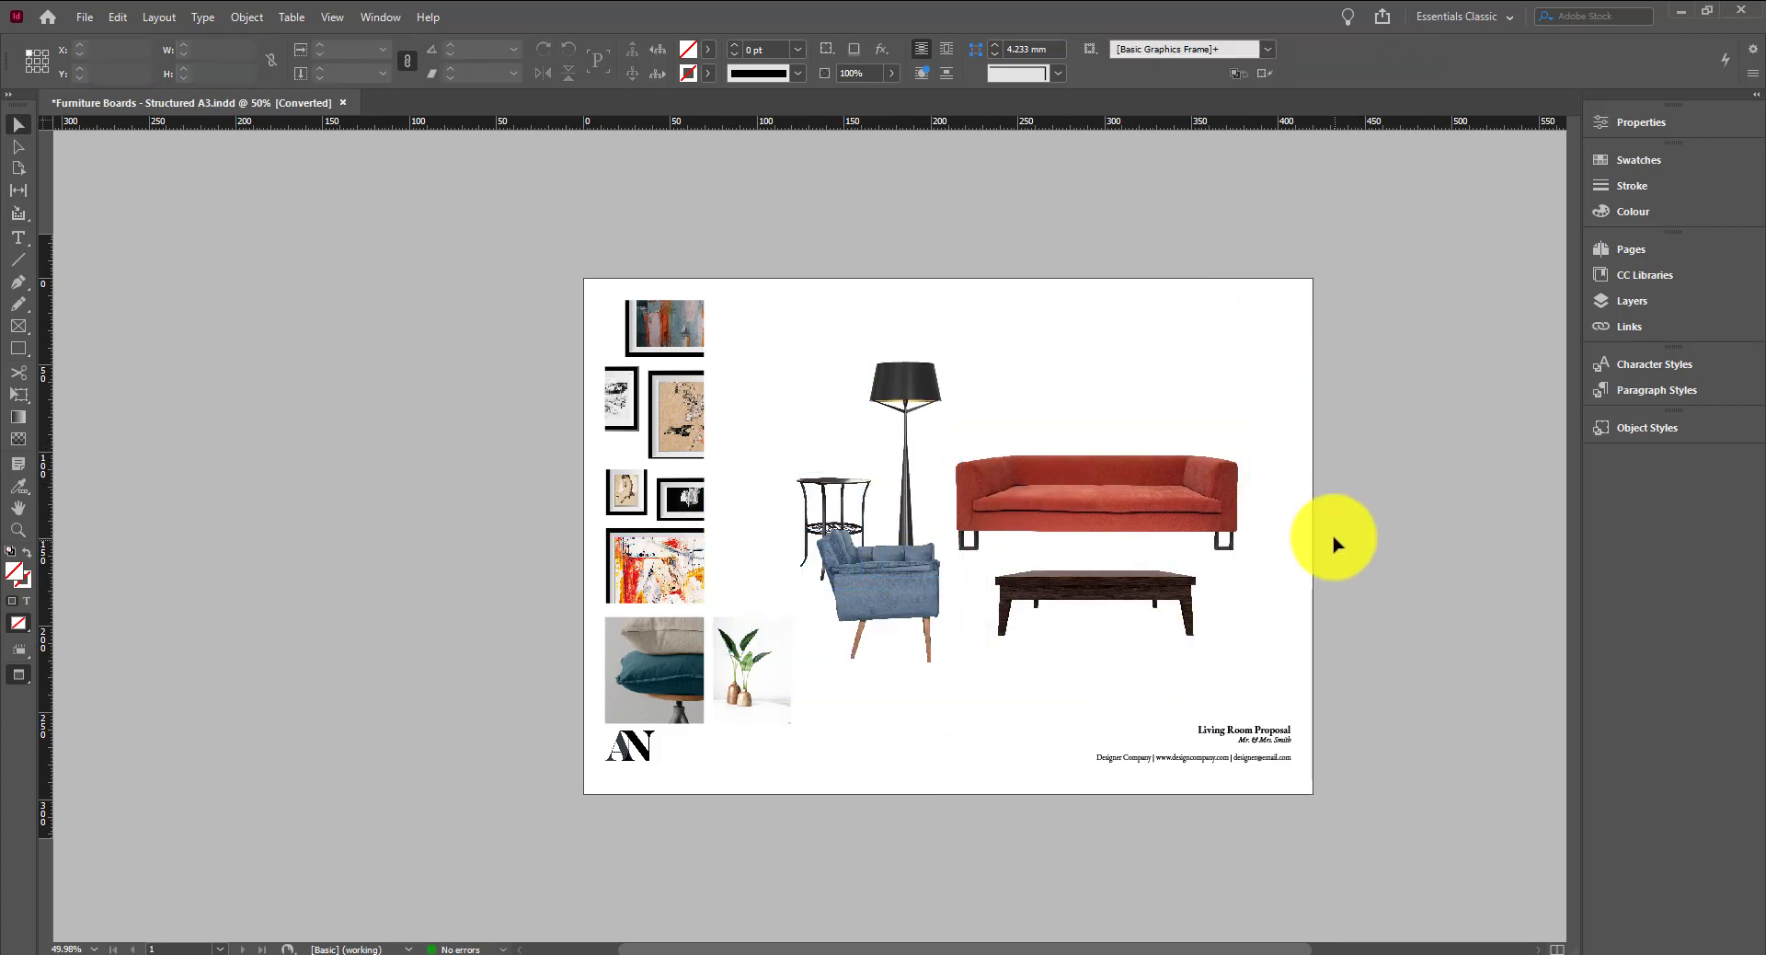
Lower the sofa slightly on the page
{"action": "left_click_drag", "start_coordinate": [749, 504], "coordinate": [997, 730]}
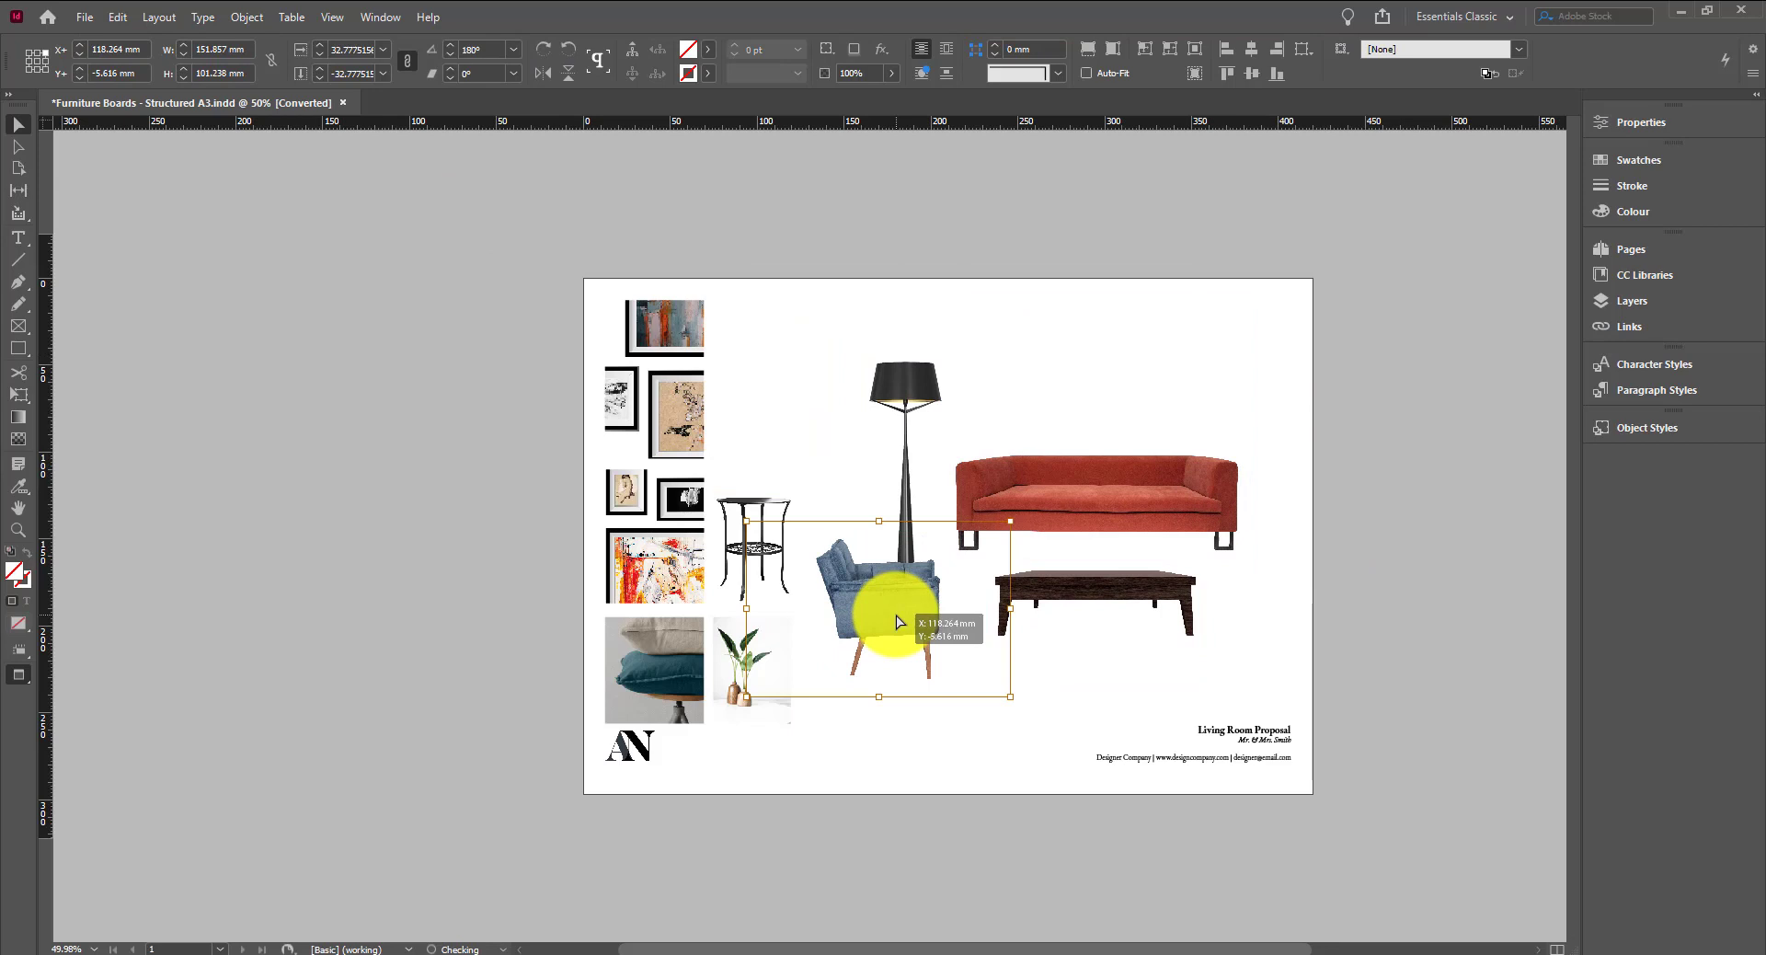
{"action": "left_click", "coordinate": [1321, 544]}
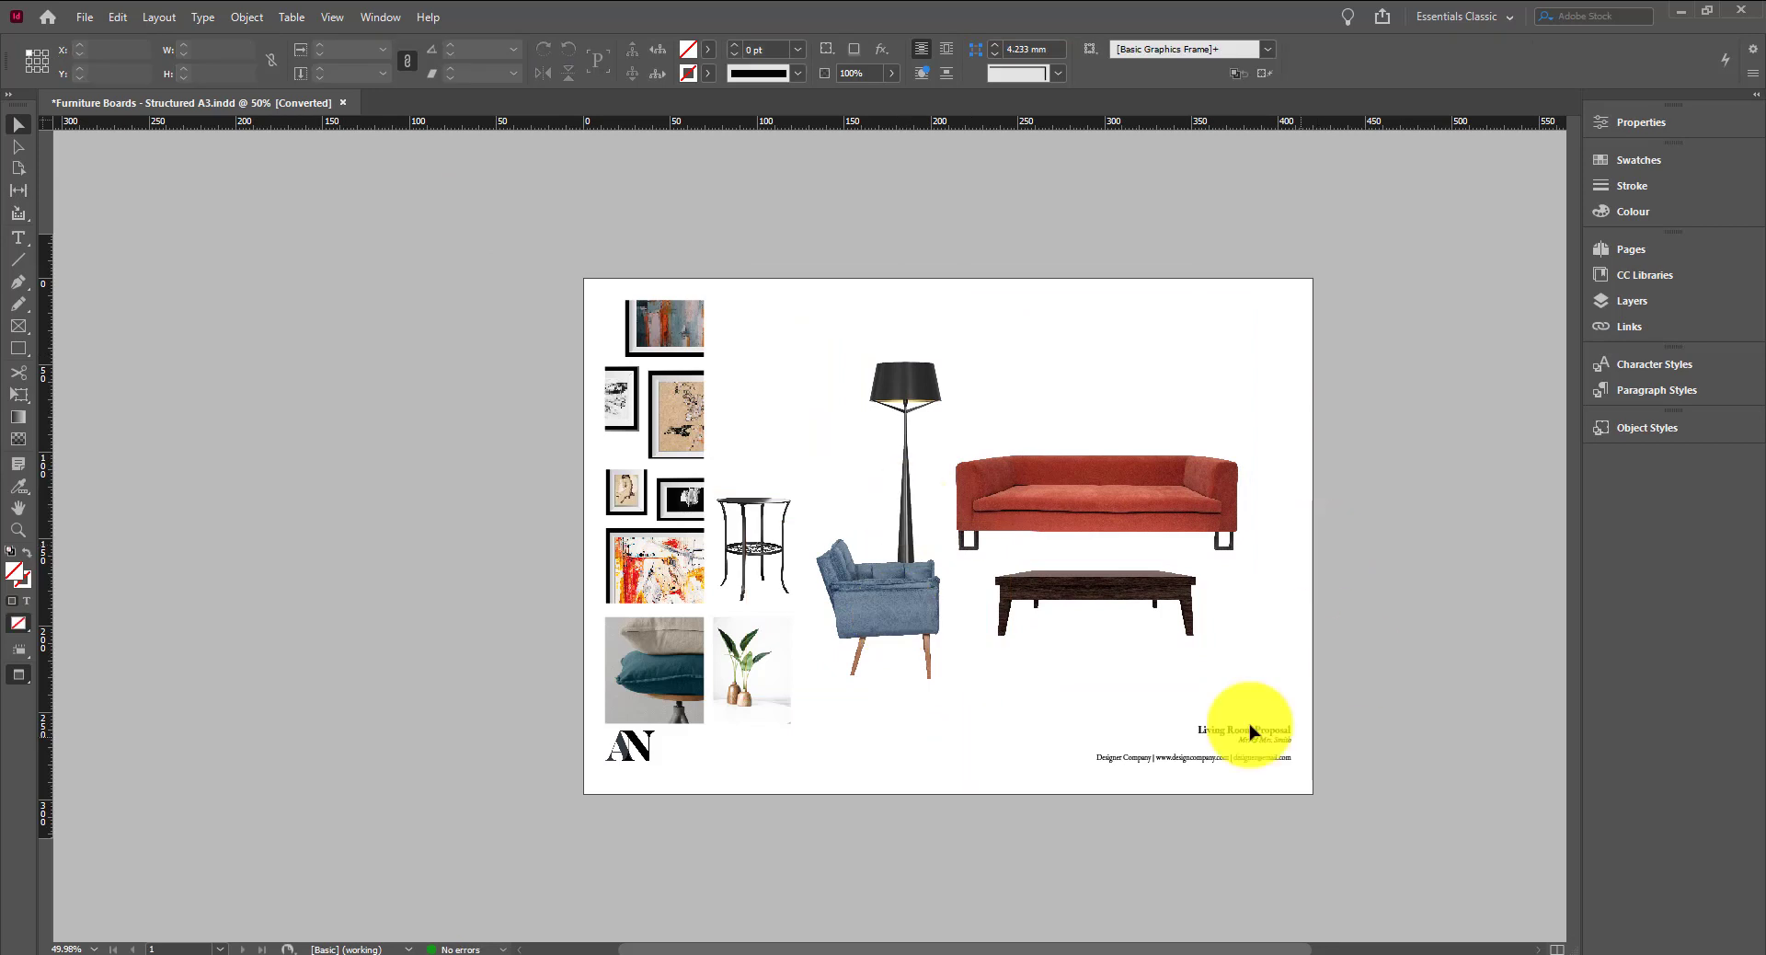
{"action": "left_click", "coordinate": [1076, 516]}
{"action": "left_click_drag", "start_coordinate": [1077, 517], "coordinate": [1078, 543]}
{"action": "left_click", "coordinate": [1143, 710]}
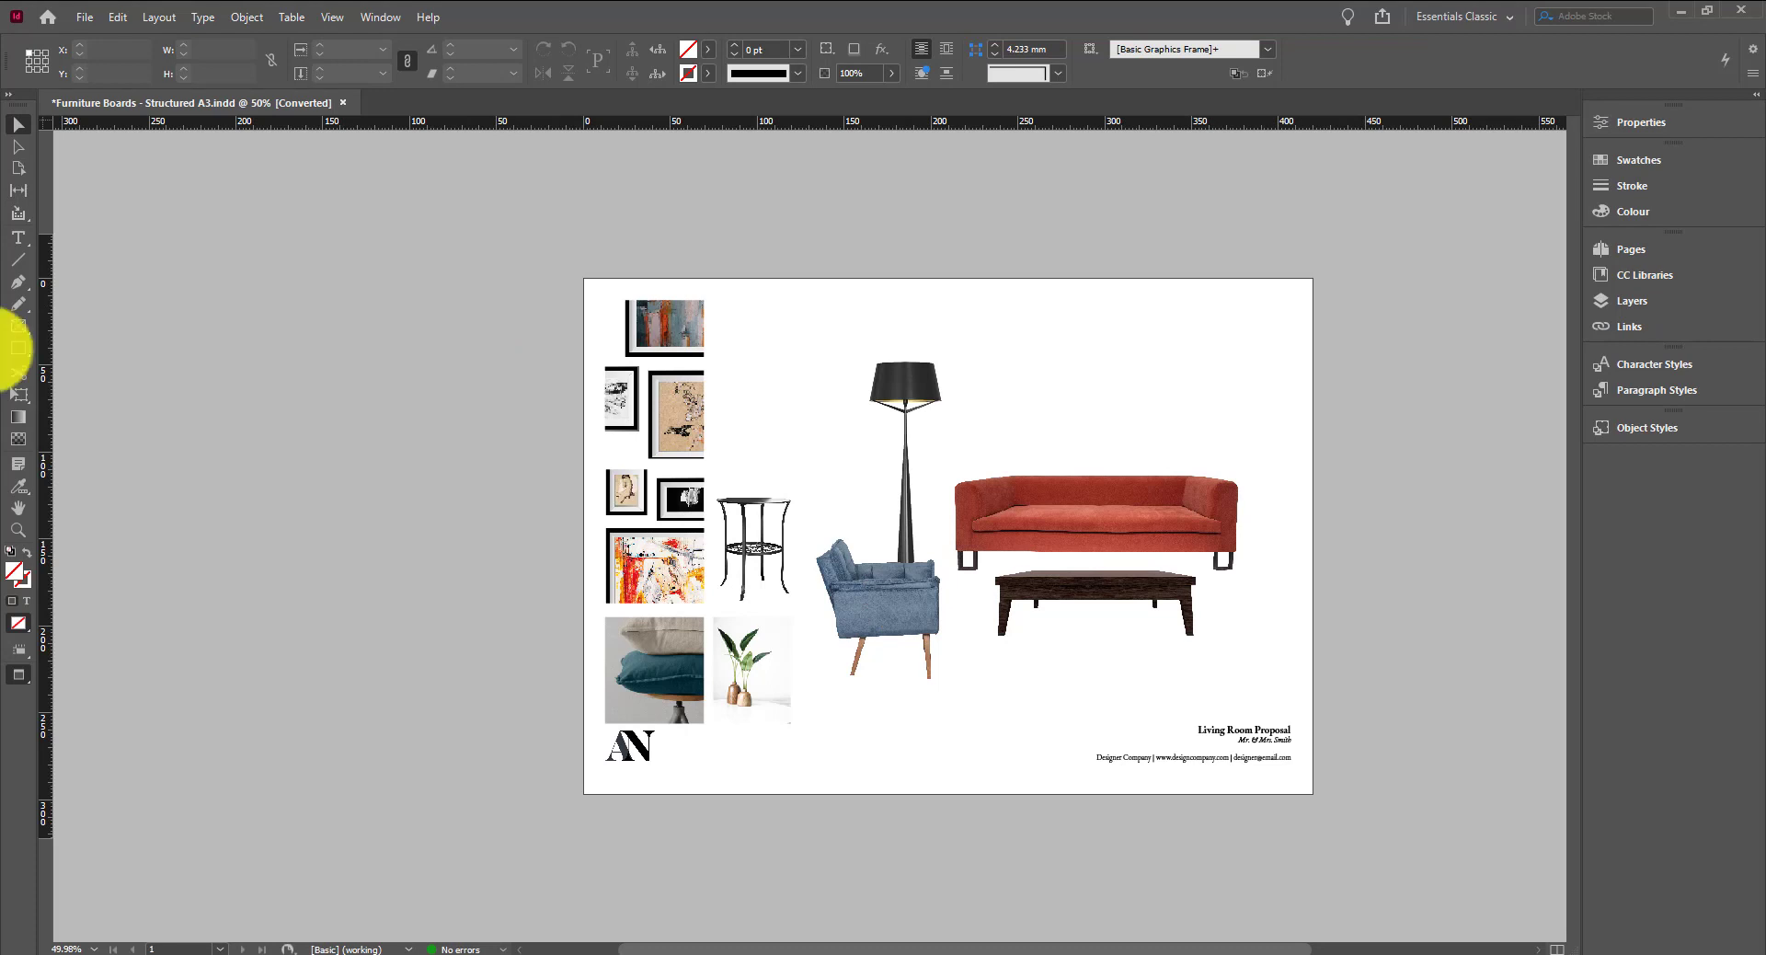
Draw a wide rectangle across the middle of the page and fill it with Black
{"action": "left_click", "coordinate": [19, 350]}
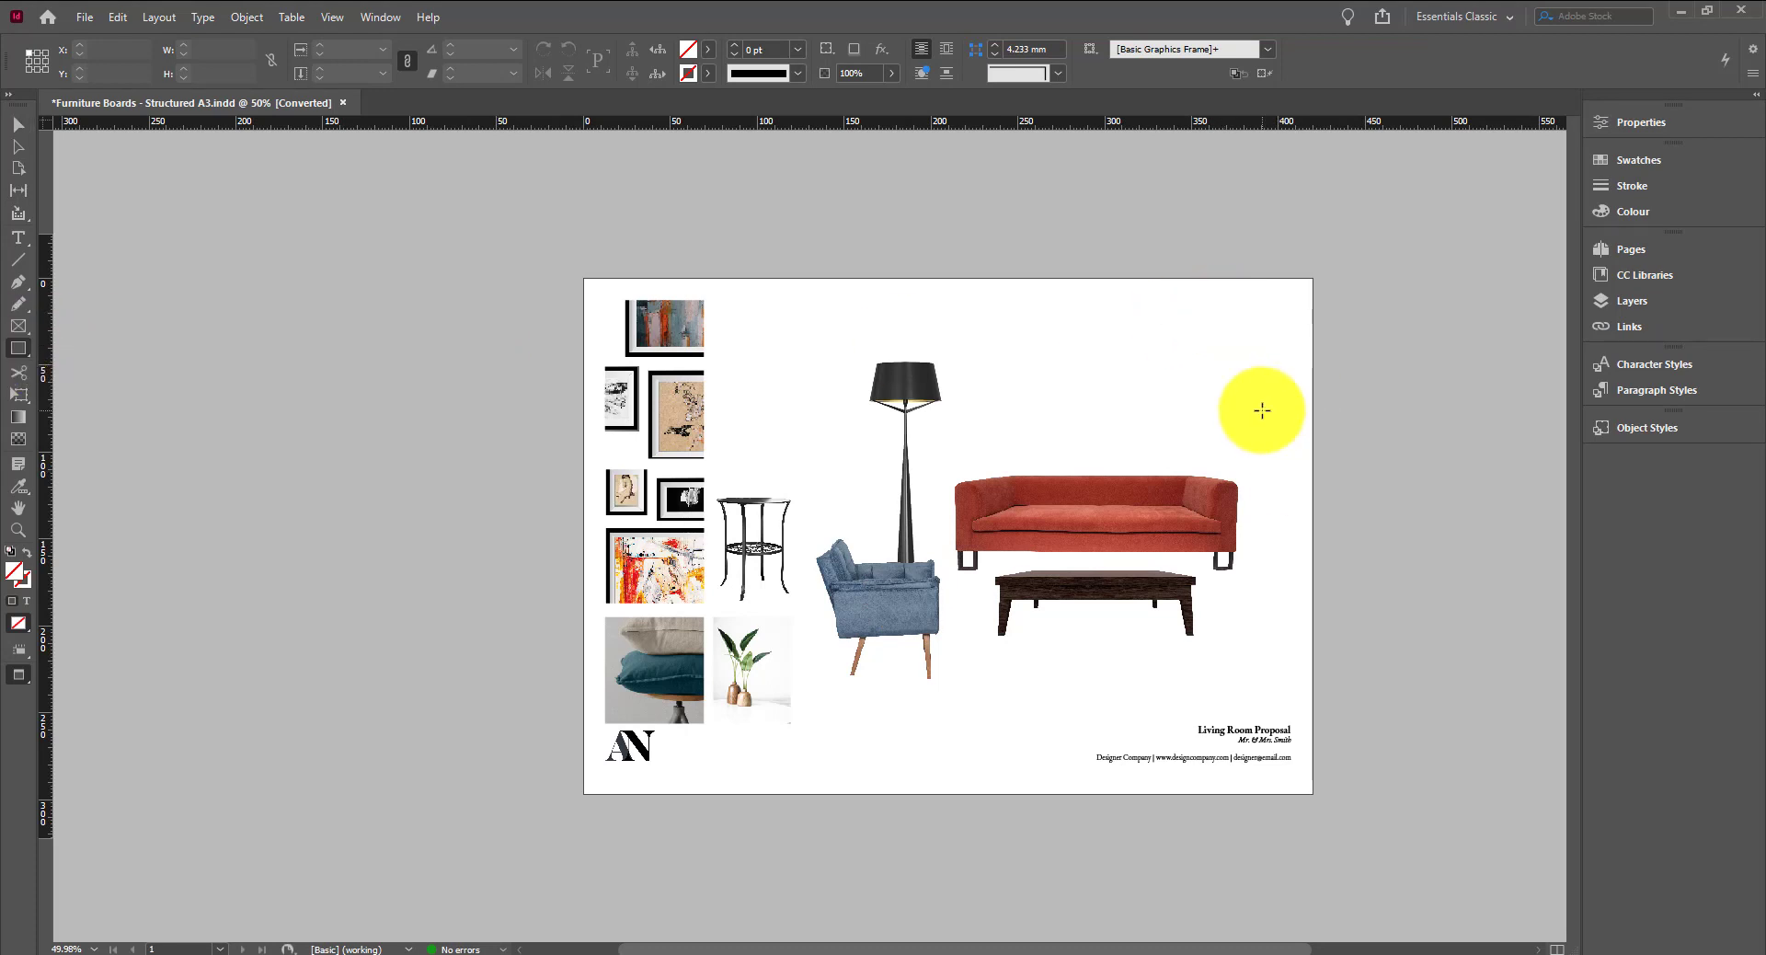
{"action": "key", "text": "w"}
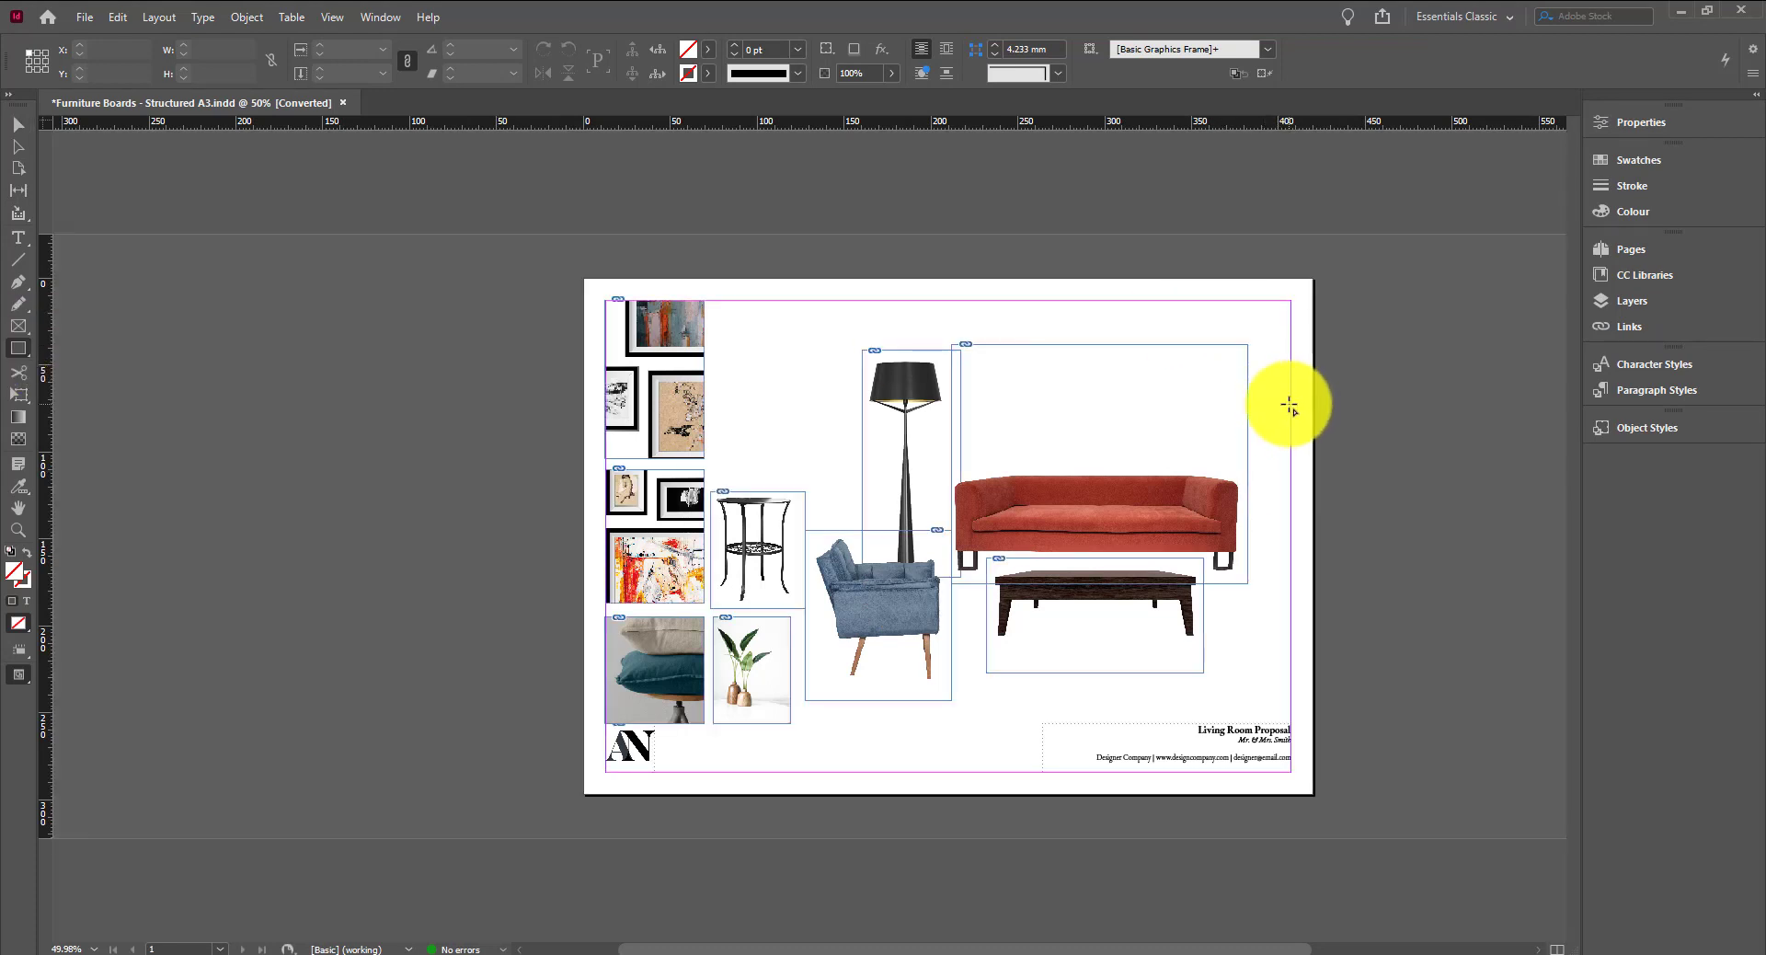
{"action": "left_click_drag", "start_coordinate": [1290, 390], "coordinate": [604, 557]}
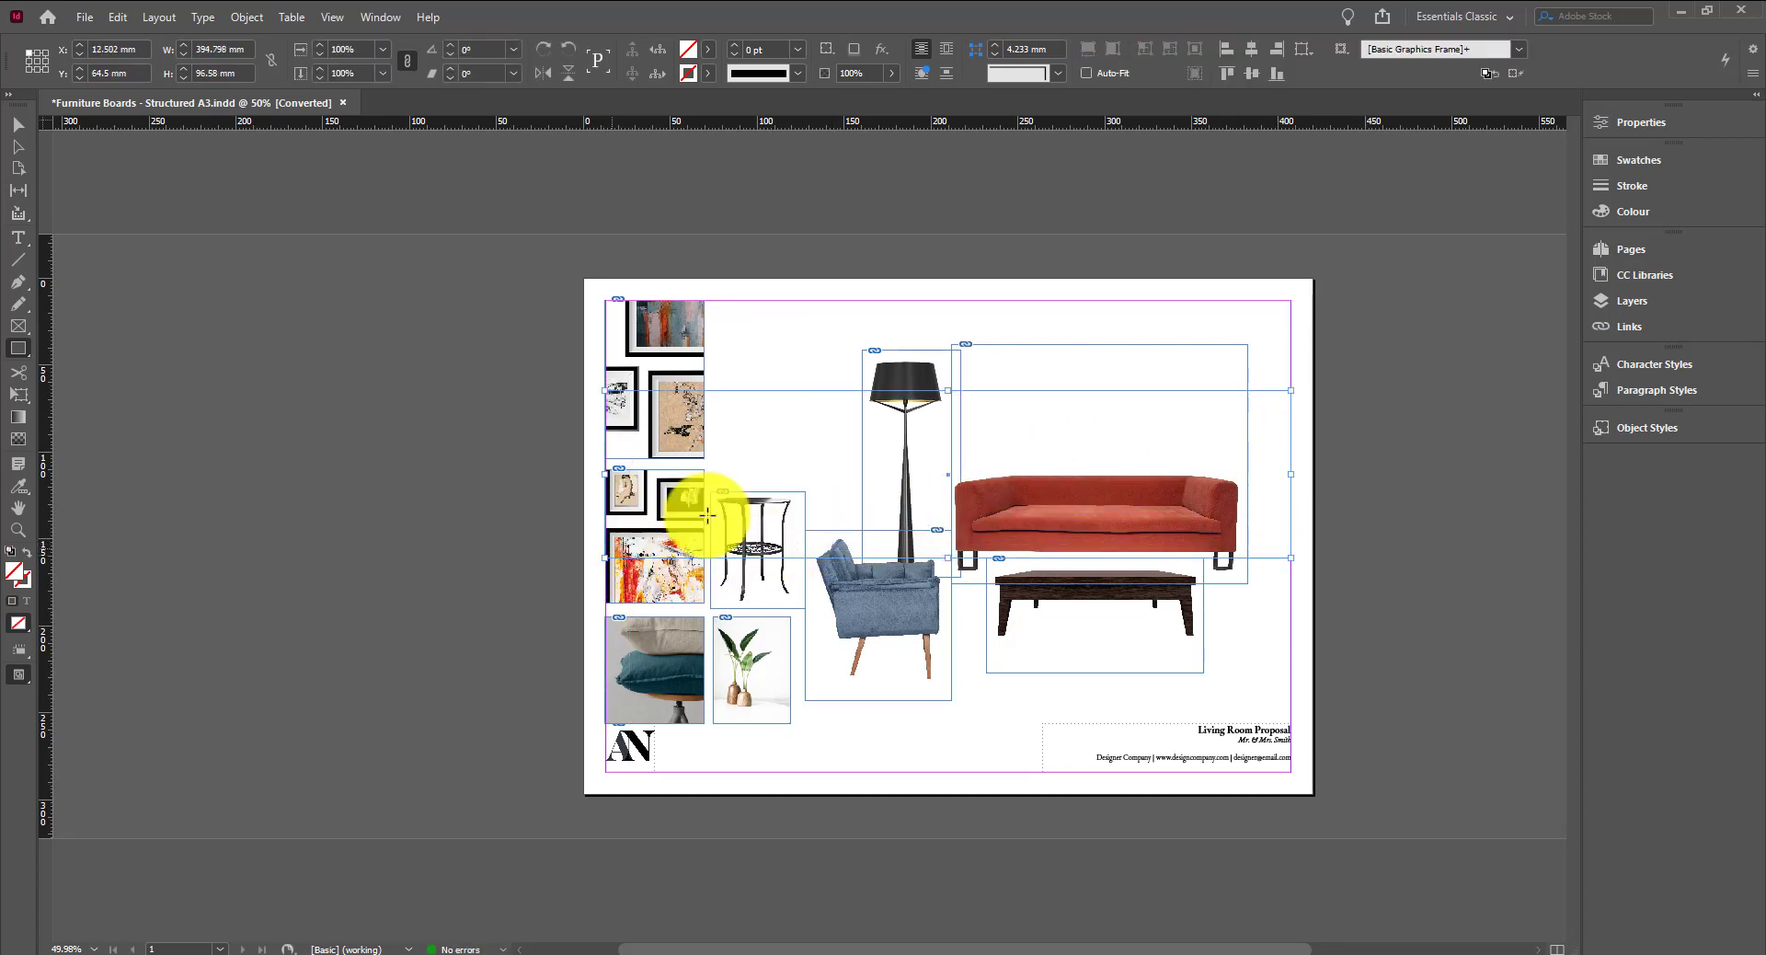
{"action": "left_click", "coordinate": [704, 49]}
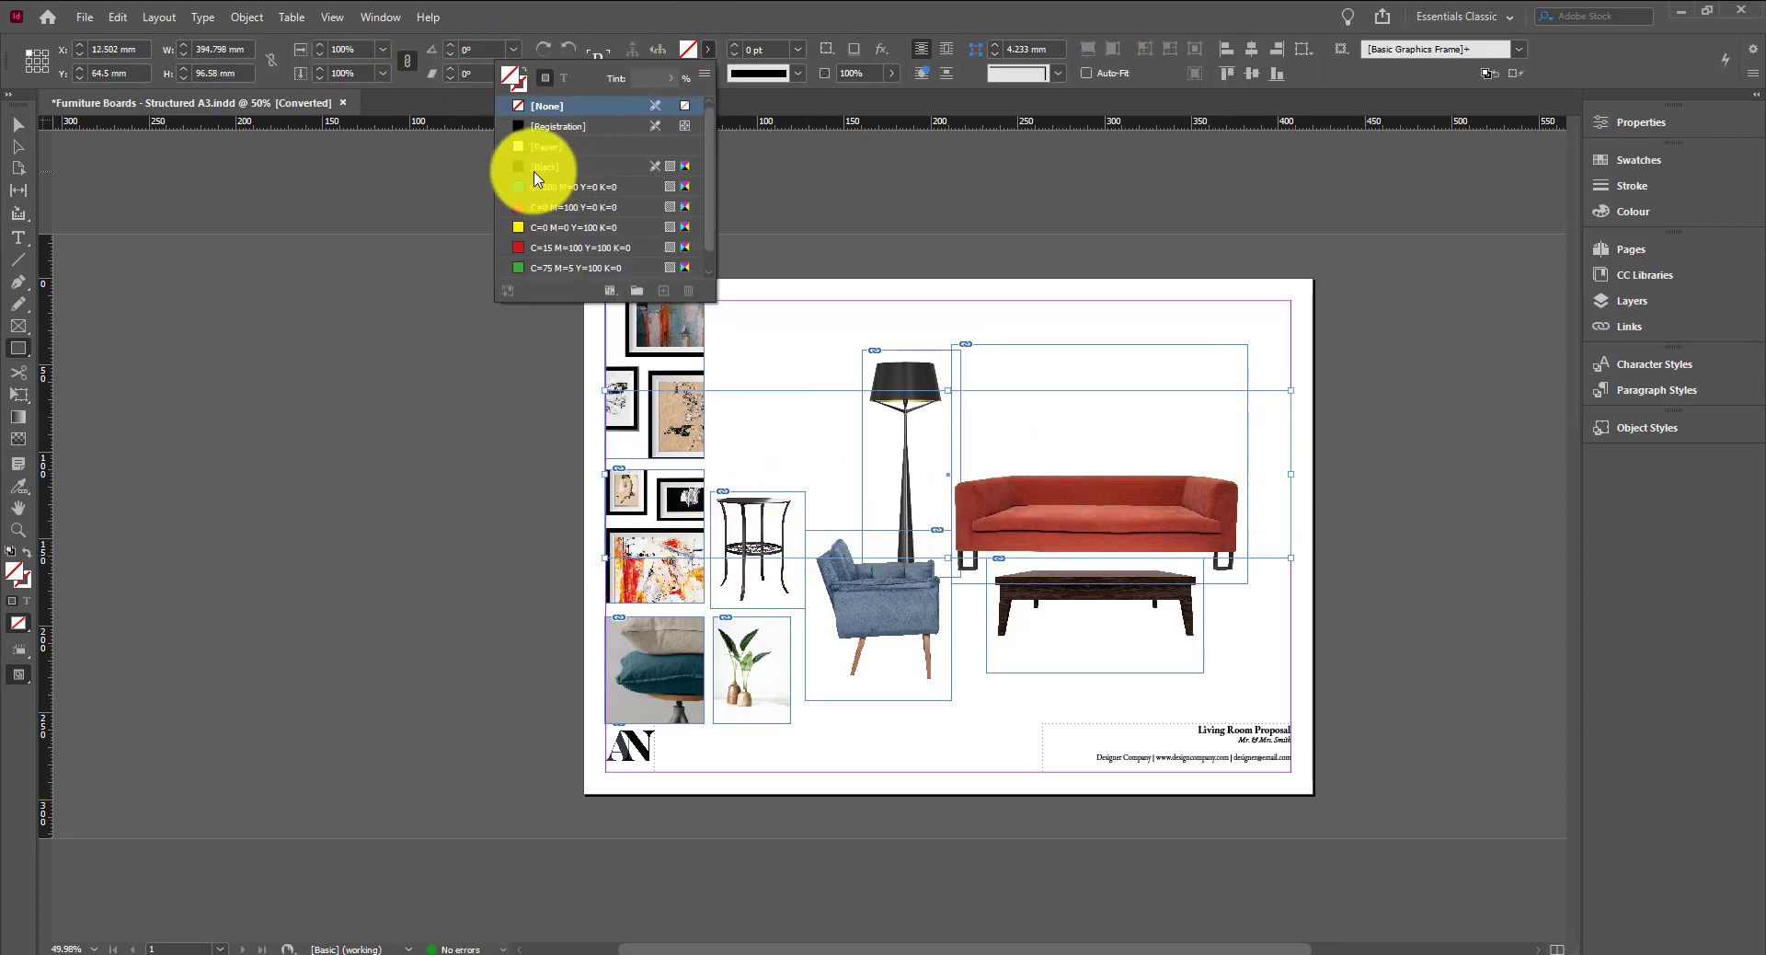
{"action": "left_click", "coordinate": [532, 166]}
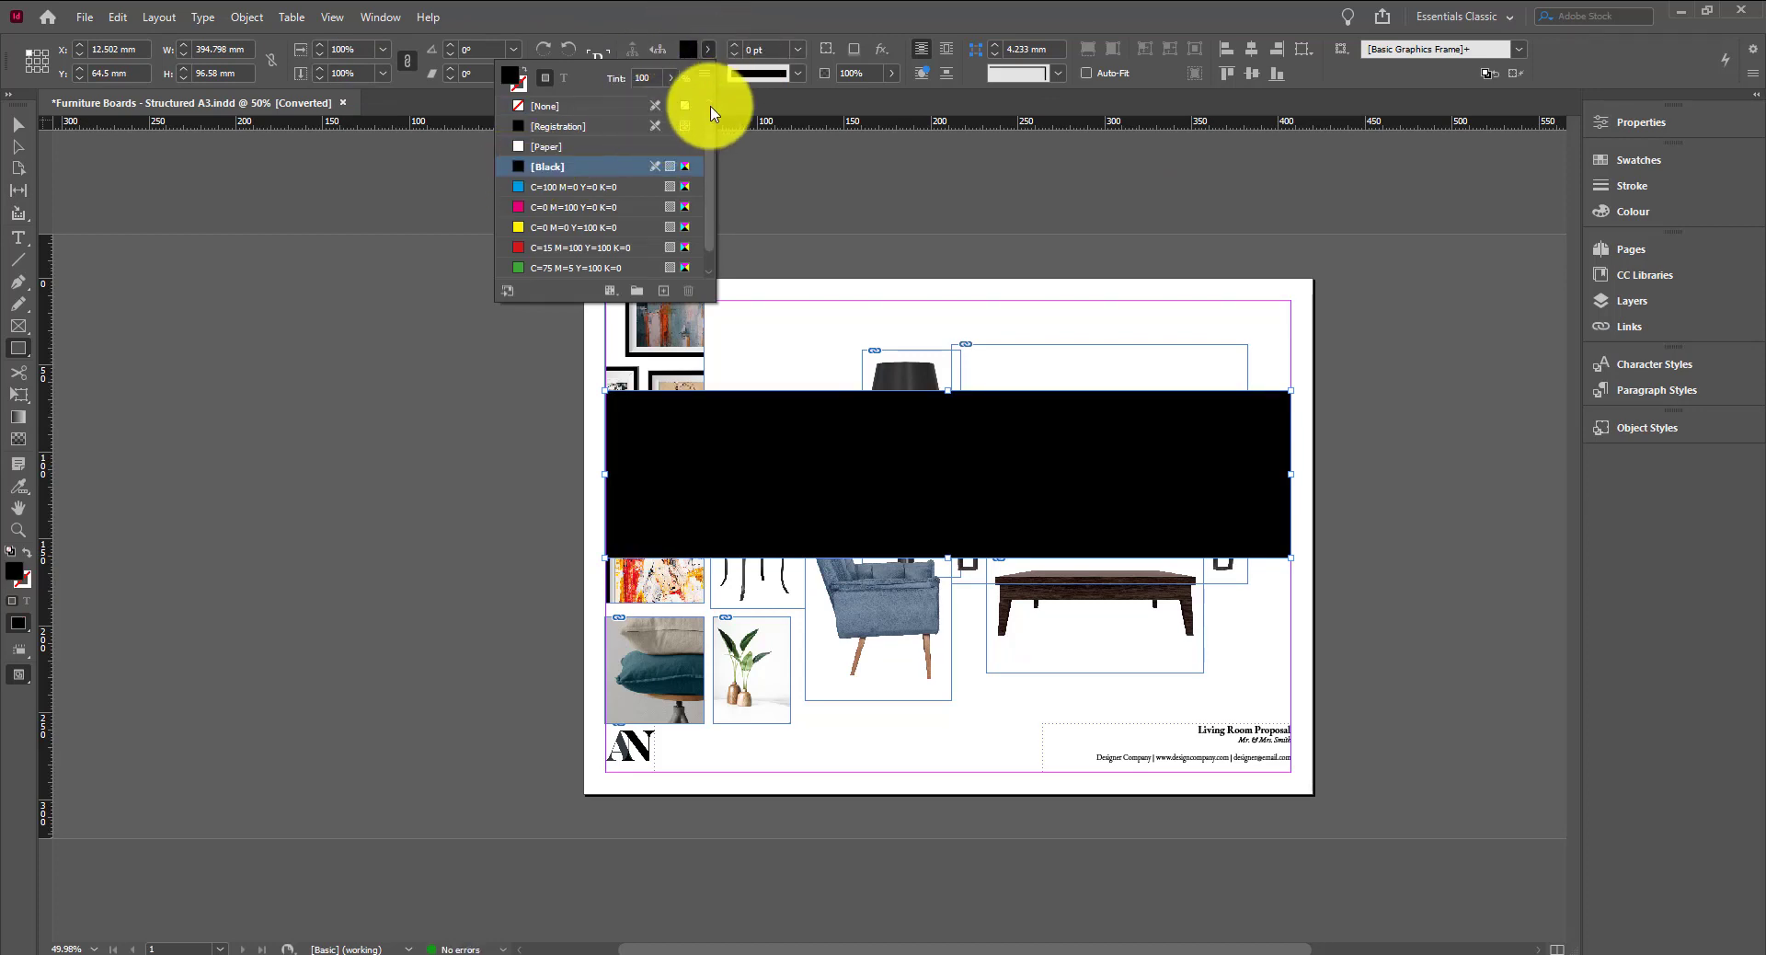
{"action": "left_click", "coordinate": [854, 214]}
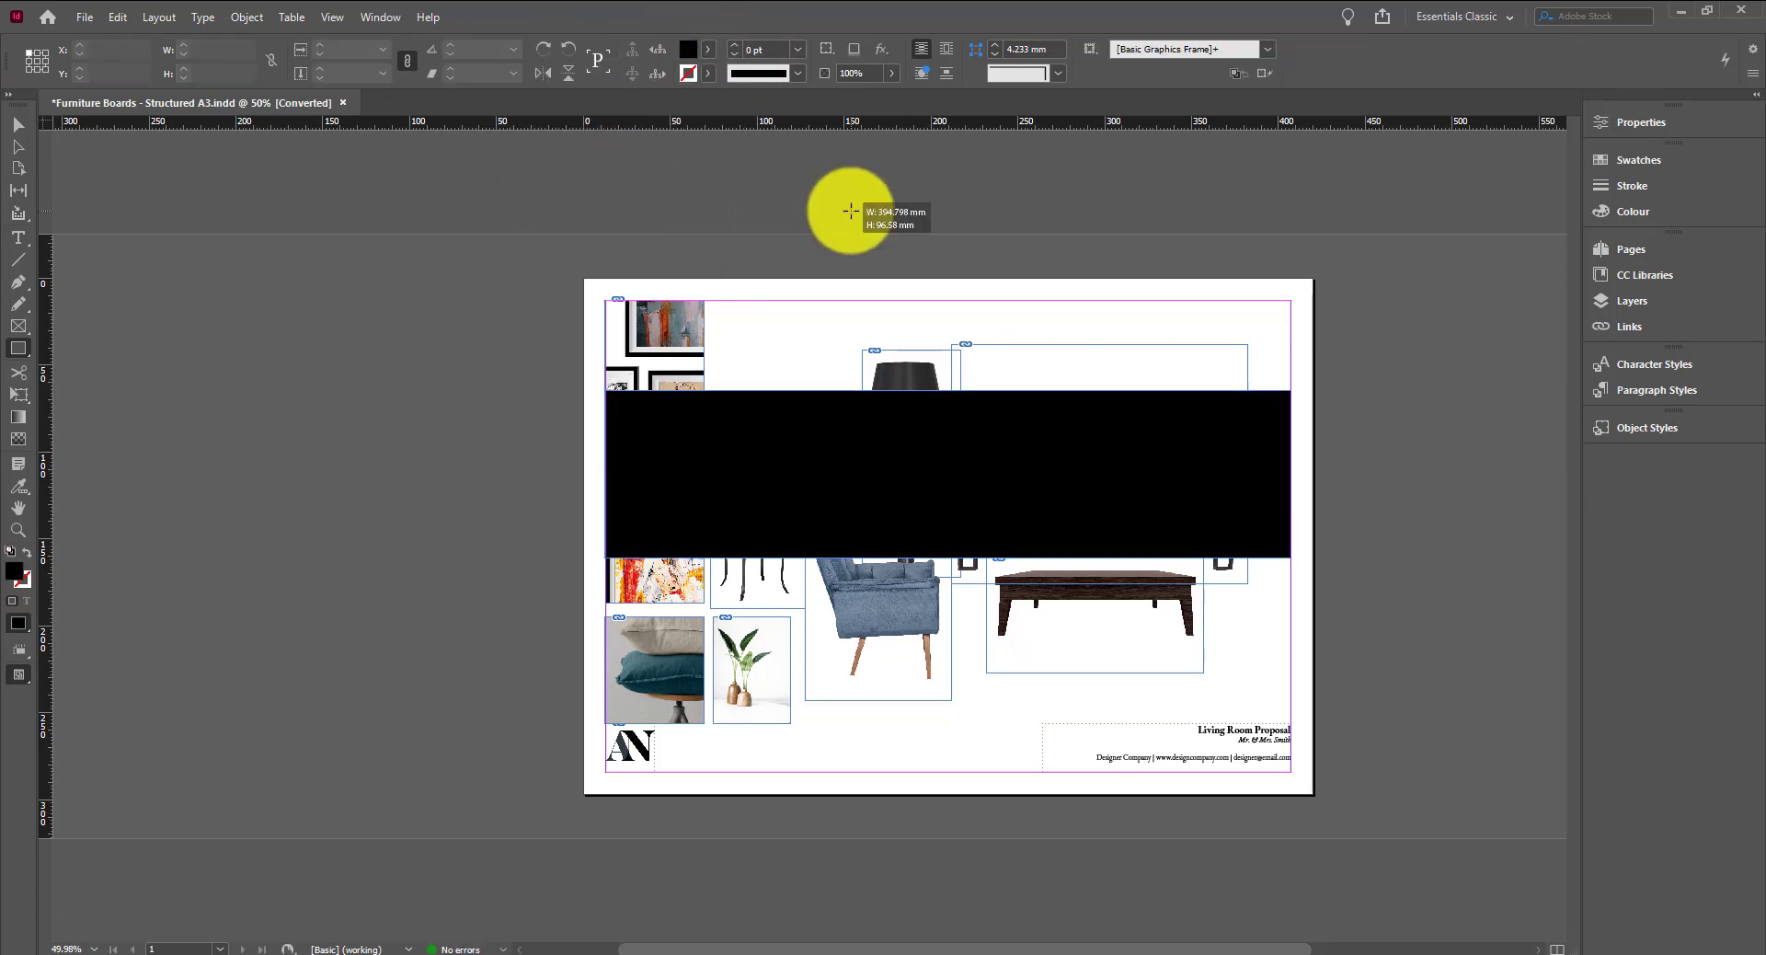
Send the black rectangle to the back, behind the furniture
{"action": "right_click", "coordinate": [1220, 491]}
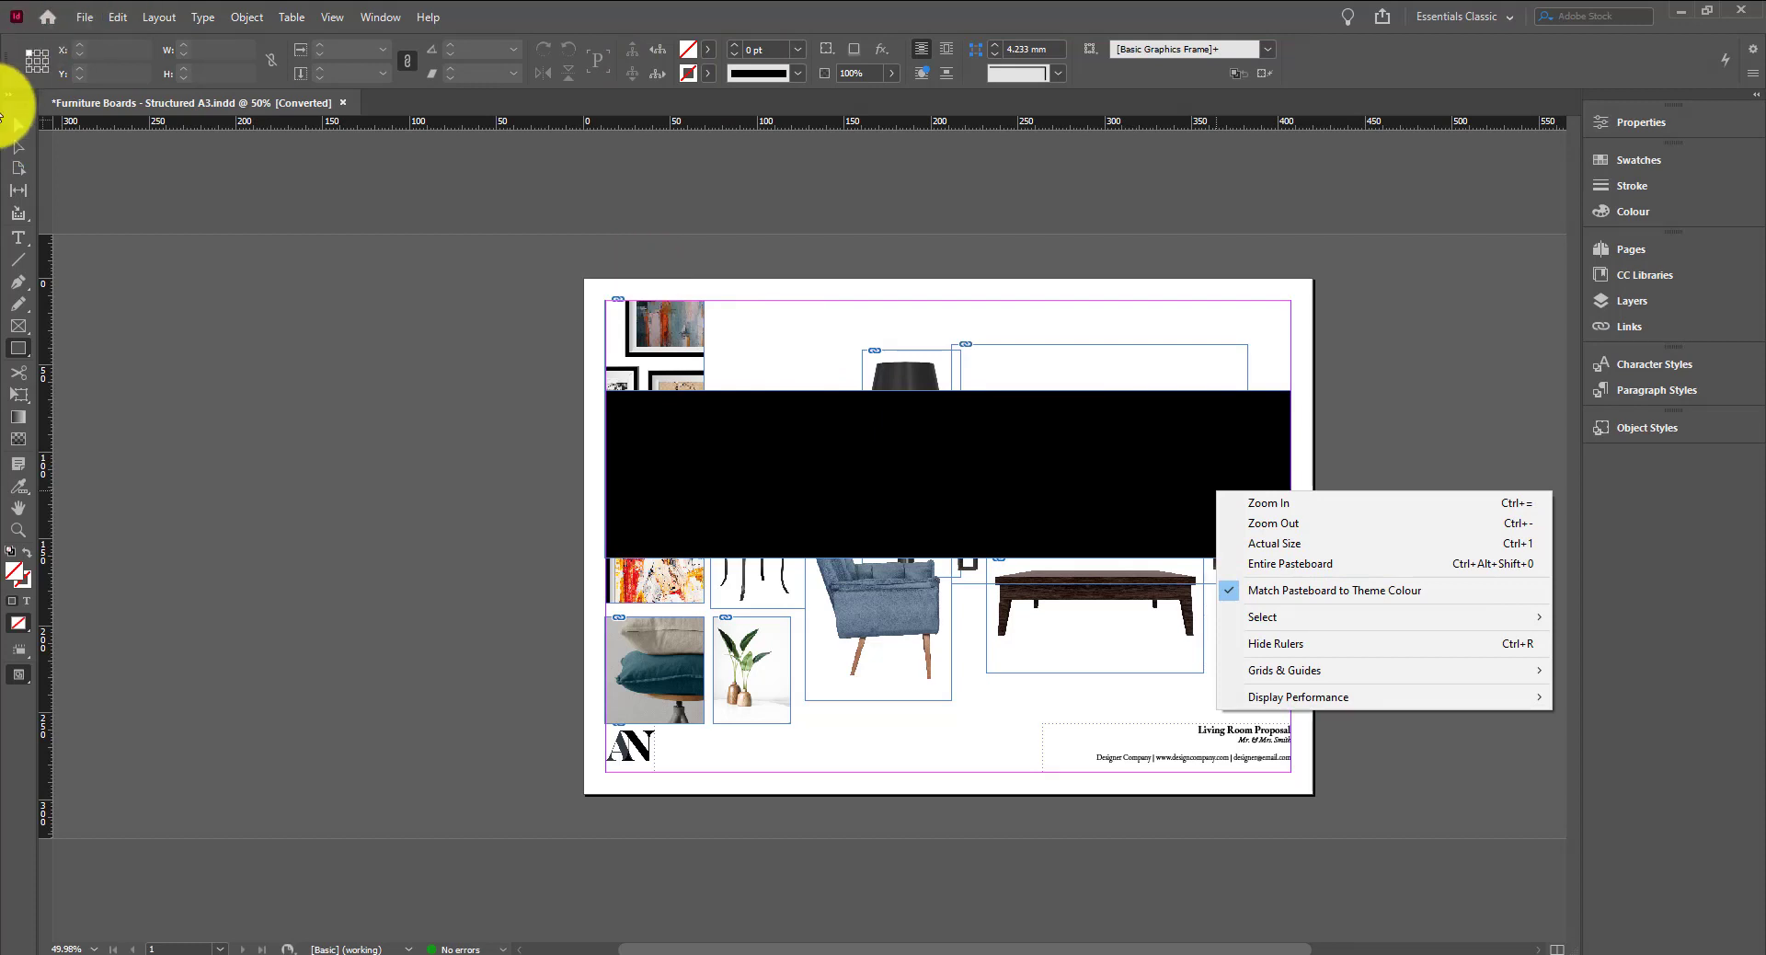
{"action": "left_click", "coordinate": [18, 123]}
{"action": "right_click", "coordinate": [1258, 452]}
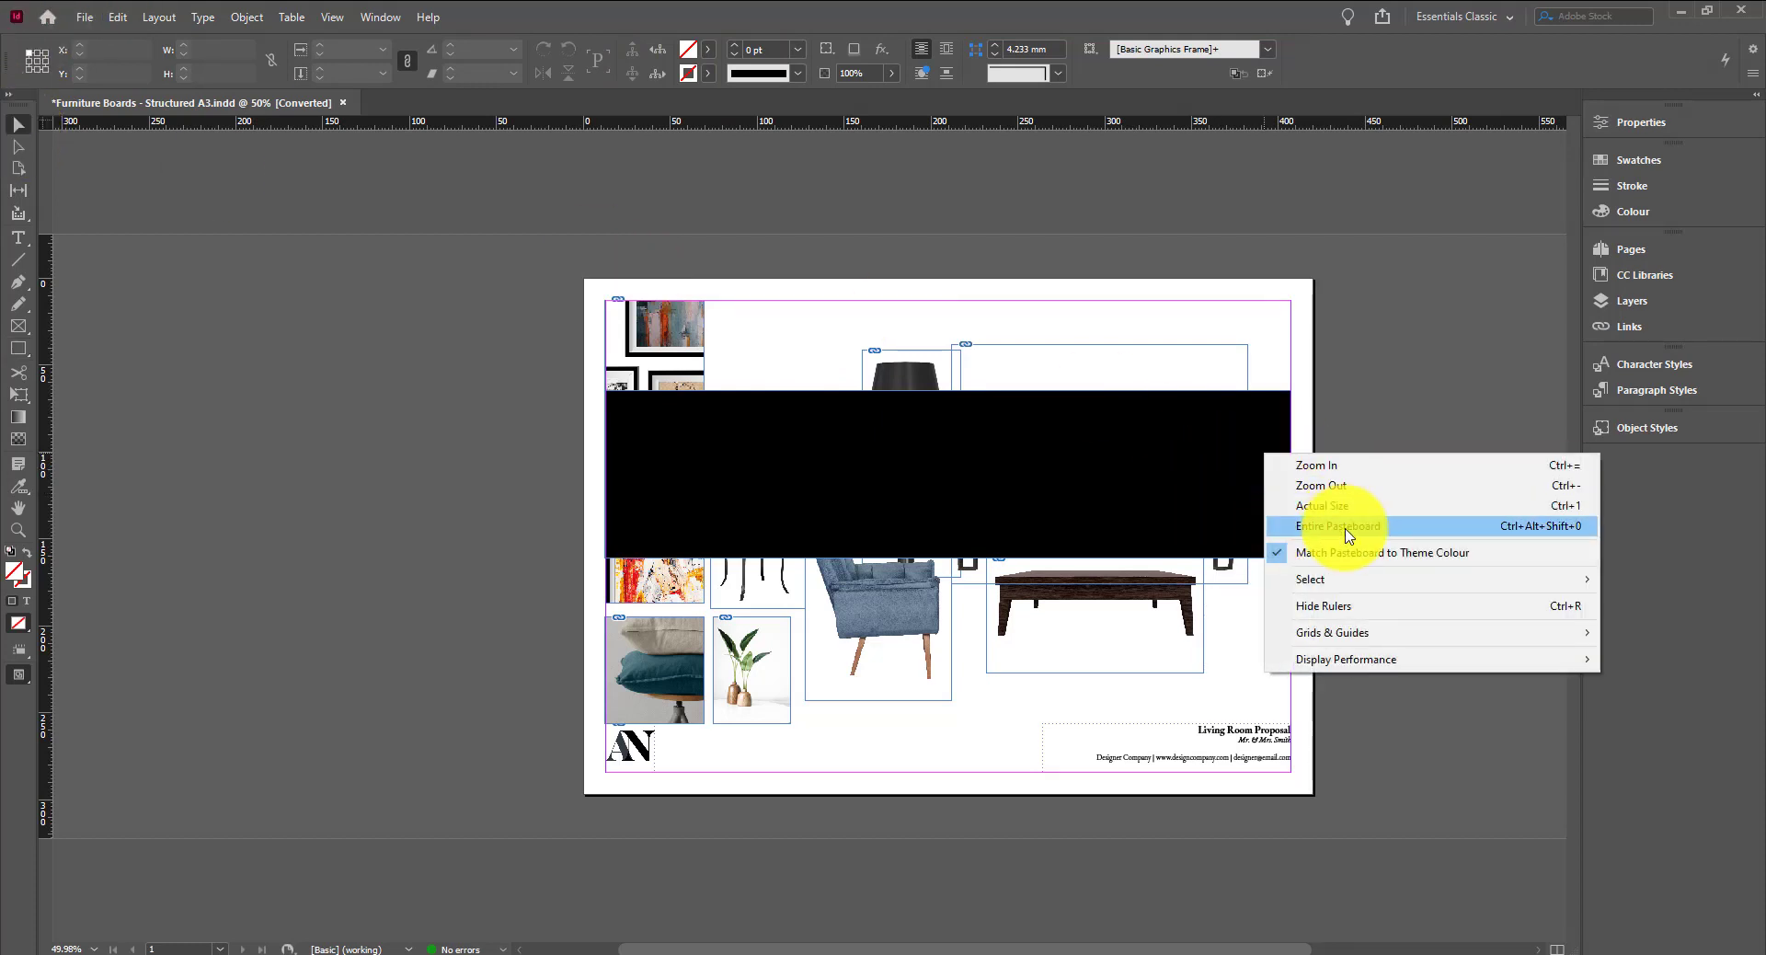
{"action": "left_click", "coordinate": [1177, 429]}
{"action": "right_click", "coordinate": [1221, 434]}
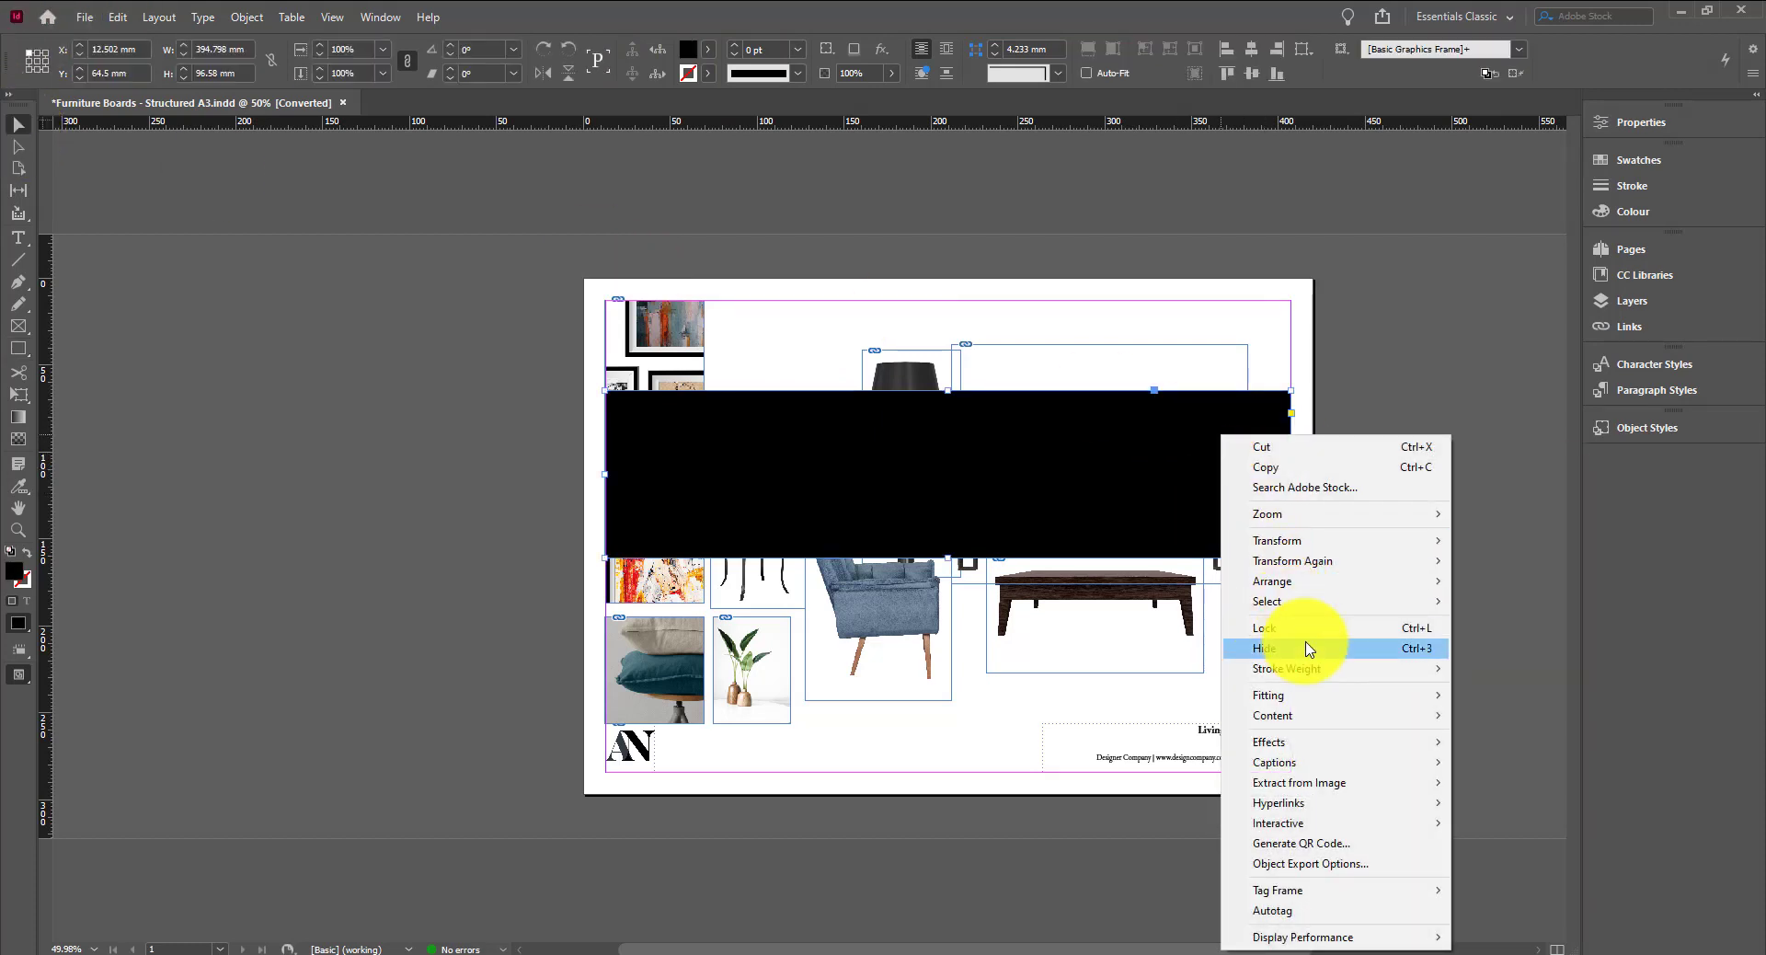
{"action": "mouse_move", "coordinate": [1301, 581]}
{"action": "left_click", "coordinate": [1555, 602]}
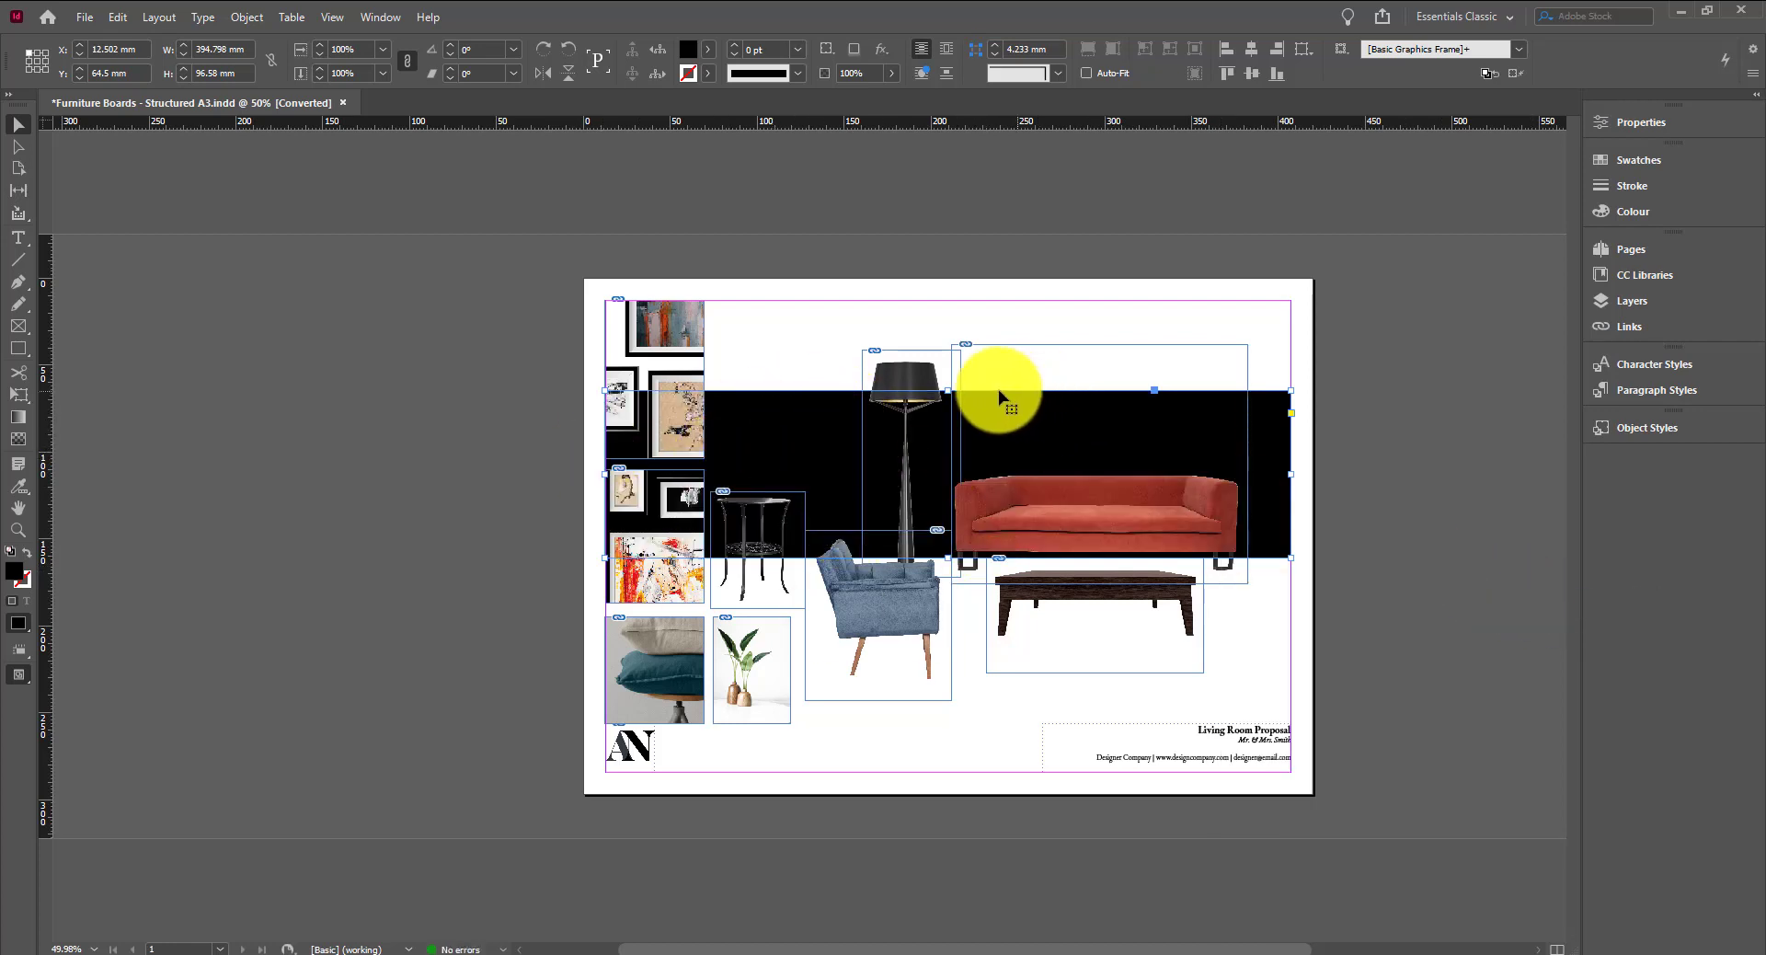
Resize the black rectangle's top and bottom edges into a wall band
{"action": "left_click_drag", "start_coordinate": [952, 390], "coordinate": [961, 425]}
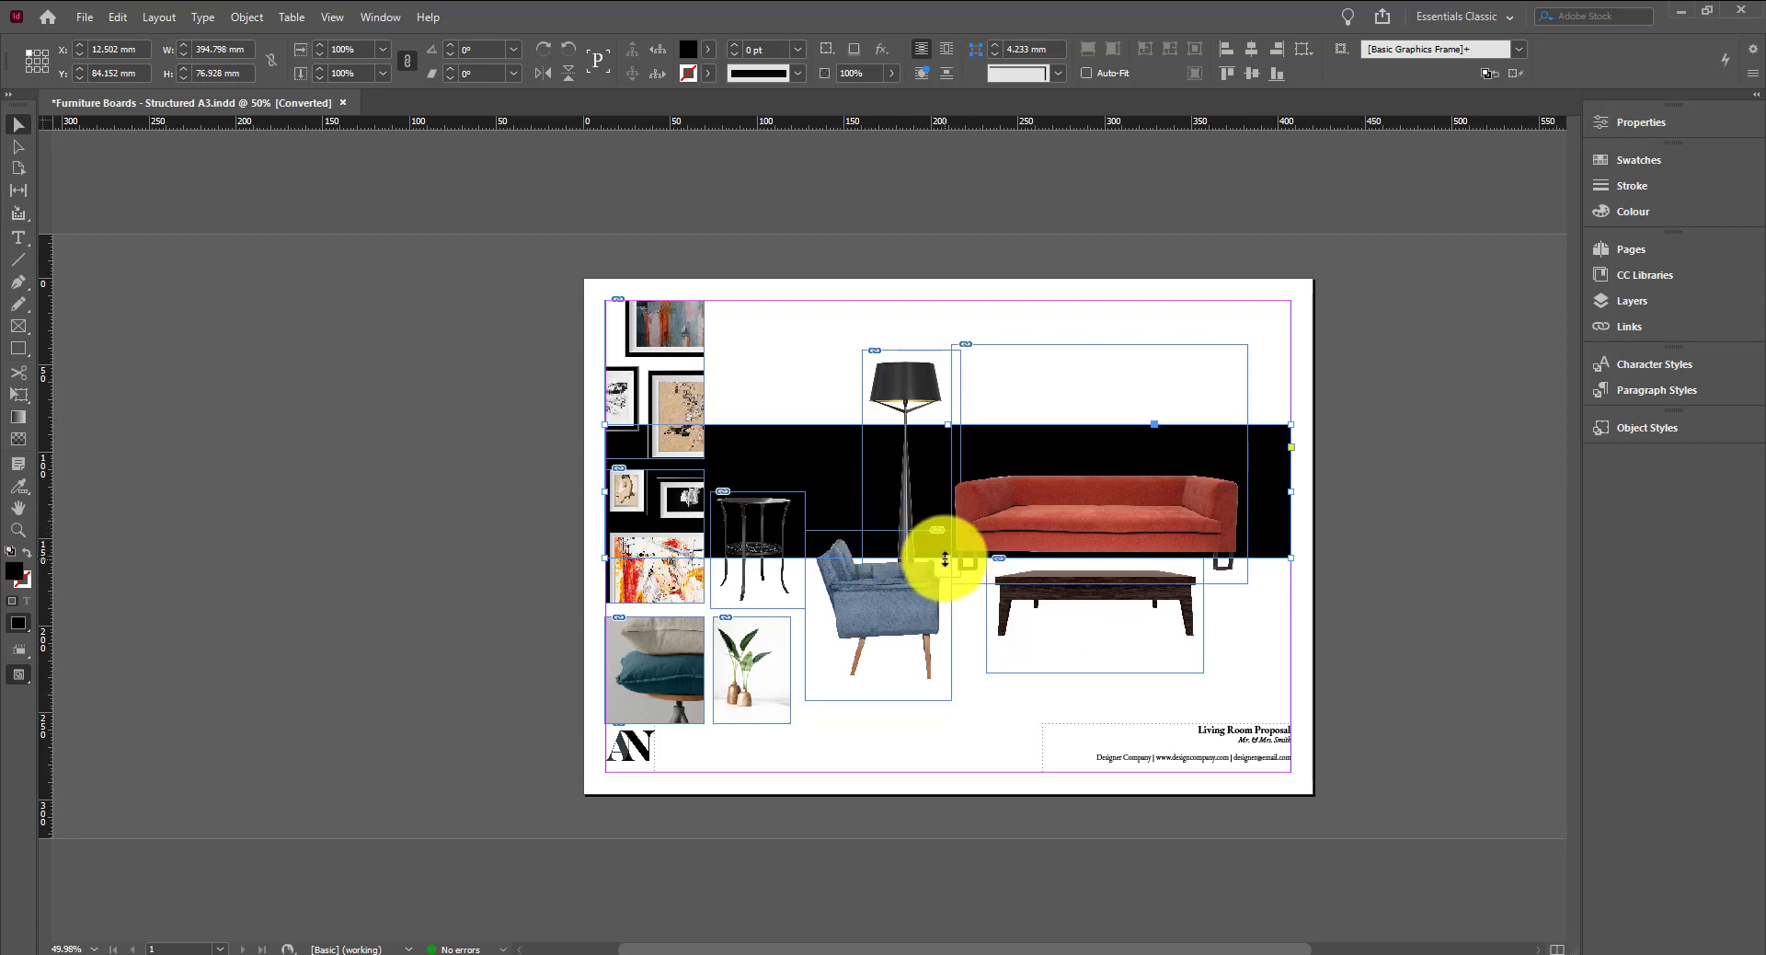
{"action": "left_click_drag", "start_coordinate": [957, 556], "coordinate": [938, 536]}
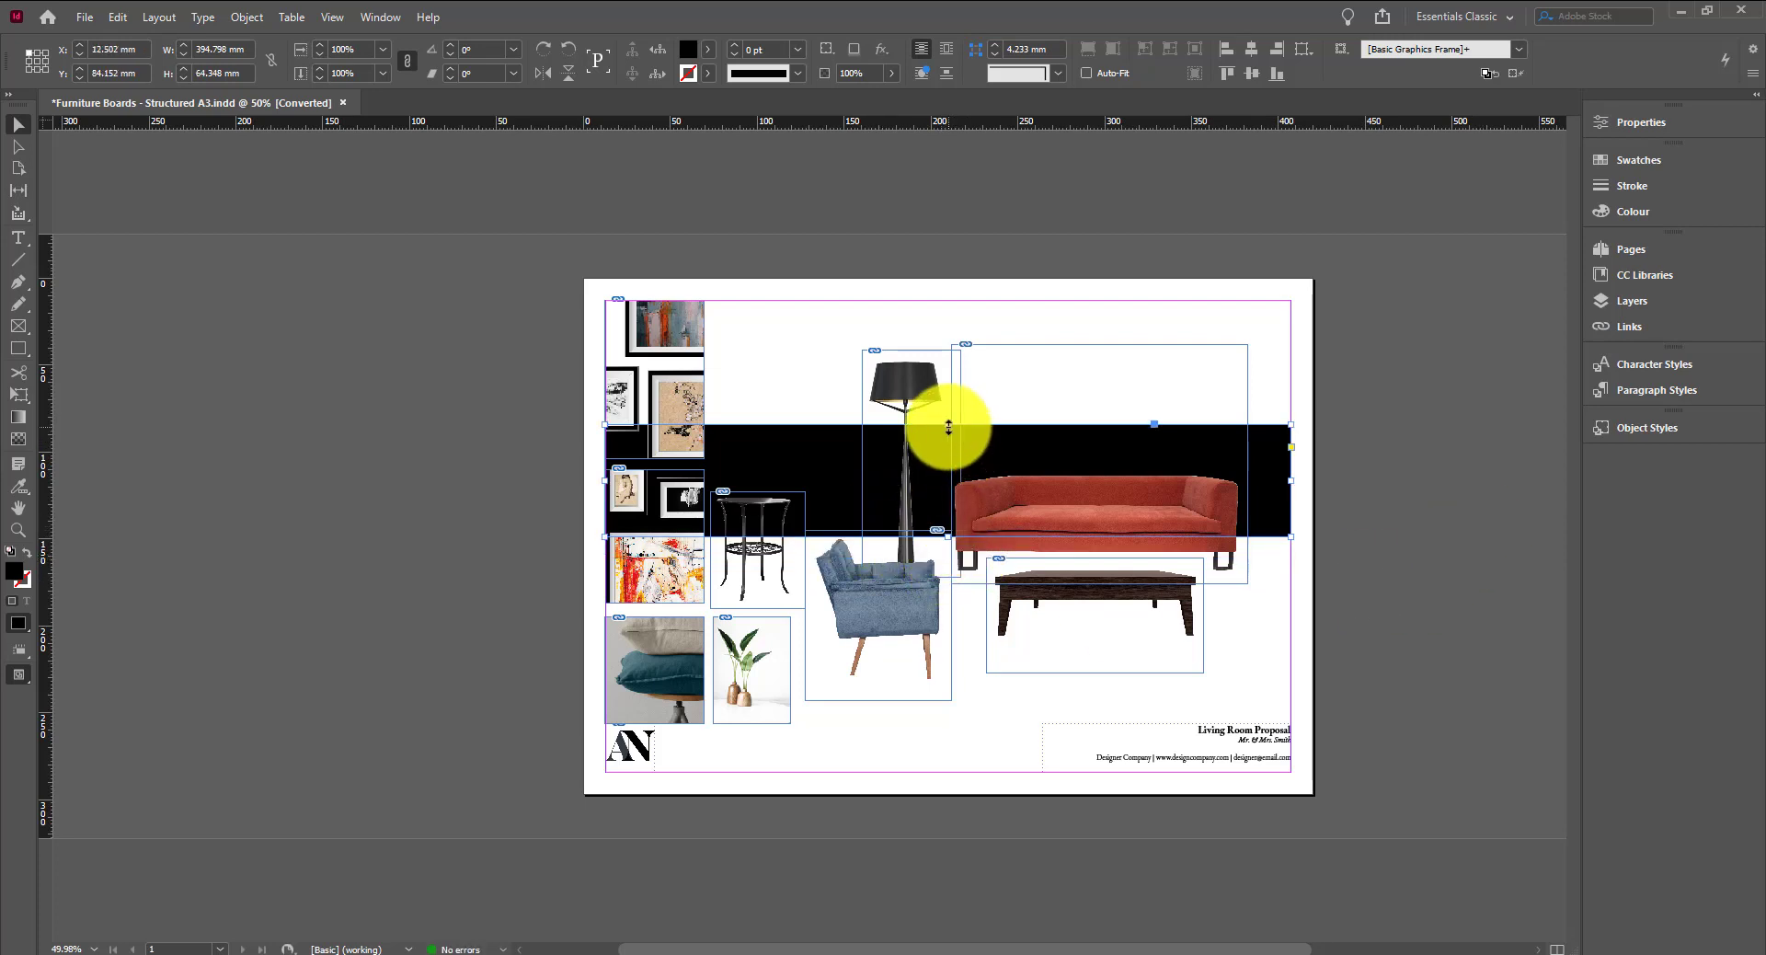
{"action": "left_click_drag", "start_coordinate": [949, 427], "coordinate": [954, 349]}
{"action": "left_click", "coordinate": [1350, 487]}
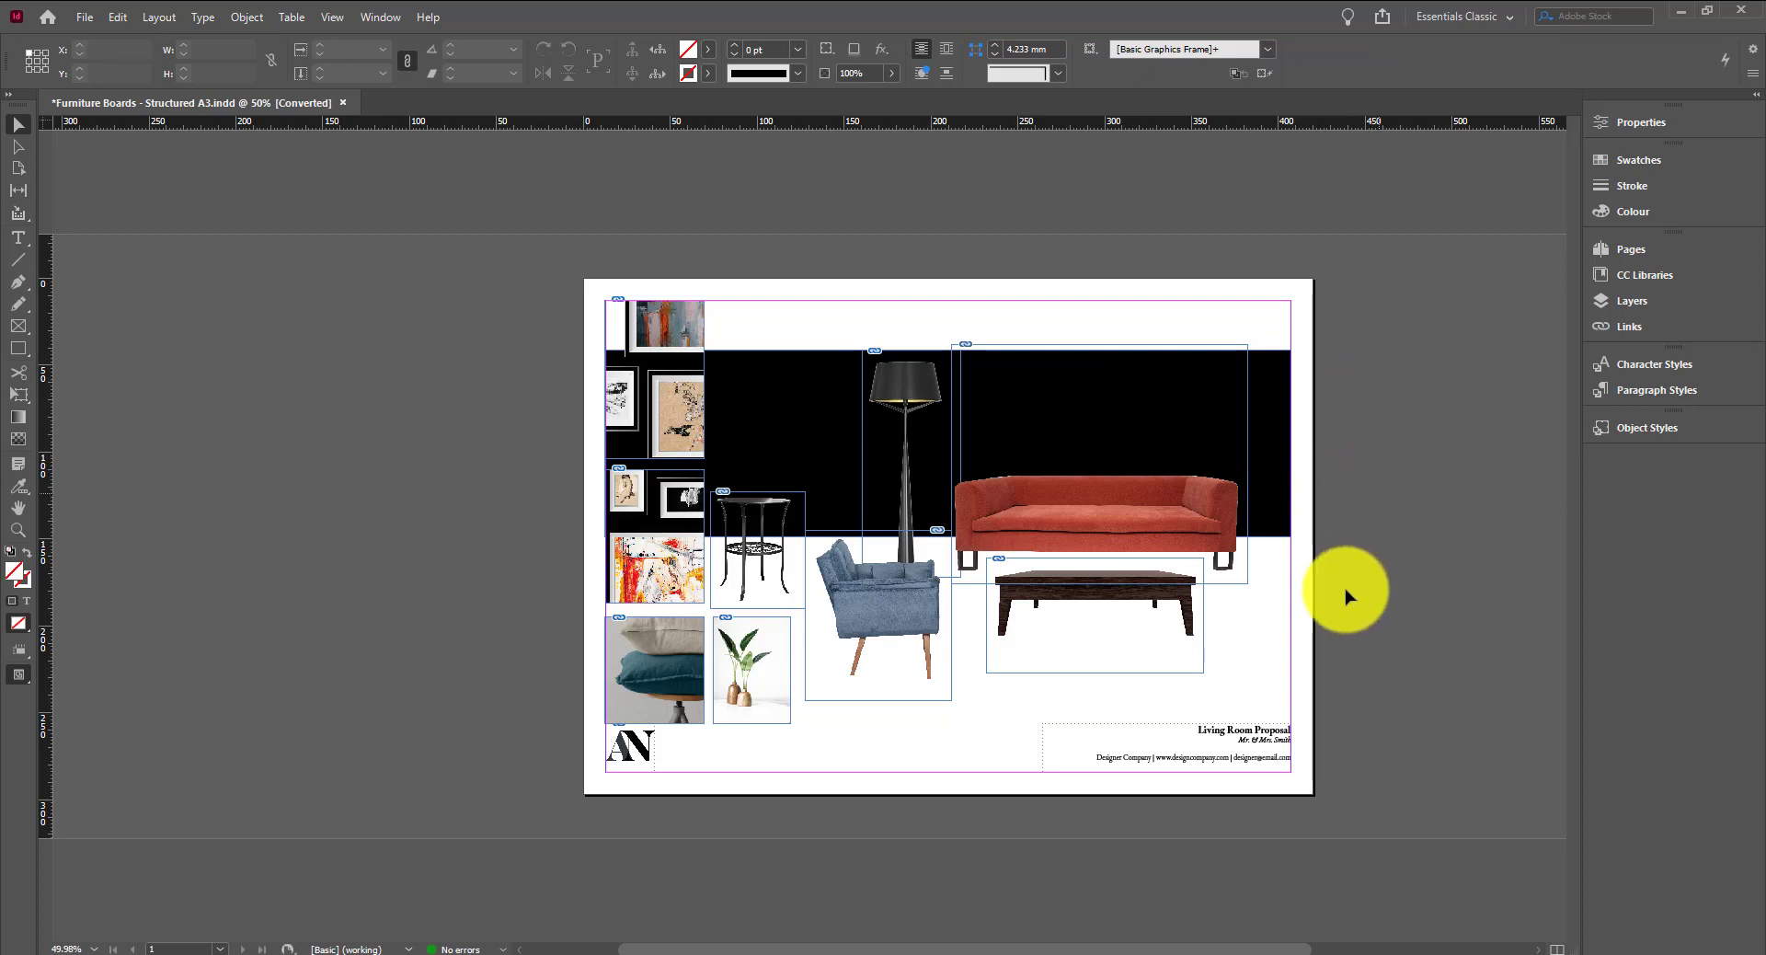
Copy the band lower, slim it into a thin floor strip and send it to back
{"action": "left_click", "coordinate": [736, 377]}
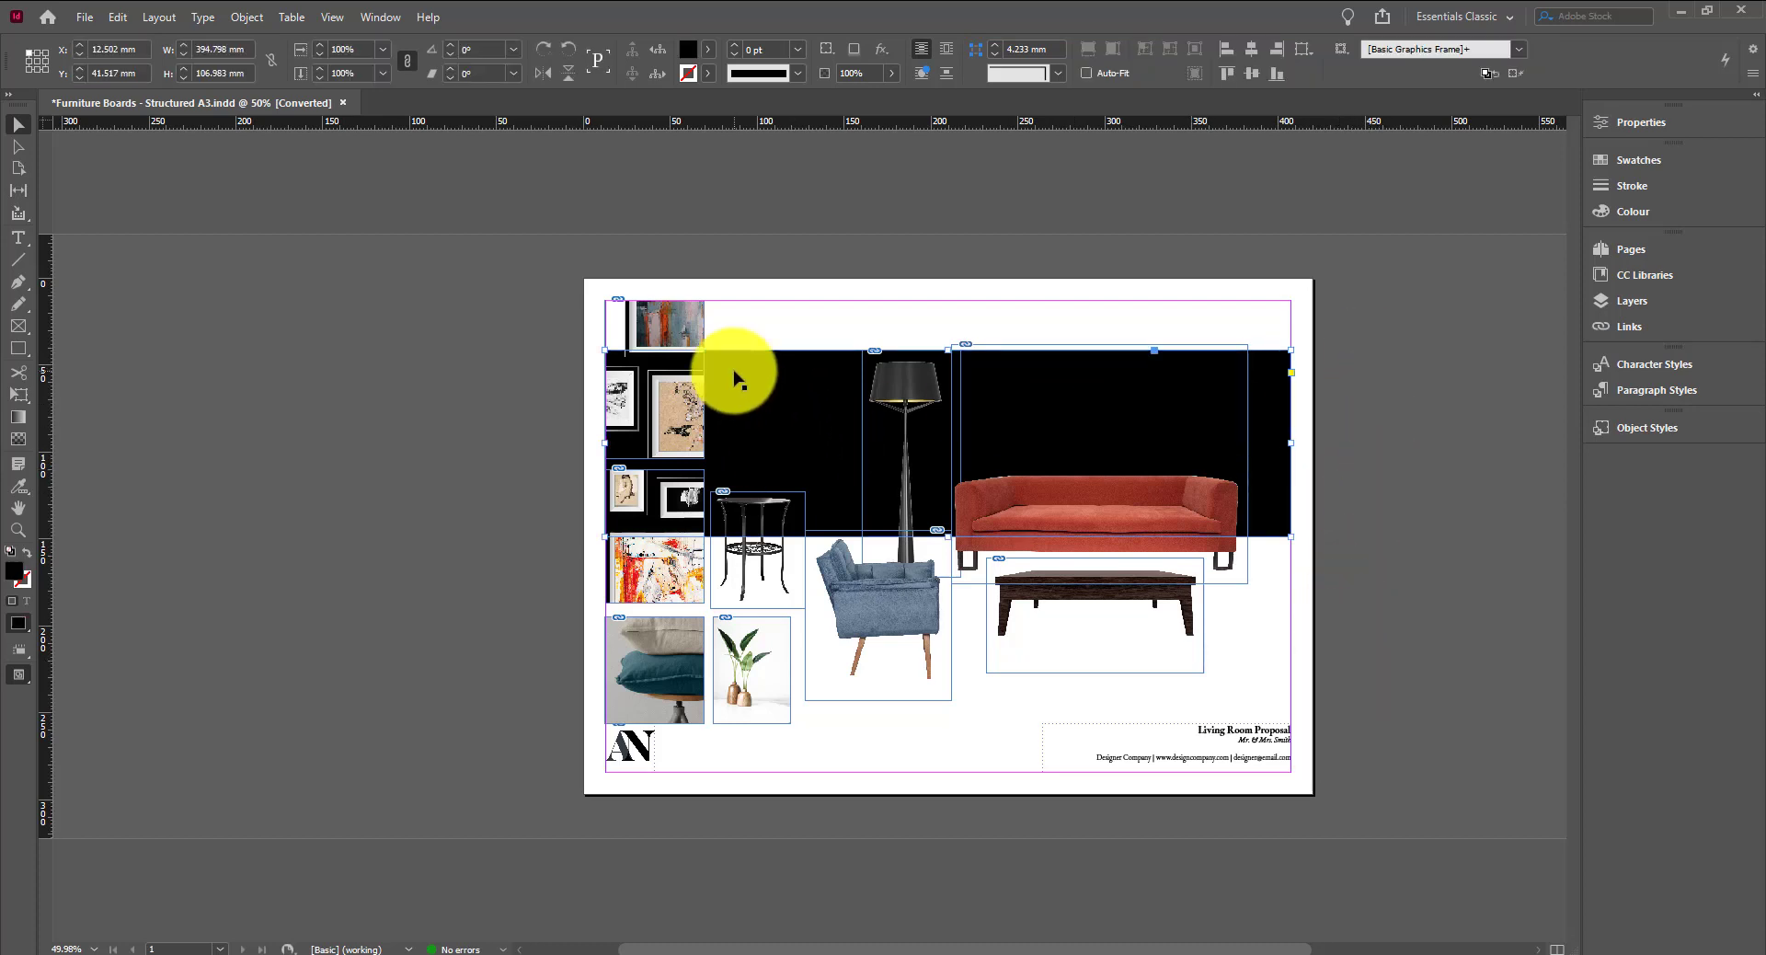
{"action": "left_click_drag", "start_coordinate": [739, 378], "coordinate": [915, 478]}
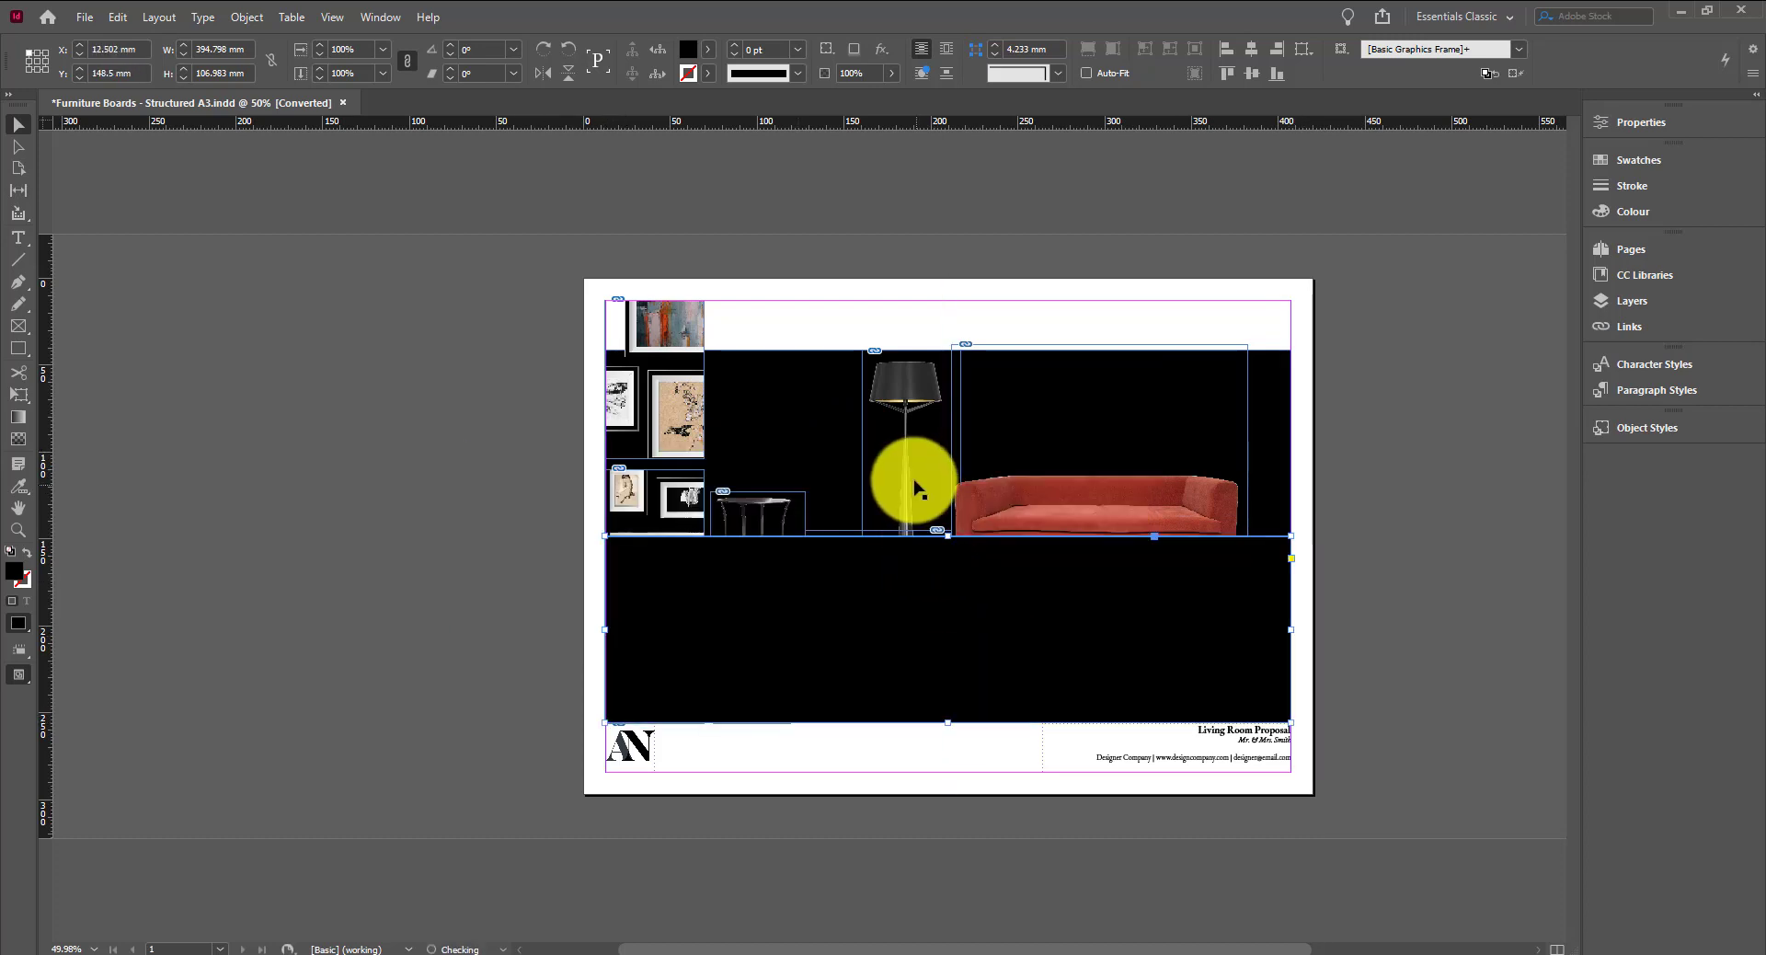
{"action": "left_click_drag", "start_coordinate": [935, 537], "coordinate": [968, 689]}
{"action": "right_click", "coordinate": [1015, 711]}
{"action": "mouse_move", "coordinate": [1093, 478]}
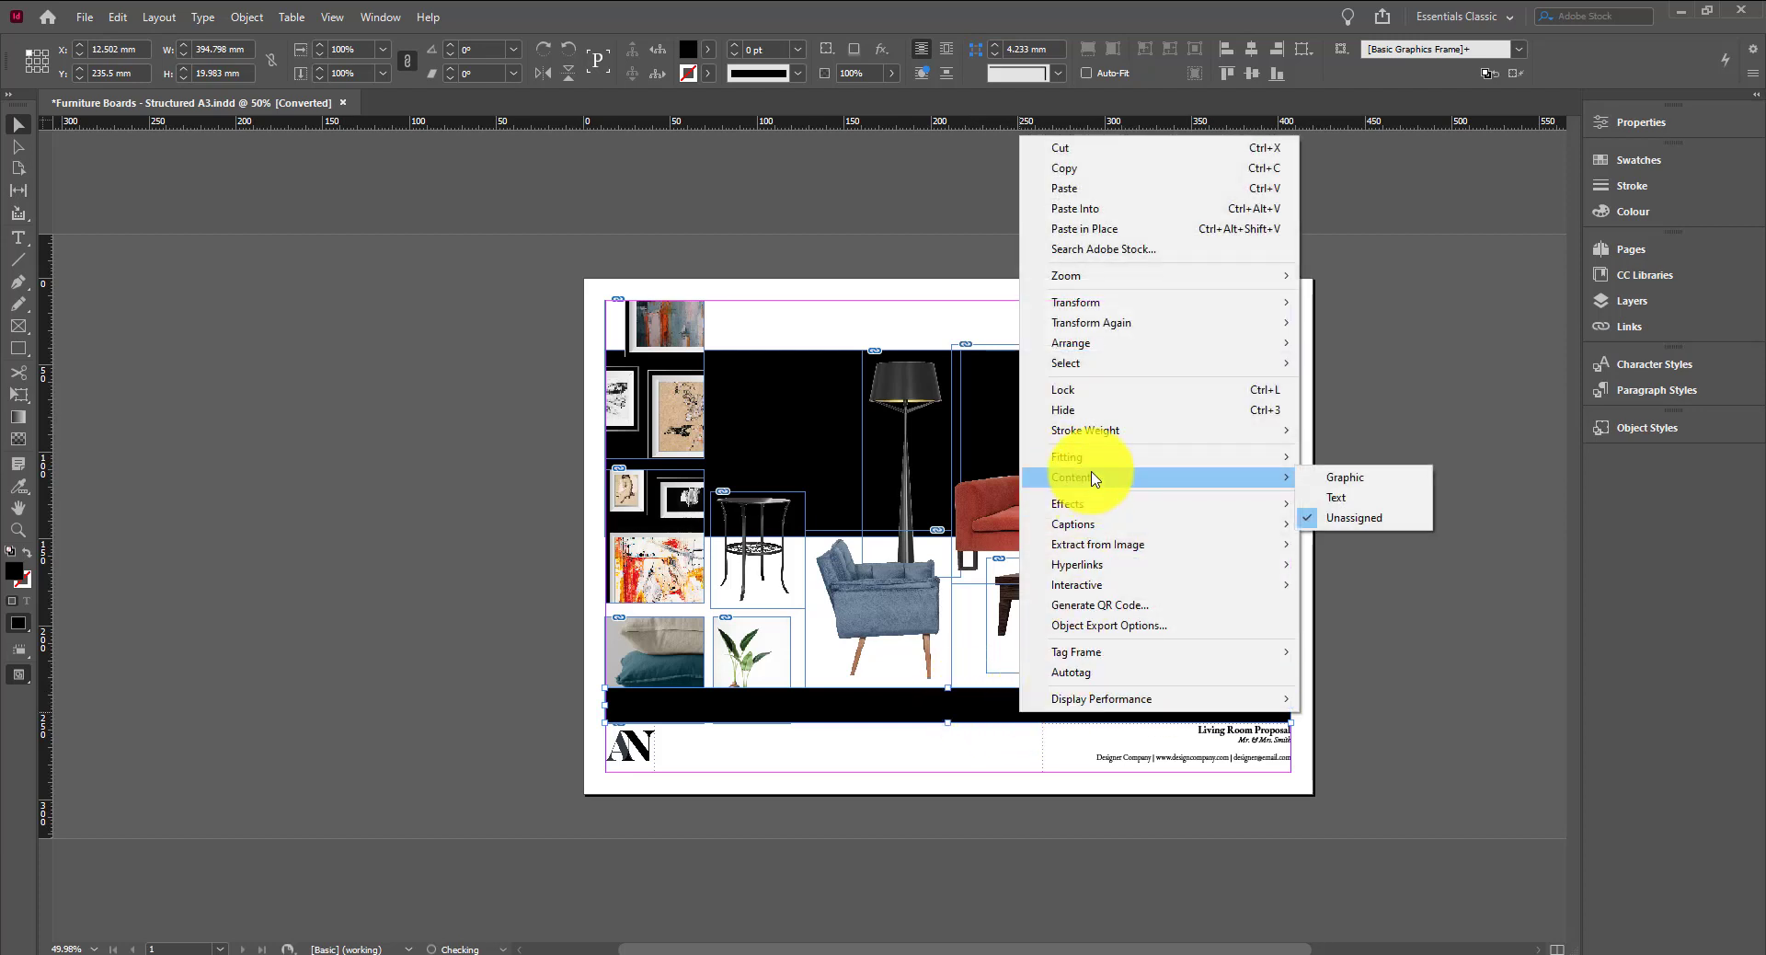
{"action": "mouse_move", "coordinate": [1230, 343]}
{"action": "left_click", "coordinate": [1352, 363]}
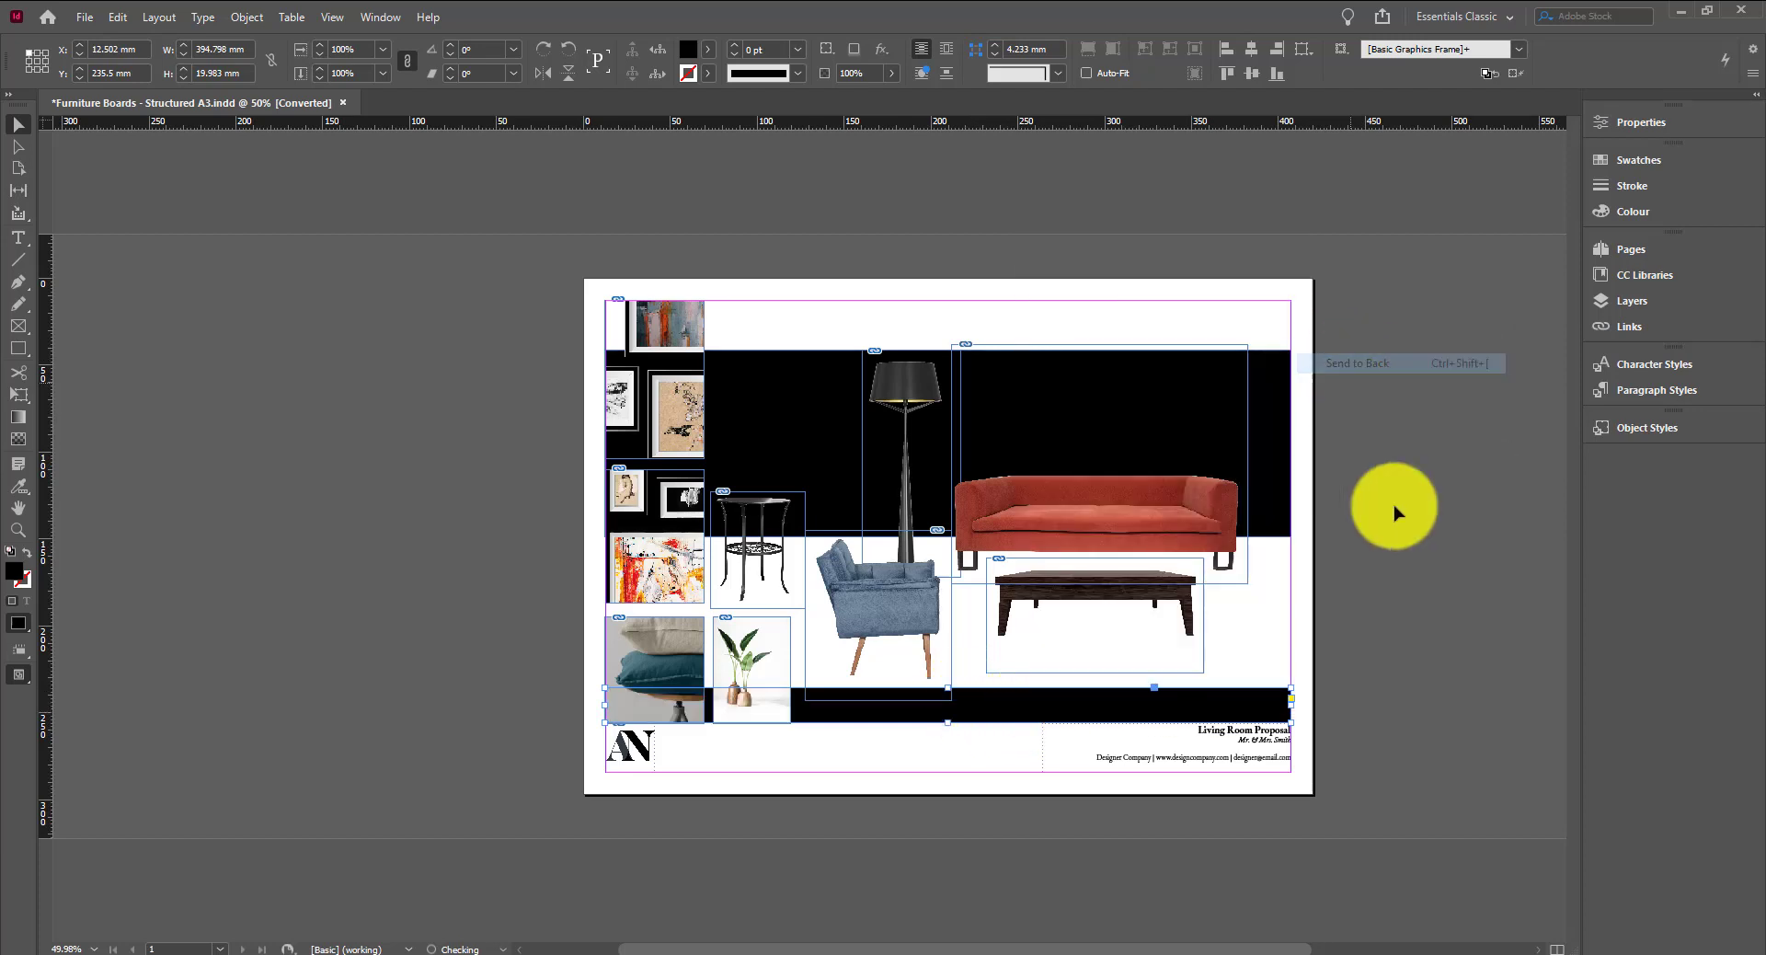
{"action": "left_click", "coordinate": [1341, 462]}
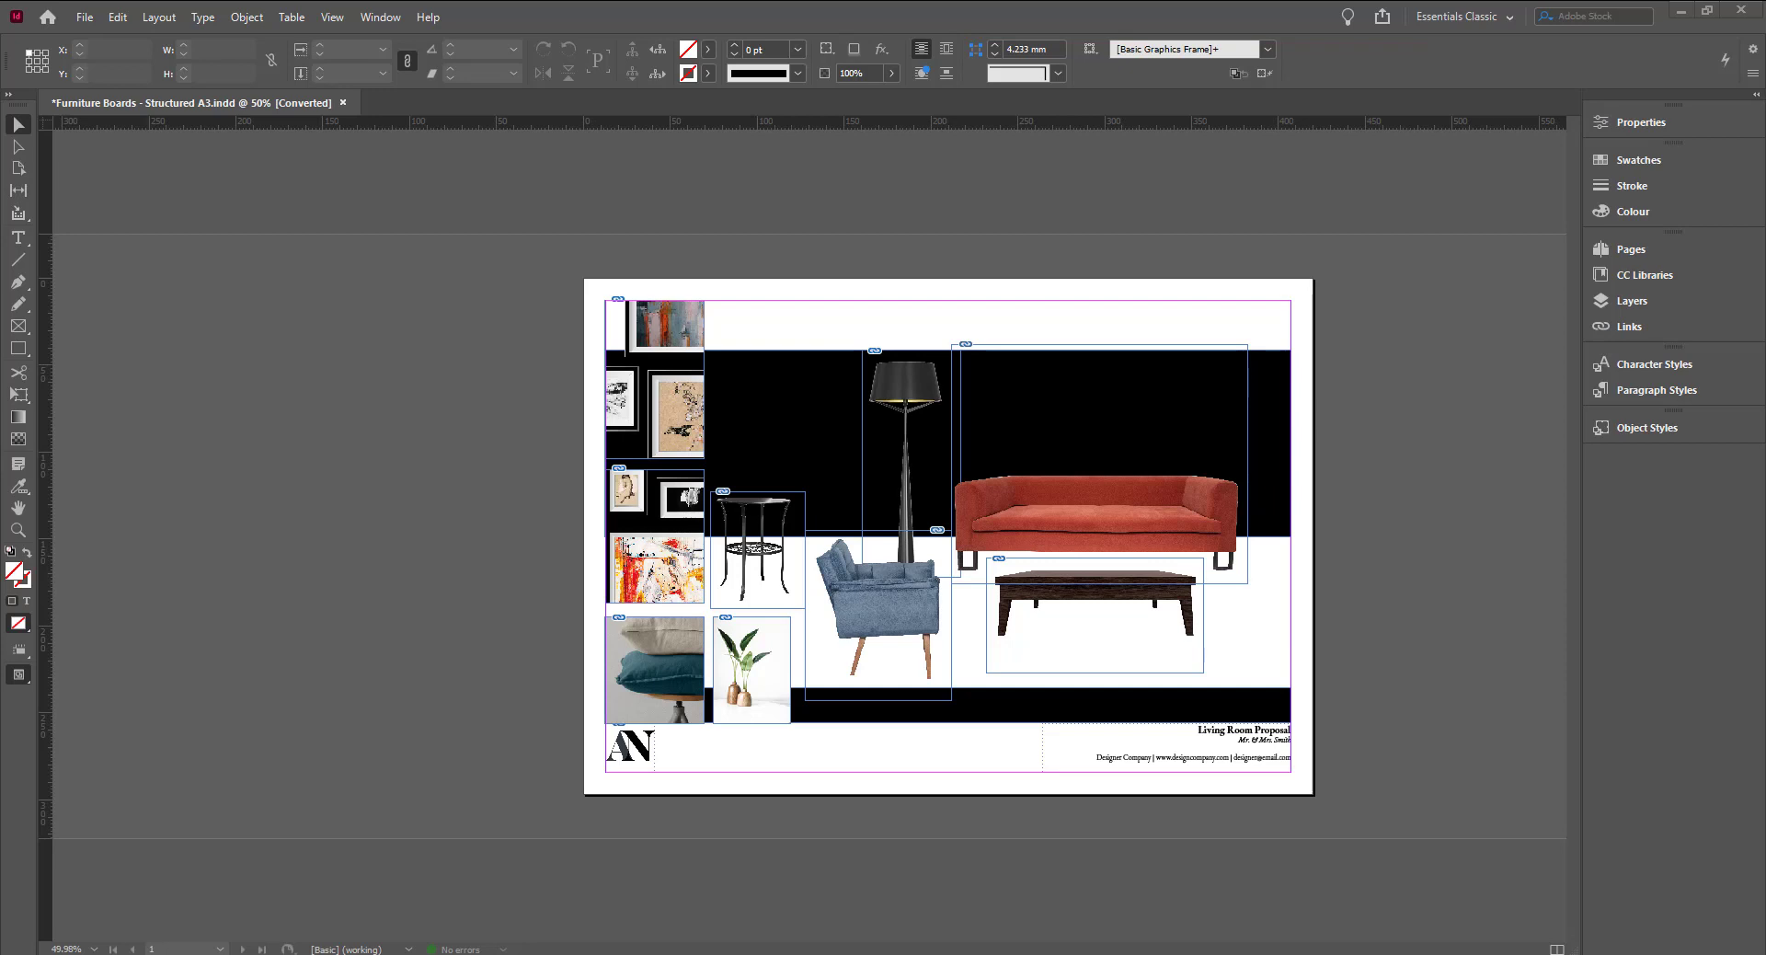
Fill the wall band with a light grey
{"action": "double_click", "coordinate": [13, 571]}
{"action": "left_click", "coordinate": [1242, 303]}
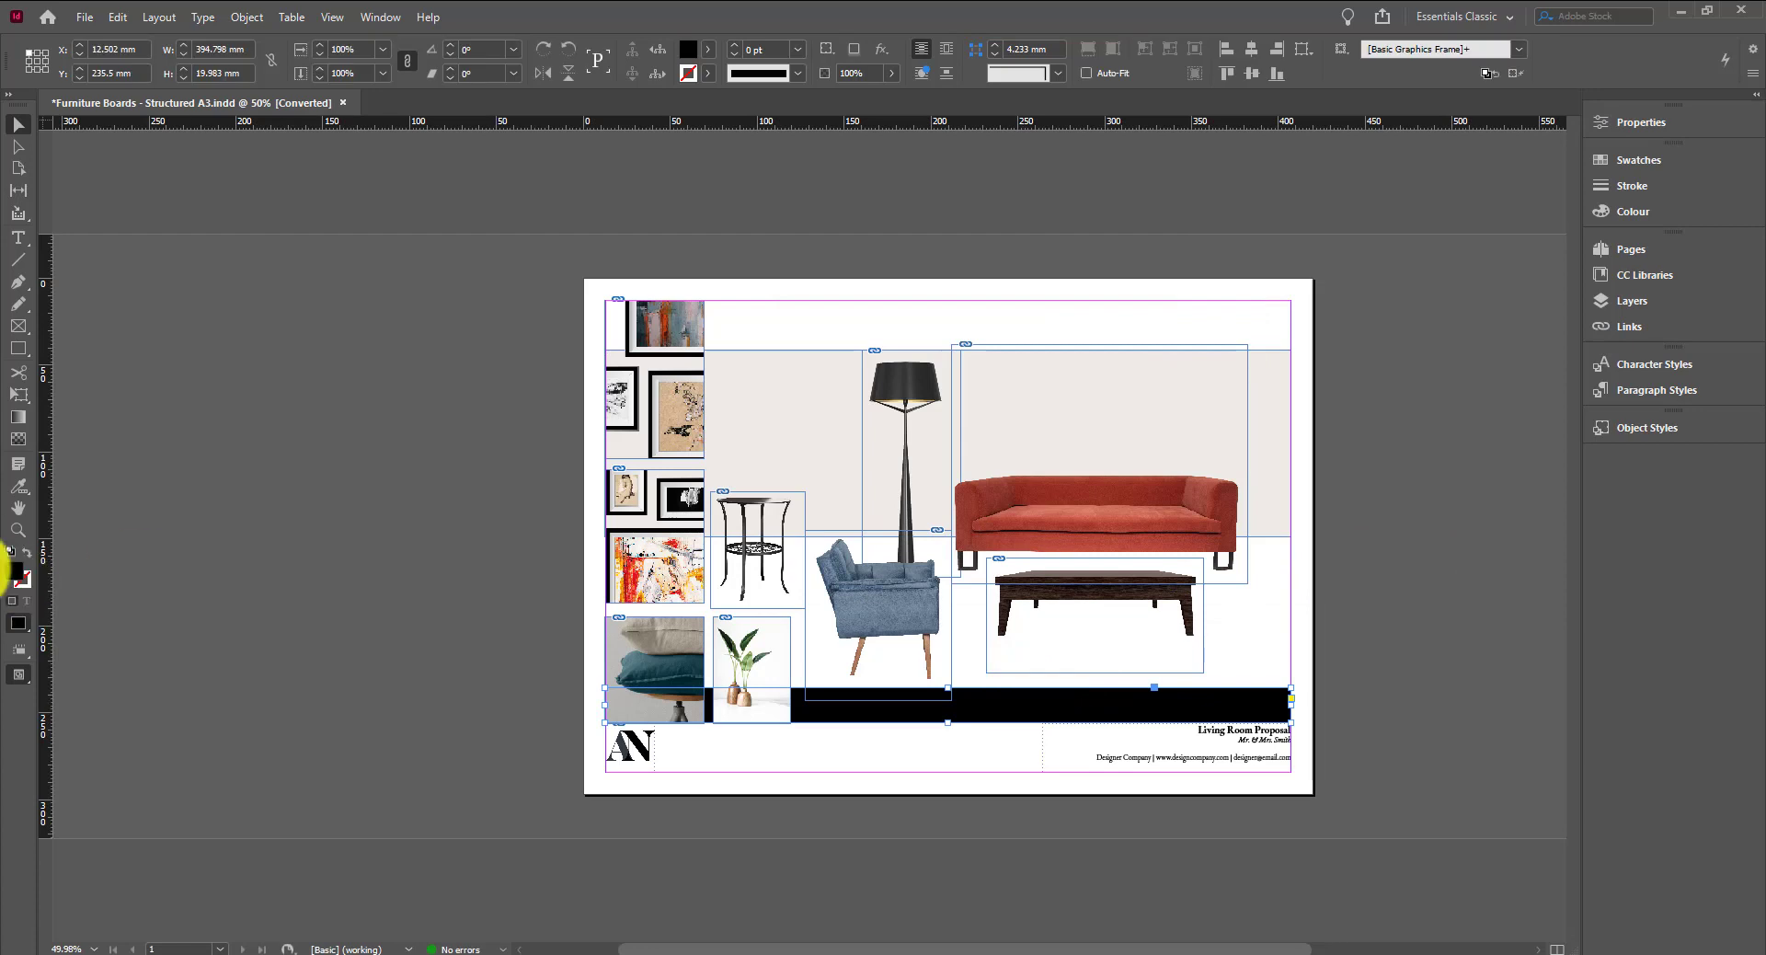
{"action": "key", "text": "w"}
Raise the floor strip slightly and fill it with a darker taupe
{"action": "left_click_drag", "start_coordinate": [1073, 711], "coordinate": [1072, 678]}
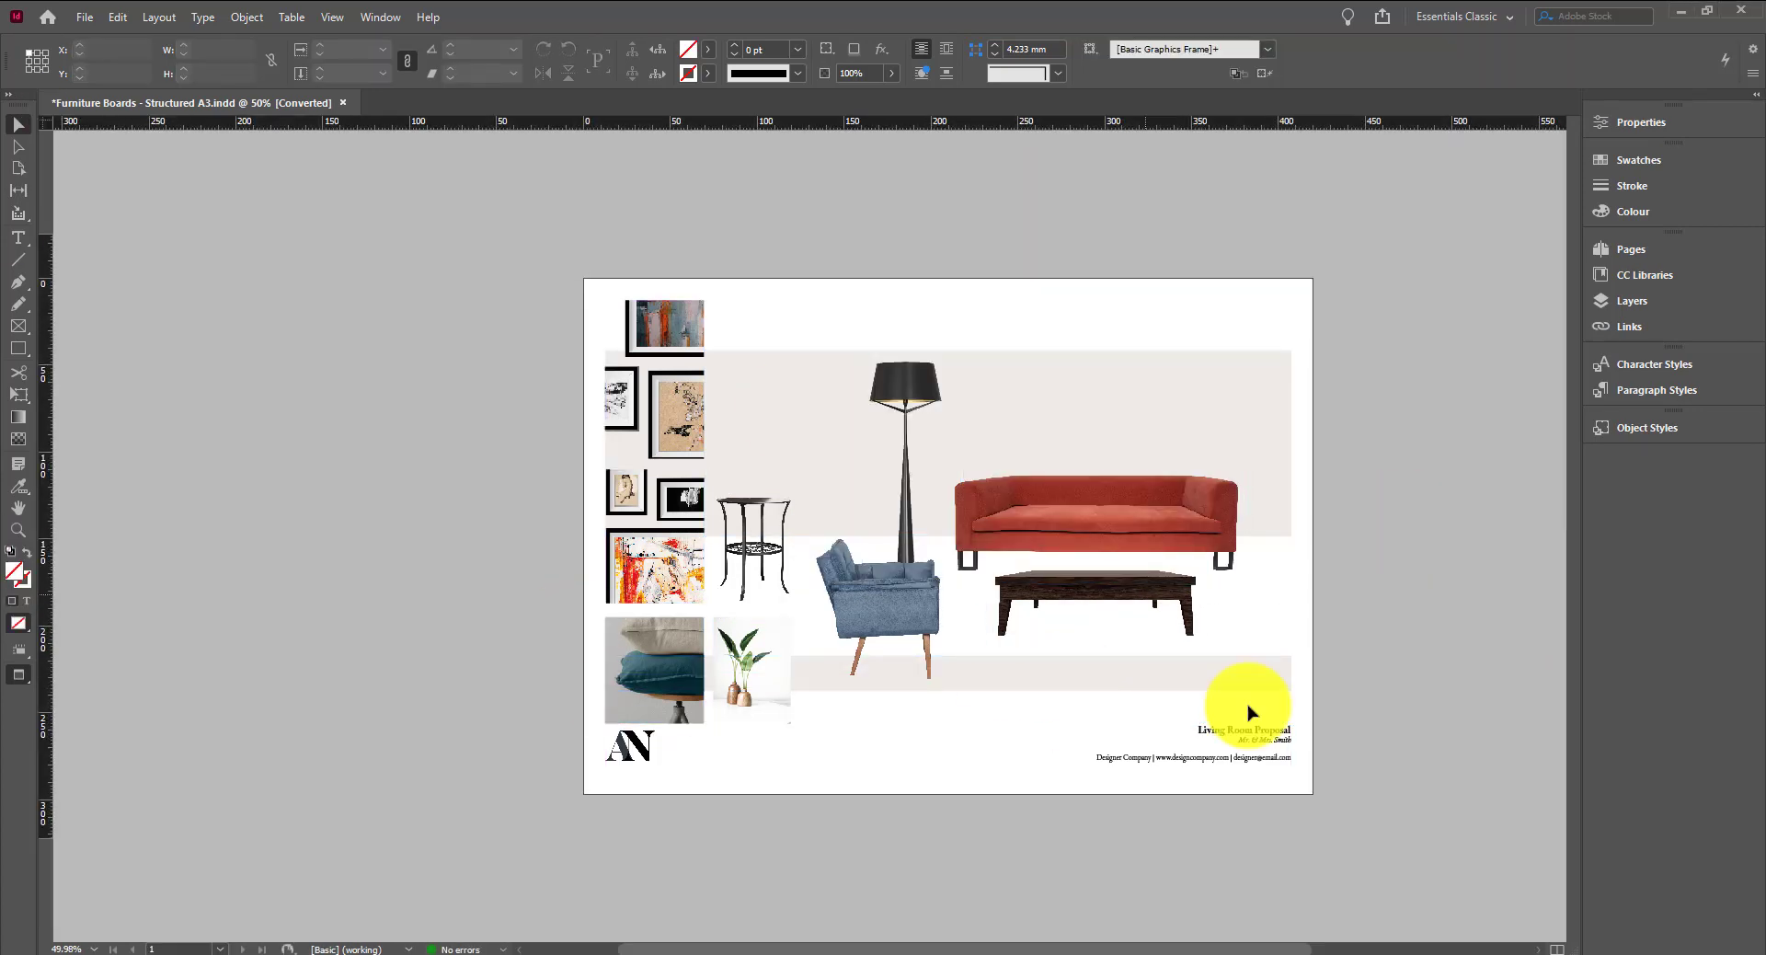
{"action": "double_click", "coordinate": [14, 571]}
{"action": "left_click", "coordinate": [1234, 307]}
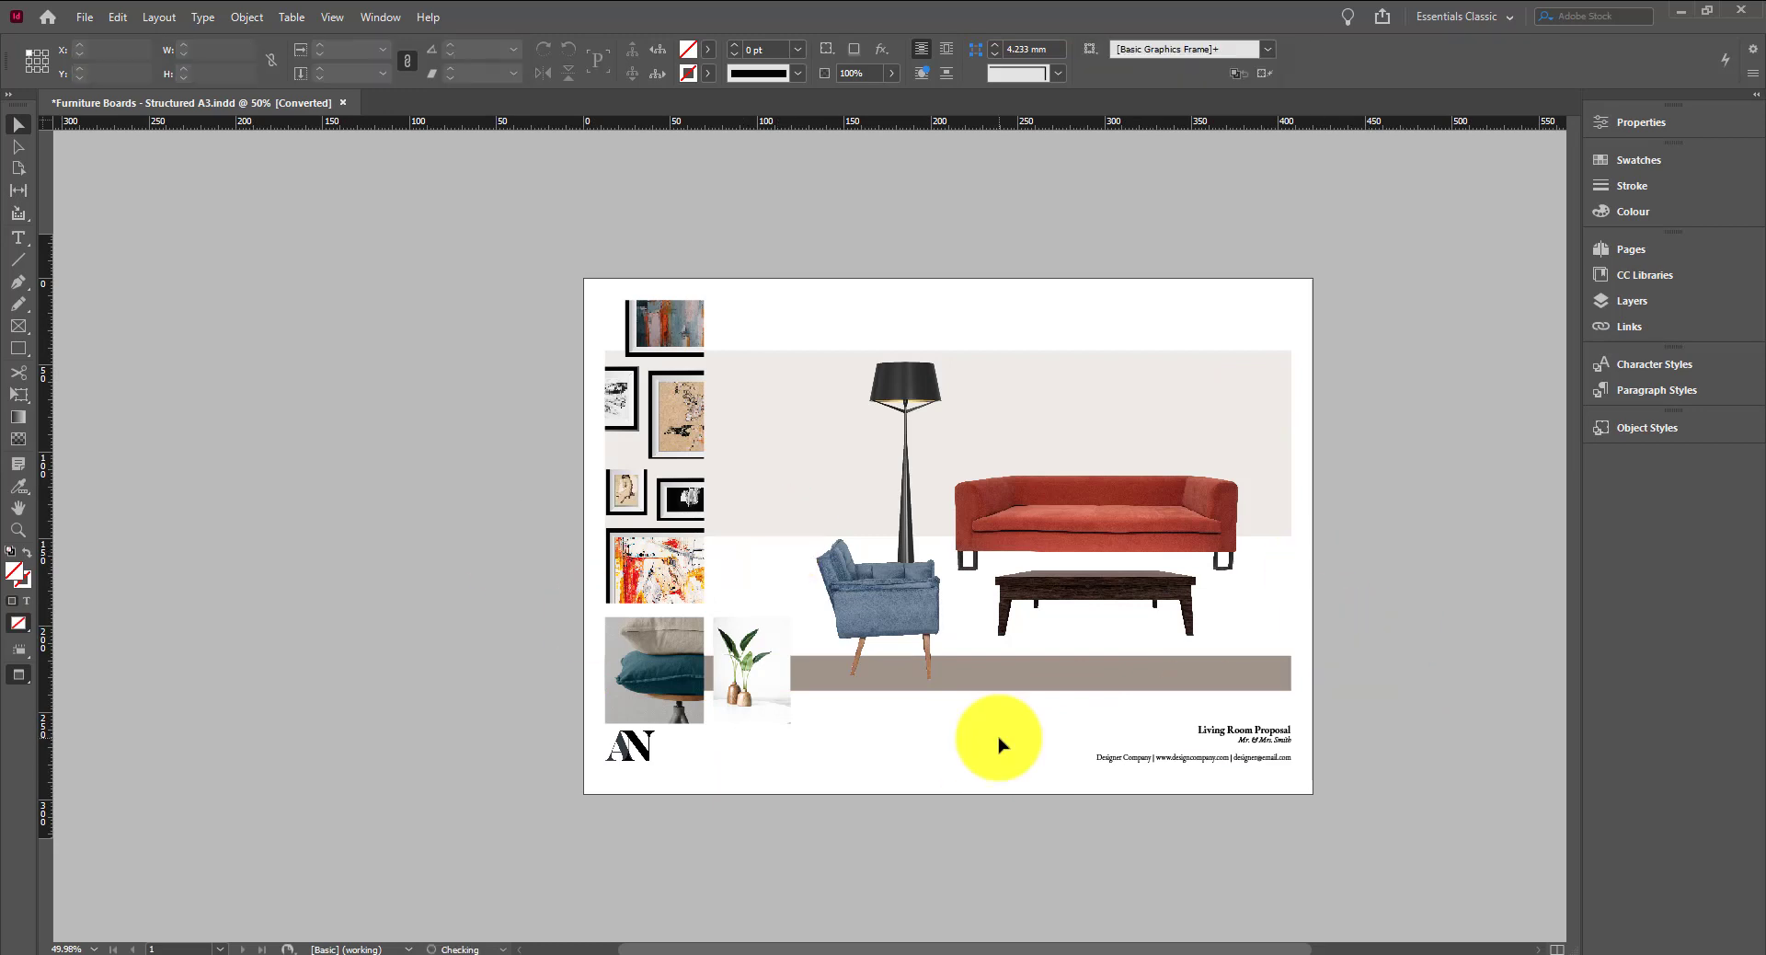
{"action": "left_click", "coordinate": [760, 434]}
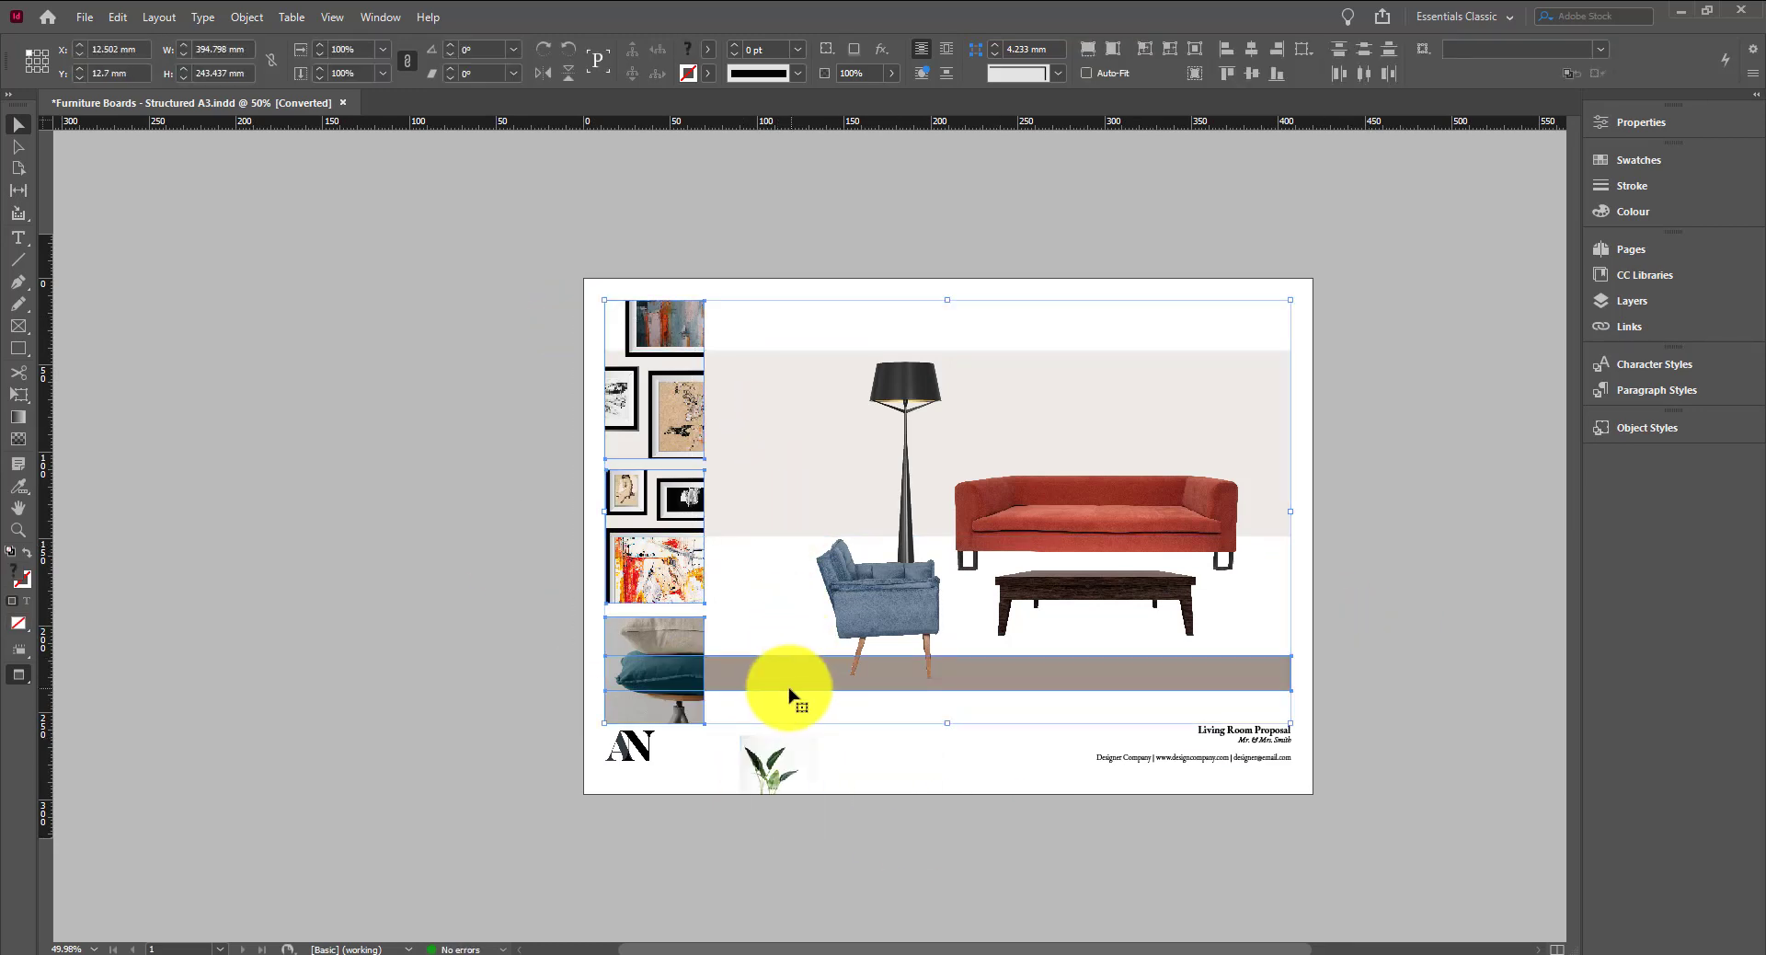
Move the gallery and cushion column right and place the plant at the left beside the paintings
{"action": "left_click_drag", "start_coordinate": [688, 547], "coordinate": [770, 578]}
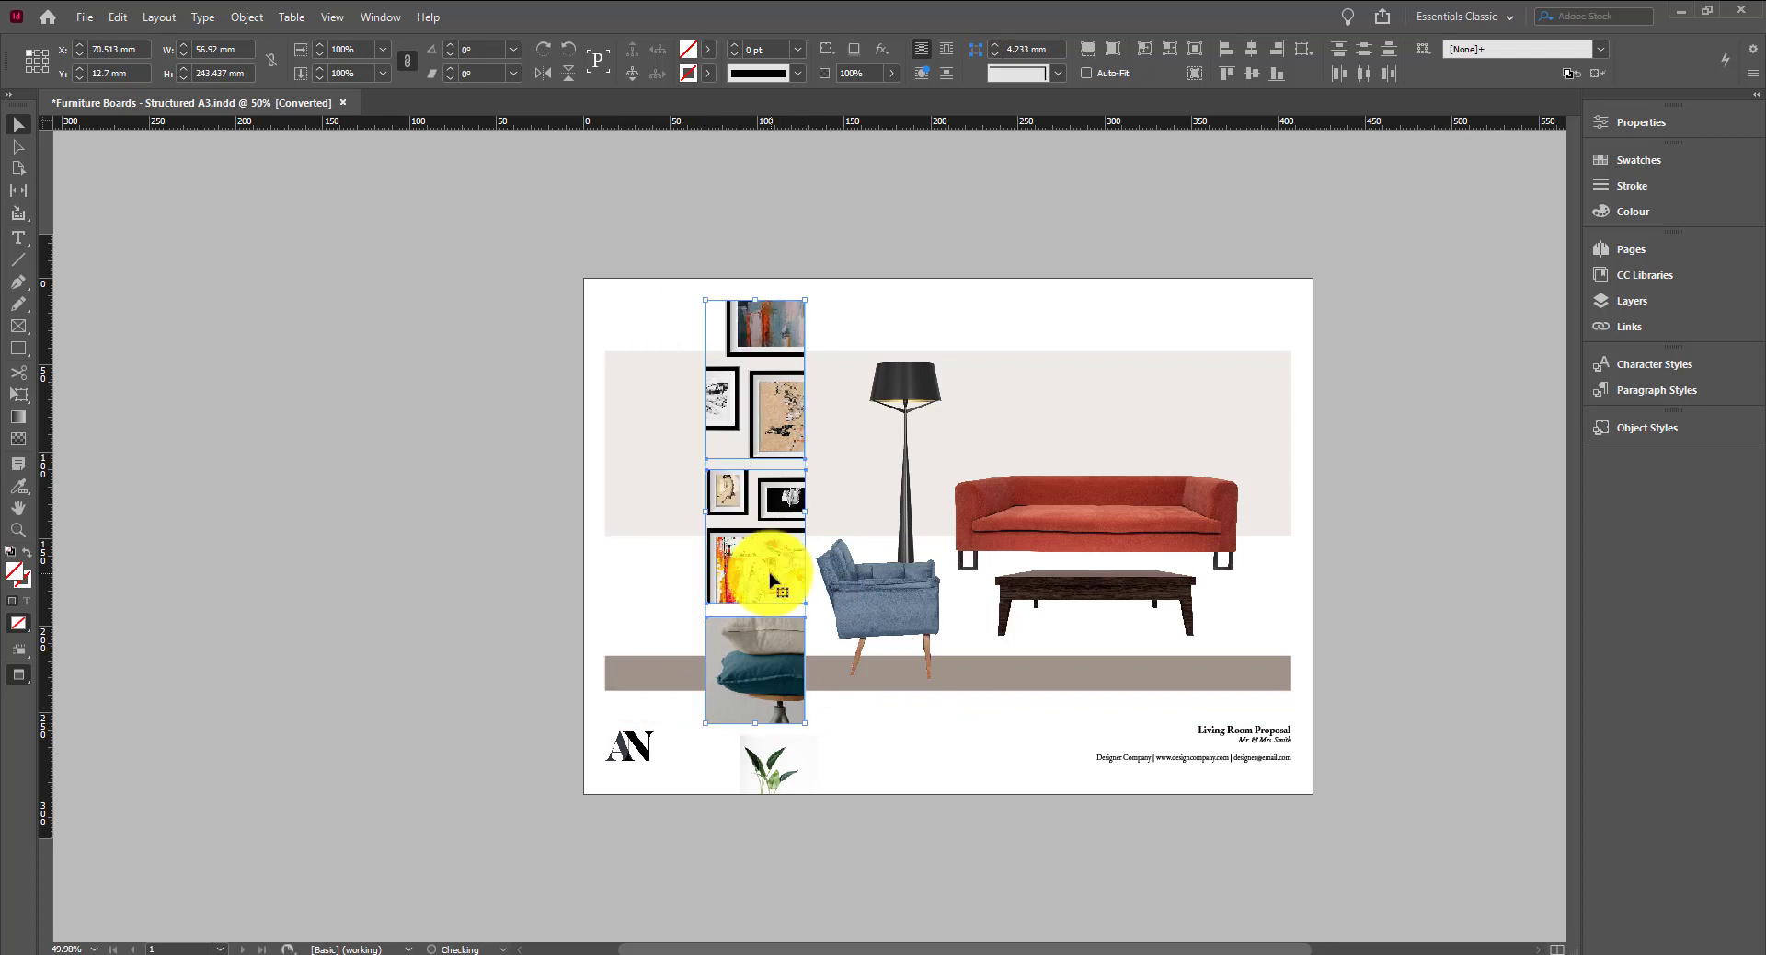
{"action": "left_click", "coordinate": [786, 784]}
{"action": "mouse_move", "coordinate": [786, 784]}
{"action": "left_mouse_down"}
{"action": "mouse_move", "coordinate": [631, 571]}
{"action": "mouse_move", "coordinate": [655, 593]}
{"action": "left_mouse_up"}
{"action": "left_click", "coordinate": [512, 584]}
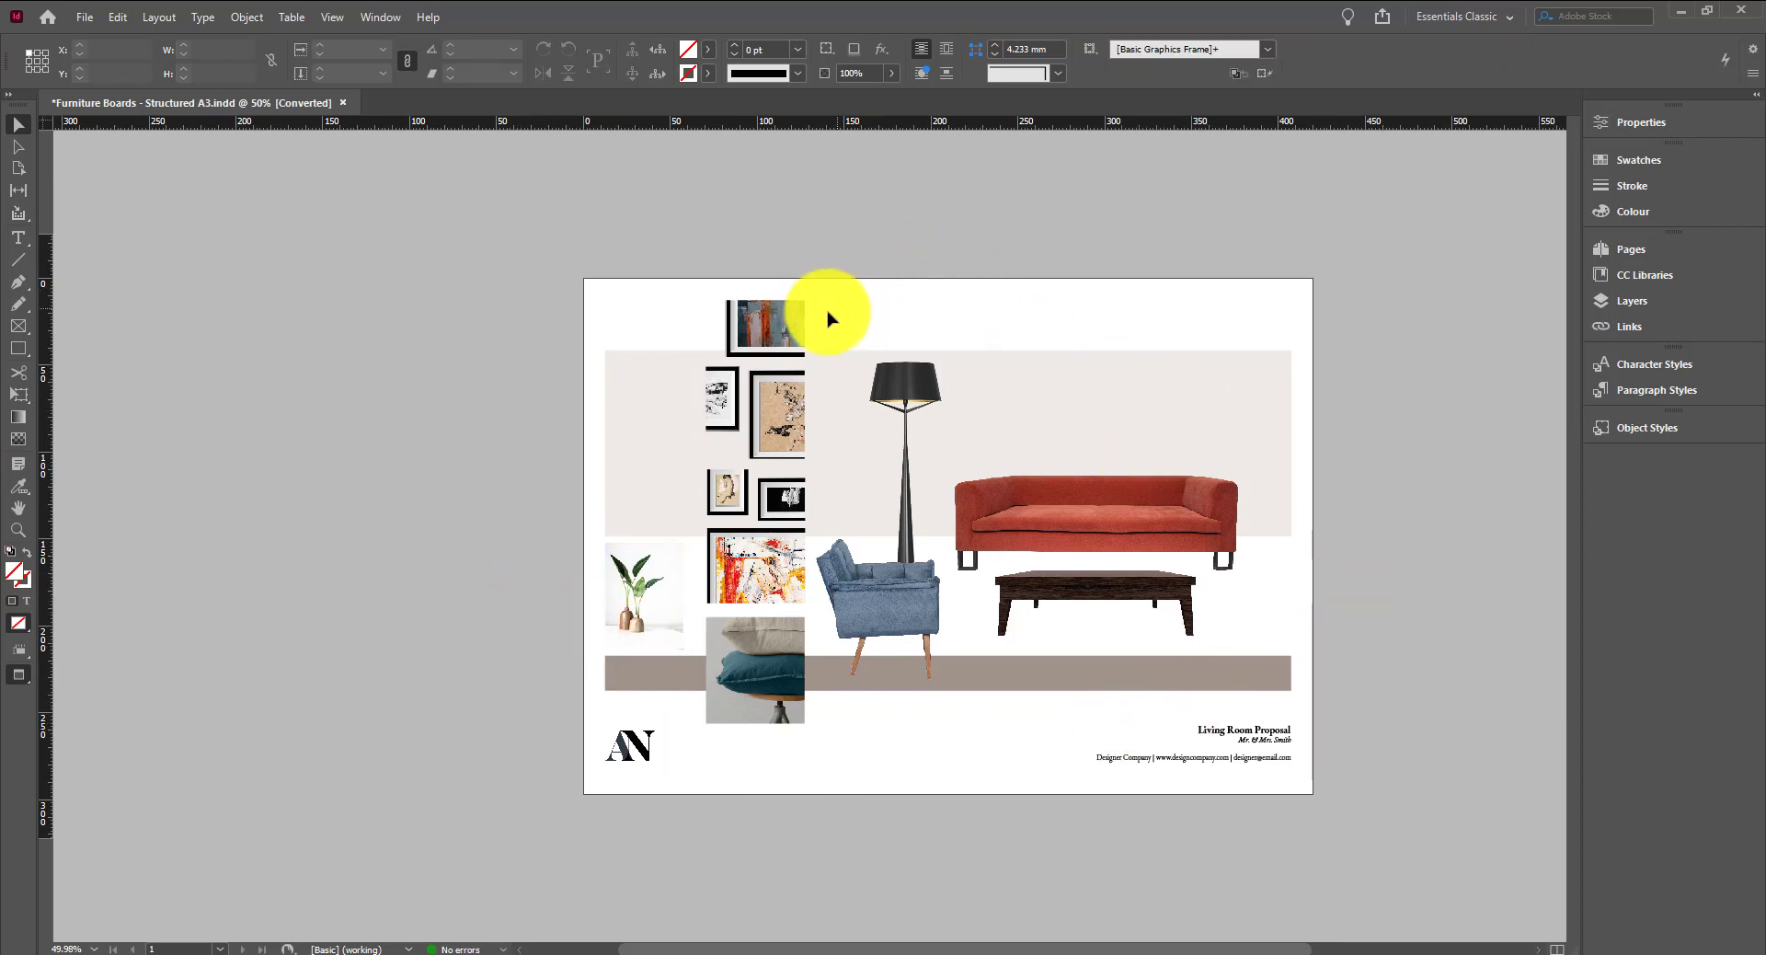
Select the lamp, sofa, armchair and coffee table without the bands and nudge them right twice
{"action": "left_click_drag", "start_coordinate": [822, 316], "coordinate": [1210, 680]}
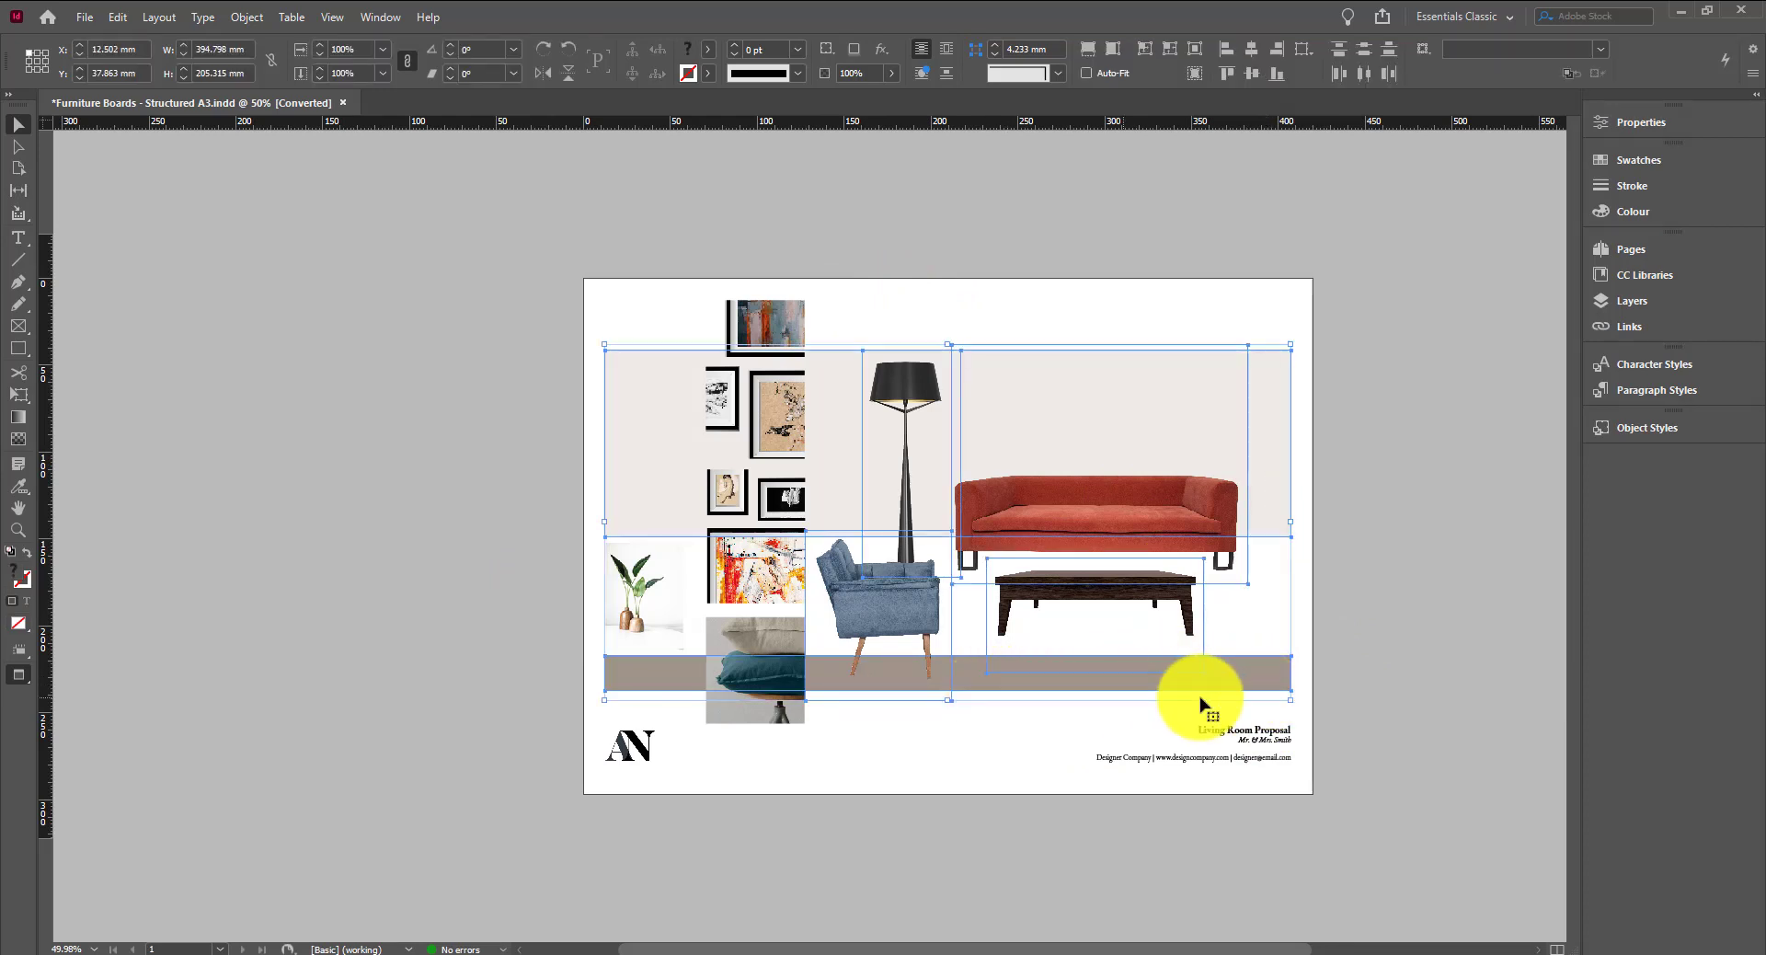
{"action": "left_click", "coordinate": [1271, 679]}
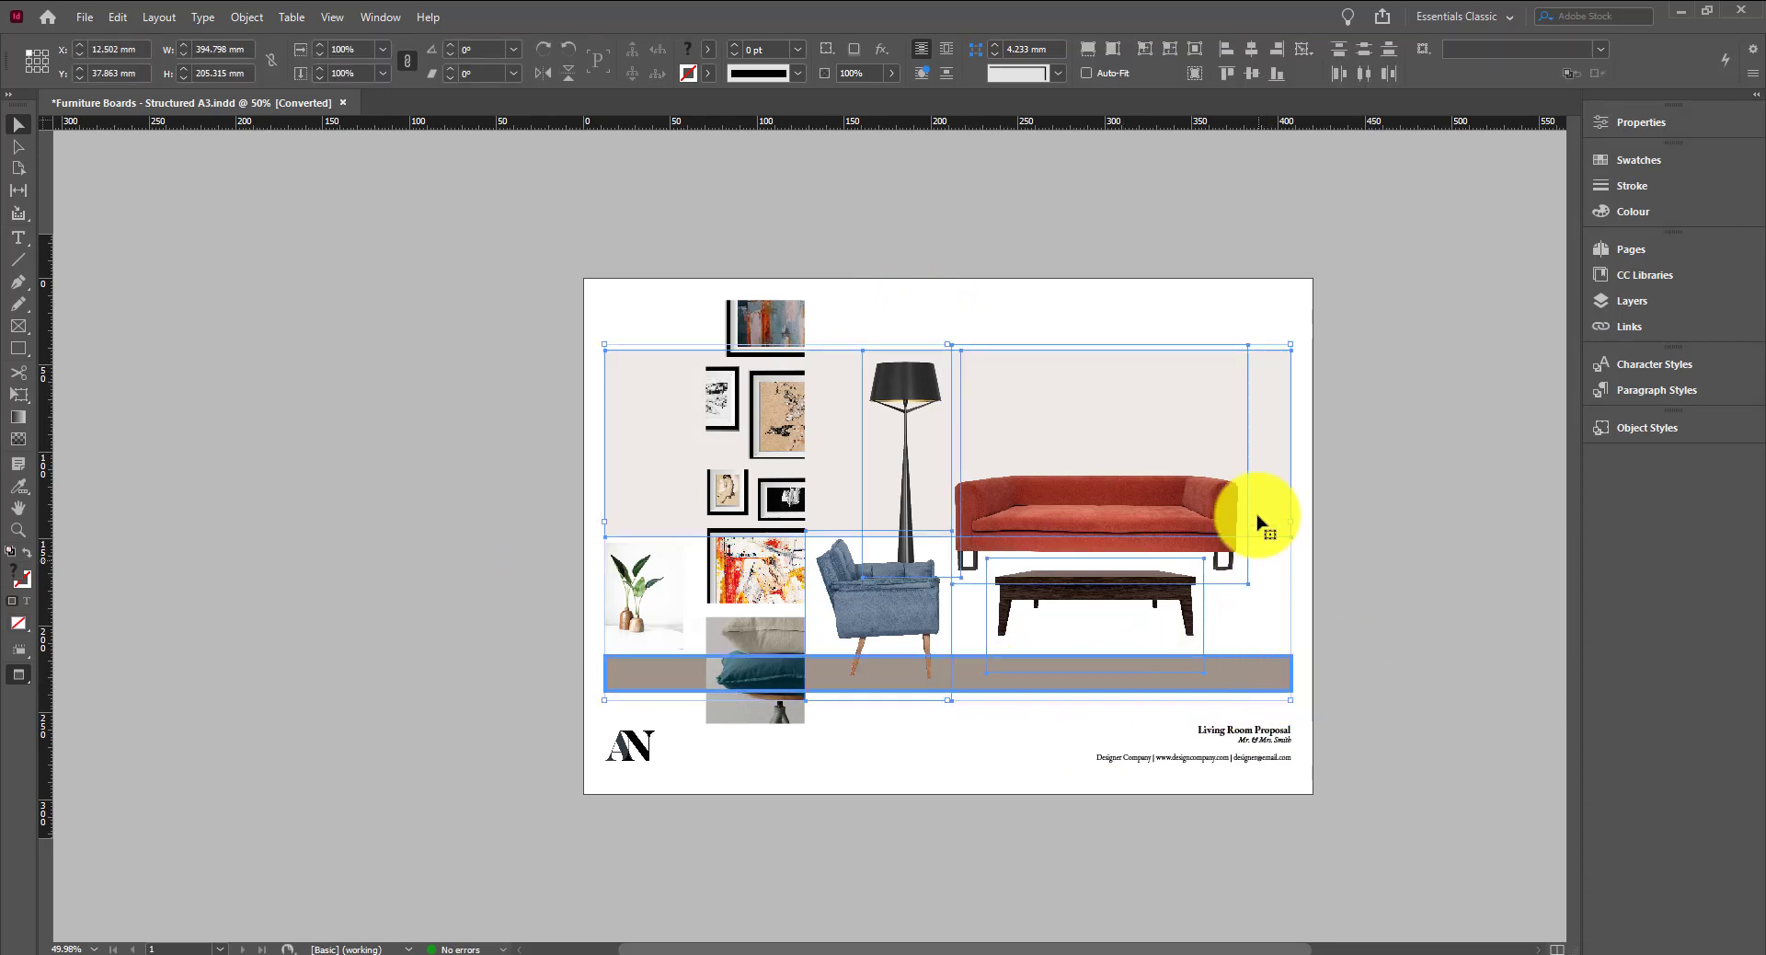
{"action": "left_click", "coordinate": [1276, 690], "text": "shift"}
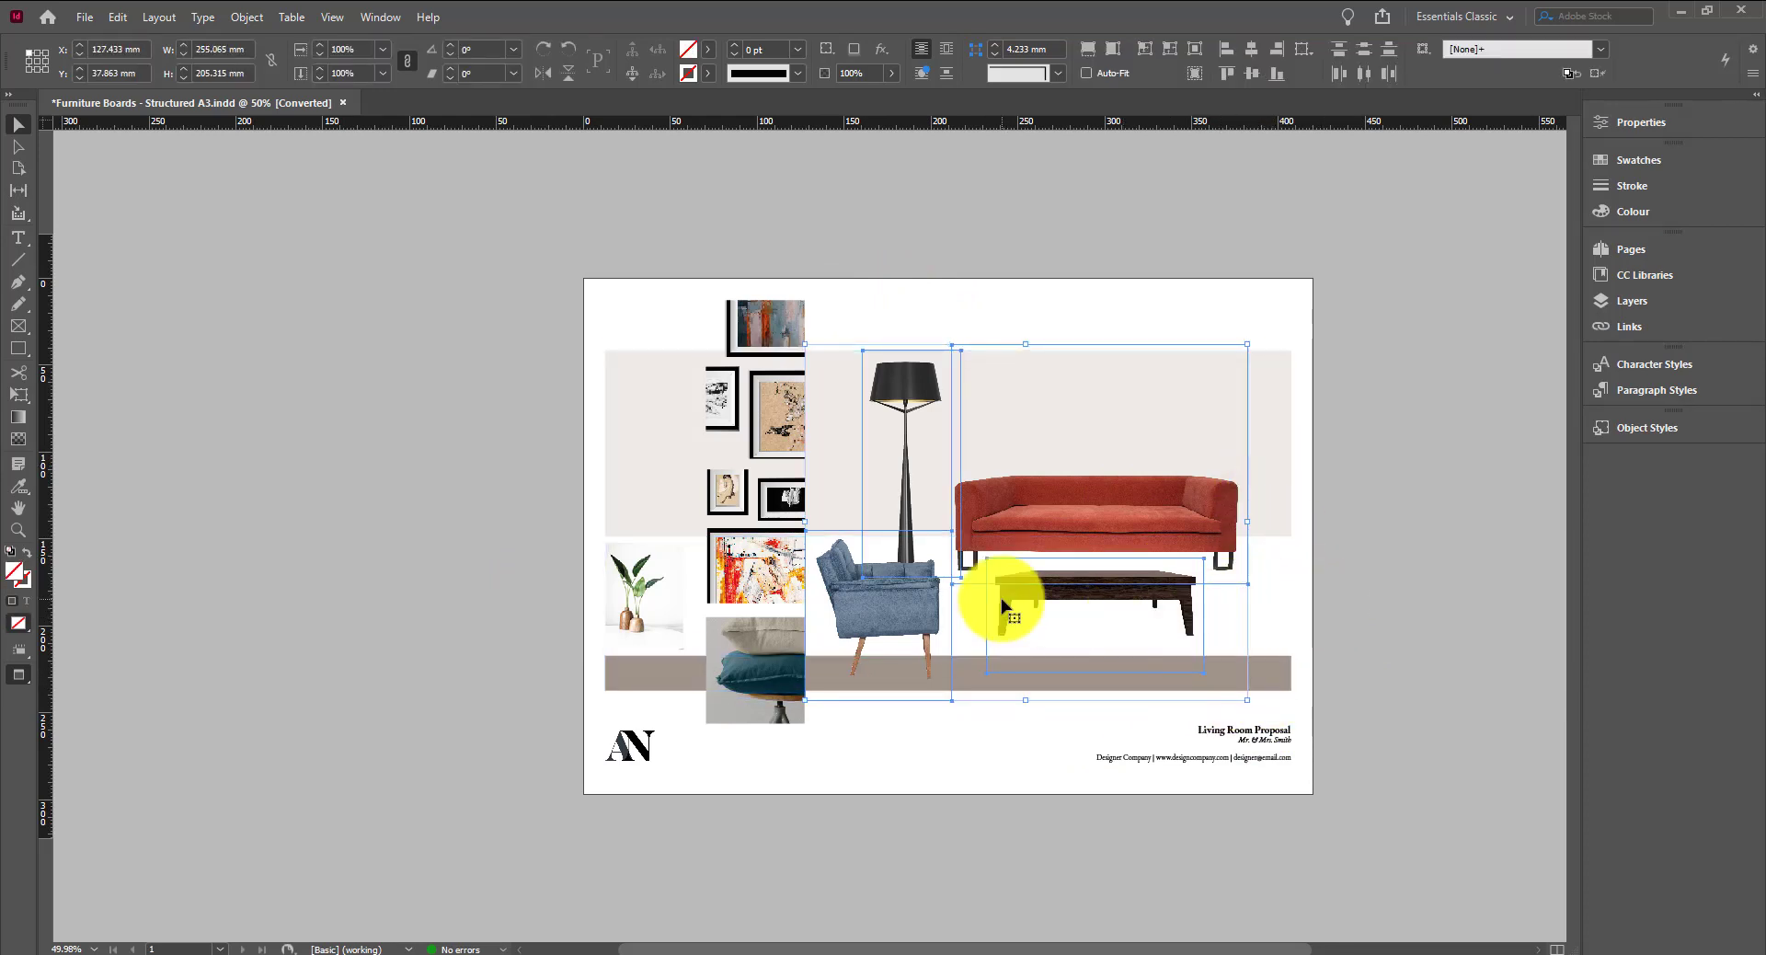
{"action": "key", "text": "Right"}
{"action": "key", "text": "Right"}
{"action": "key", "text": "Right"}
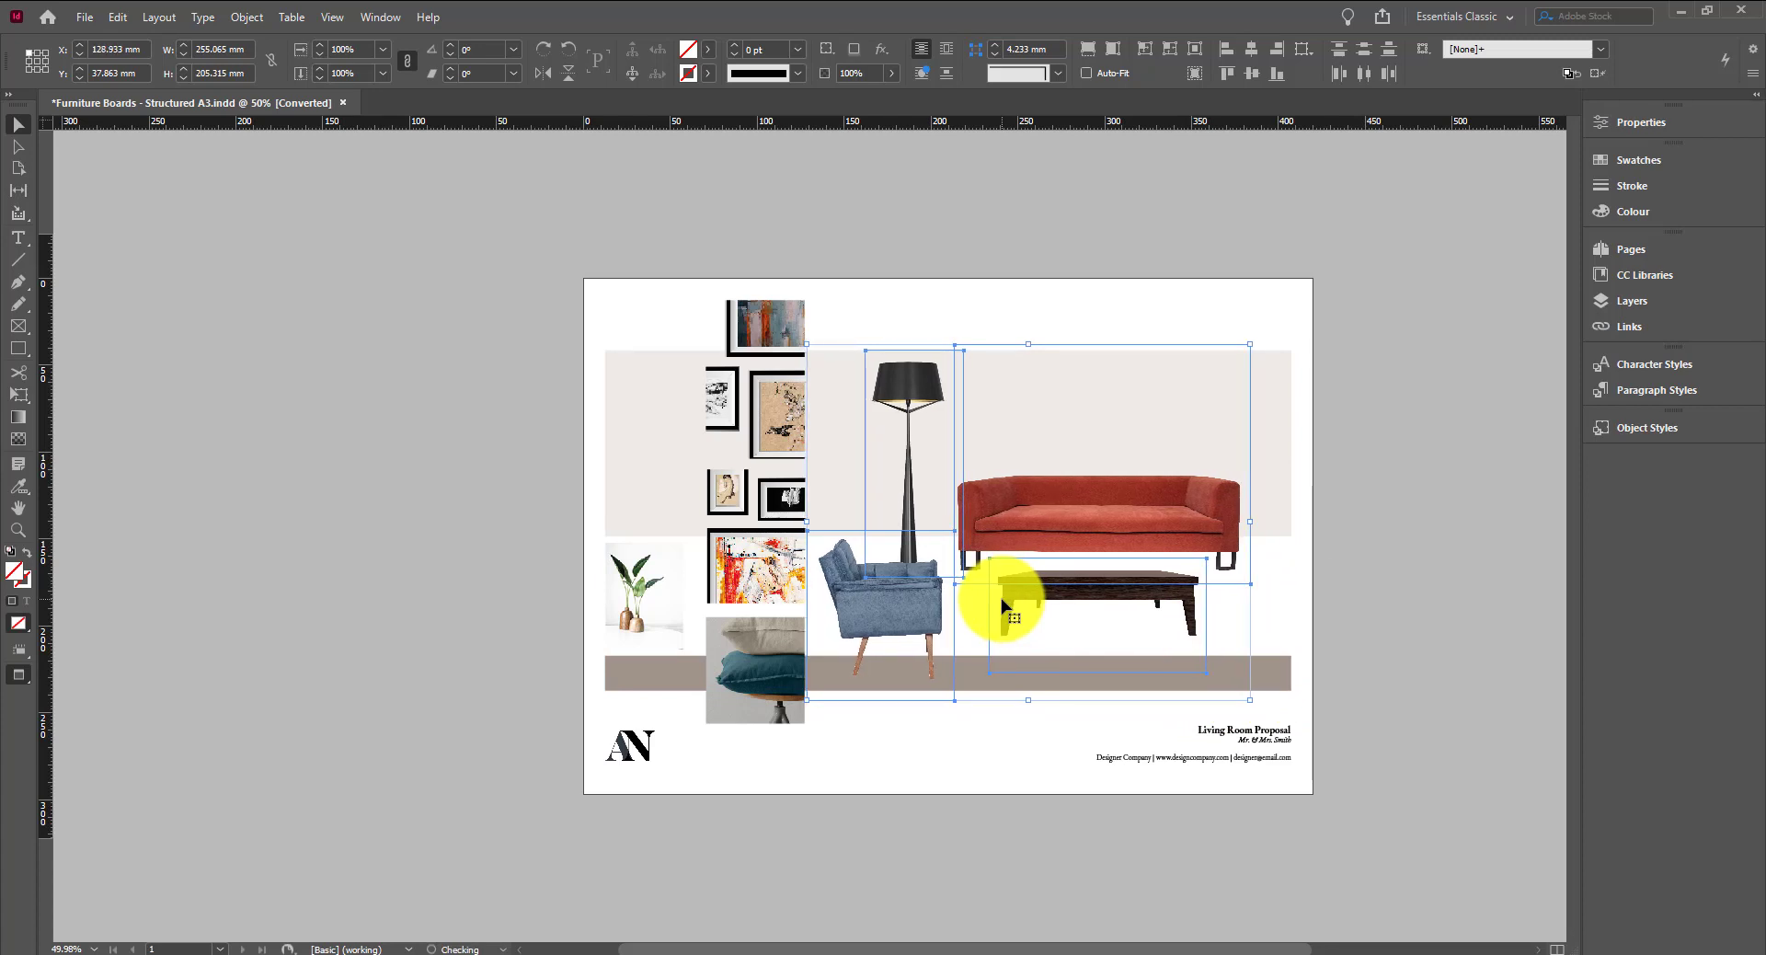
{"action": "key", "text": "Right"}
{"action": "key", "text": "Right"}
{"action": "key", "text": "Right"}
{"action": "key", "text": "Right"}
{"action": "key", "text": "Right"}
{"action": "key", "text": "Right"}
{"action": "key", "text": "Right"}
{"action": "key", "text": "Right"}
{"action": "key", "text": "Right"}
{"action": "key", "text": "Right"}
{"action": "key", "text": "Right"}
{"action": "key", "text": "Right"}
{"action": "key", "text": "Right"}
{"action": "key", "text": "Right"}
{"action": "key", "text": "Right"}
{"action": "key", "text": "Right"}
{"action": "key", "text": "Right"}
{"action": "key", "text": "Right"}
{"action": "key", "text": "Right"}
{"action": "key", "text": "Right"}
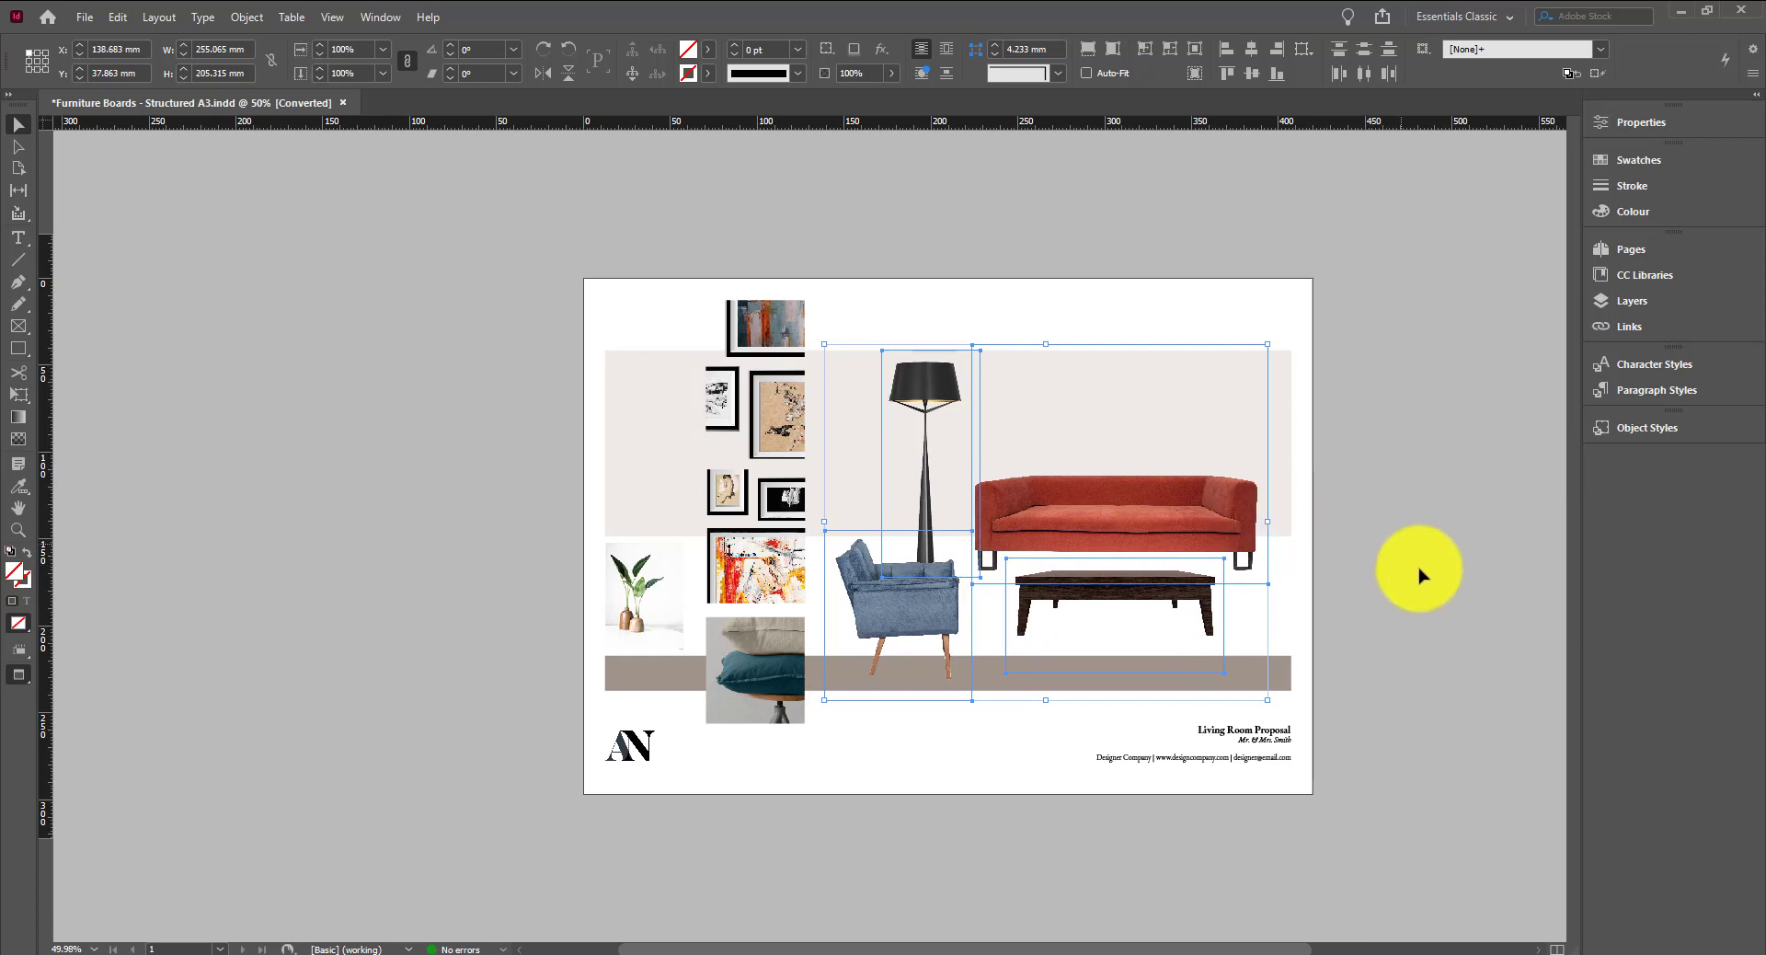
{"action": "left_click", "coordinate": [1412, 568]}
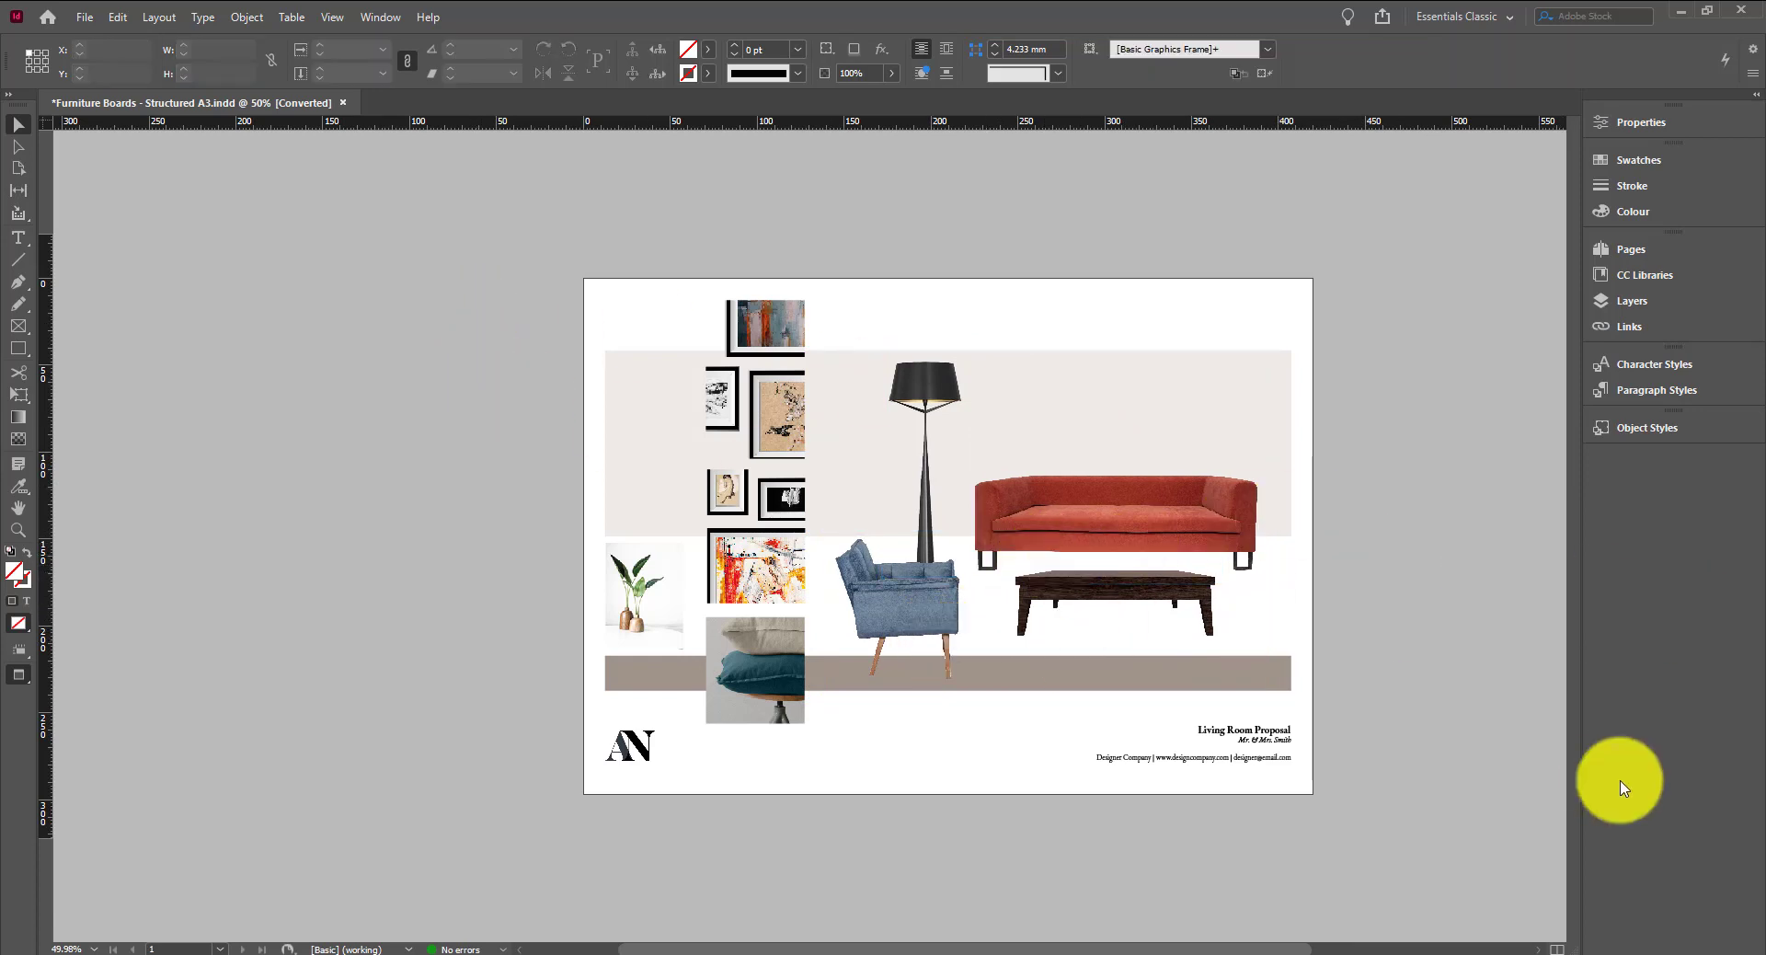